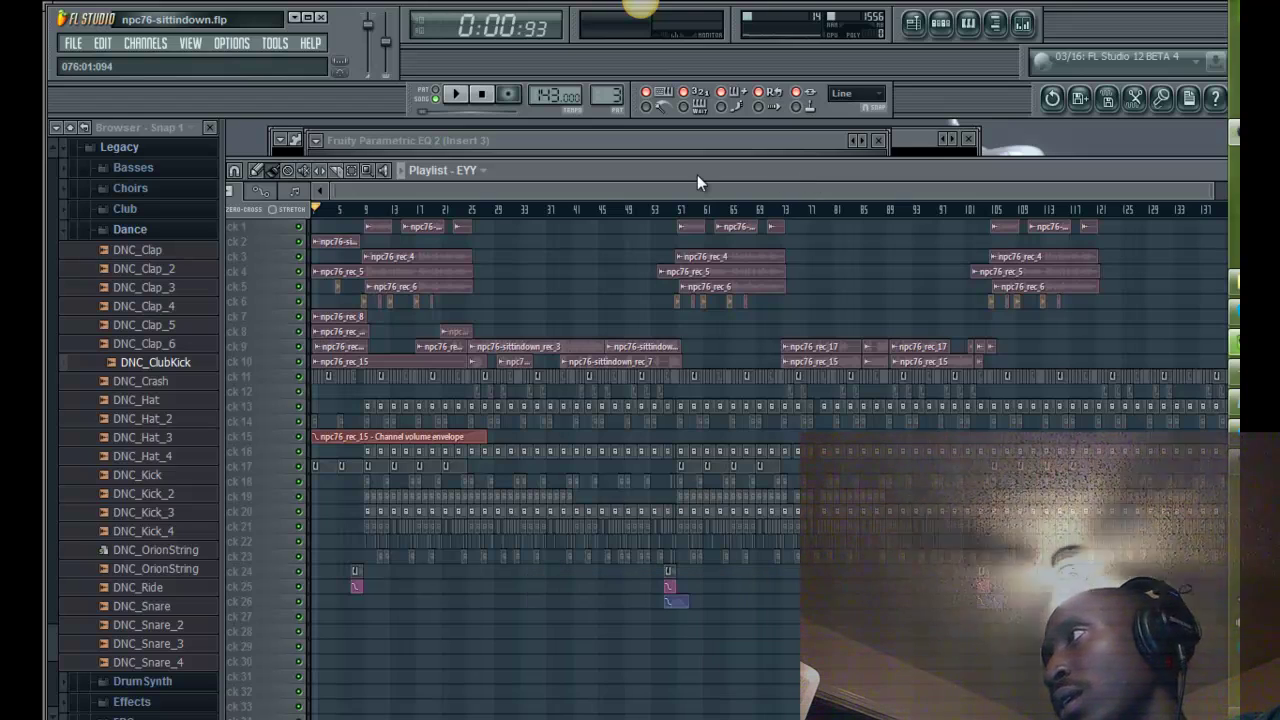
Step: Play the arrangement from the start to hear the current mix, and stop it after the second hook begins
key("space")
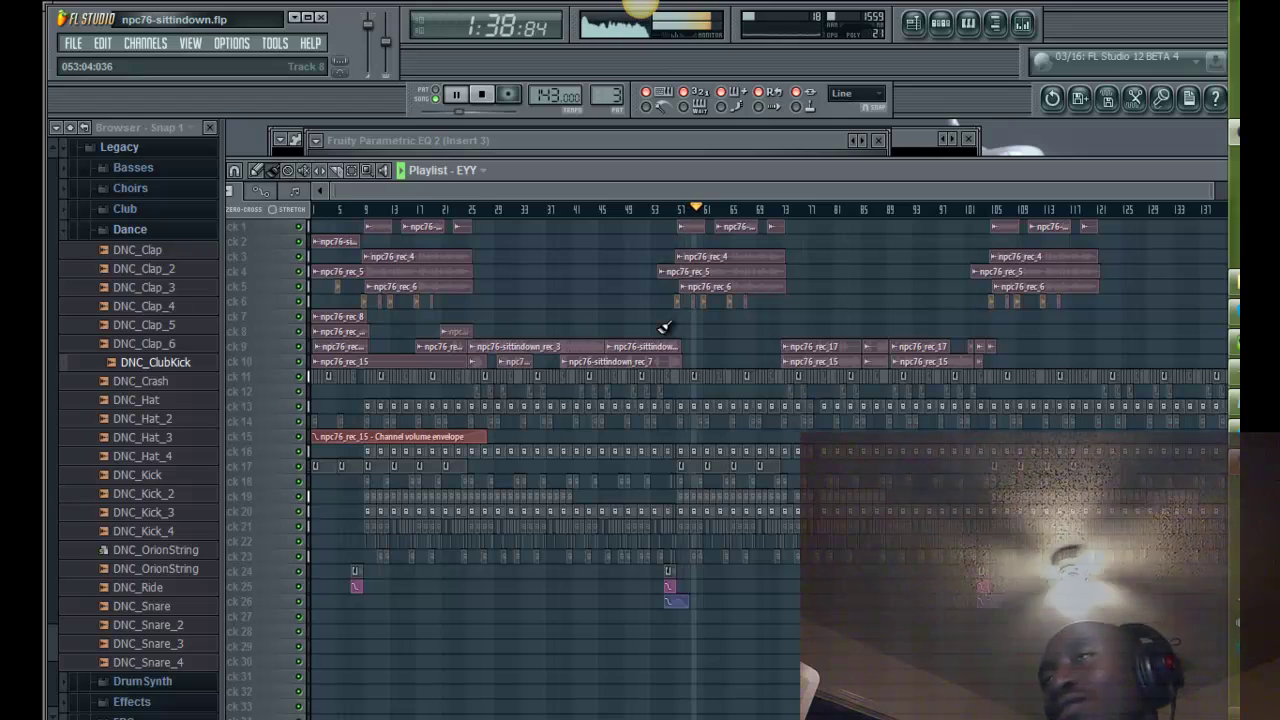
key("space")
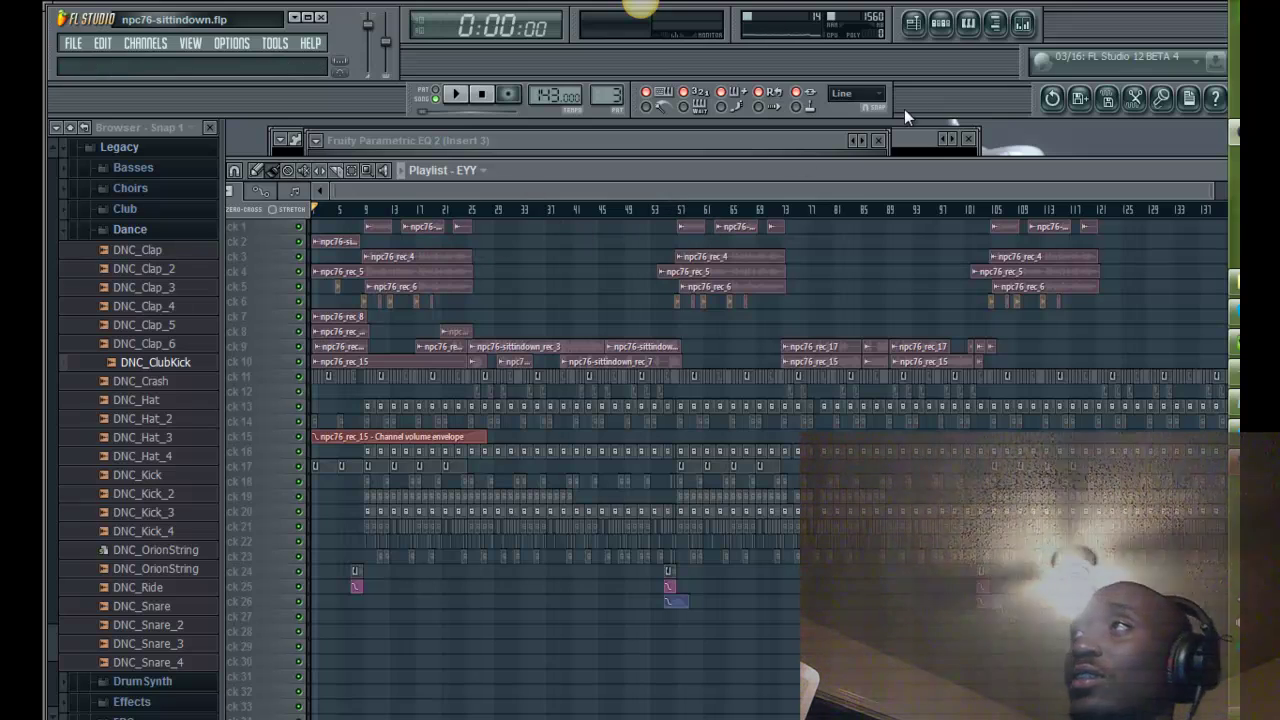
Step: Save the project as a new version
left_click(71, 45)
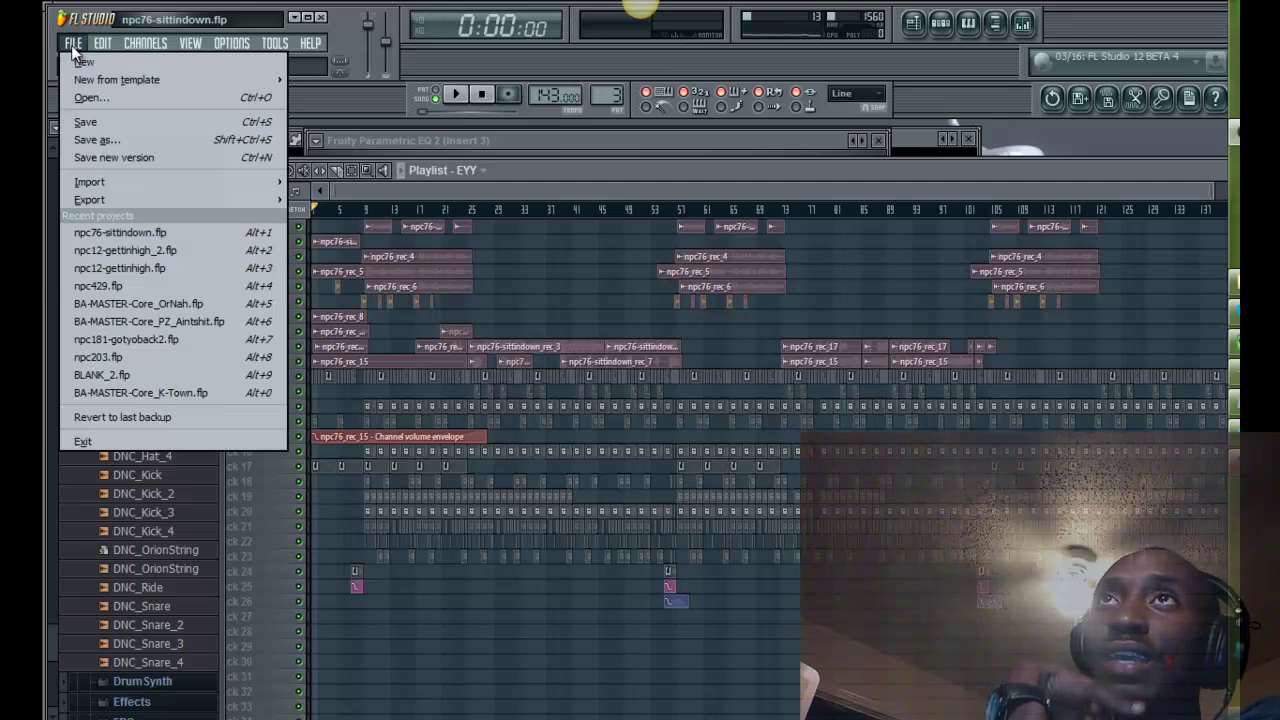
left_click(151, 157)
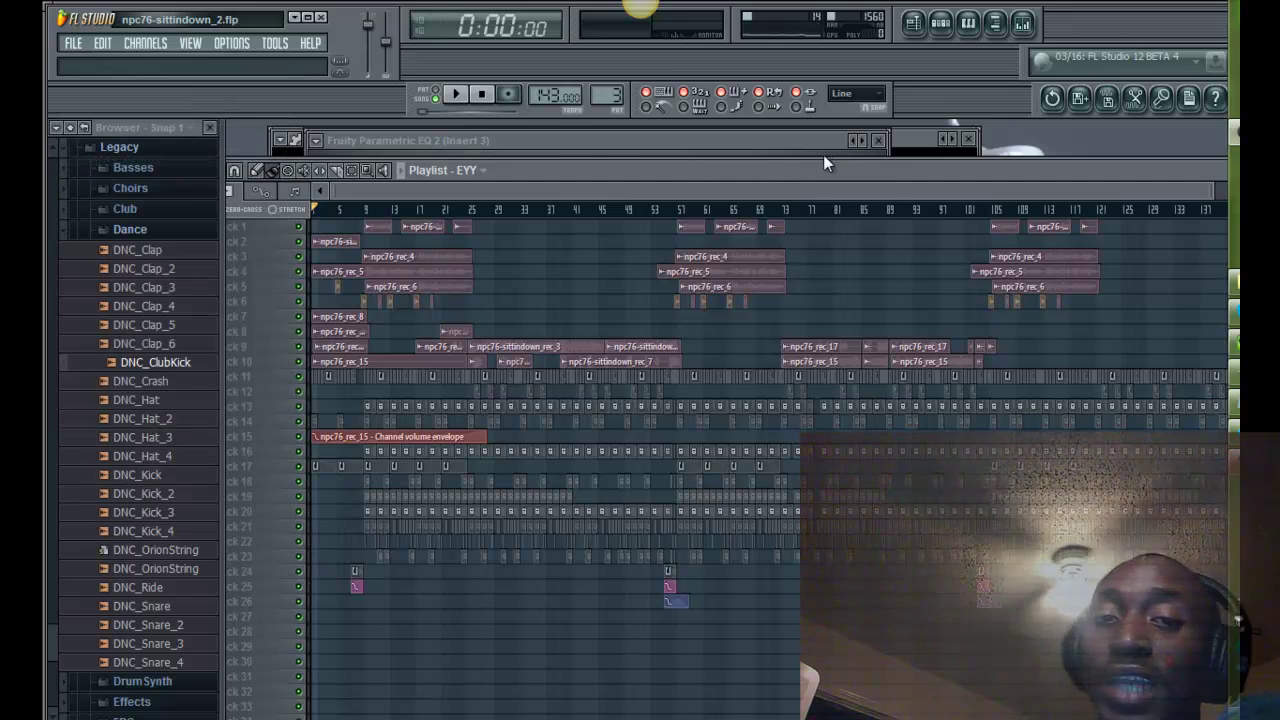
key("F9")
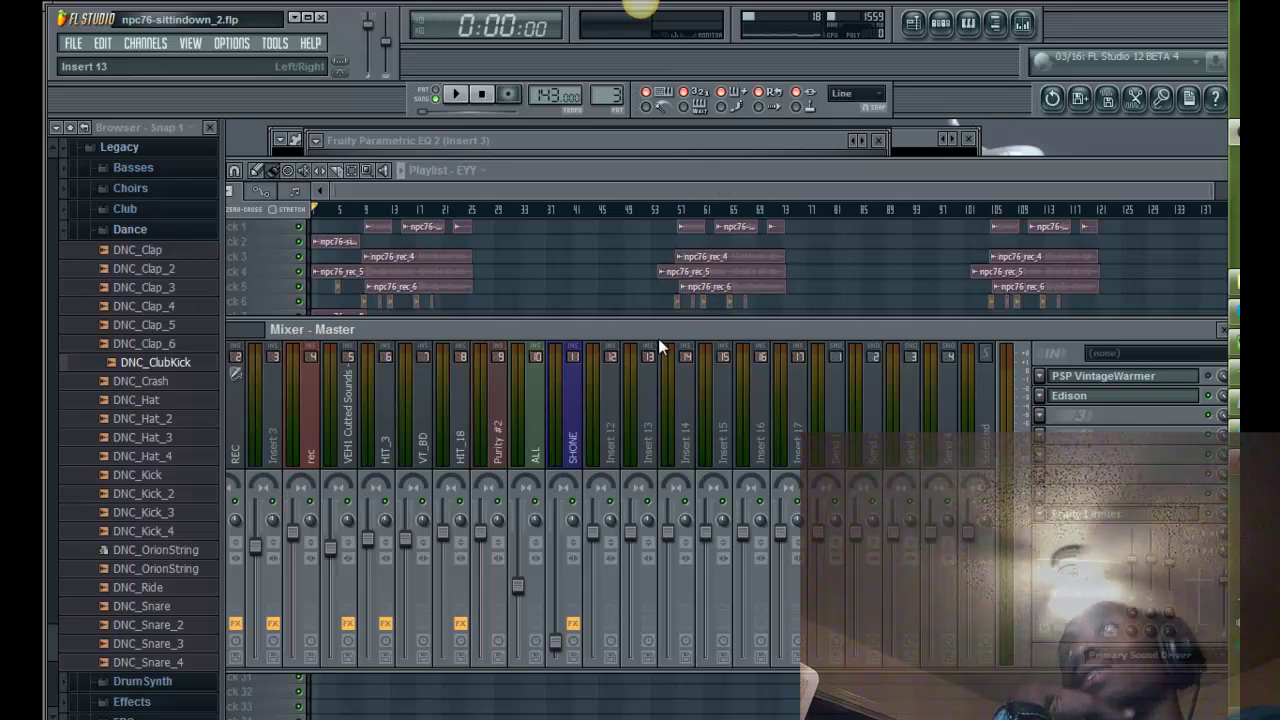
left_click_drag(664, 336, 717, 418)
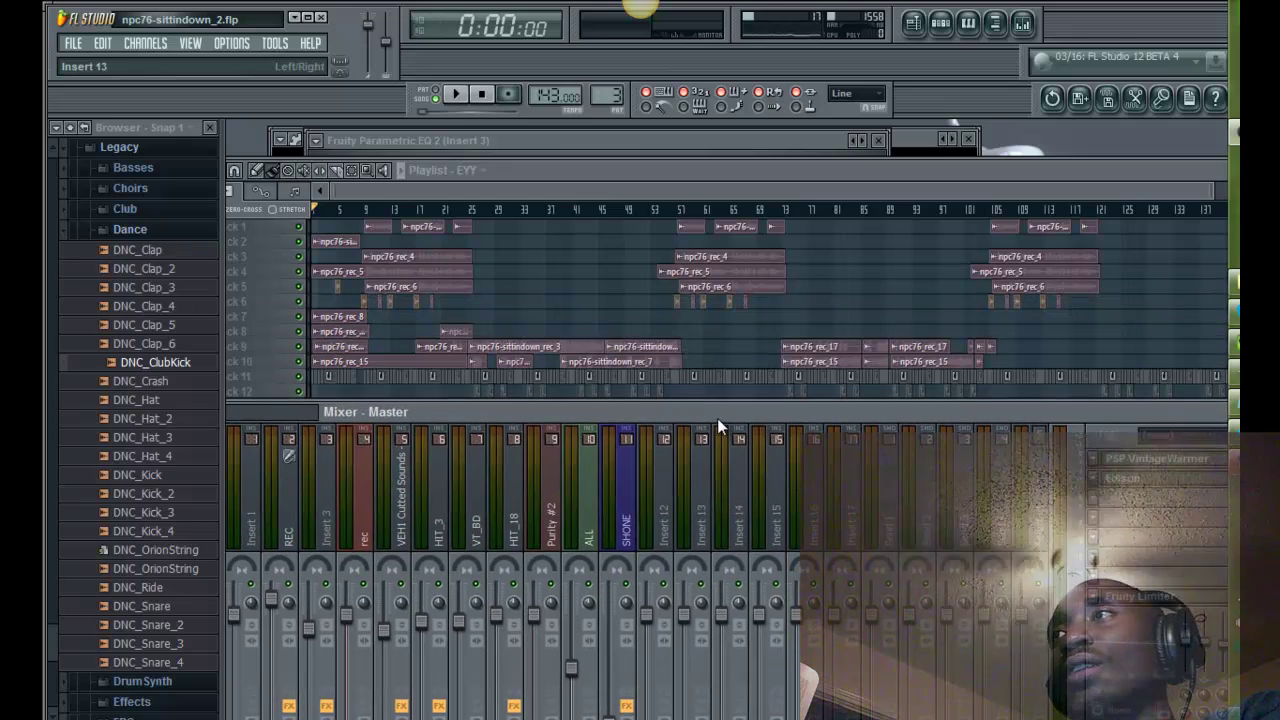
key("F9")
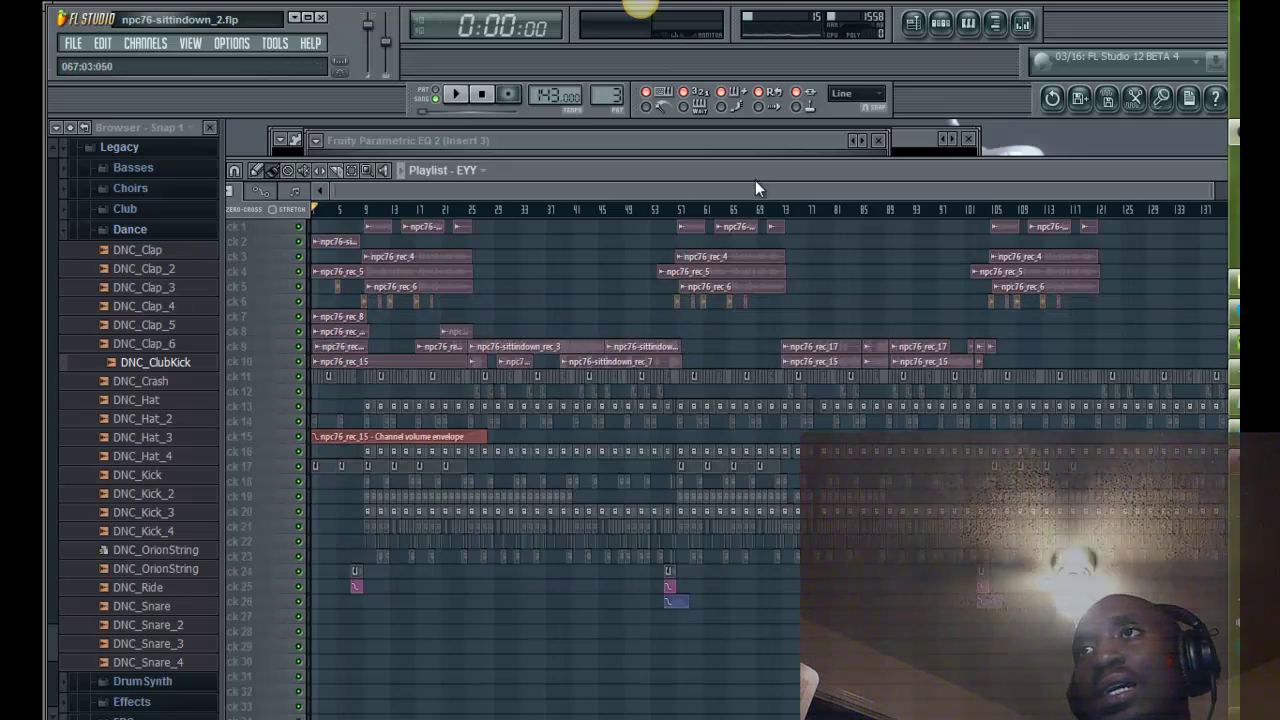
scroll(659, 314, "down", 1)
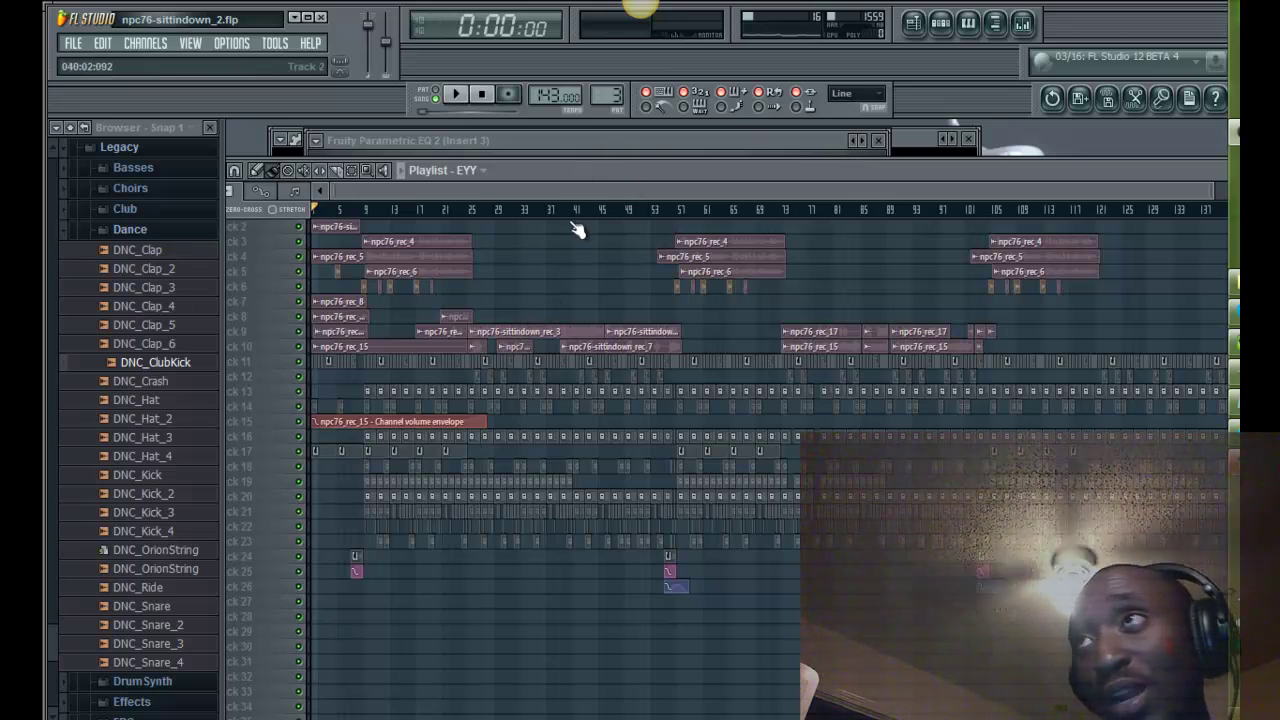
Step: Open the mixer and place it over the upper part of the playlist
left_click(1030, 22)
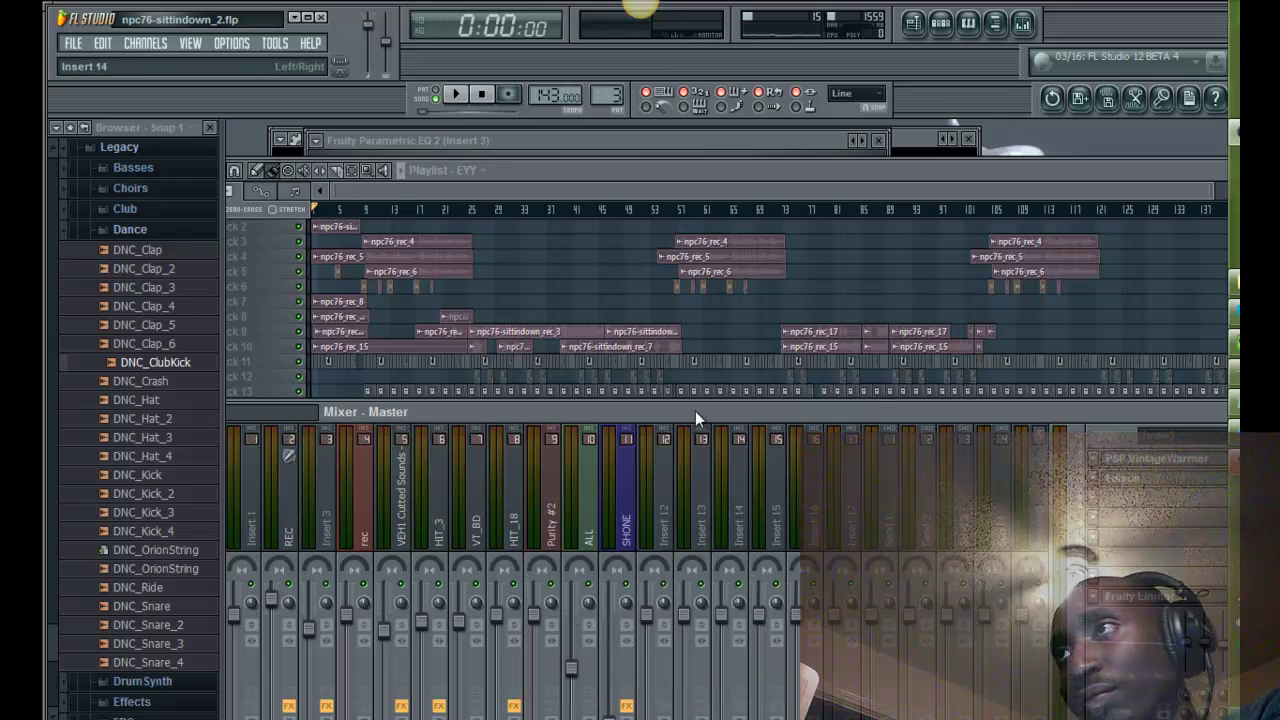
left_click_drag(695, 411, 605, 269)
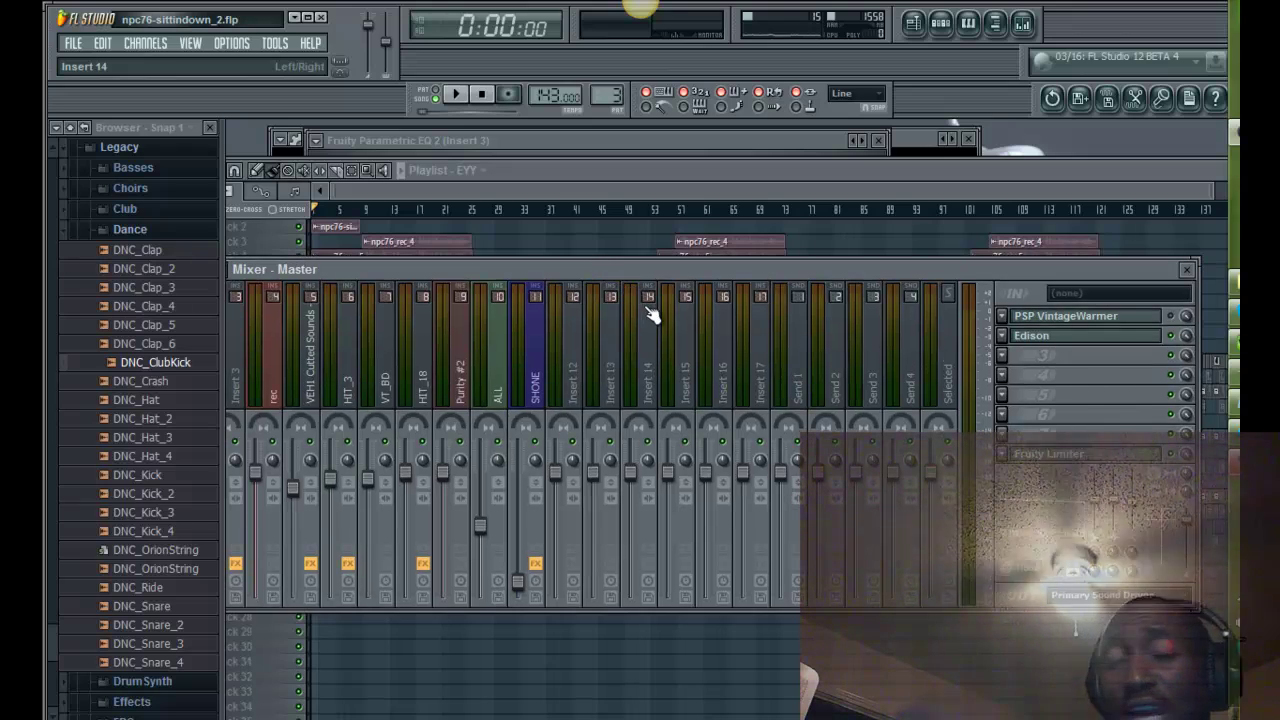
left_click_drag(663, 265, 710, 240)
Step: Check the effect slots of the SHONE, ALL and VEH1 Cutted Sounds mixer tracks
left_click(584, 355)
left_click(543, 355)
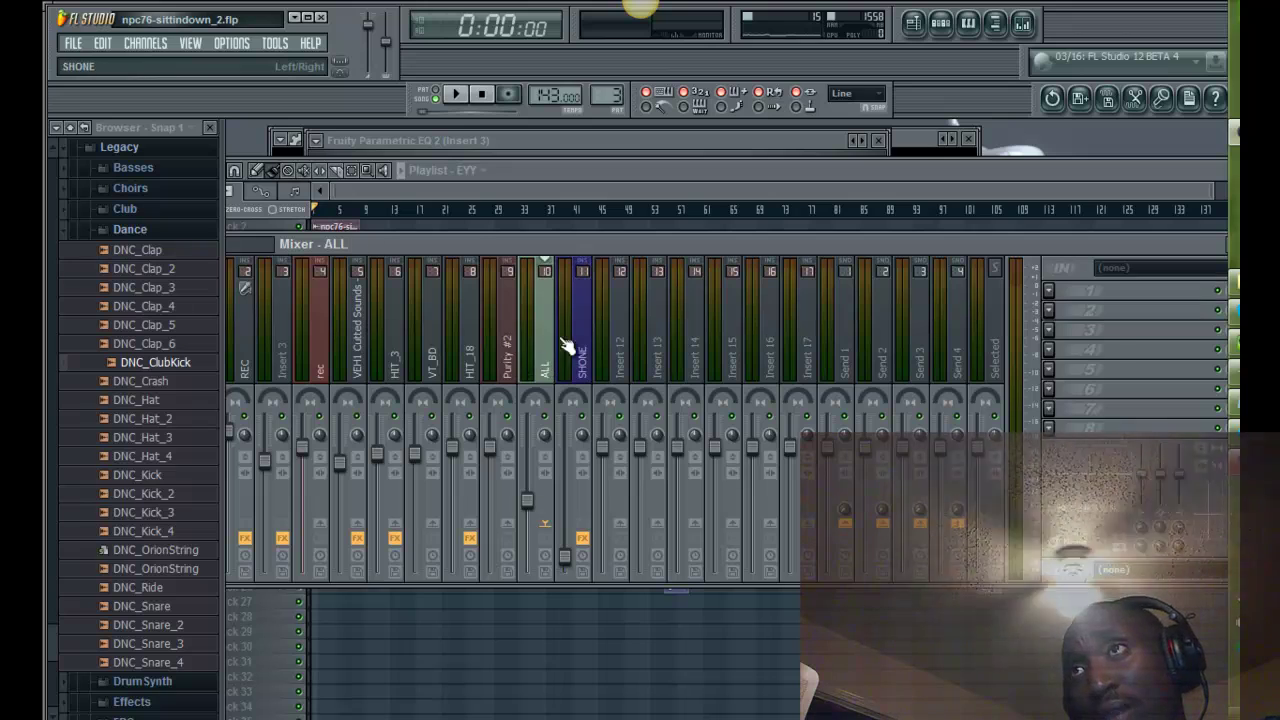
left_click_drag(611, 243, 665, 237)
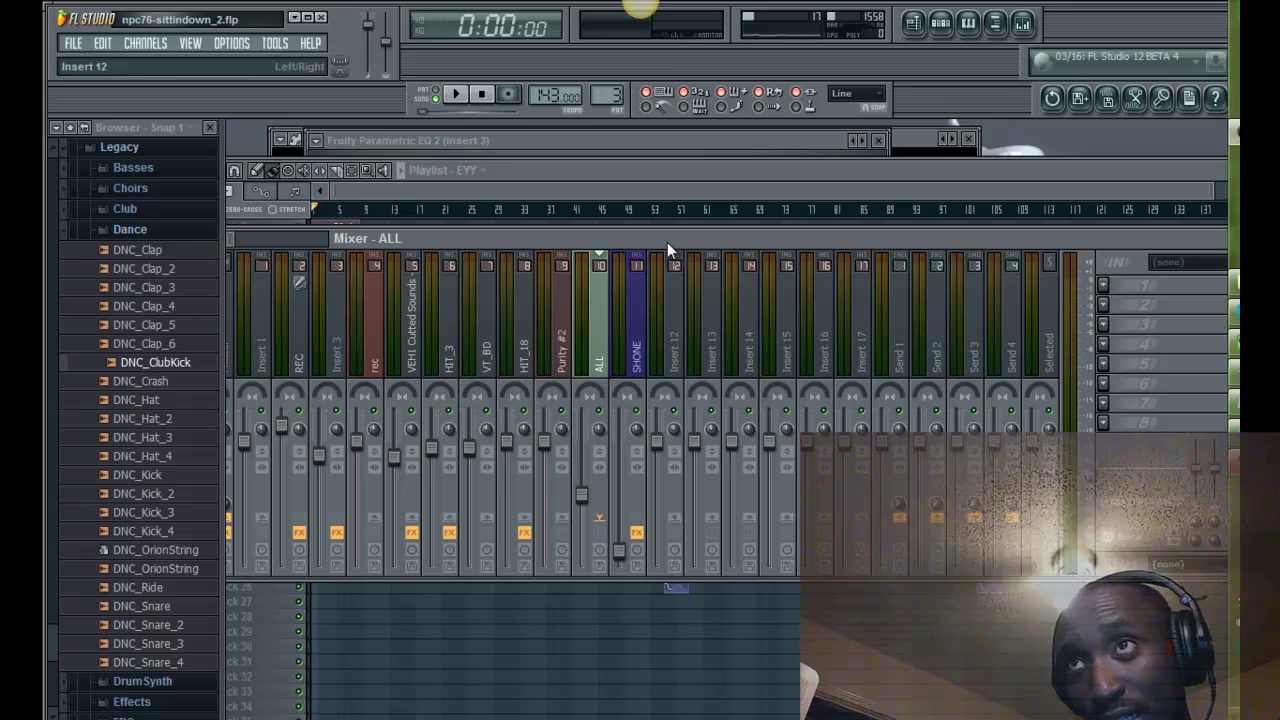
left_click_drag(668, 244, 669, 336)
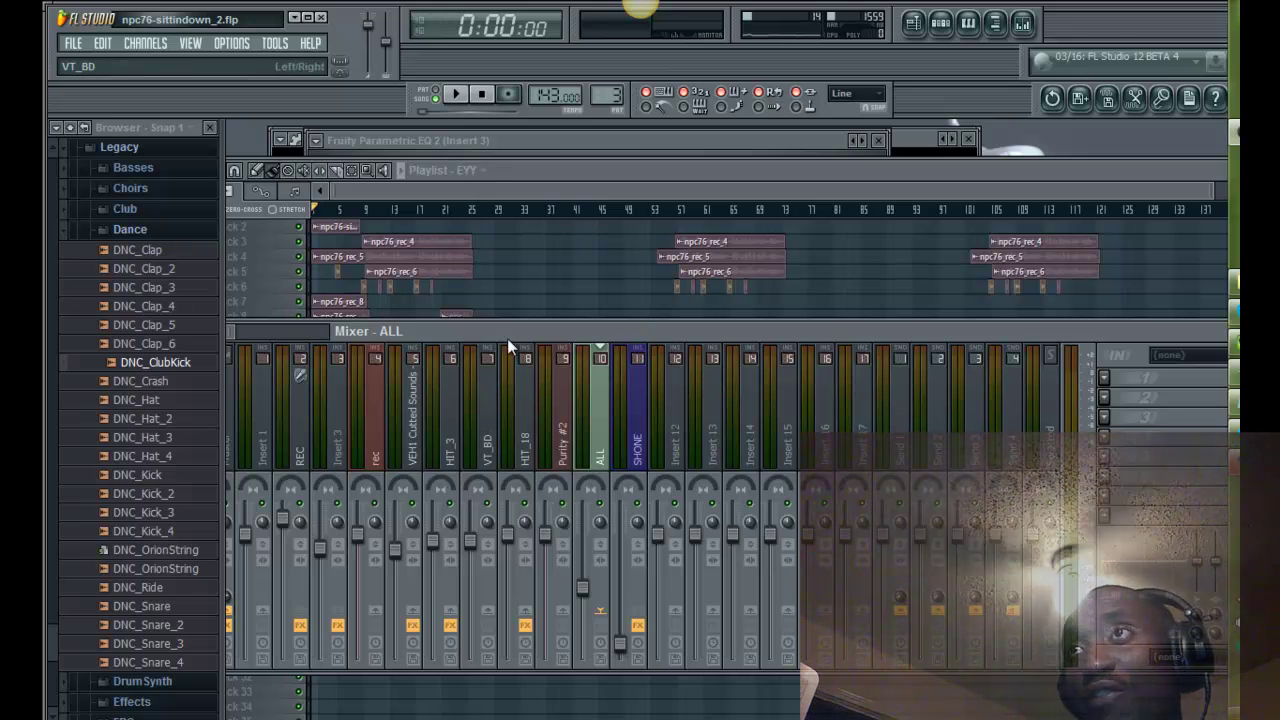
left_click_drag(515, 328, 531, 343)
left_click(425, 468)
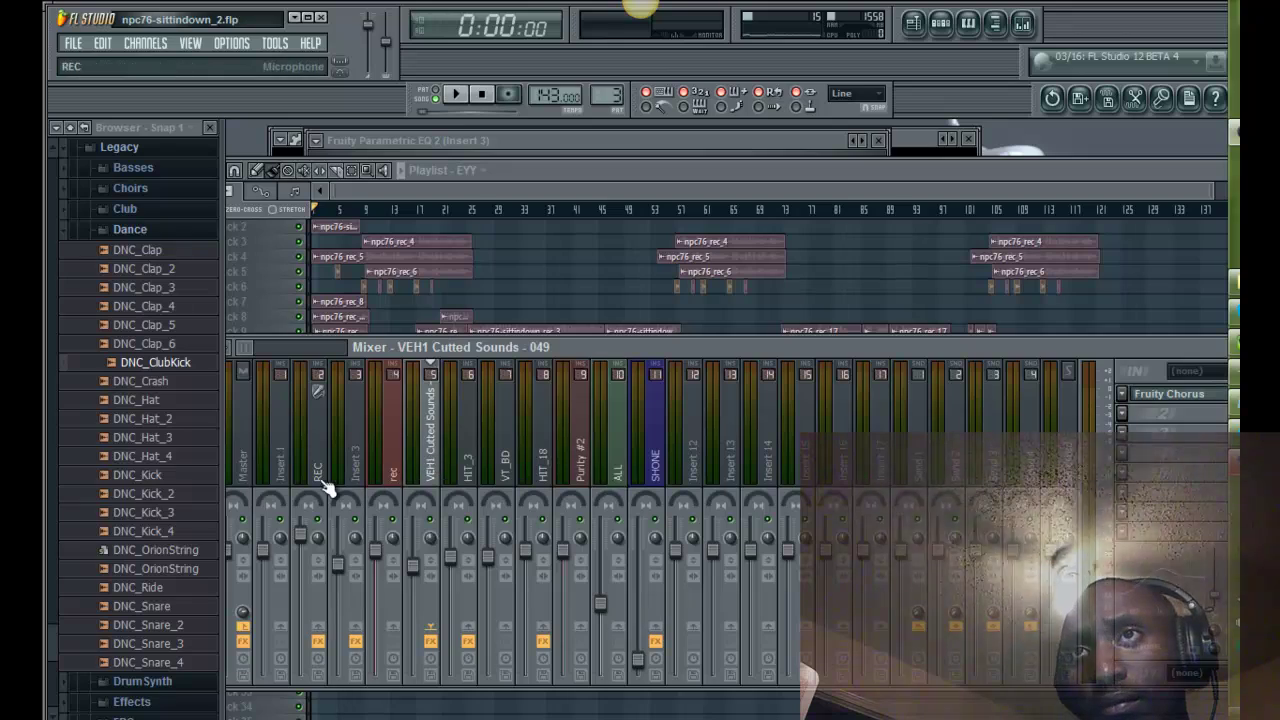
left_click_drag(573, 354, 545, 340)
left_click(453, 445)
Step: Remove Fruity Parametric EQ 2 and LFX-1310 from the effect slots of the Insert 3 mixer track
left_click(318, 455)
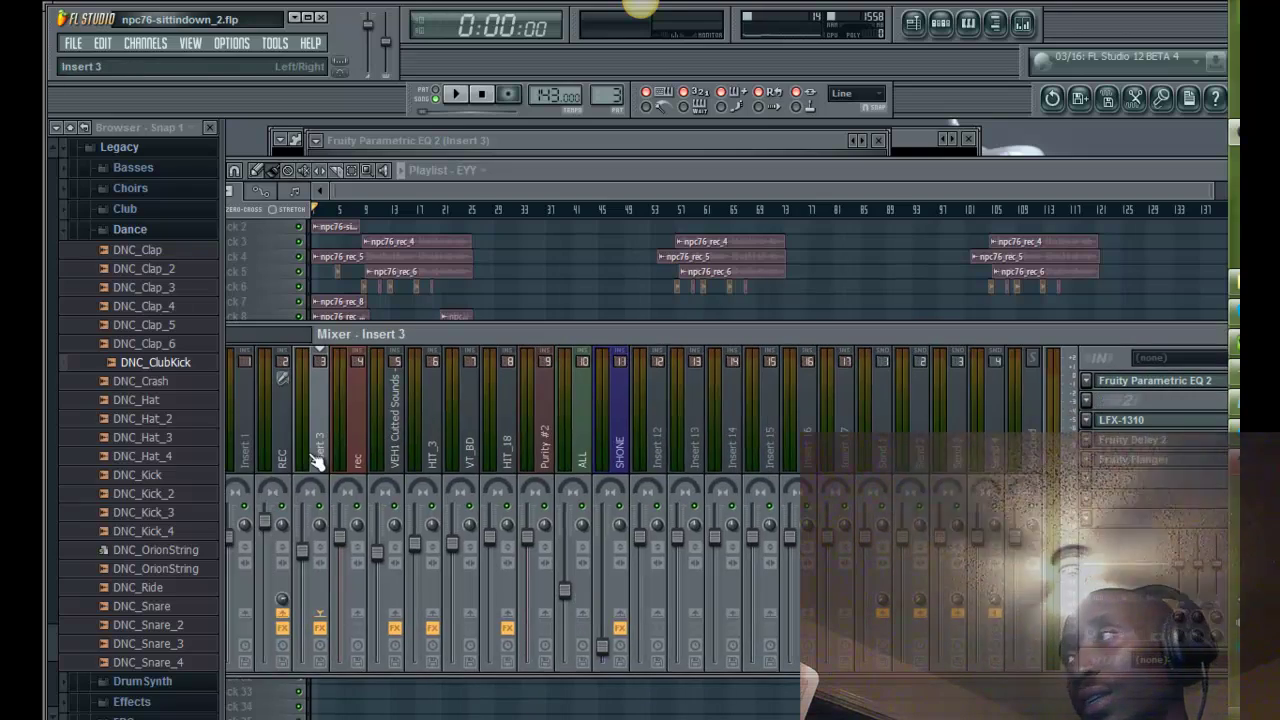
left_click_drag(754, 341, 710, 288)
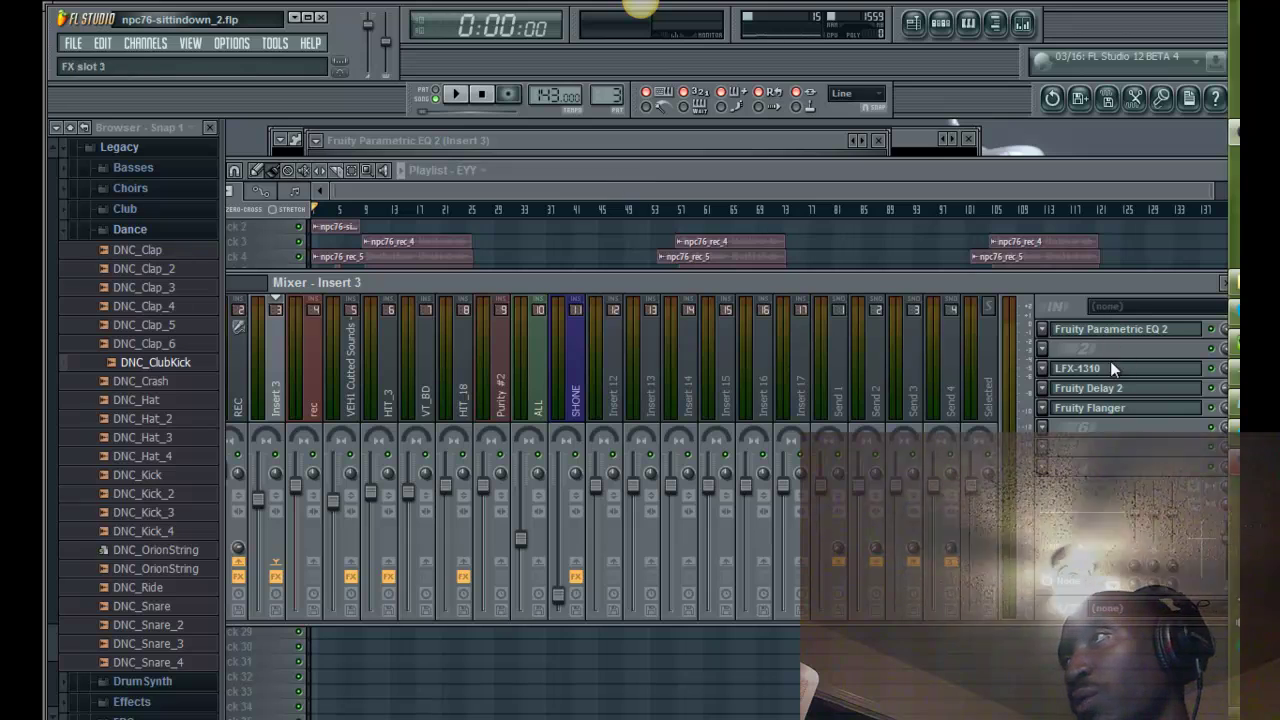
left_click_drag(970, 278, 839, 274)
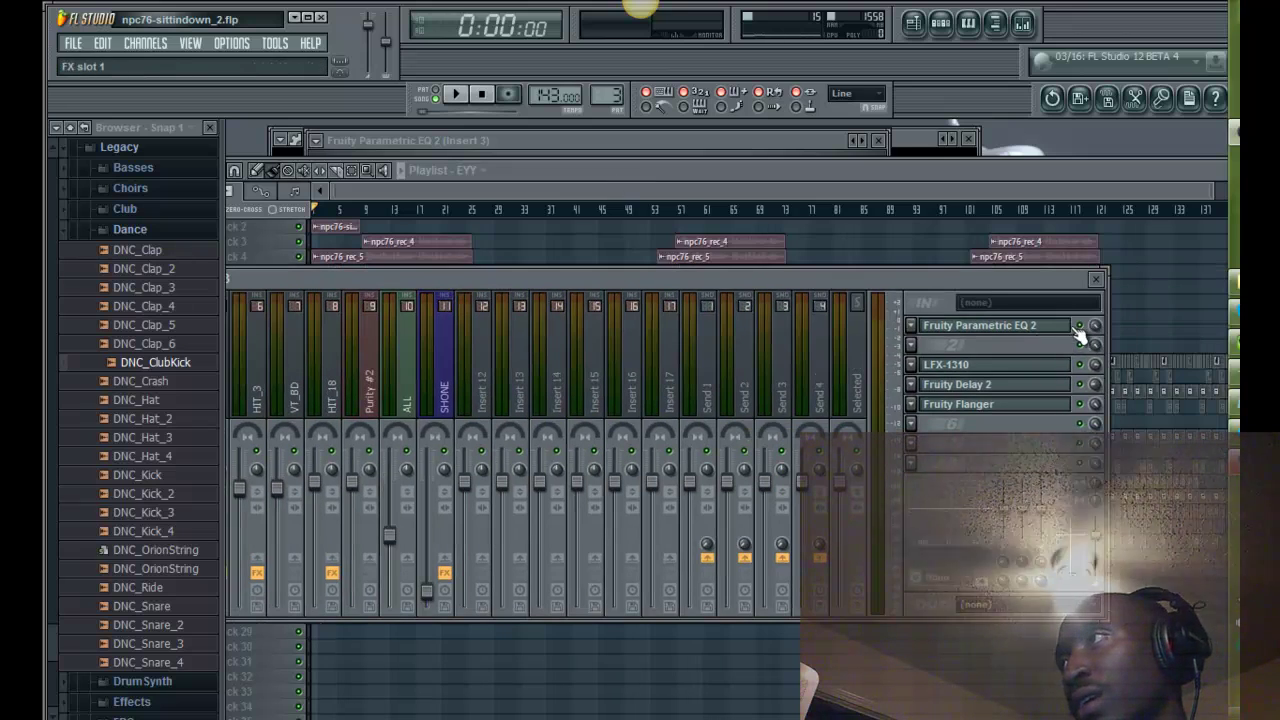
left_click(911, 325)
mouse_move(930, 338)
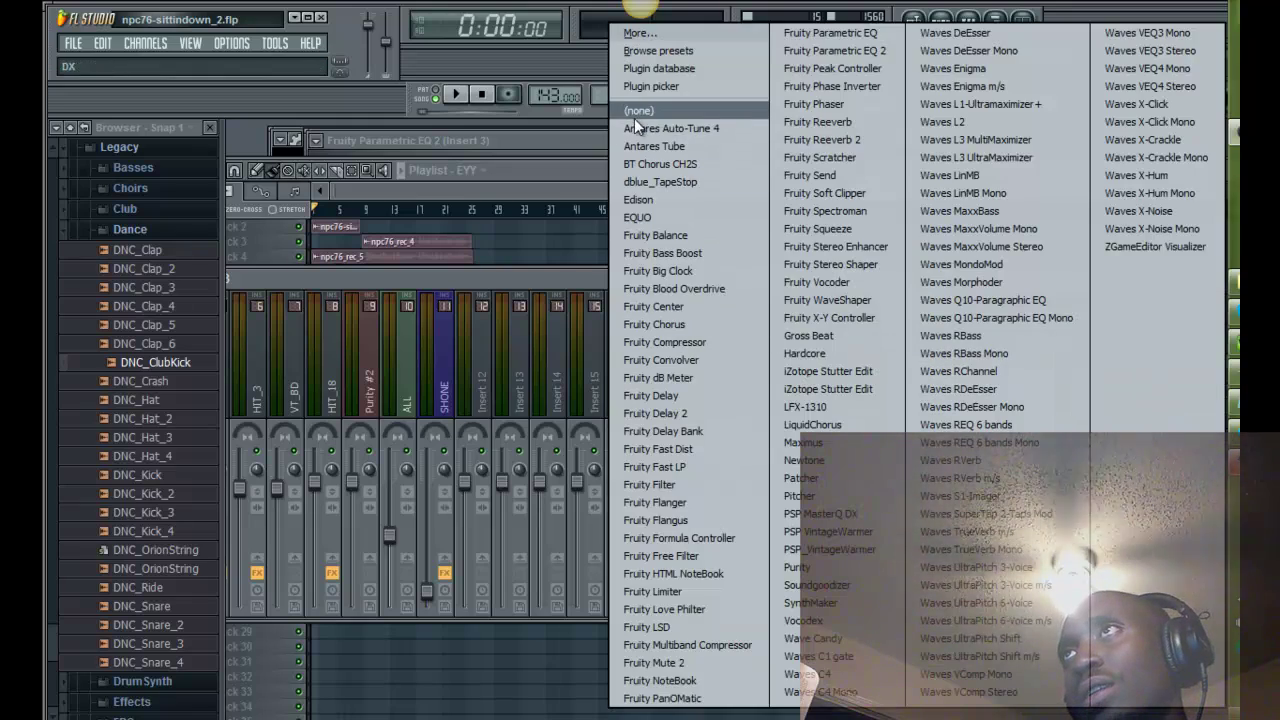
left_click(638, 111)
left_click(911, 365)
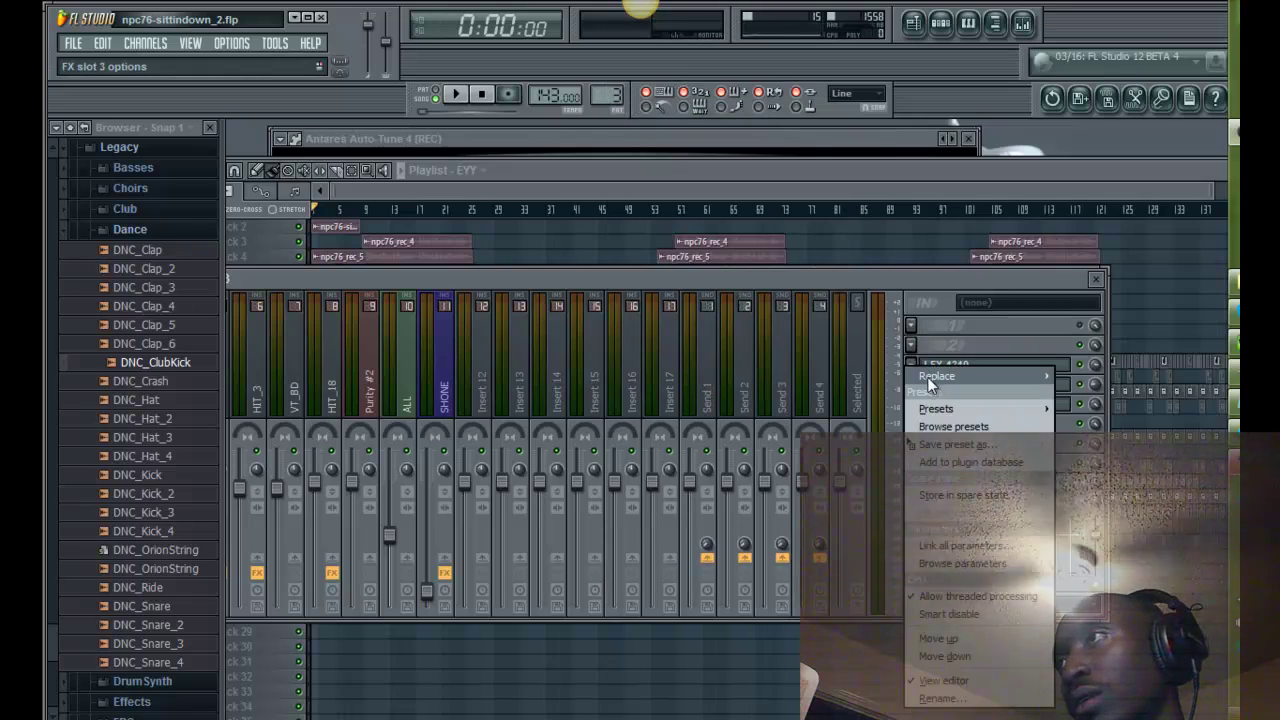
mouse_move(913, 380)
left_click(660, 110)
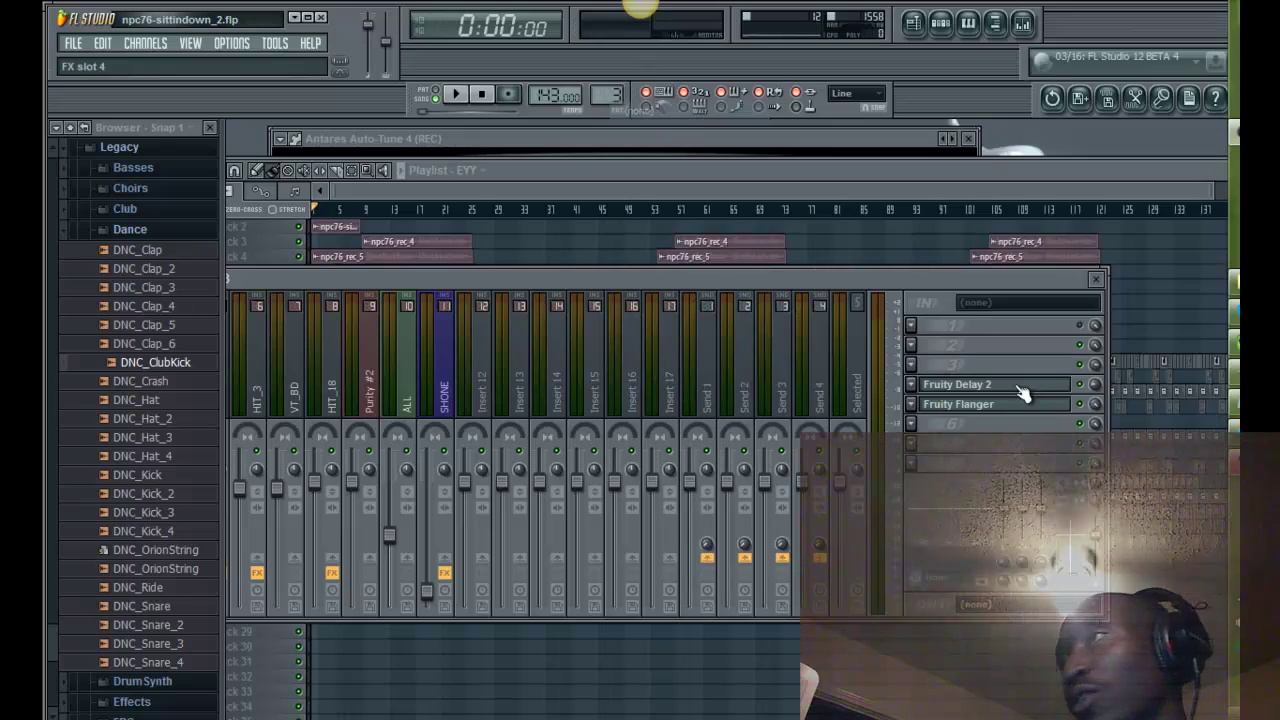
Step: Clear slots 4 and 5 of the Insert 3 track, removing Fruity Delay 2 and Fruity Flanger
left_click(911, 384)
mouse_move(928, 352)
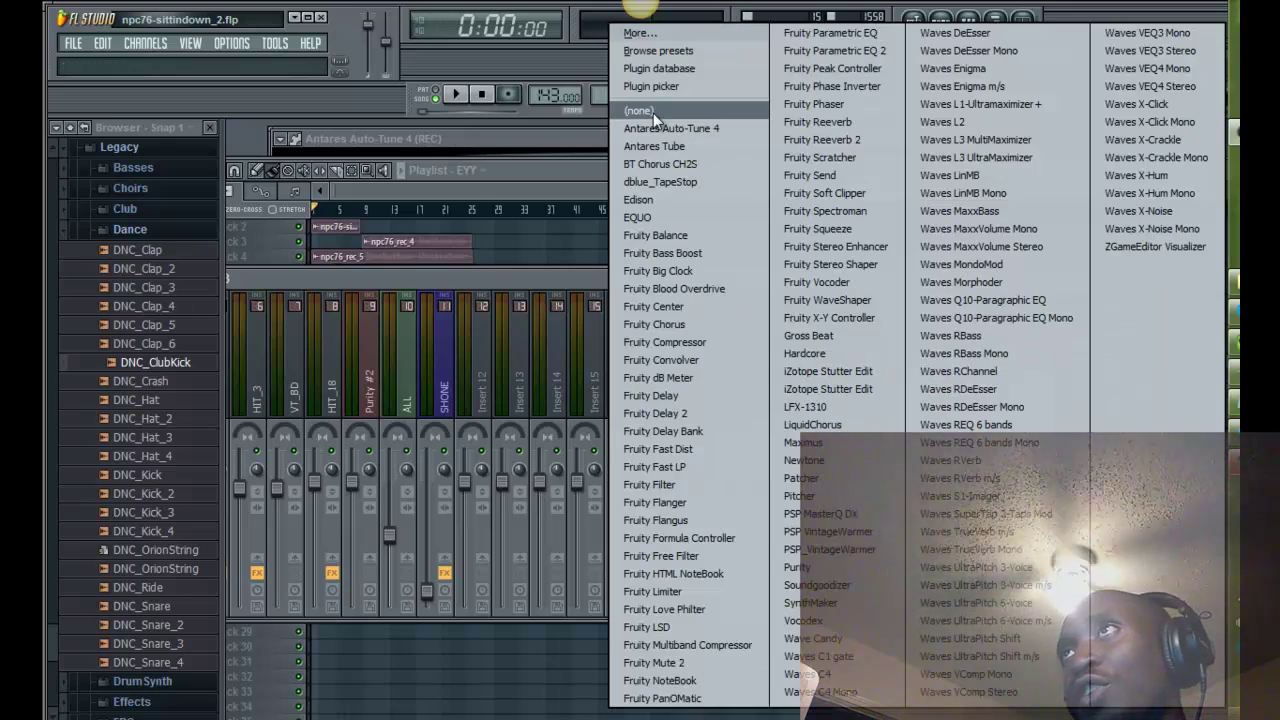
left_click(653, 111)
left_click(912, 404)
left_click(916, 375)
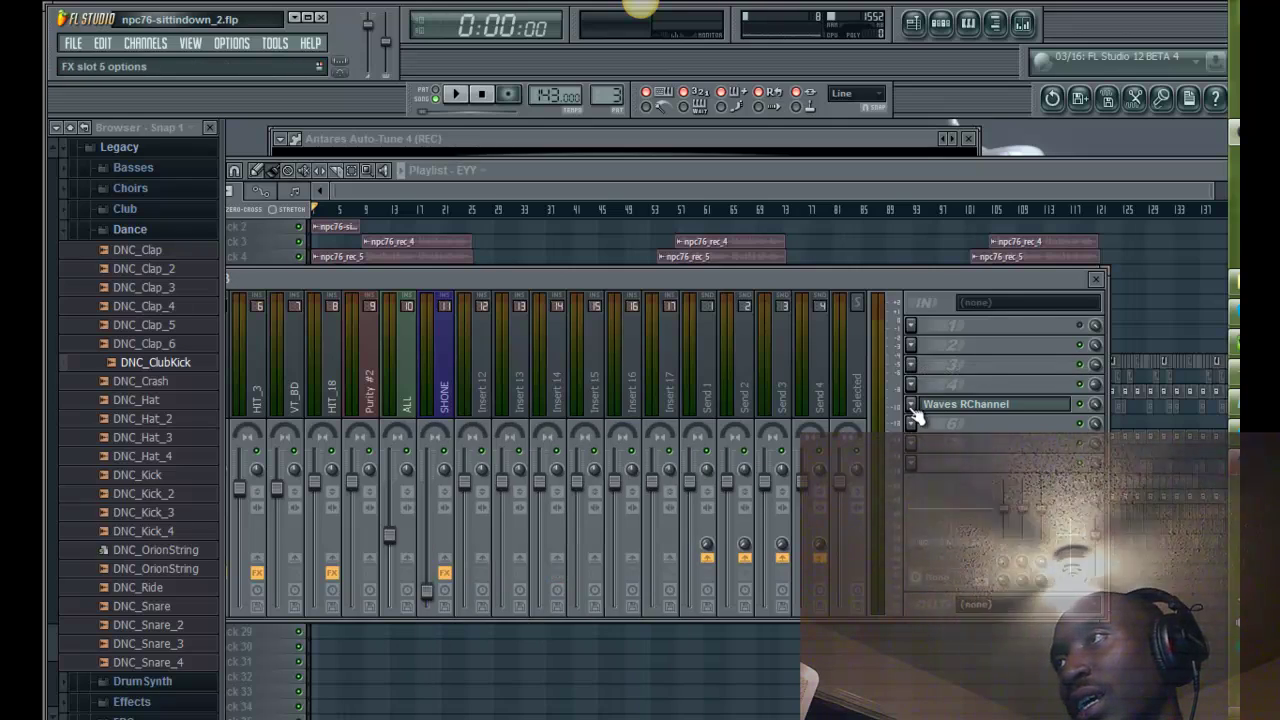
left_click(910, 423)
mouse_move(921, 375)
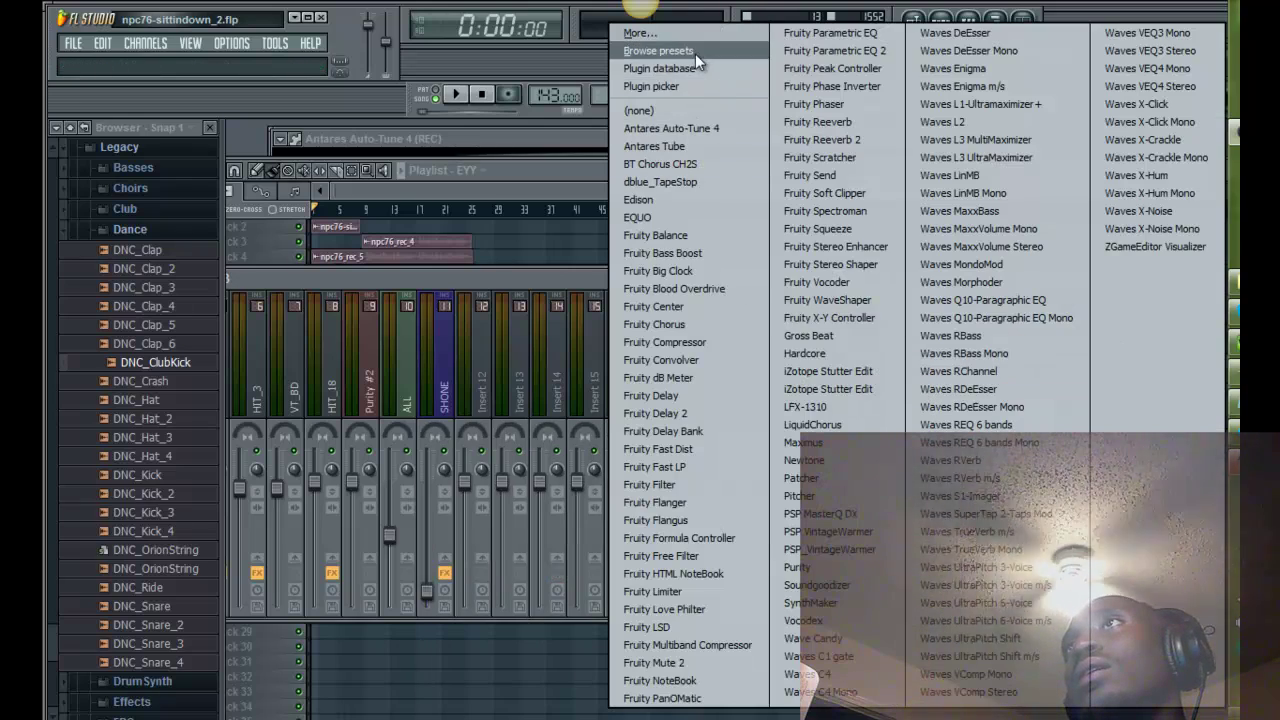
left_click(668, 111)
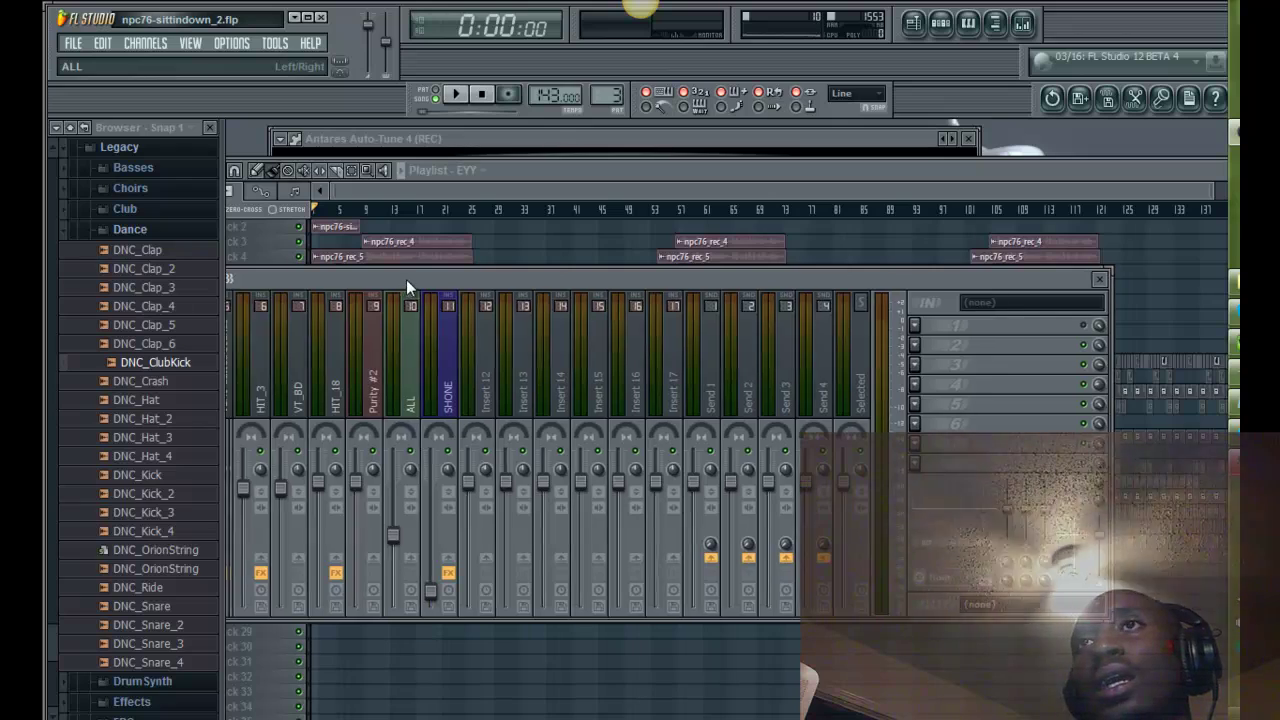
Step: Select the REC mixer track and remove Fruity Parametric EQ 2 and PSP VintageWarmer from its first two slots
left_click_drag(406, 279, 667, 245)
left_click(363, 372)
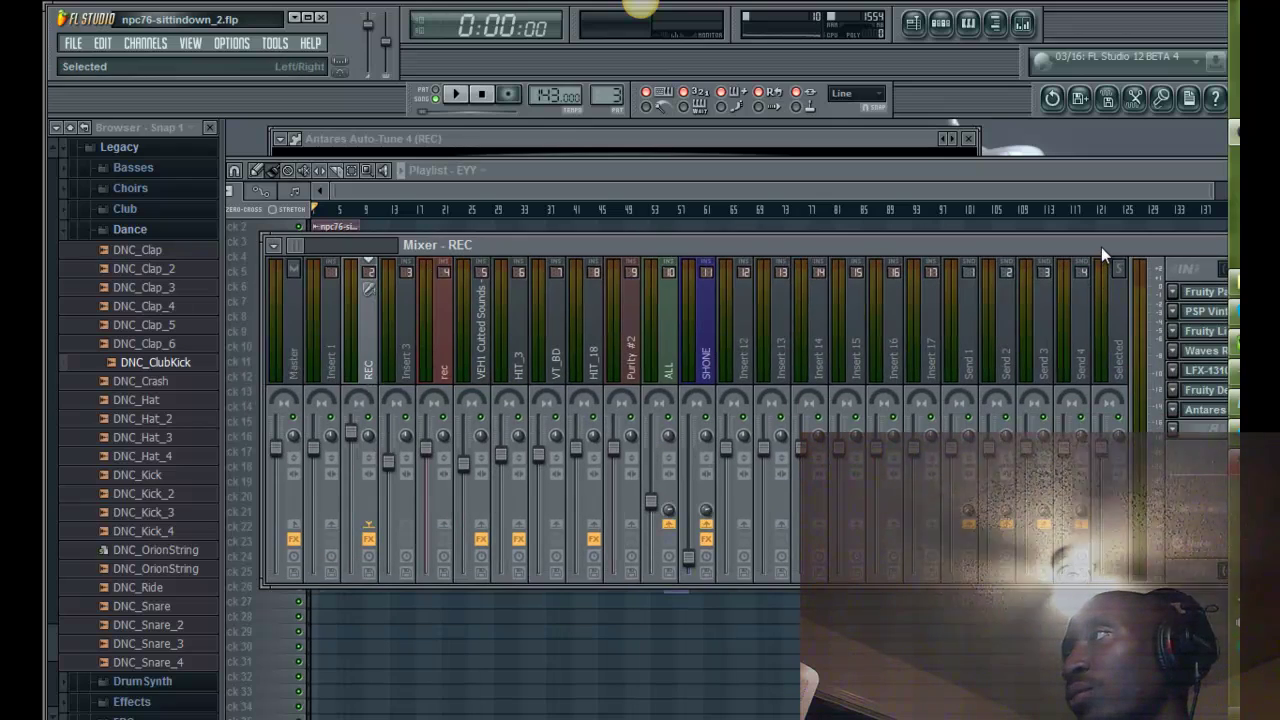
left_click_drag(1101, 247, 936, 247)
left_click(1008, 296)
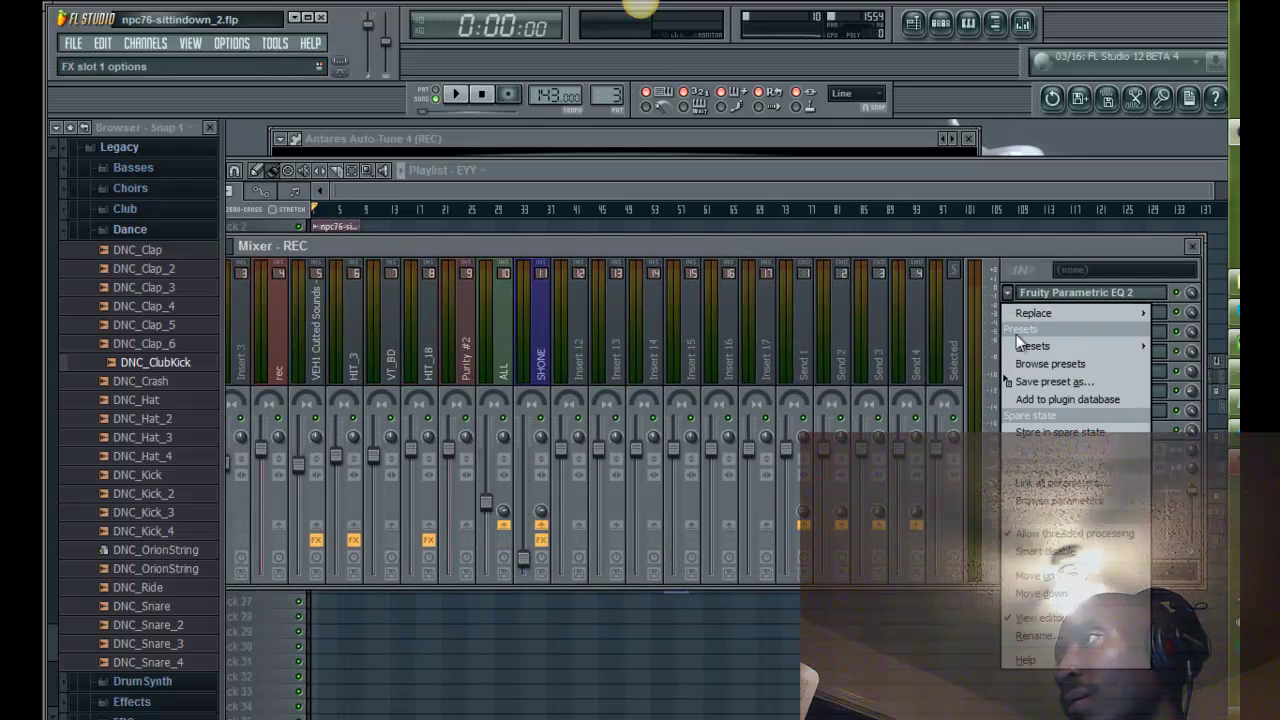
mouse_move(1020, 332)
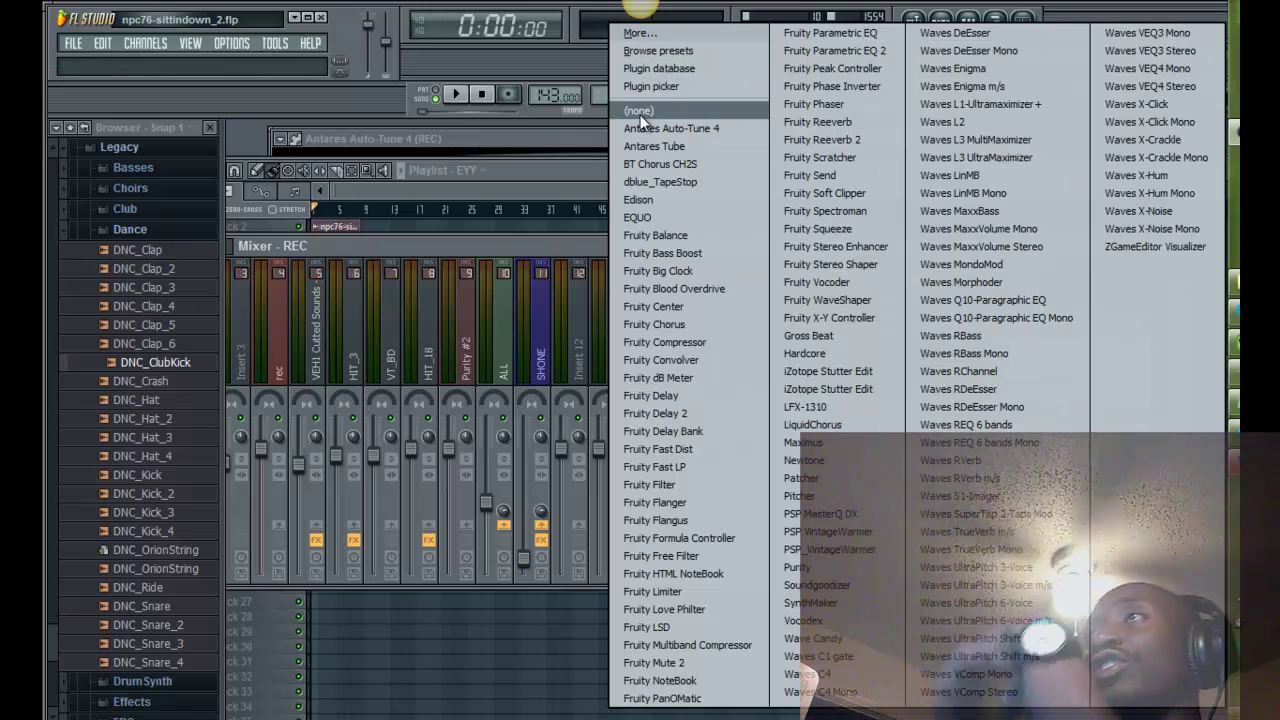
left_click(640, 111)
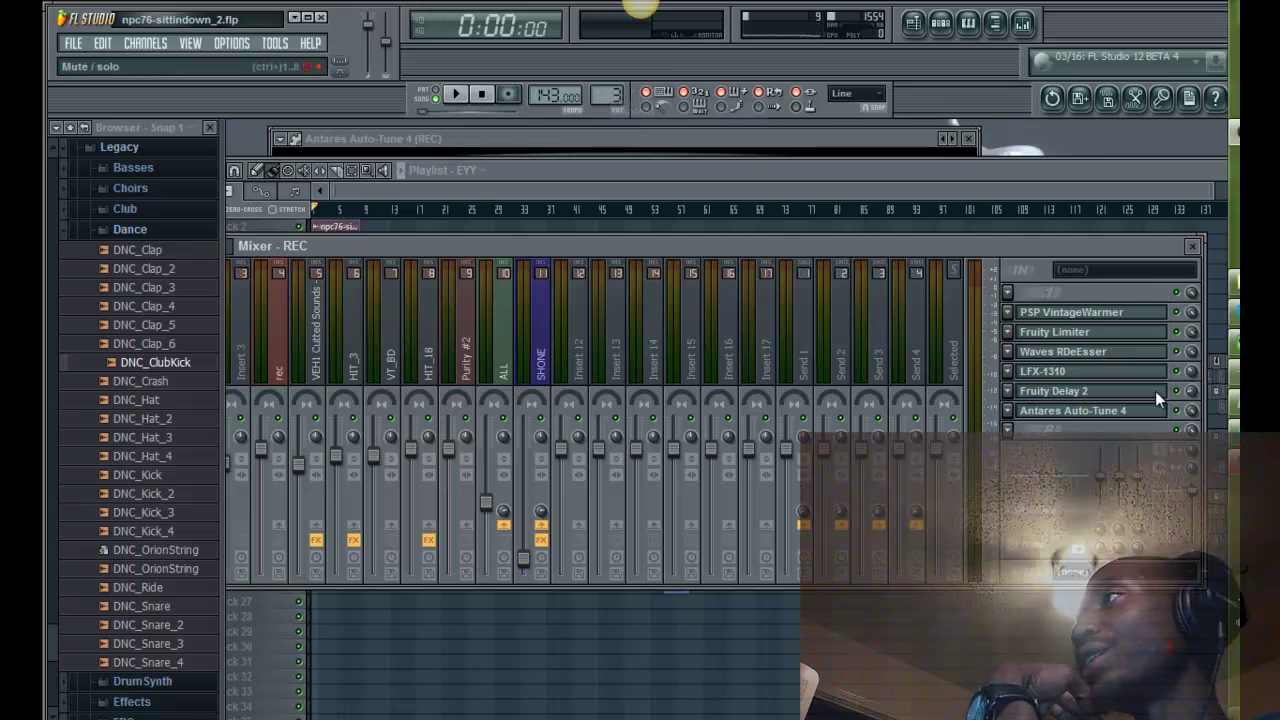
left_click(1022, 329)
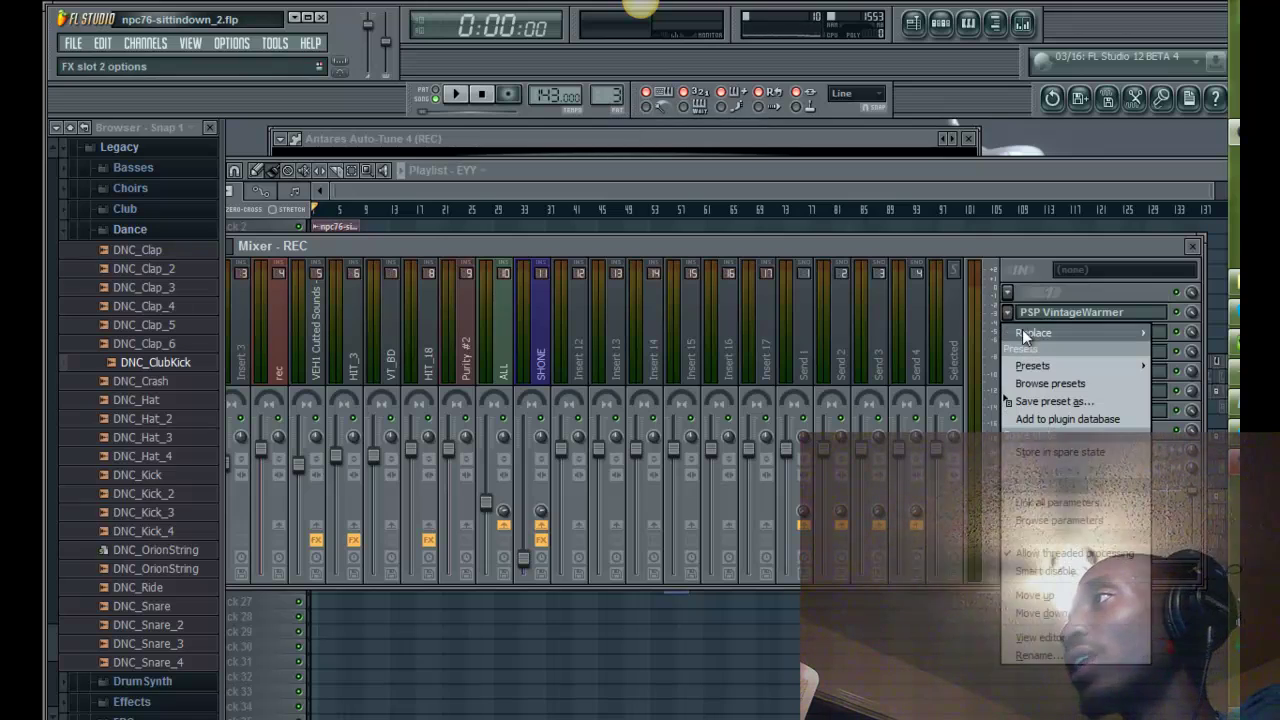
mouse_move(1020, 335)
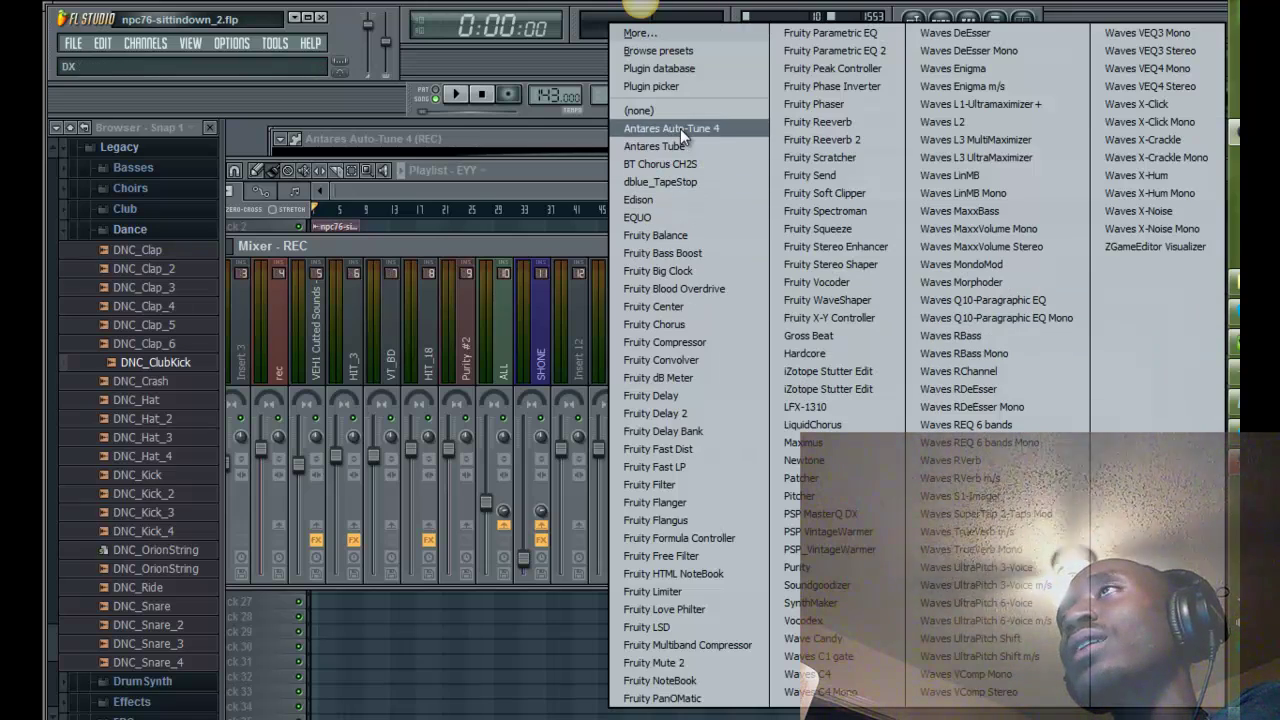
left_click(731, 115)
Step: Remove Fruity Limiter and Waves RDeEsser from slots 3 and 4 of the REC track
left_click(1008, 332)
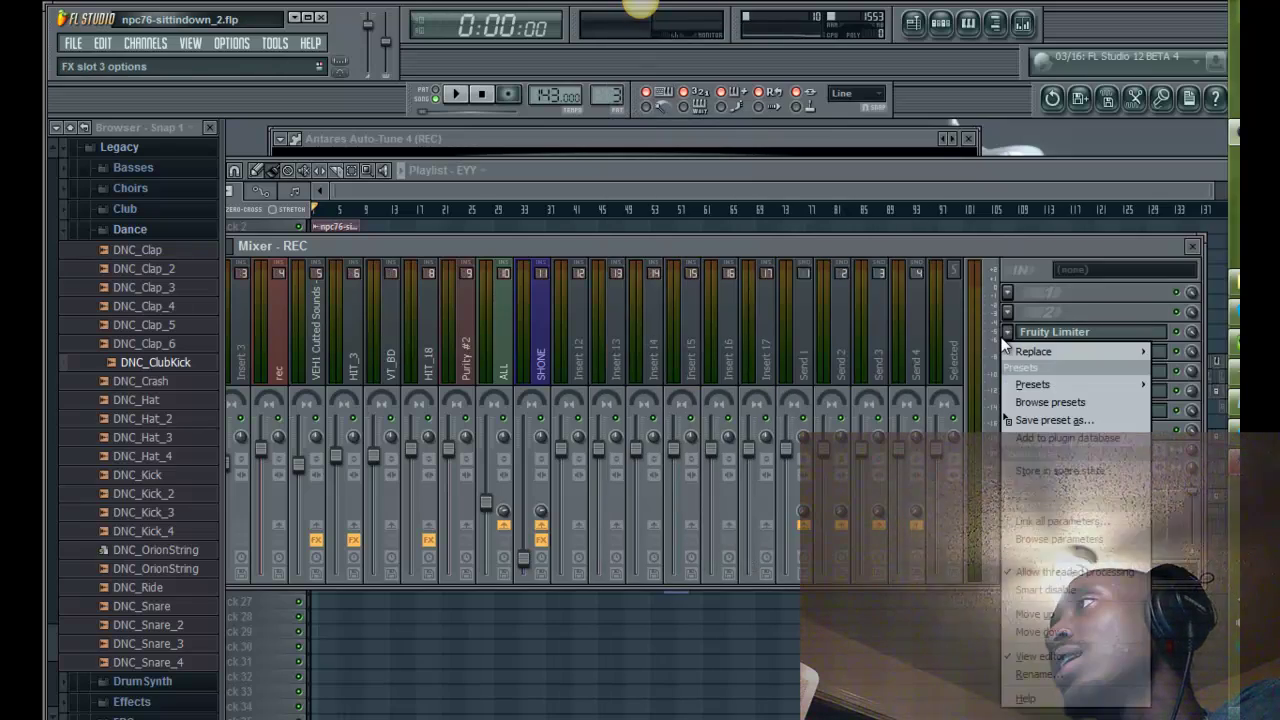
left_click(1018, 334)
left_click(1022, 340)
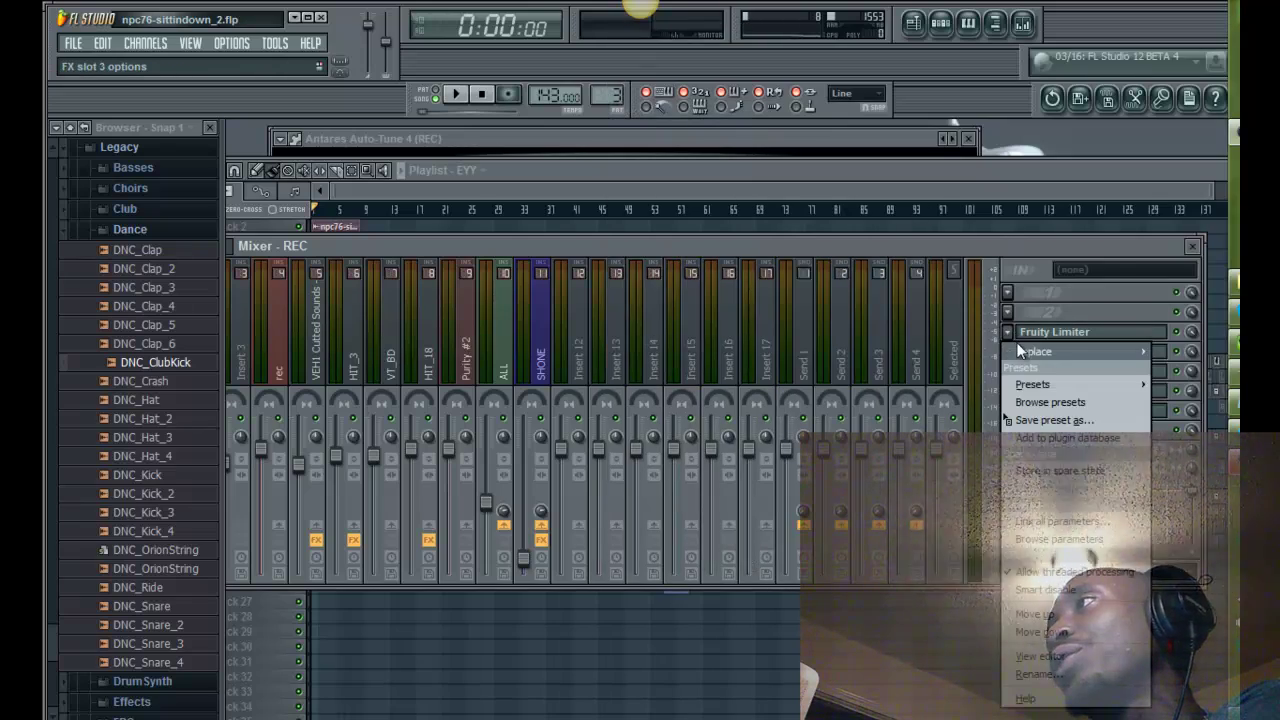
mouse_move(1030, 351)
left_click(659, 113)
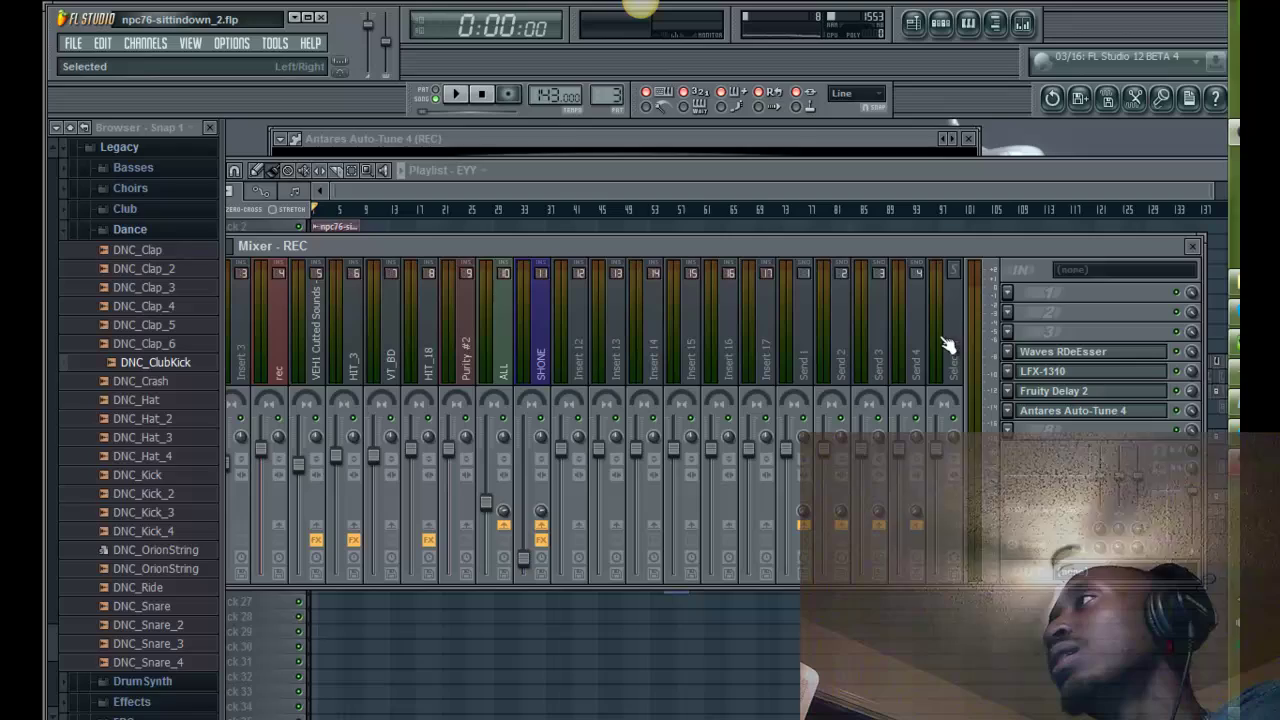
left_click(1008, 352)
mouse_move(1005, 372)
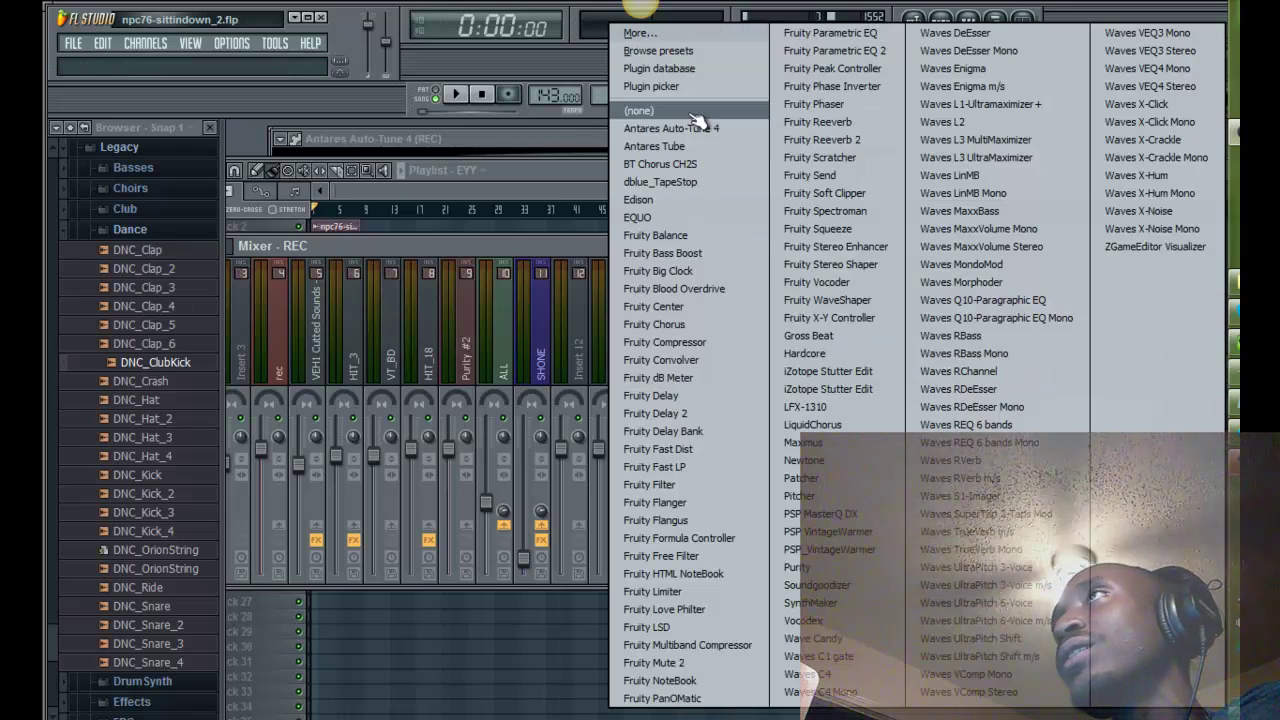
left_click(659, 113)
Step: Clear slots 5 to 7 of the REC track, removing LFX-1310, Fruity Delay 2 and Antares Auto-Tune 4
left_click(1021, 370)
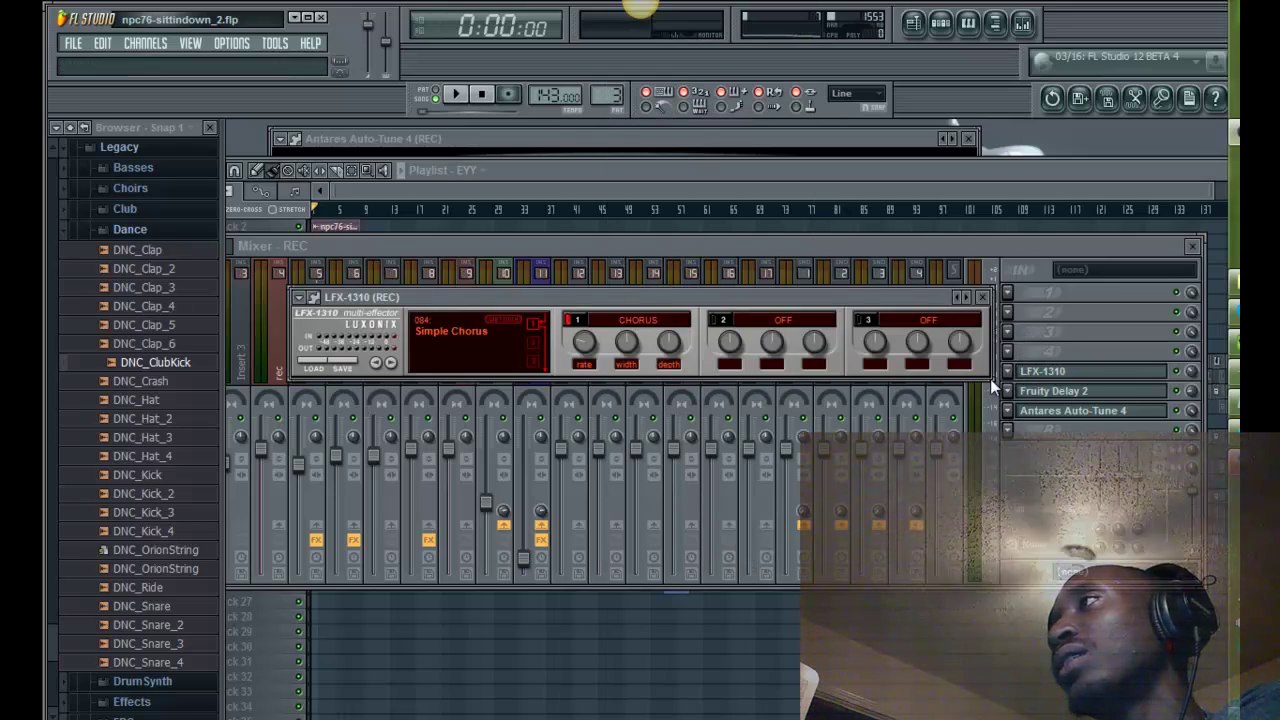
left_click(1007, 374)
mouse_move(1007, 374)
left_click(676, 113)
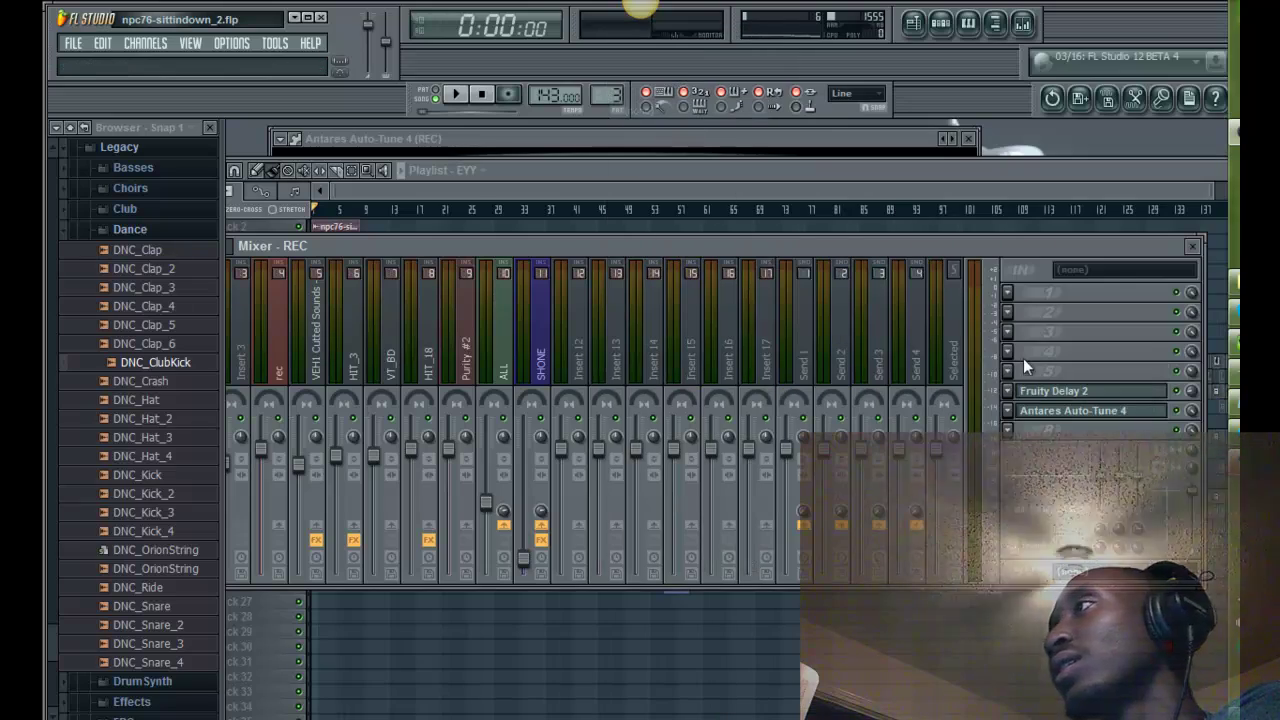
left_click(1023, 352)
mouse_move(1025, 349)
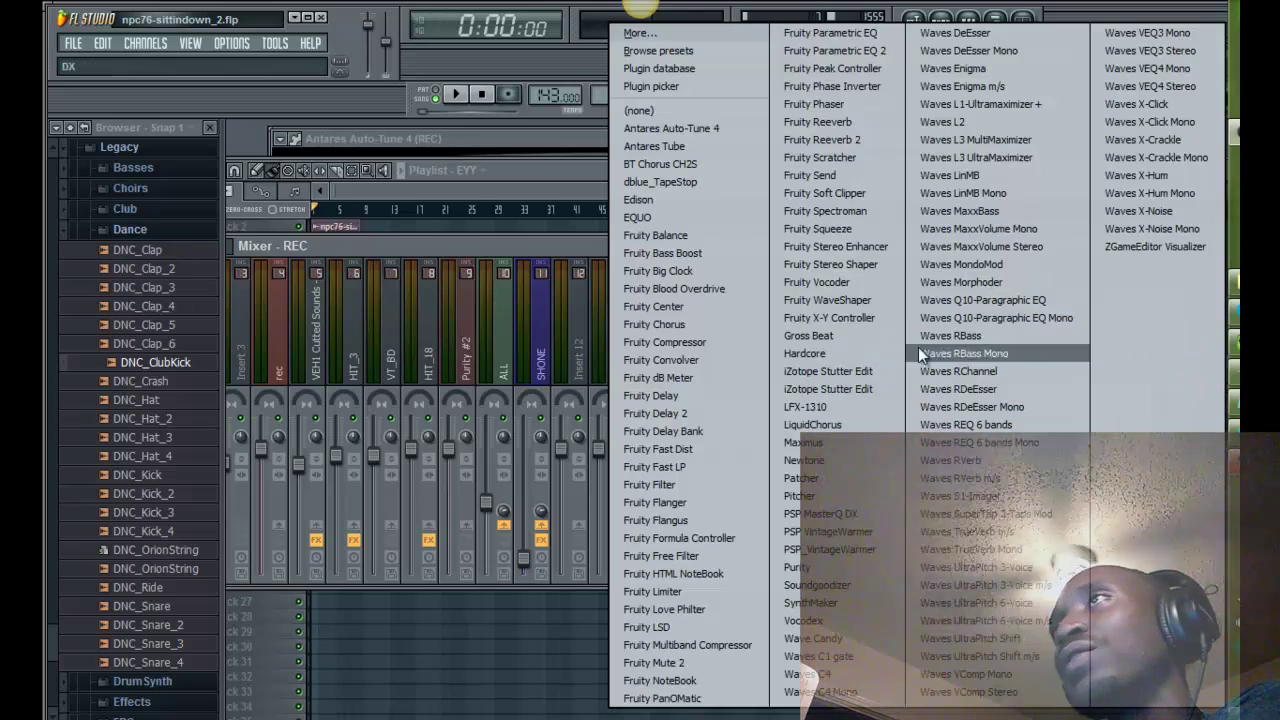
left_click(667, 125)
left_click(1010, 412)
mouse_move(1025, 378)
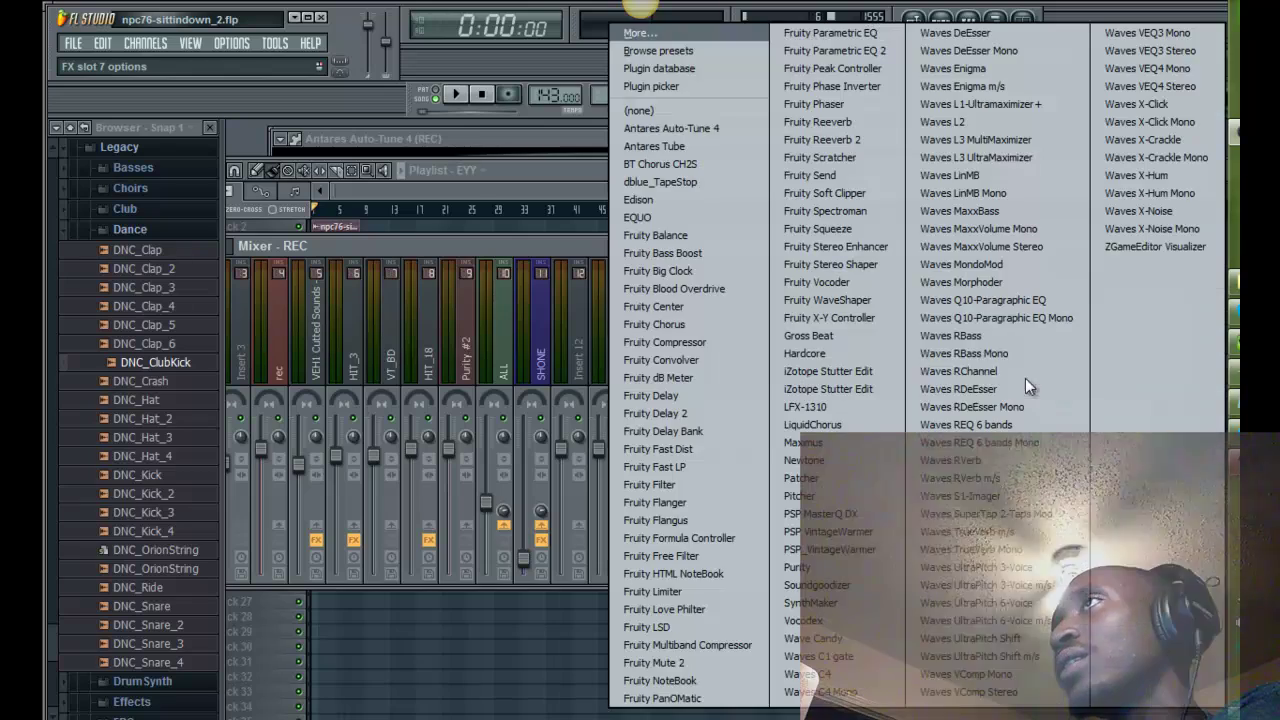
left_click(630, 110)
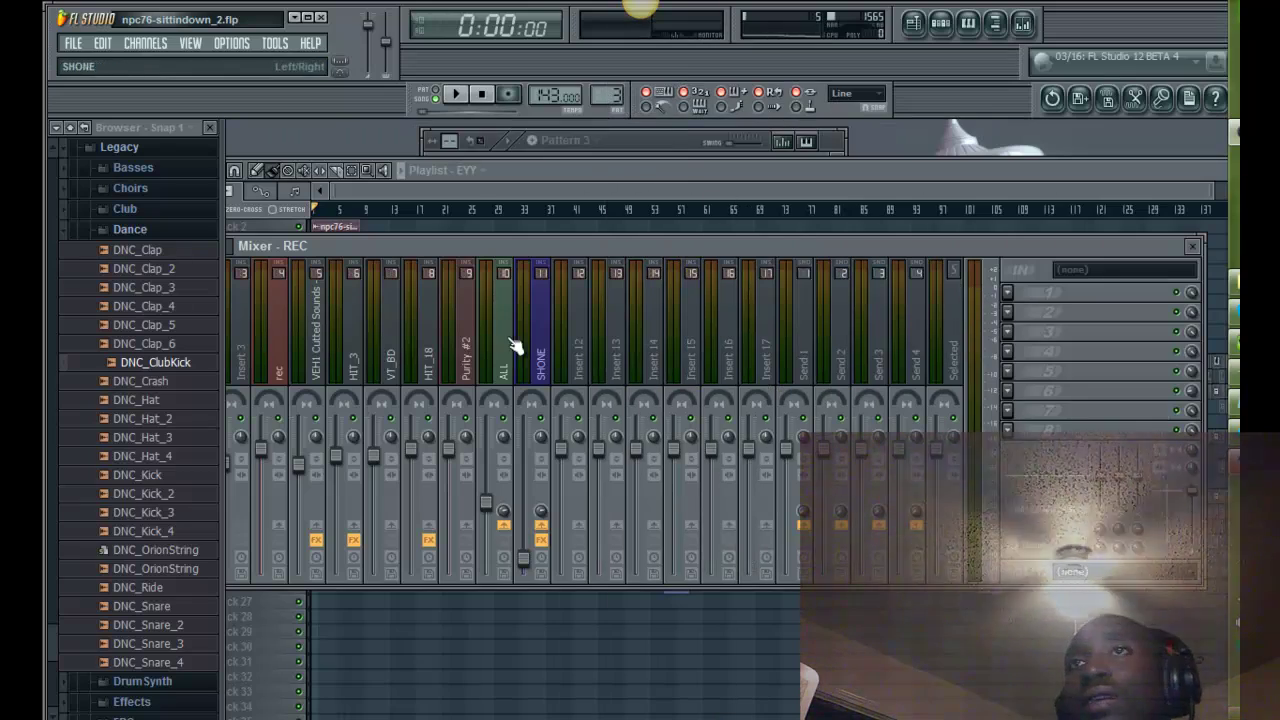
Step: Reposition the mixer and inspect the Insert 3, Insert 1, rec and VEH1 Cutted Sounds tracks
left_click(433, 184)
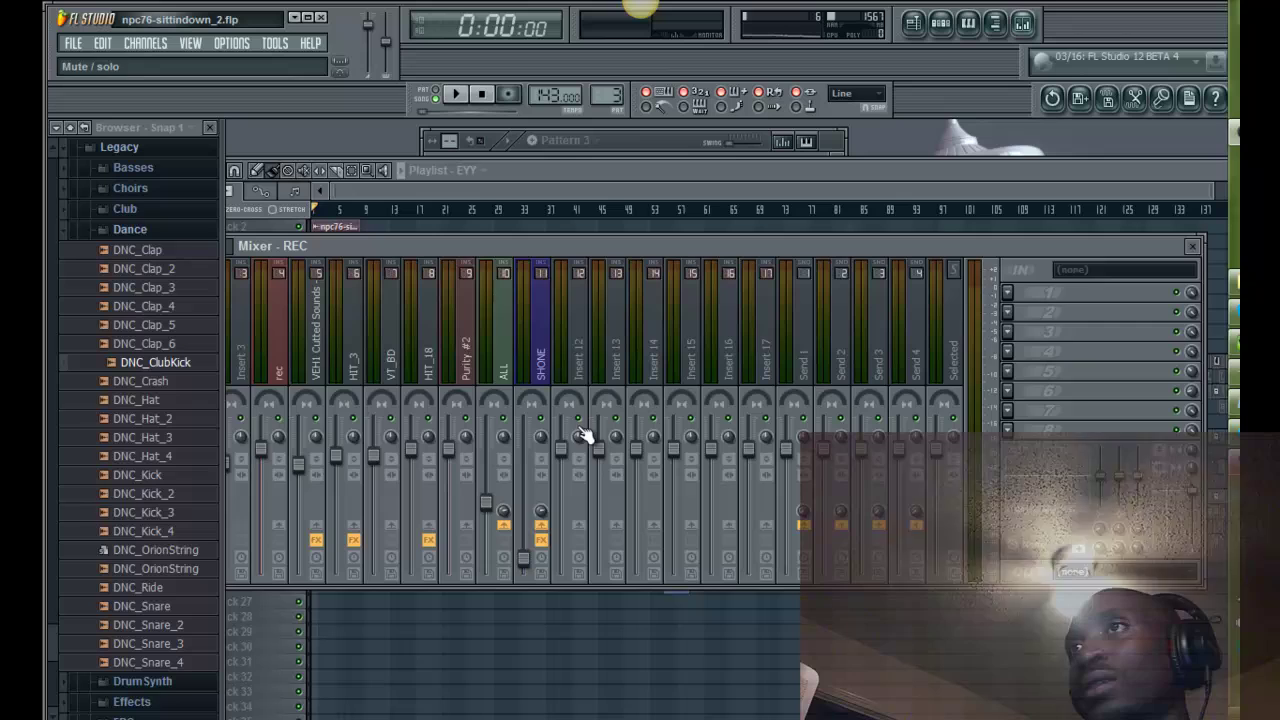
left_click(1020, 30)
left_click_drag(525, 246, 671, 257)
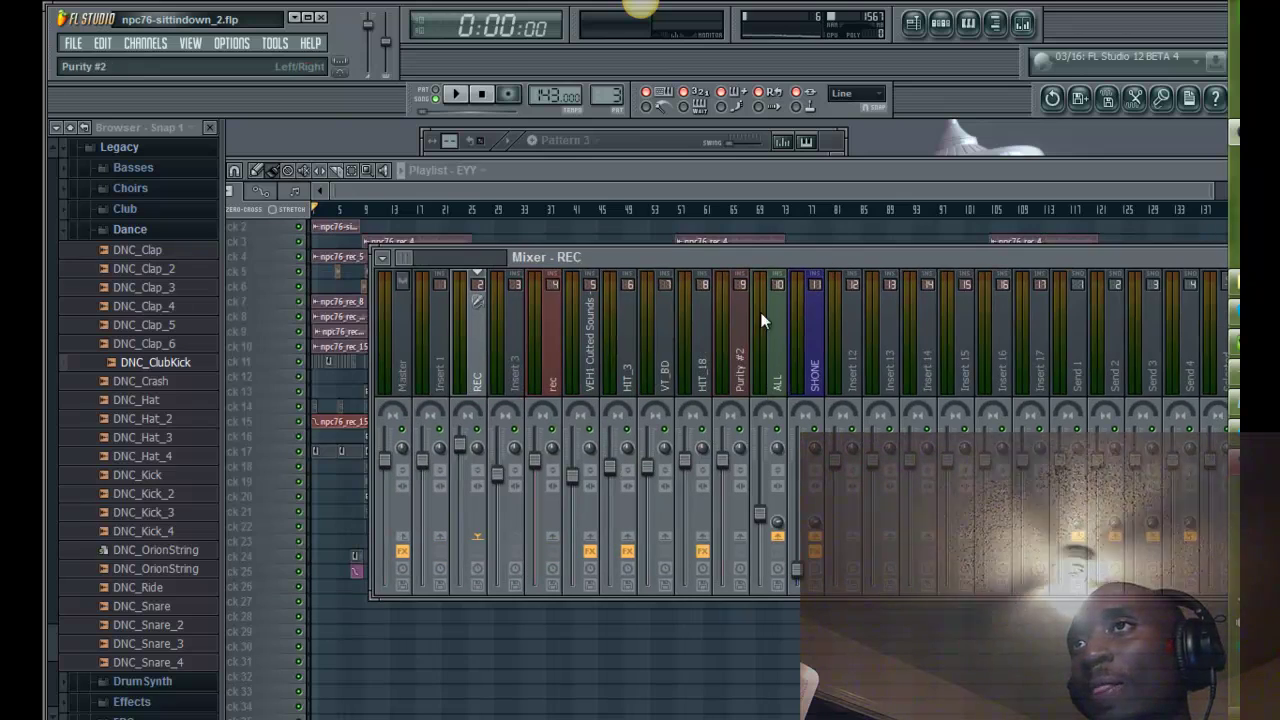
left_click(515, 372)
left_click_drag(820, 270, 736, 256)
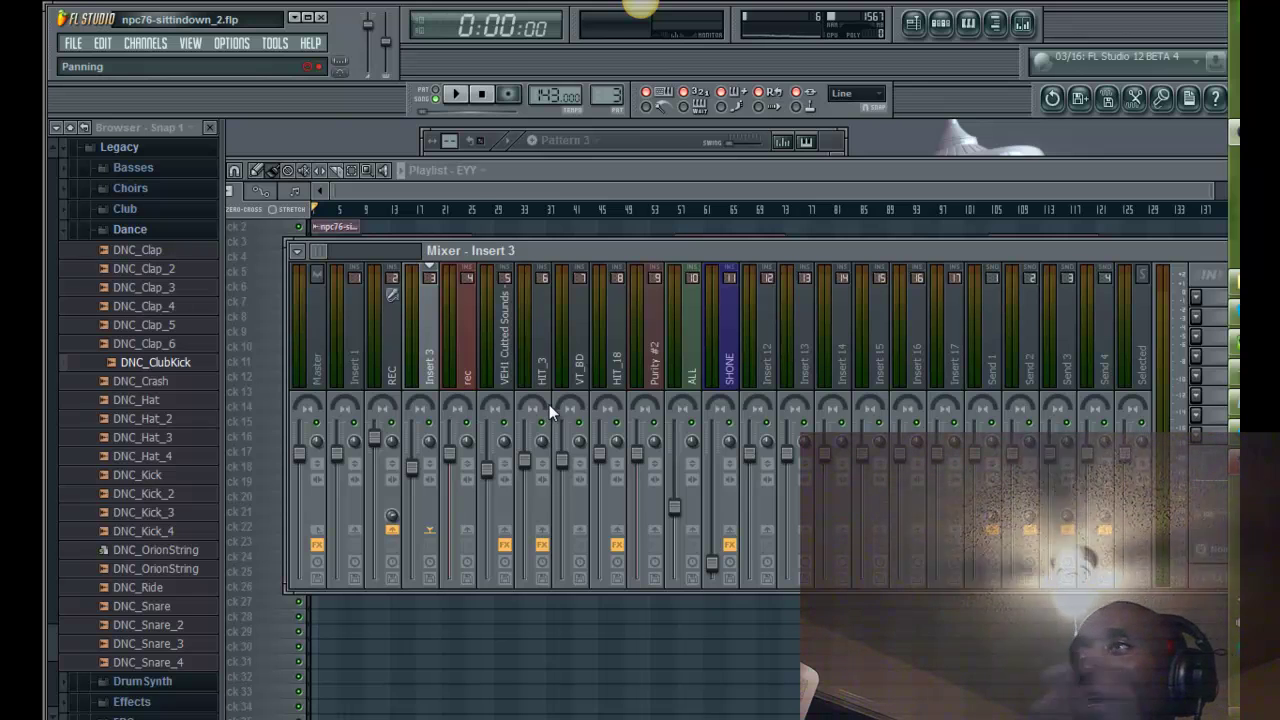
left_click(366, 358)
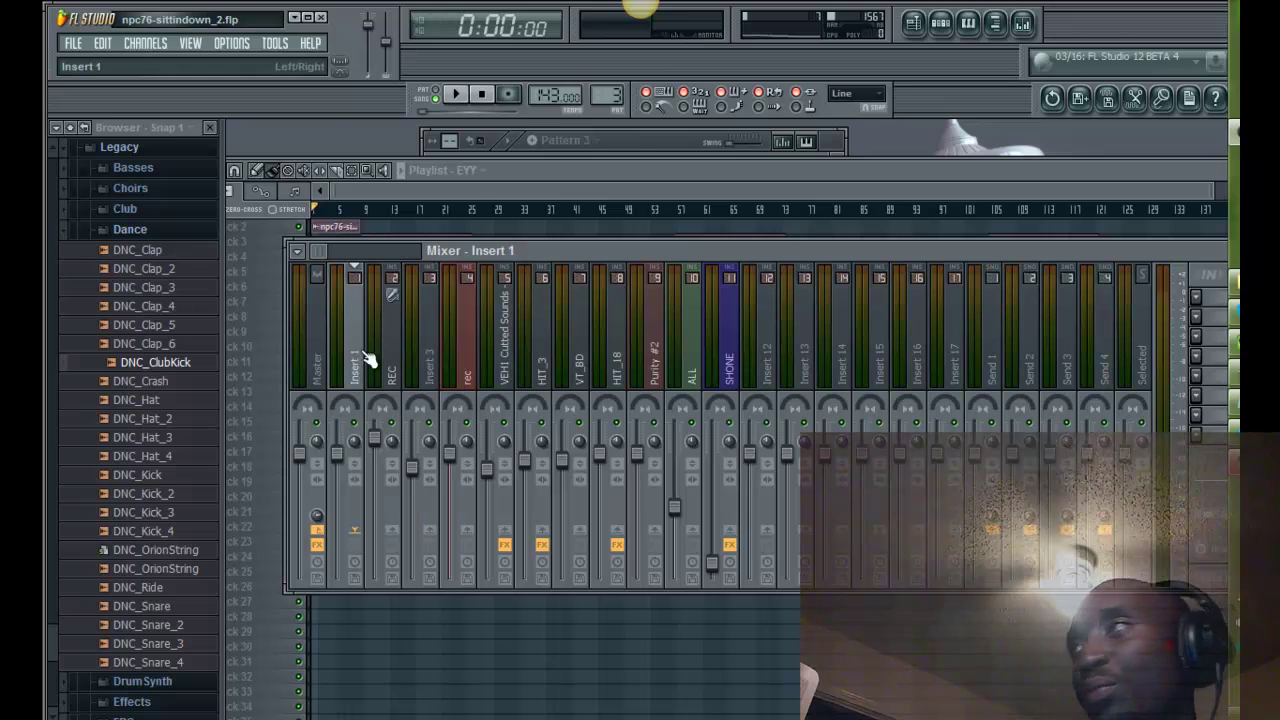
left_click(460, 358)
left_click(441, 377)
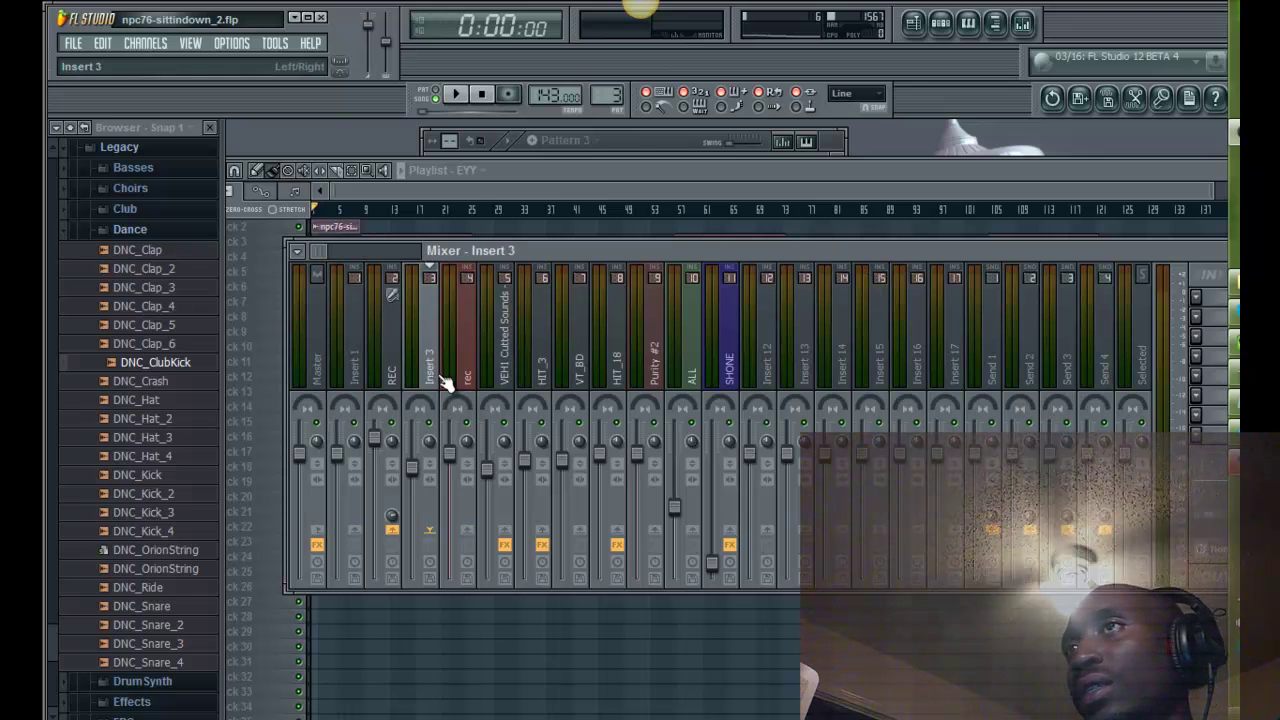
left_click(510, 360)
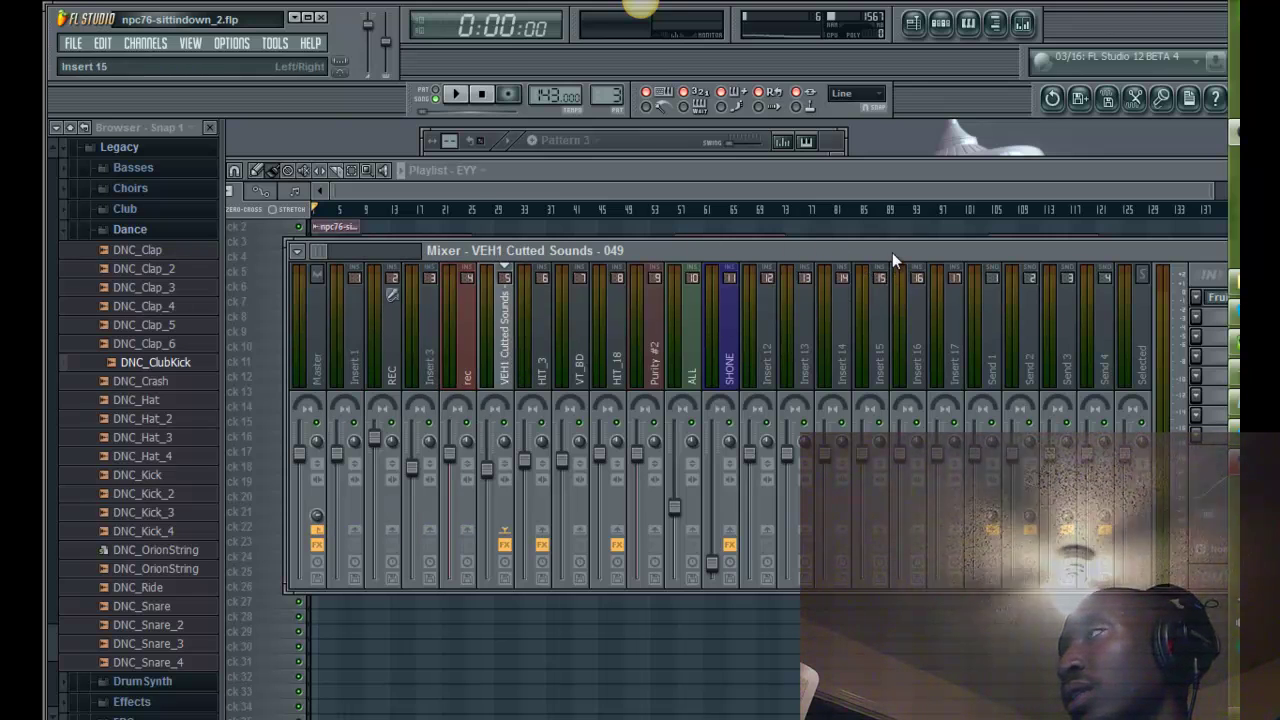
left_click_drag(893, 256, 784, 259)
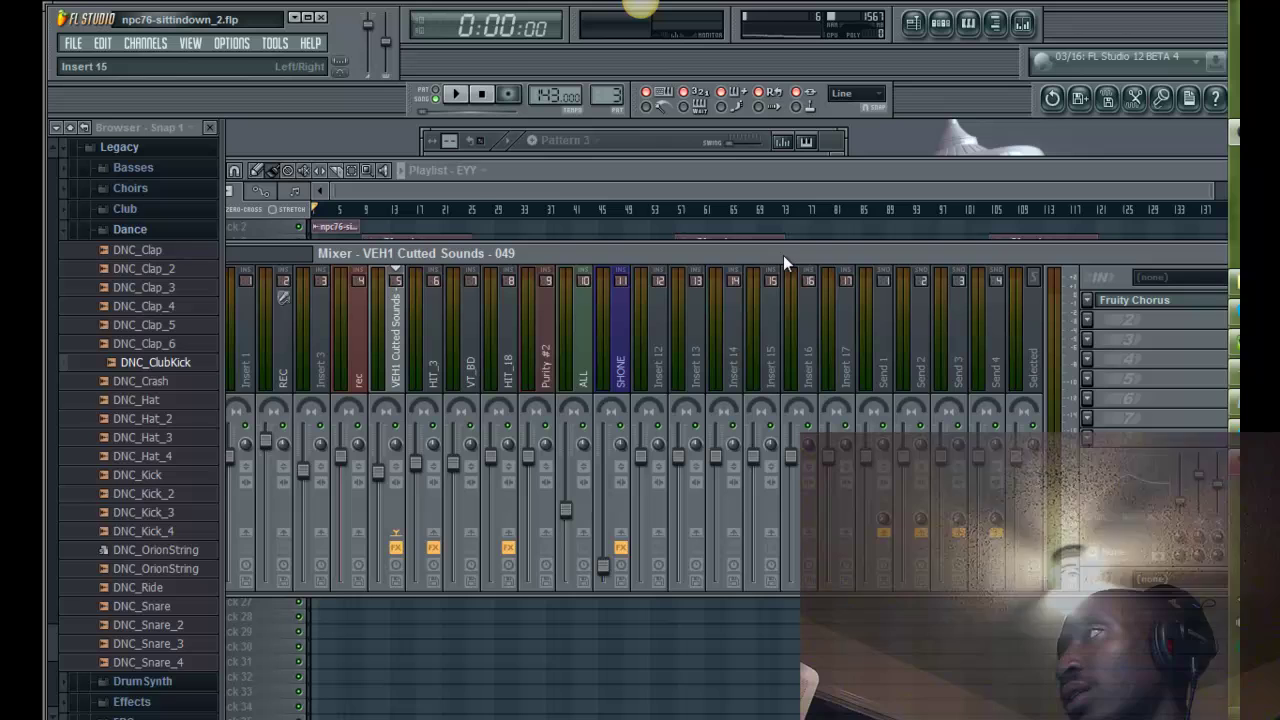
Step: Inspect the effect slots of the HIT_3, VT_BD and HIT_18 tracks, returning to VEH1 Cutted Sounds
left_click(435, 352)
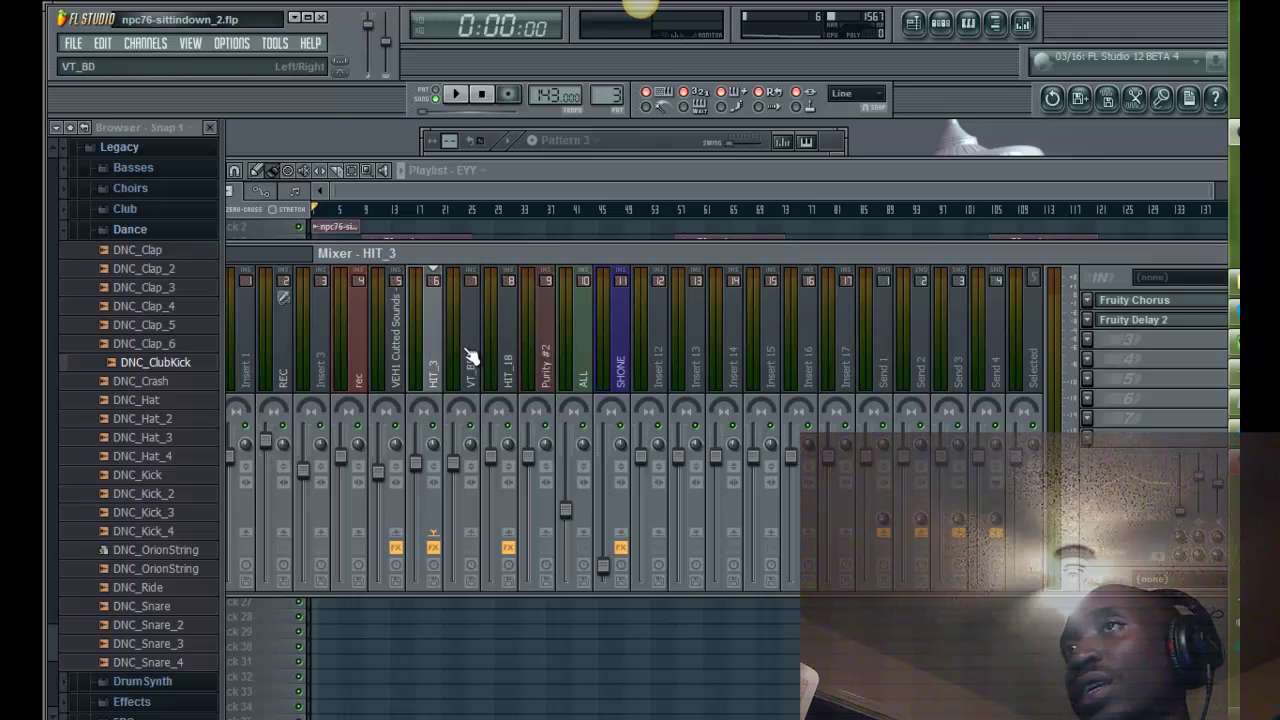
left_click(470, 357)
left_click(508, 364)
left_click(398, 340)
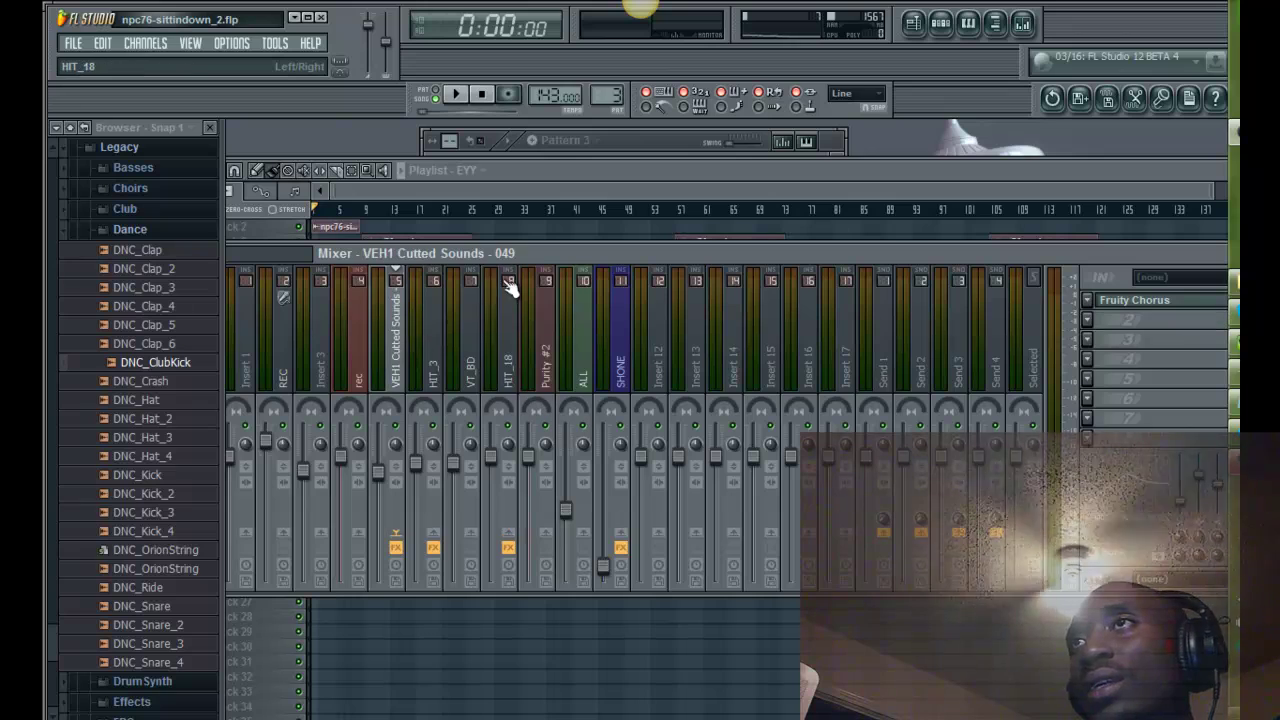
Step: Step through the mixer tracks from rec to SHONE and finish with the ALL track selected
left_click_drag(535, 252, 690, 230)
left_click(558, 355)
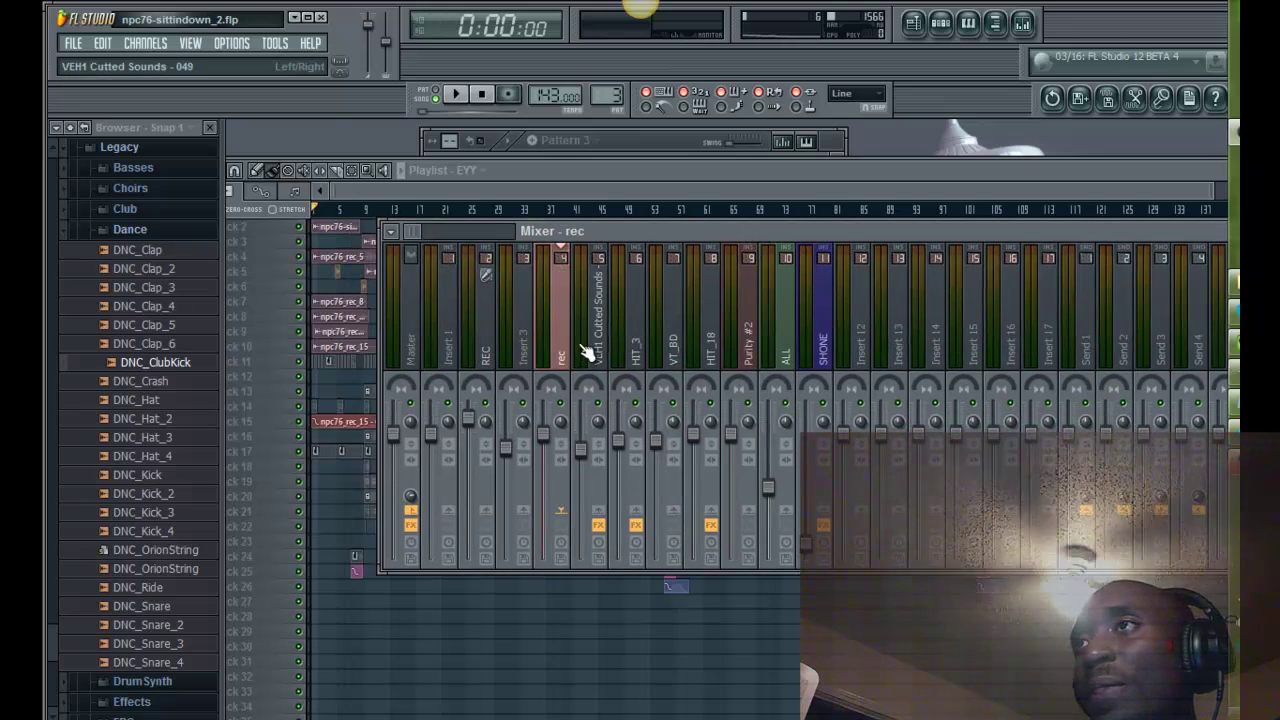
left_click(590, 350)
left_click(640, 357)
left_click(694, 357)
left_click(738, 357)
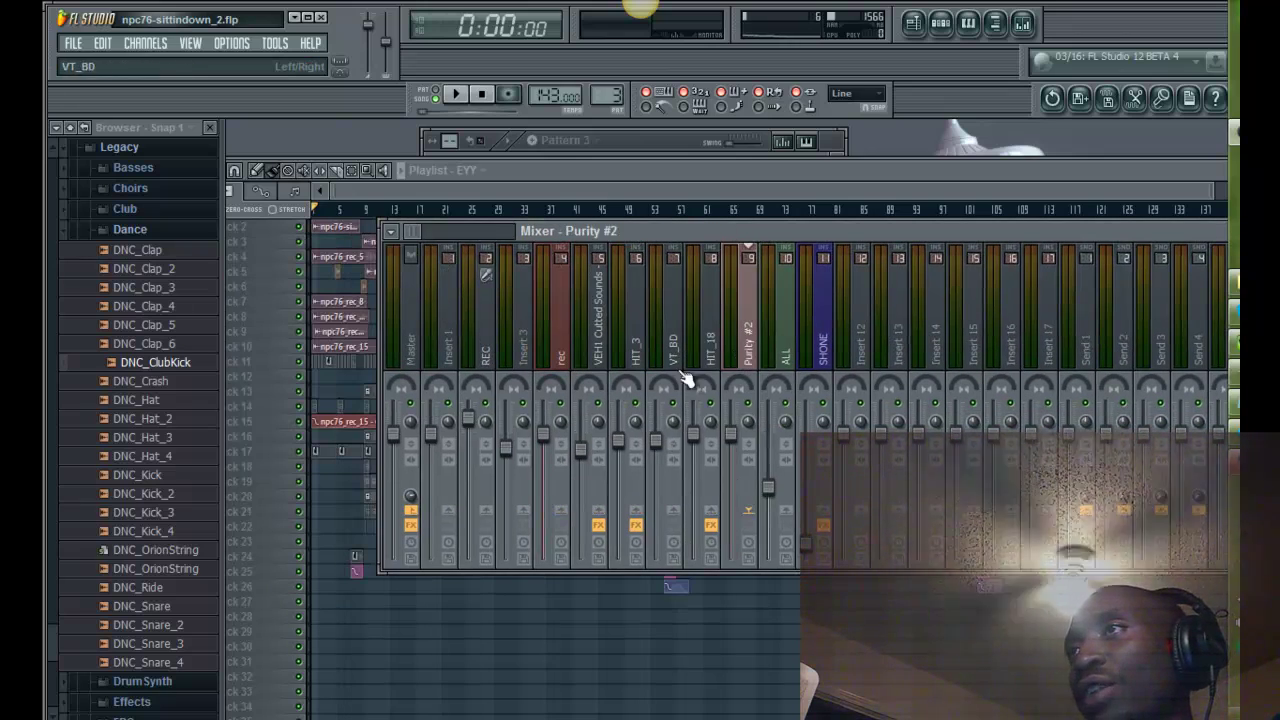
left_click(786, 357)
left_click(823, 357)
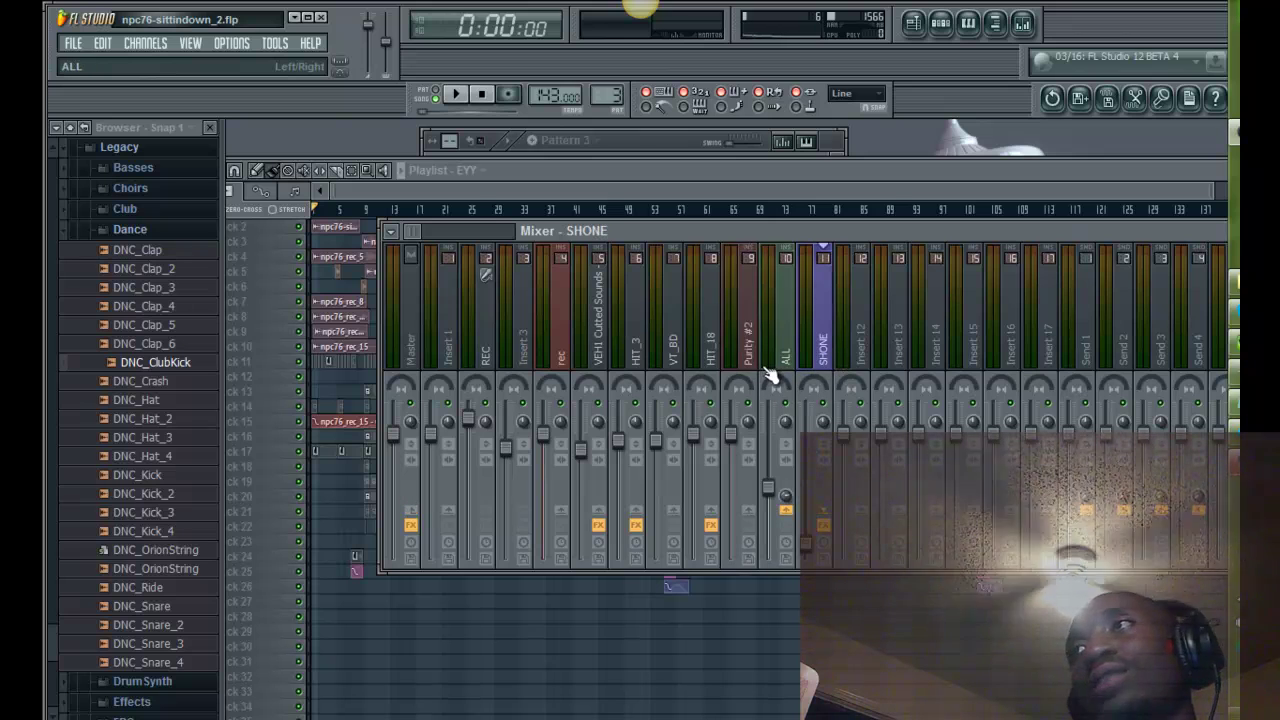
left_click(772, 365)
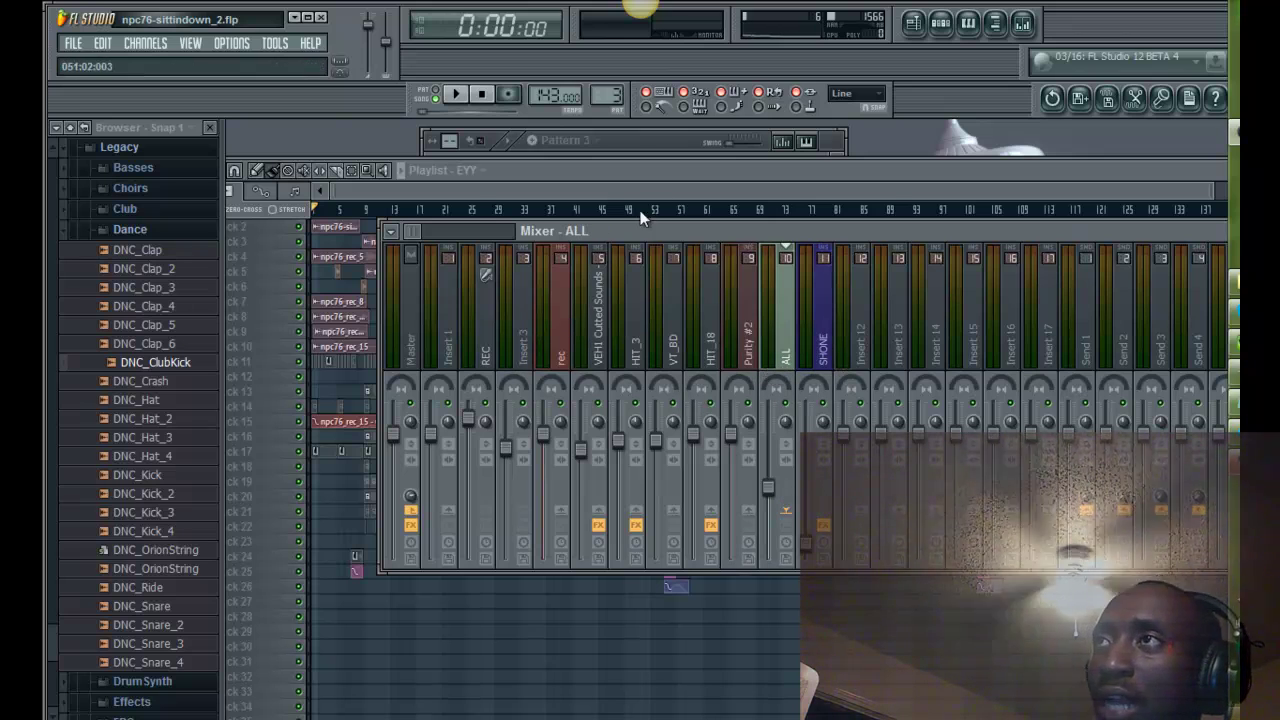
Step: Play the song from the beginning with the mixer in view to check the track levels, and stop playback
left_click(628, 170)
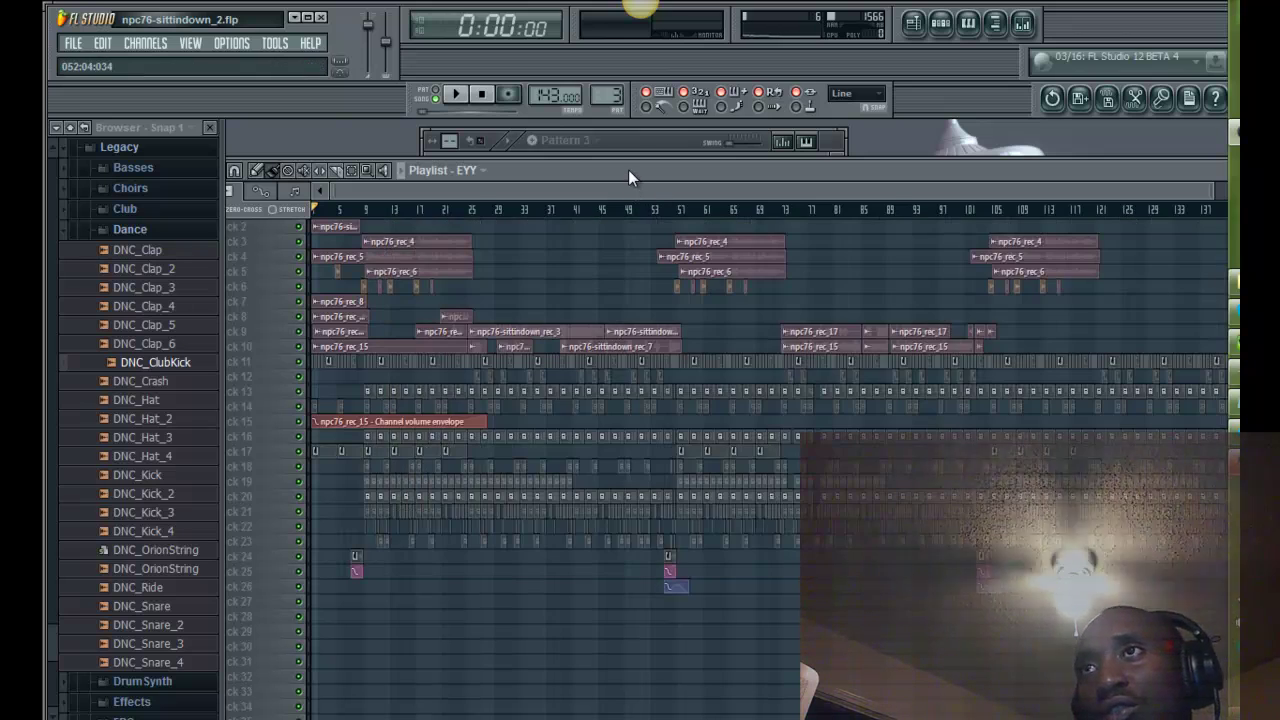
left_click(1024, 24)
left_click_drag(664, 228, 594, 232)
key("space")
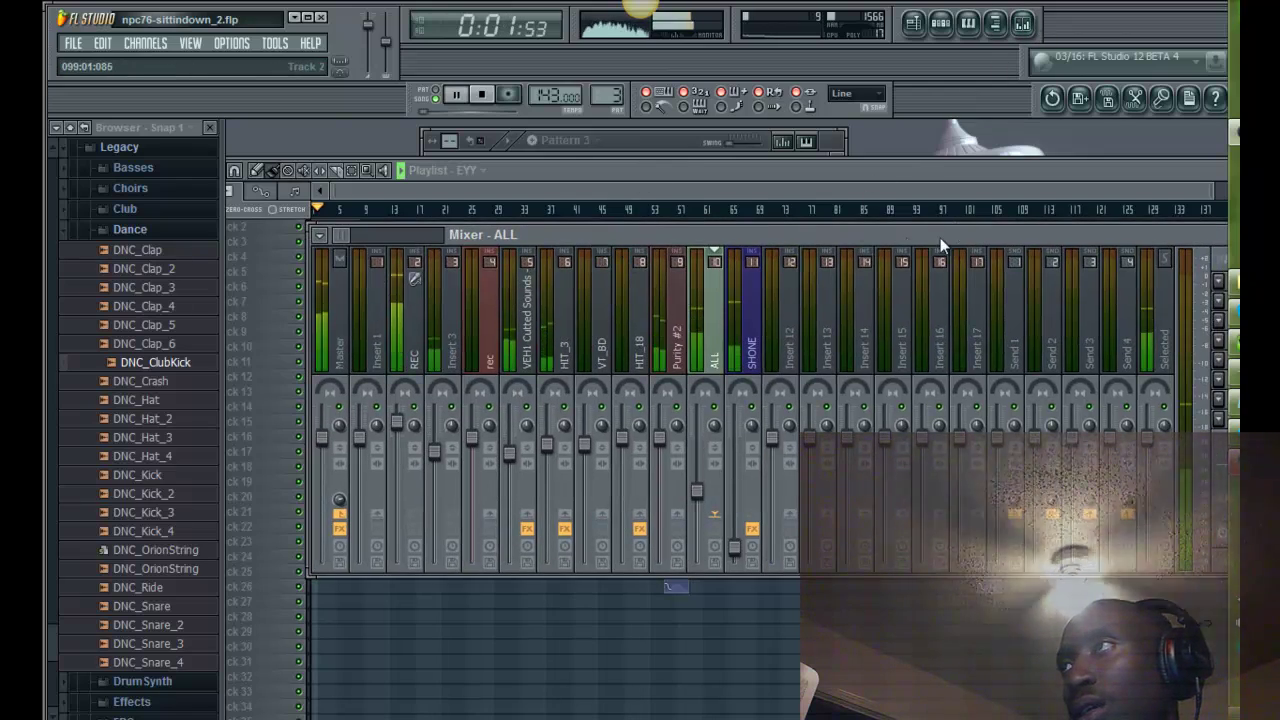
left_click_drag(940, 237, 807, 251)
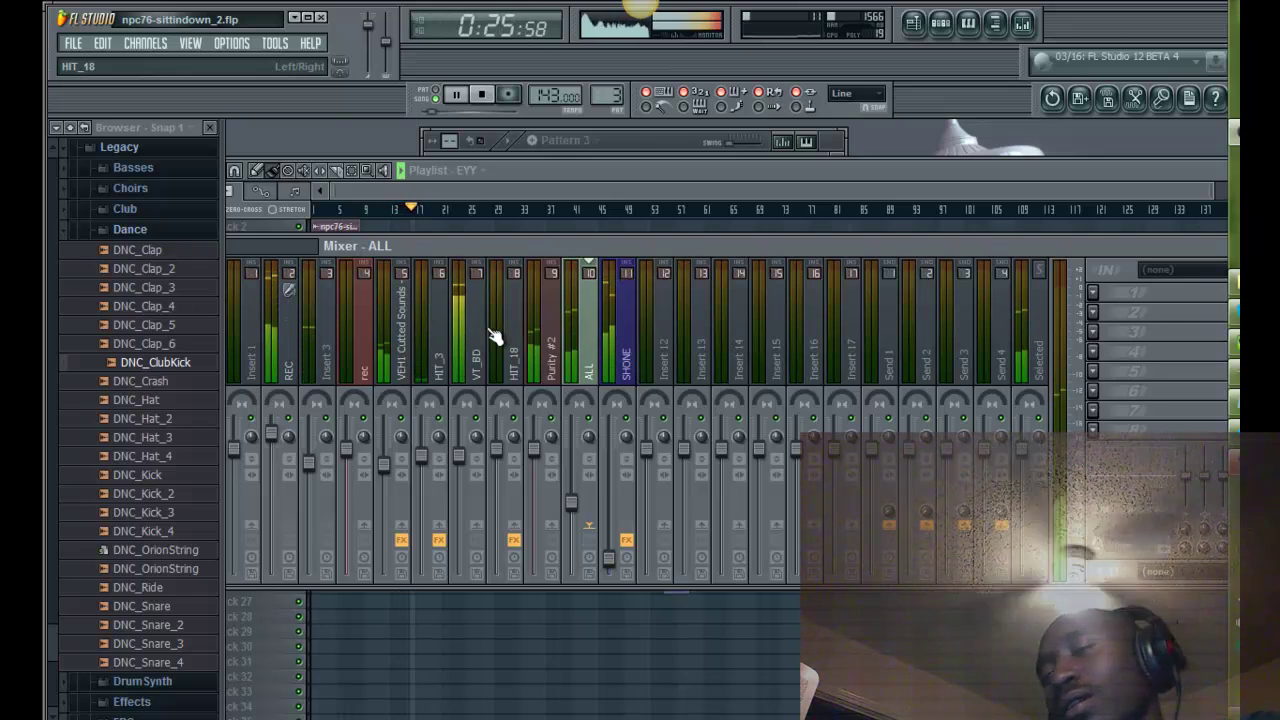
key("space")
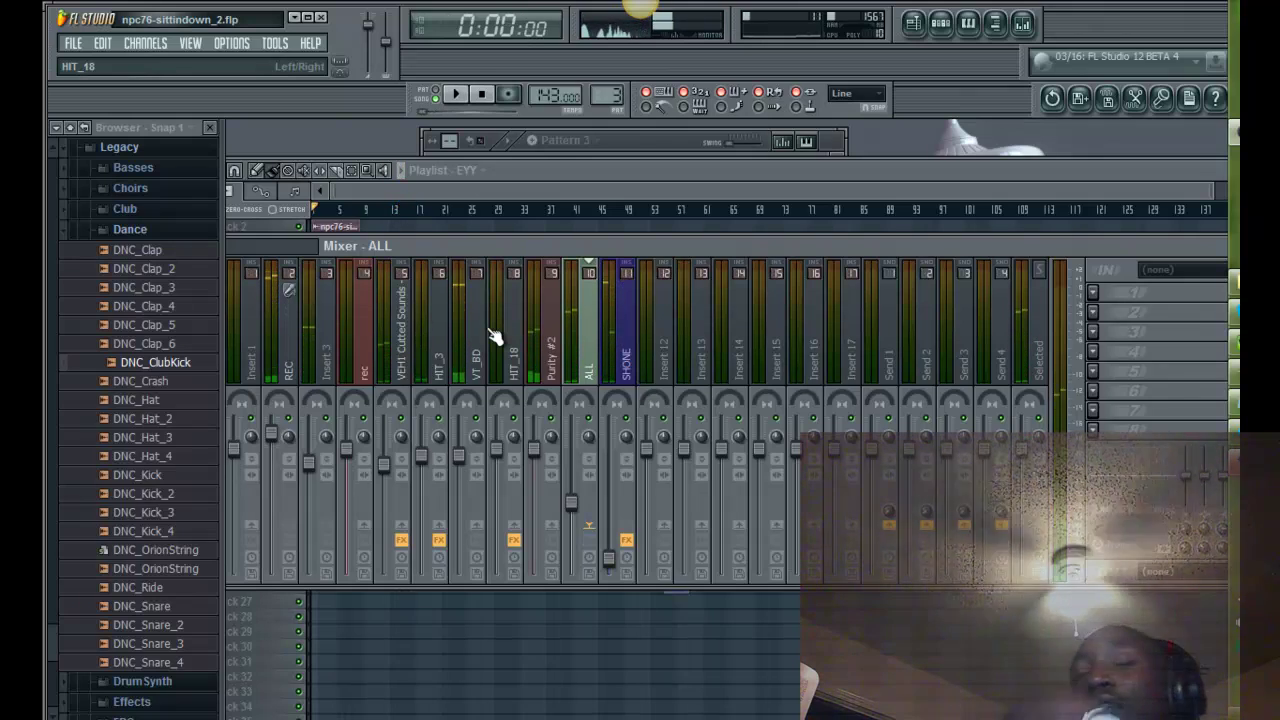
Step: Examine the channel settings of the npc76-sittindown_rec and npc76_rec_8 playlist clips and briefly play the song's opening
left_click(626, 171)
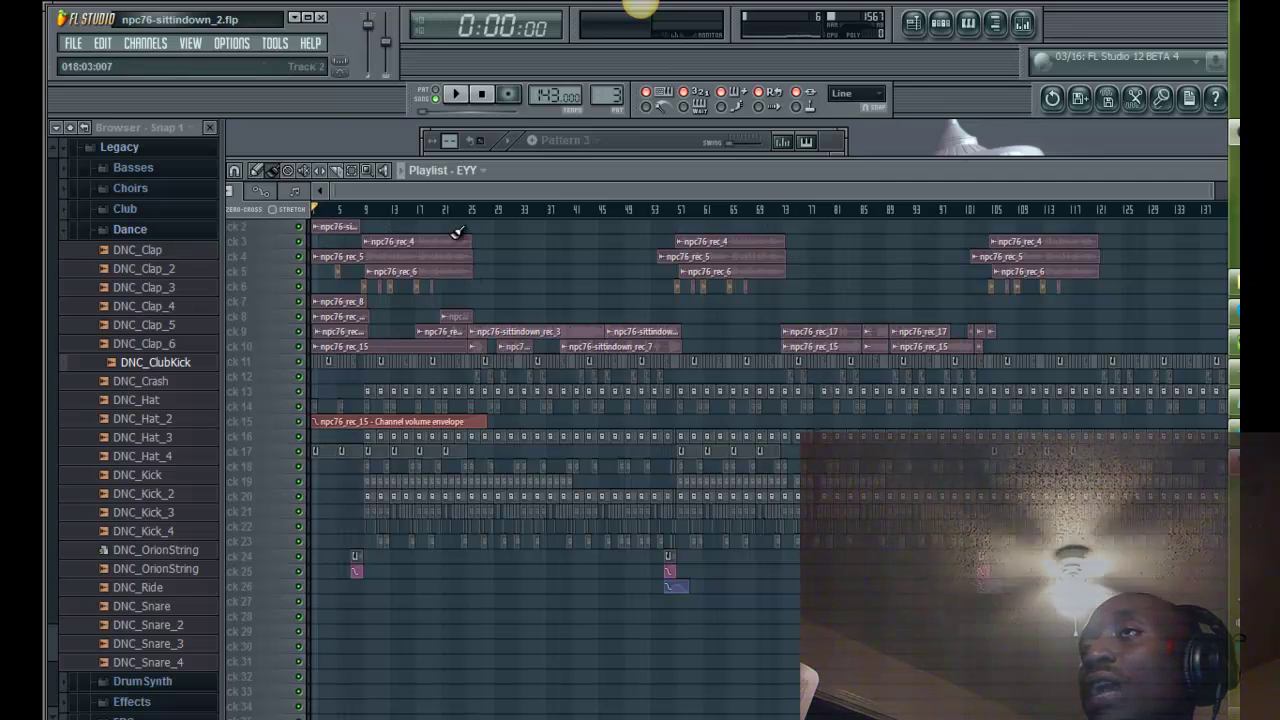
left_click_drag(718, 423, 470, 333)
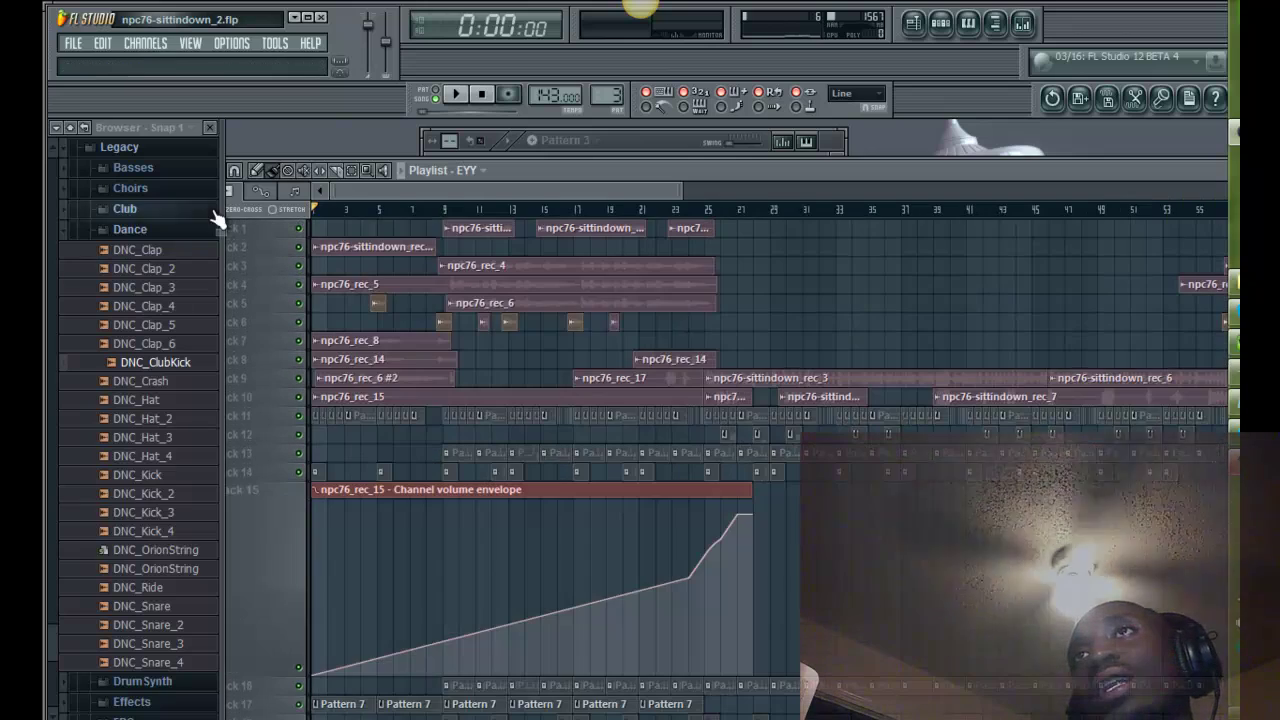
double_click(378, 251)
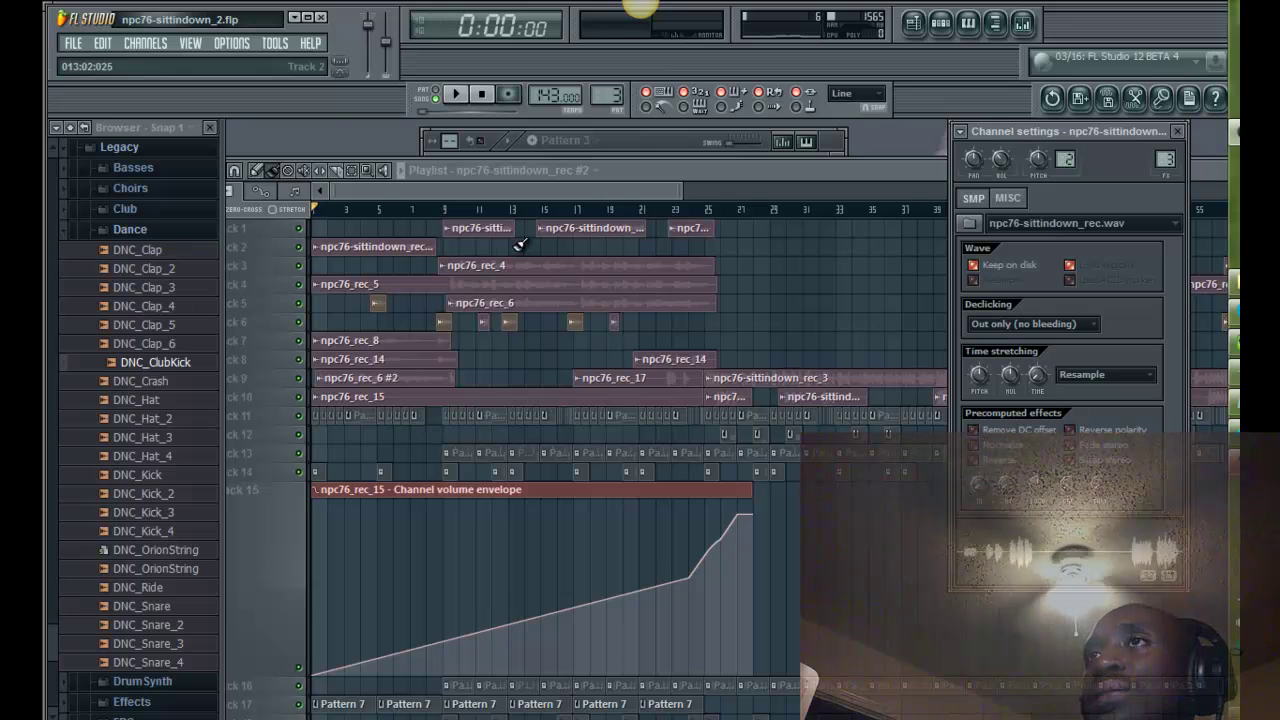
left_click(394, 340)
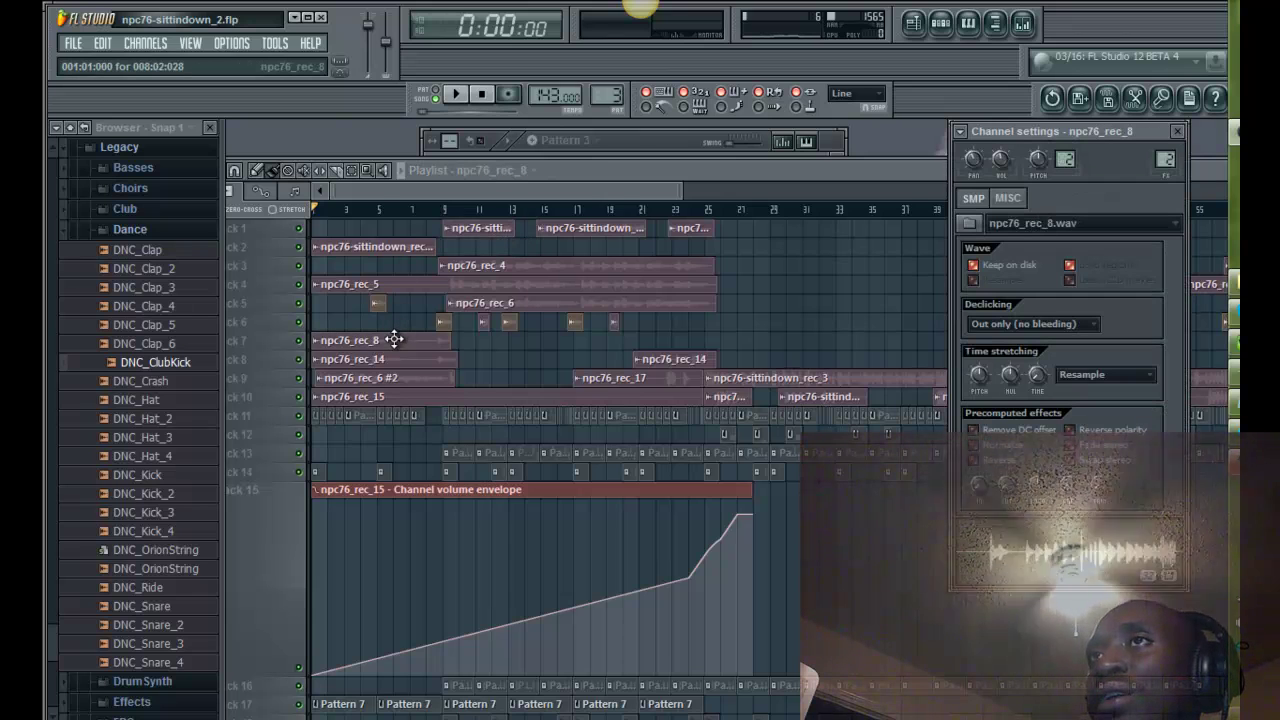
left_click(398, 243)
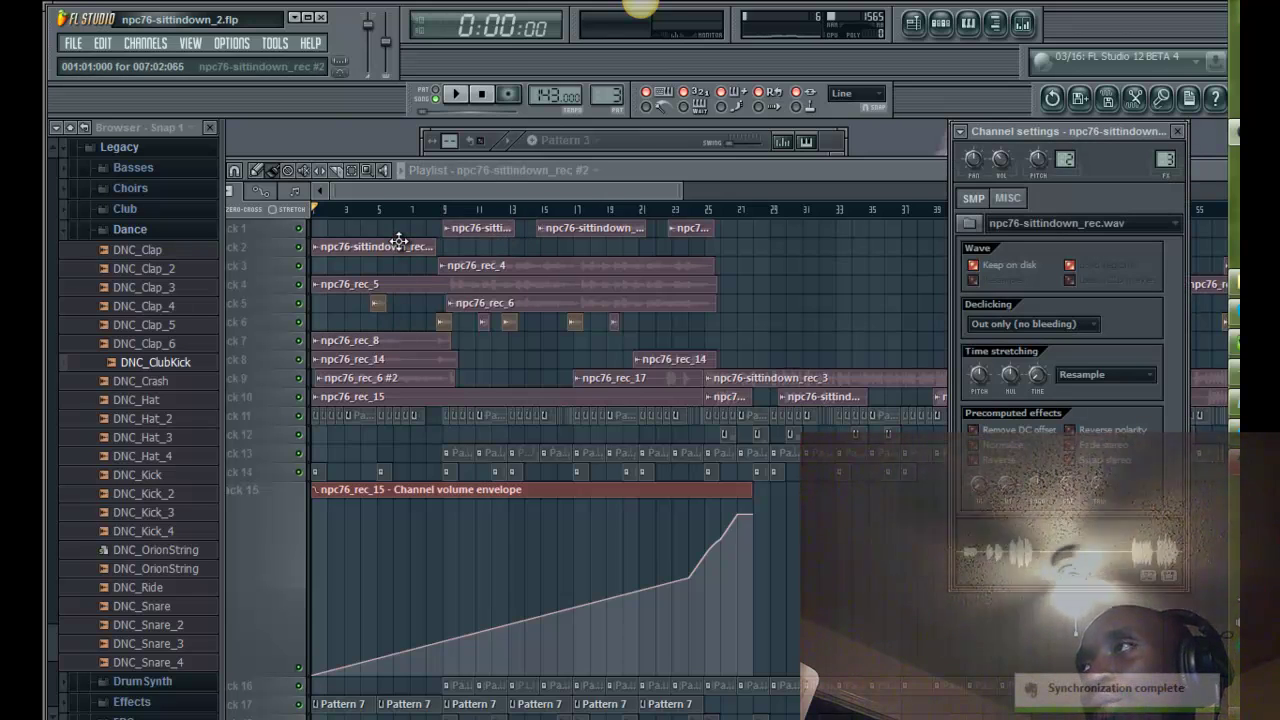
key("space")
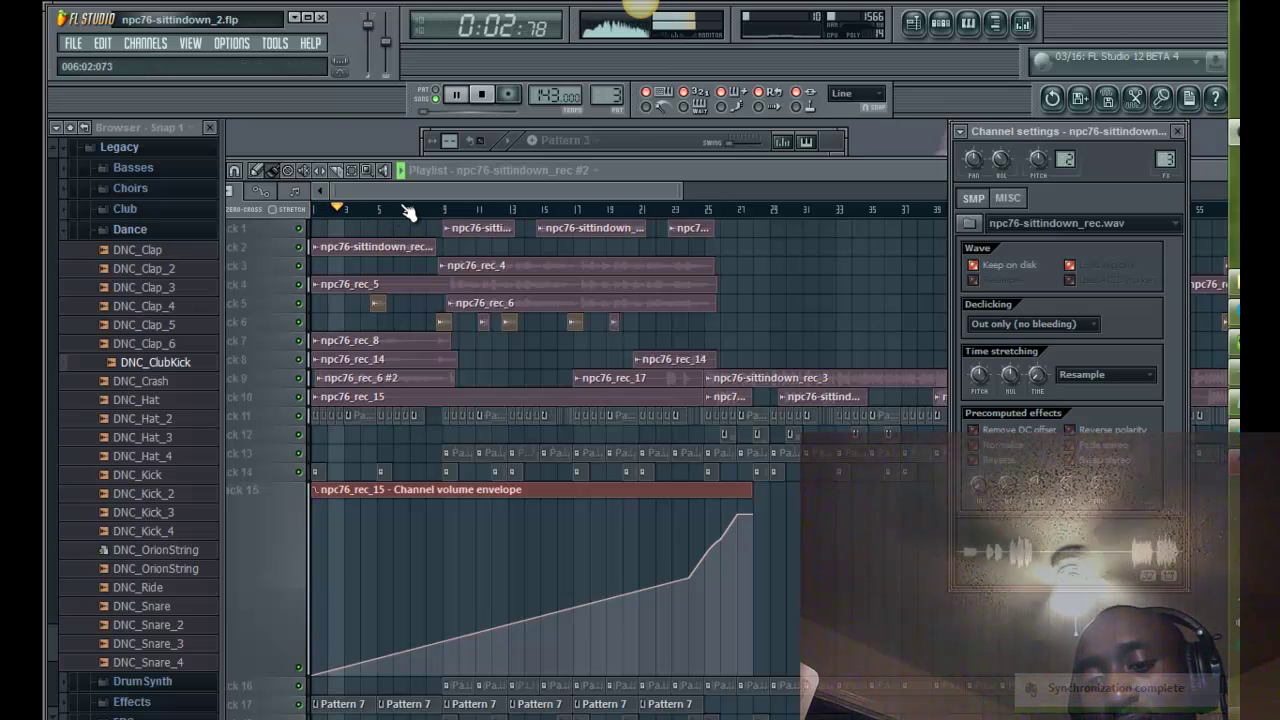
key("space")
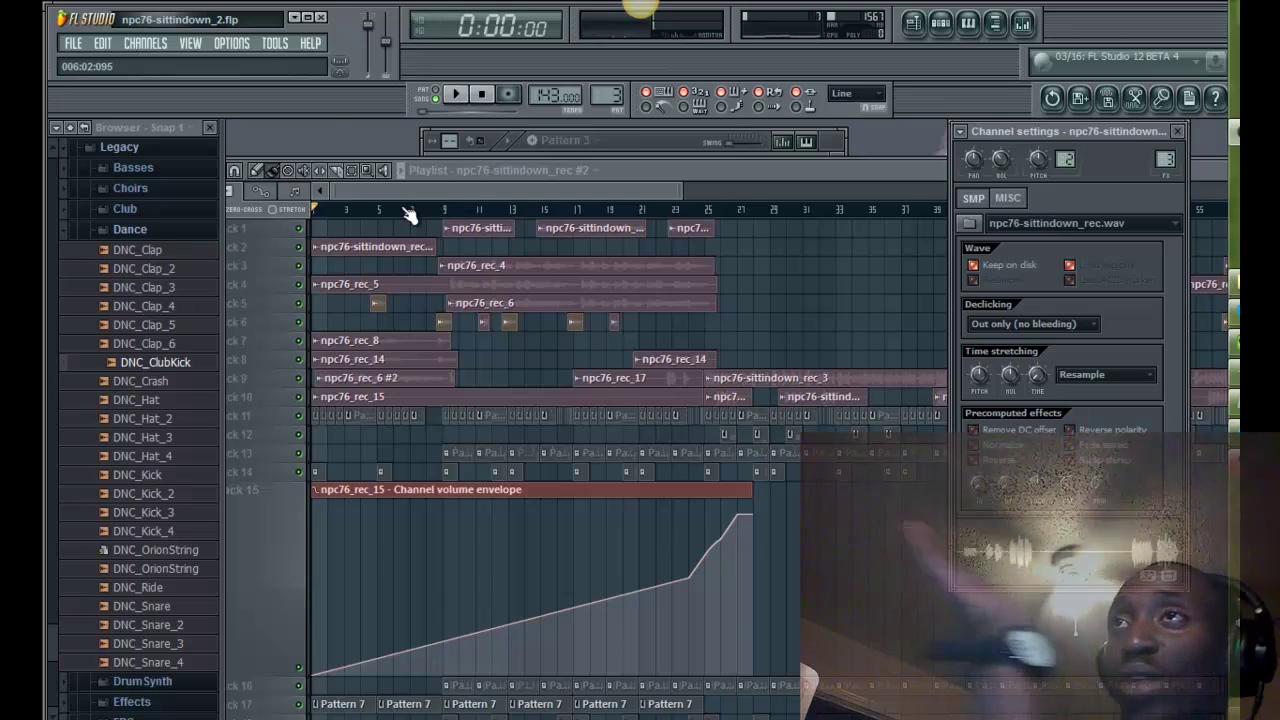
Step: Reopen the mixer and review the REC and Insert 1 tracks, leaving the Insert 3 track selected
left_click(1022, 22)
left_click(418, 350)
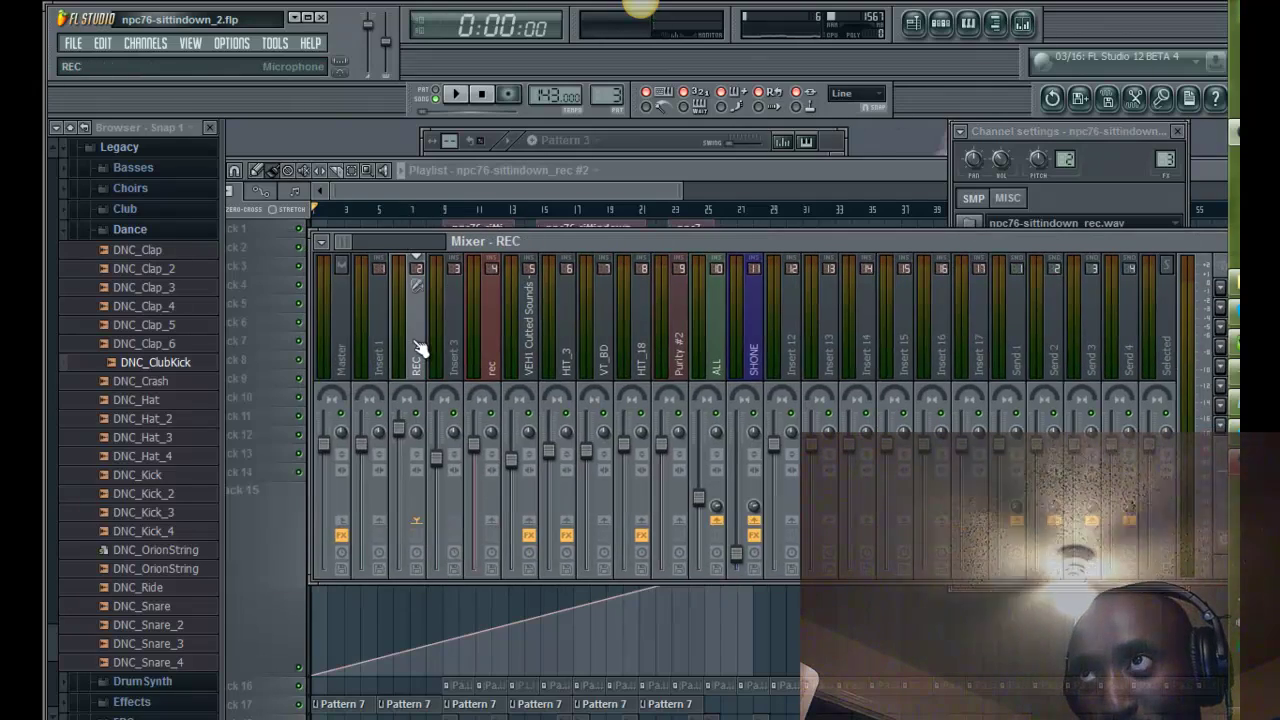
left_click(383, 360)
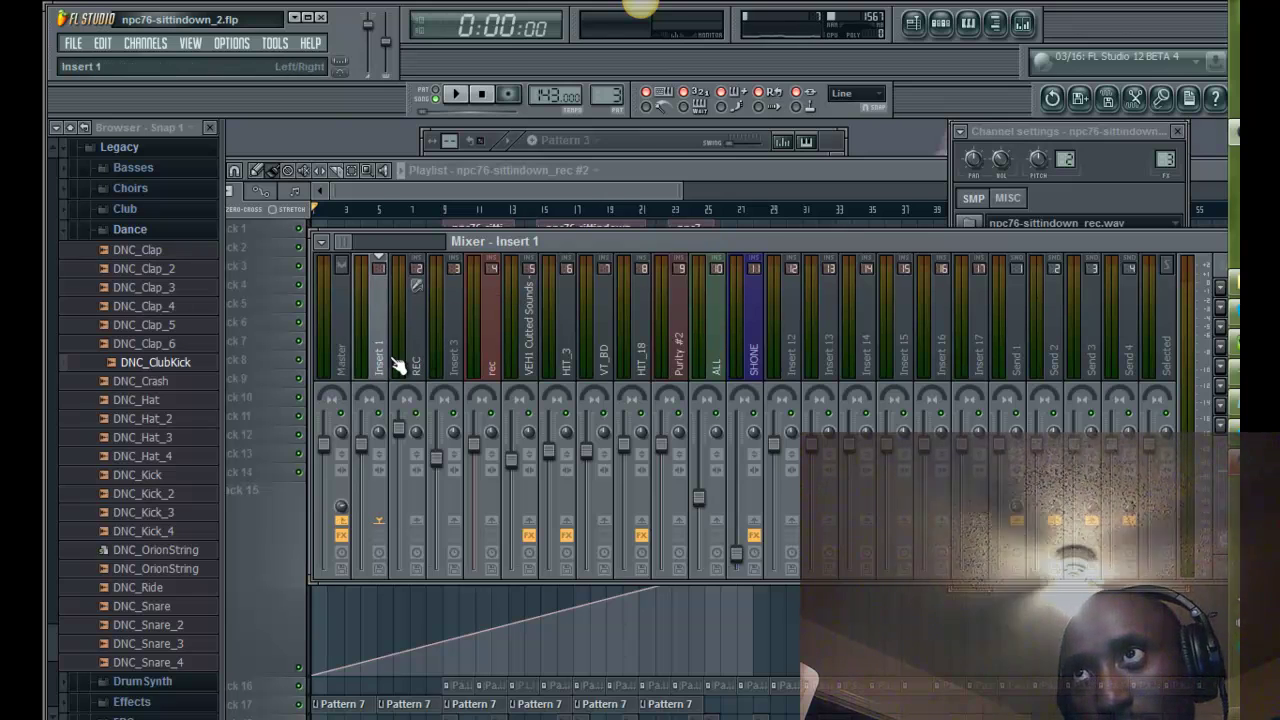
left_click(410, 376)
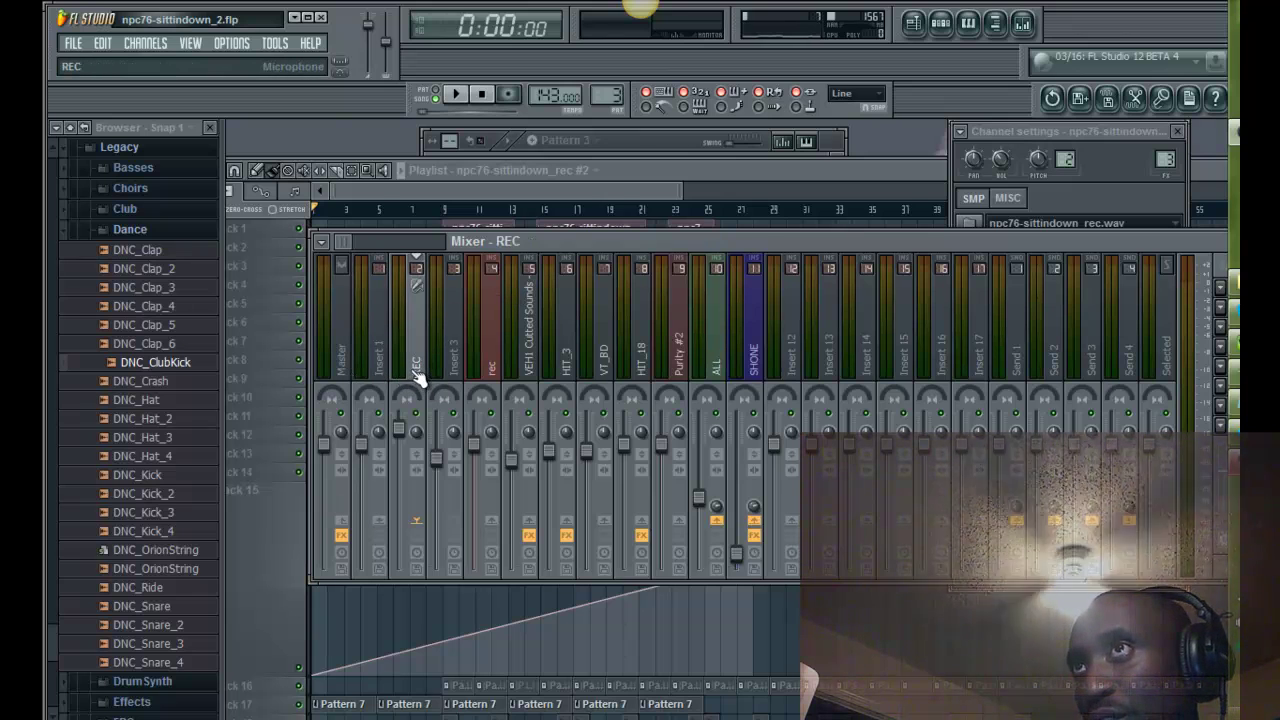
left_click(456, 358)
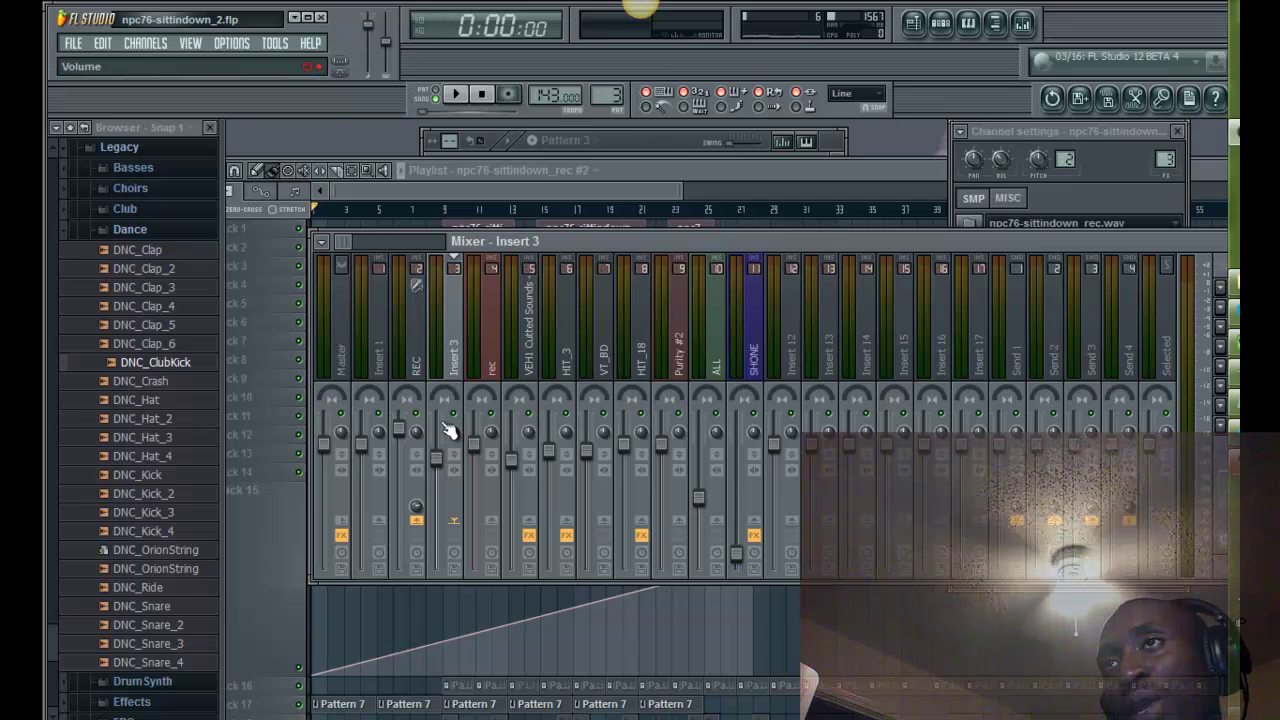
left_click(425, 345)
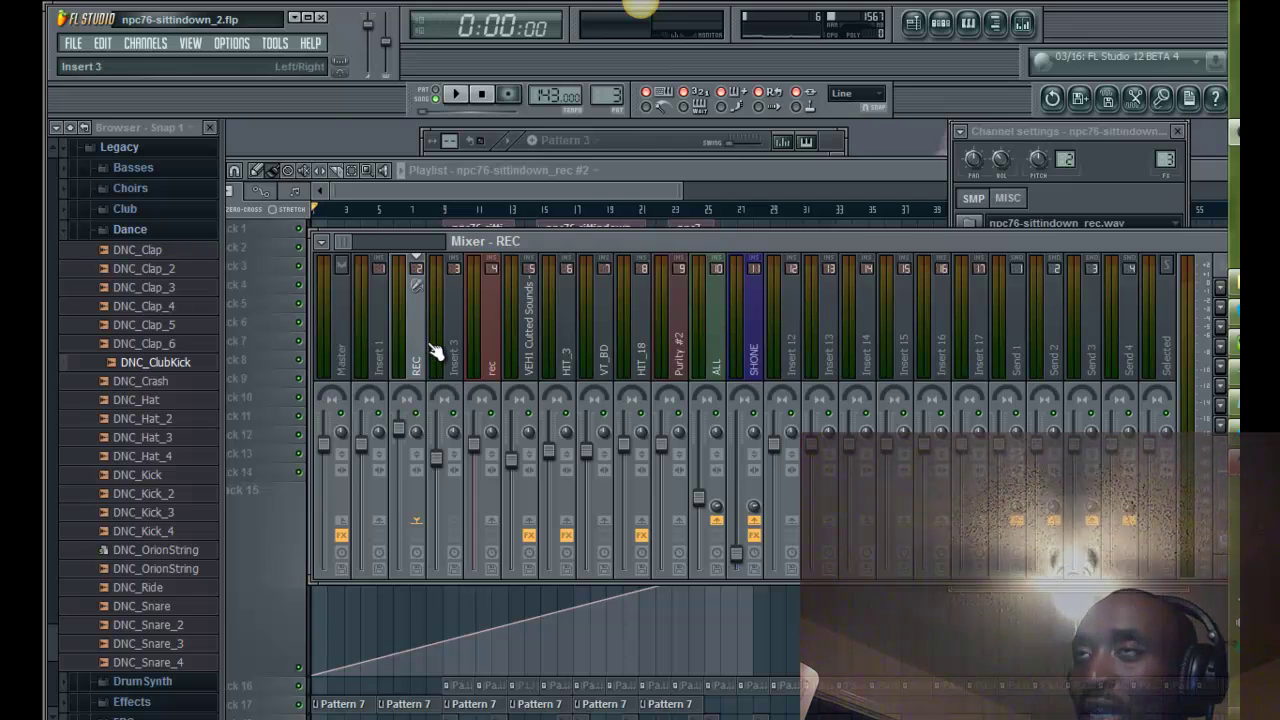
left_click(456, 360)
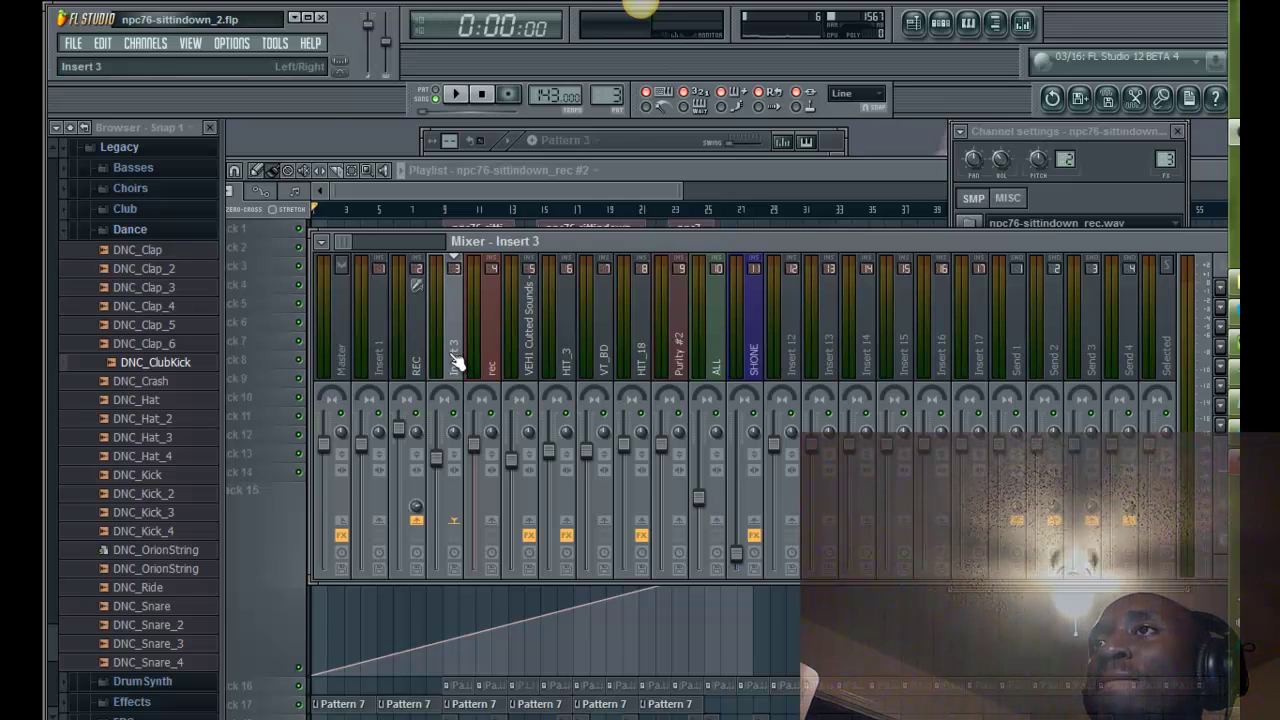
Step: Examine the channel settings of the npc76-sittindown_rec, npc76_rec_4, npc76_rec_5 and npc76_rec_6 playlist clips
left_click(635, 174)
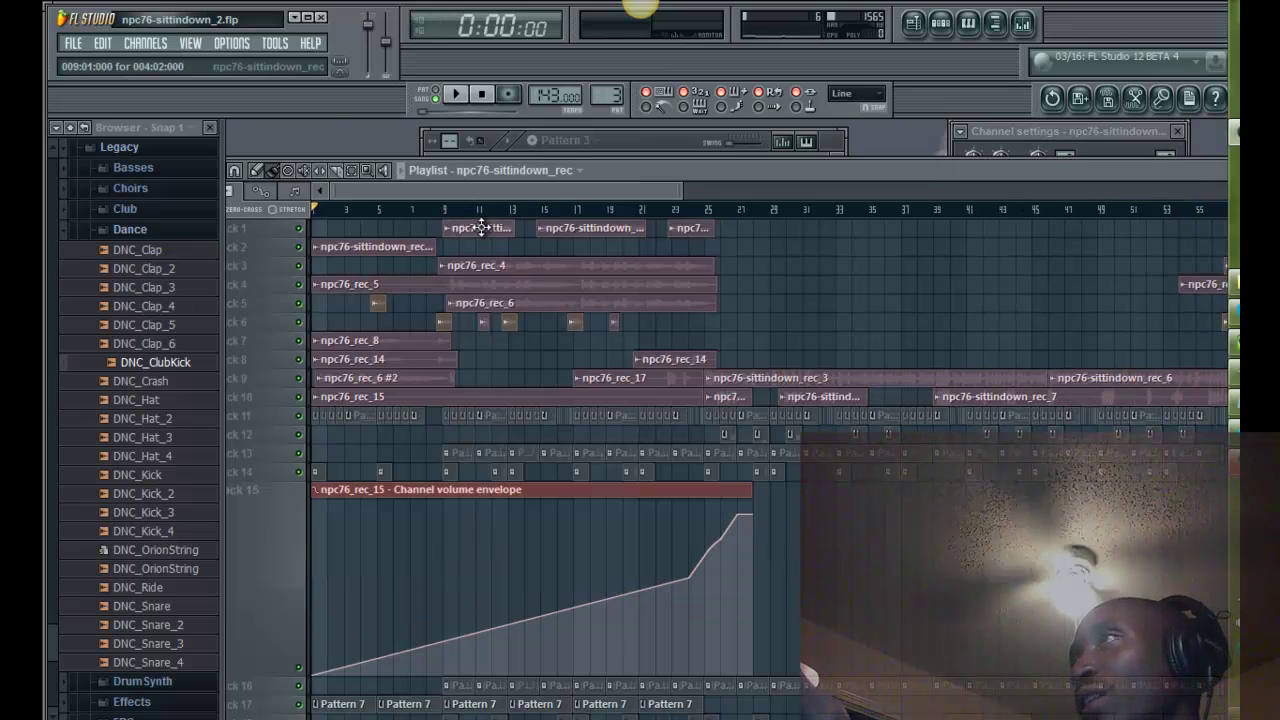
double_click(568, 229)
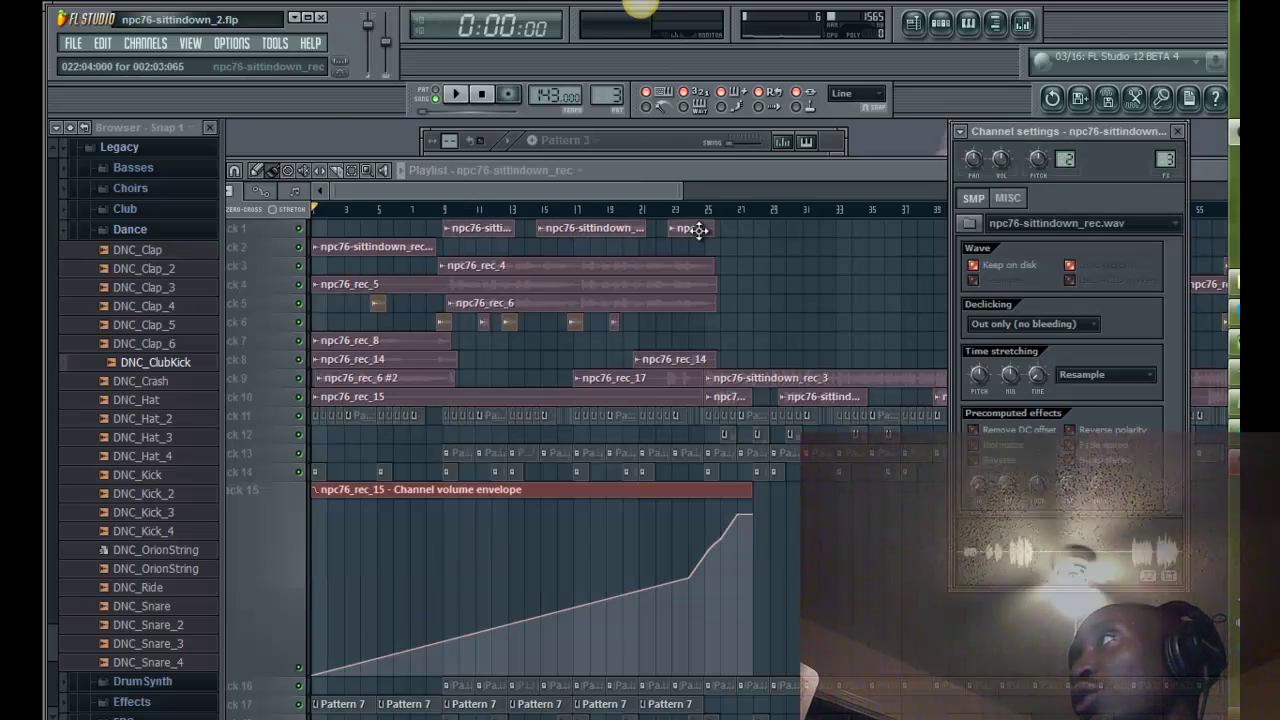
left_click(630, 263)
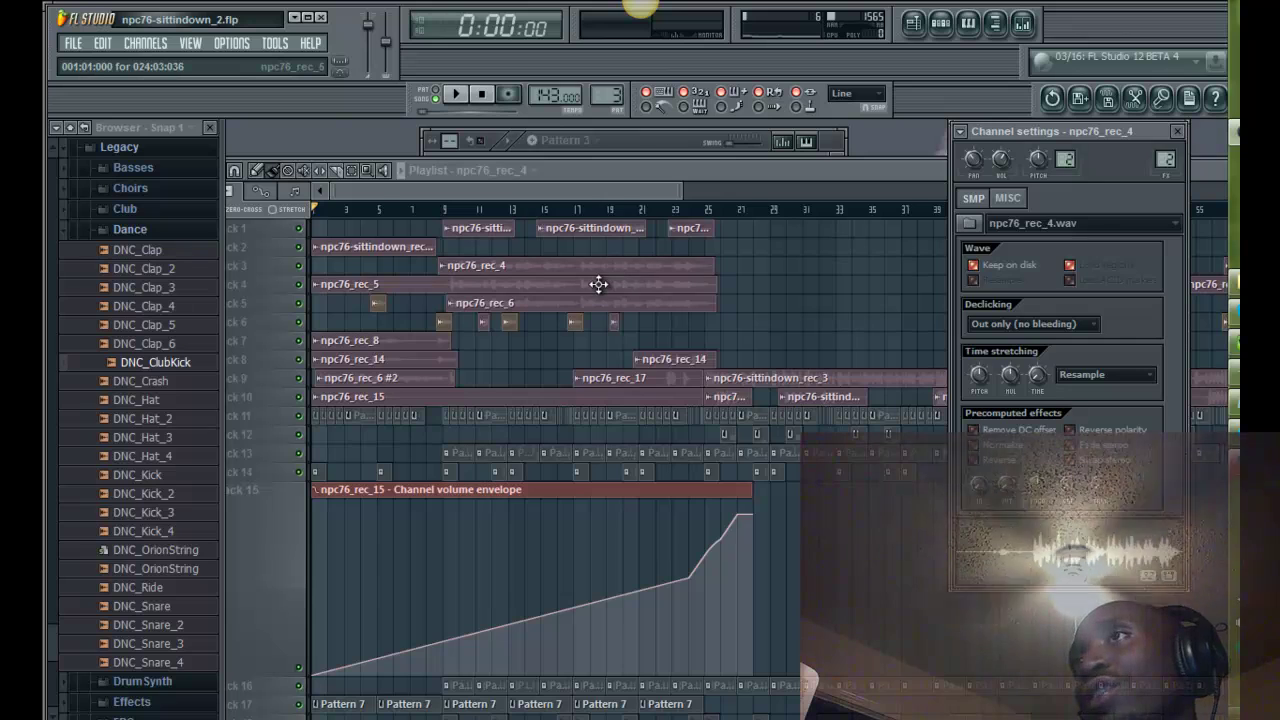
left_click(598, 284)
left_click(596, 302)
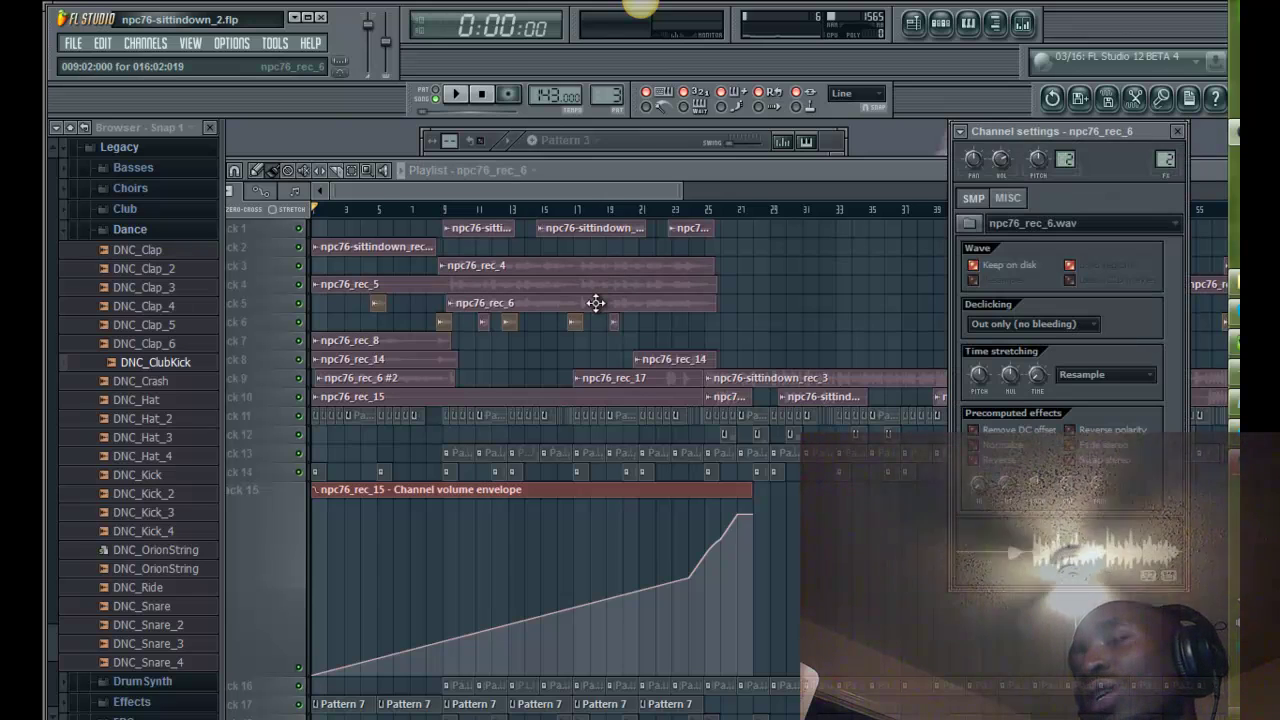
Step: Examine the mixer routing of the npc76-sittindown_rec_3, npc76-sittindown_rec_7, npc76_rec_15, npc76_rec_6 #2 and npc76_rec_5 clips, then reopen the mixer on the REC track
left_click(784, 378)
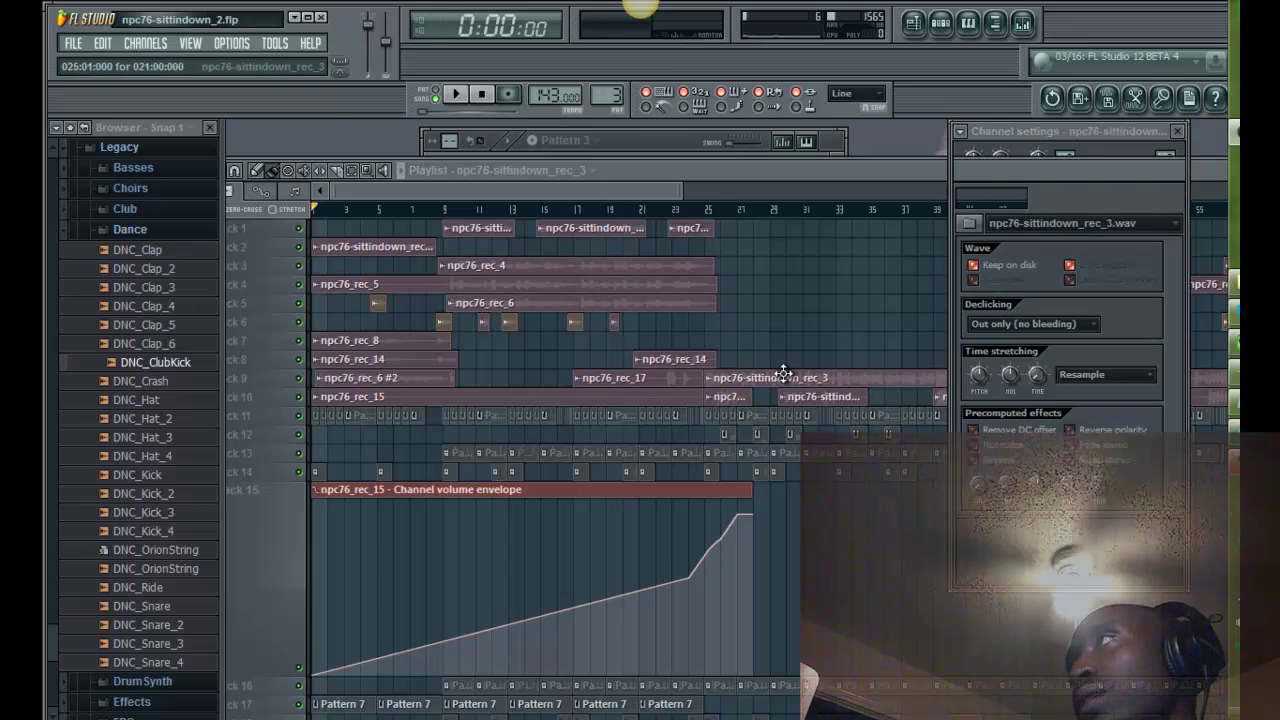
left_click(829, 396)
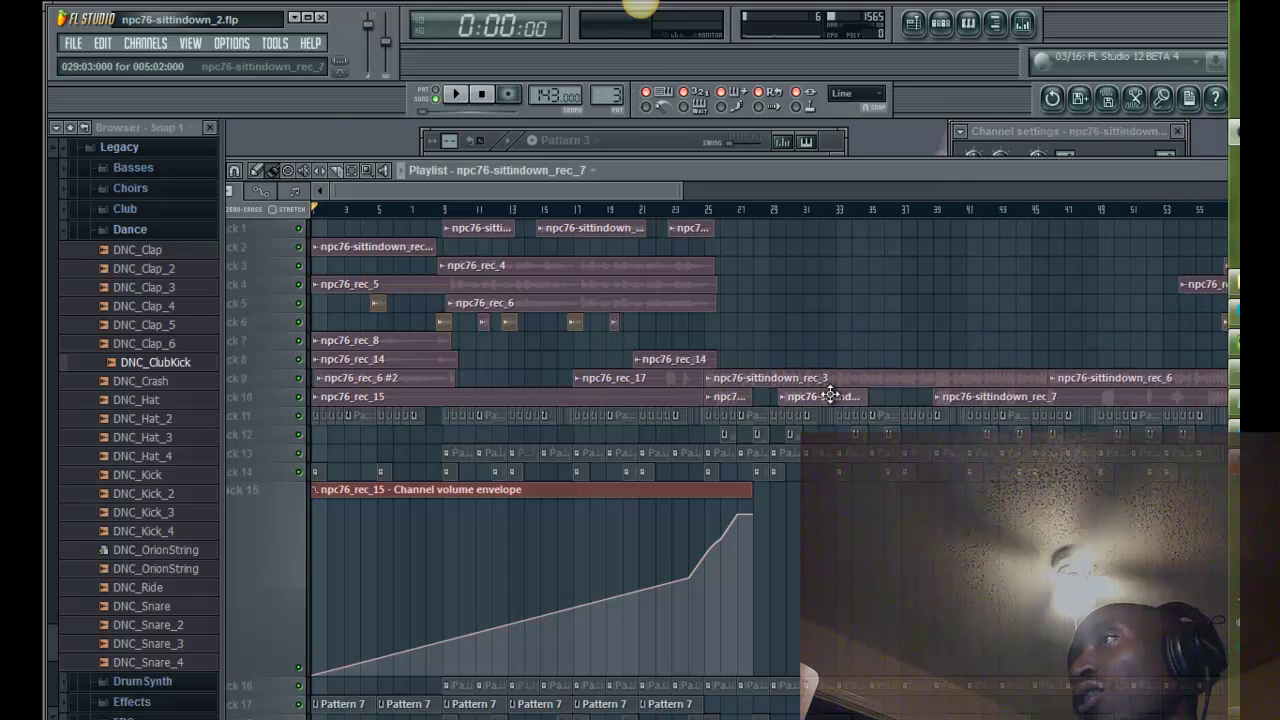
double_click(721, 400)
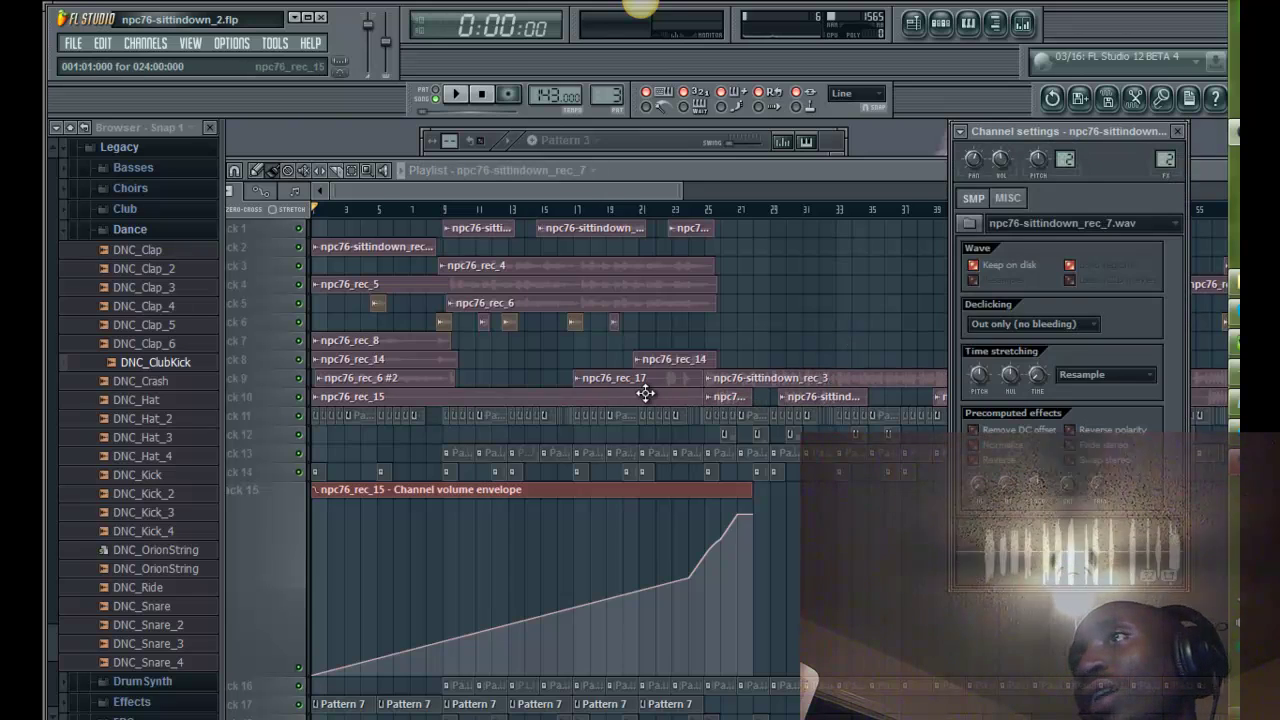
double_click(645, 396)
left_click(645, 396)
double_click(406, 380)
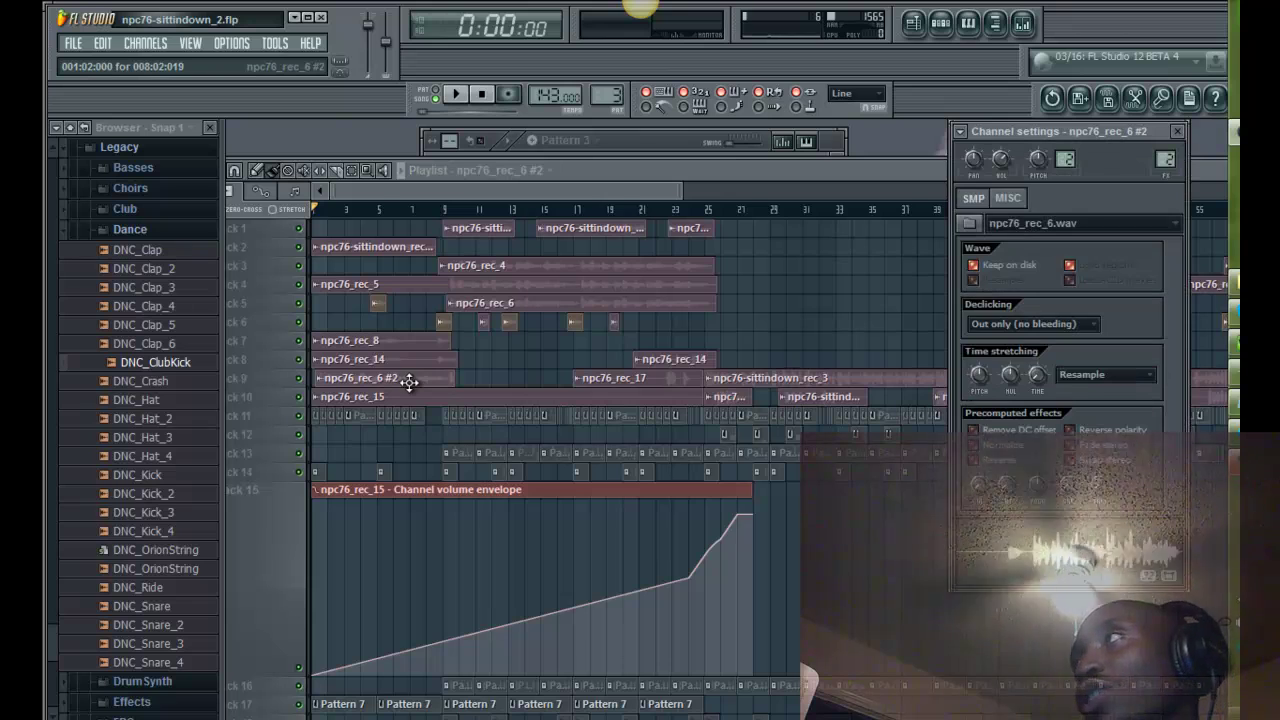
double_click(591, 289)
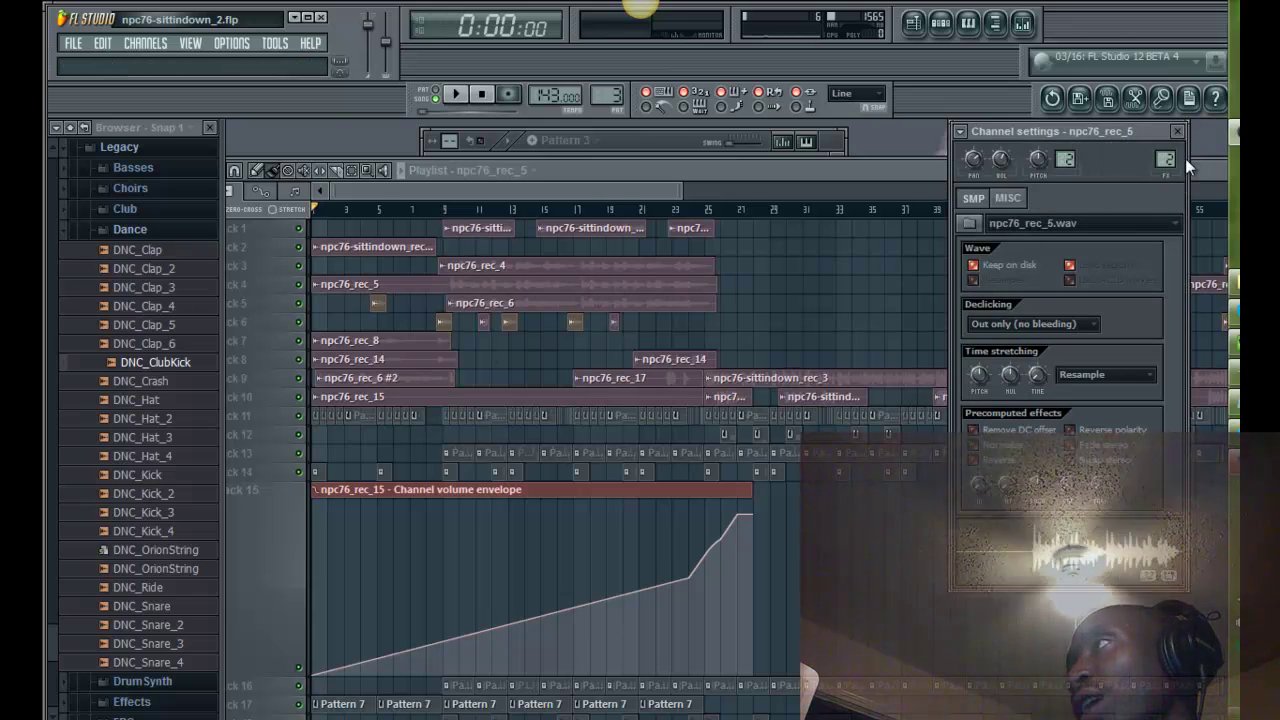
left_click(1023, 32)
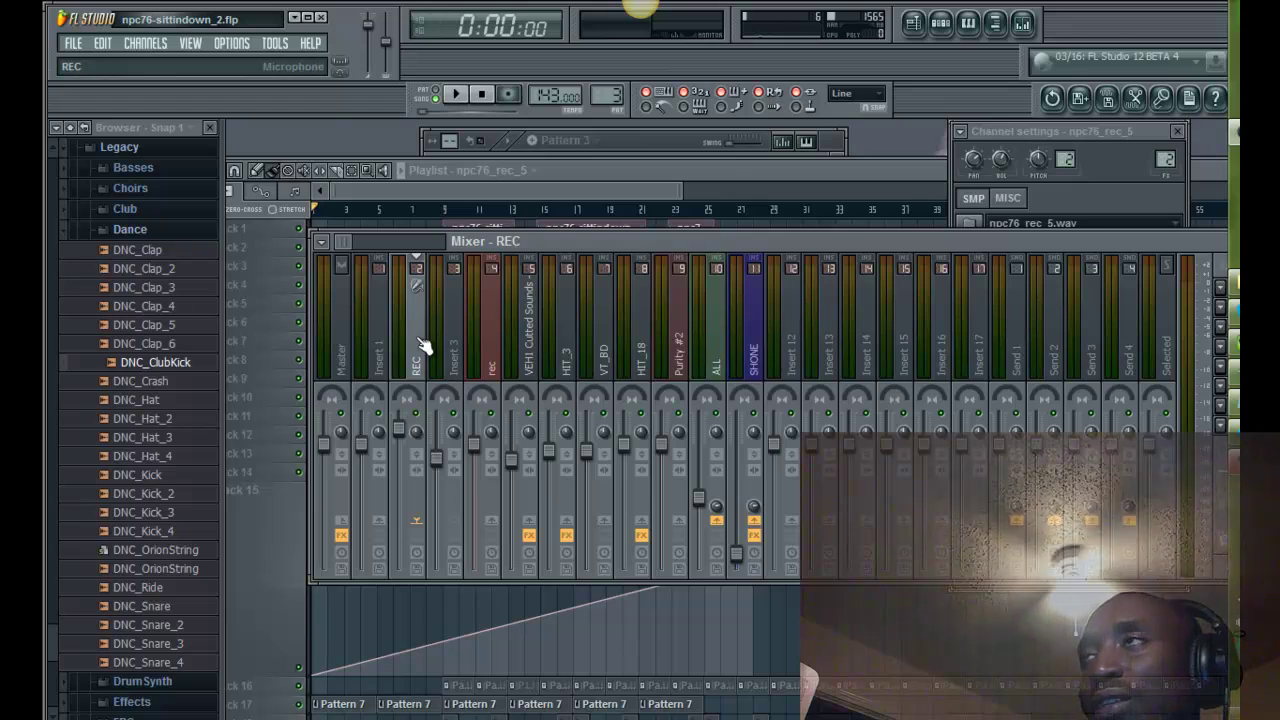
Step: Examine the channel settings of the repeated npc76_rec_5, npc76_rec_4 and EYY clips around bar 57, and preview the EYY sample
left_click(730, 169)
left_click_drag(653, 193, 811, 206)
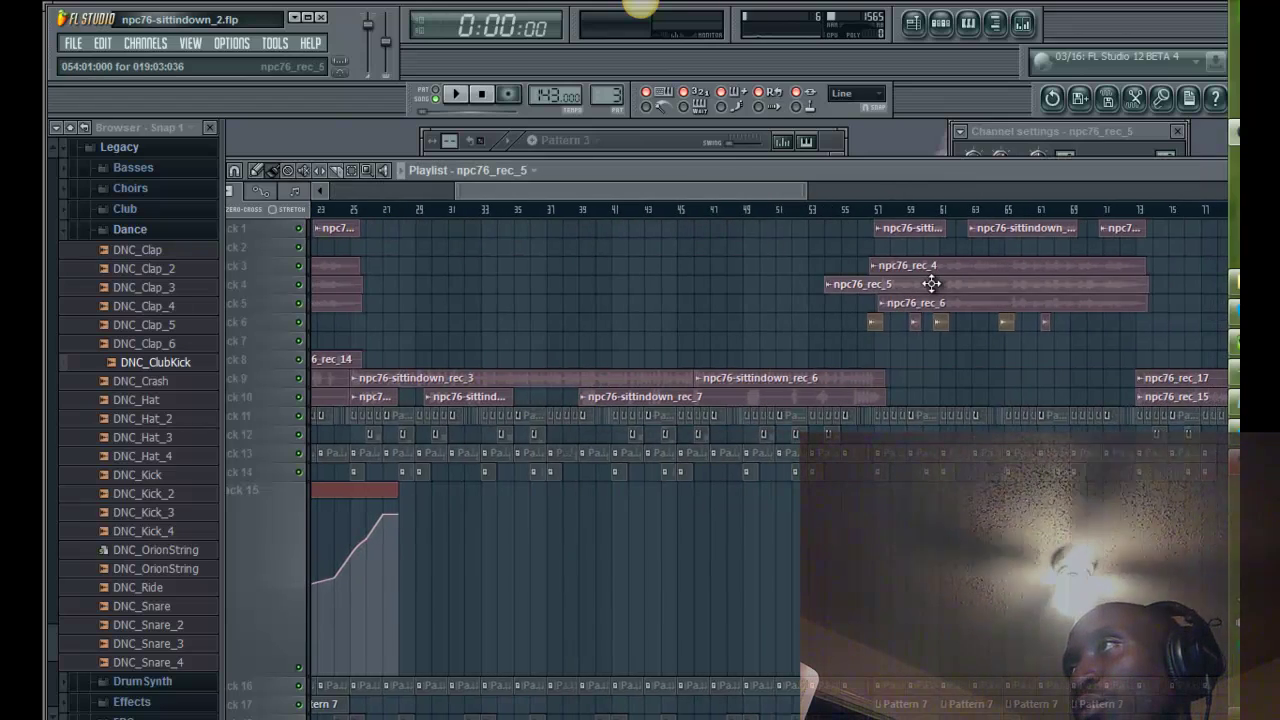
double_click(930, 290)
double_click(915, 301)
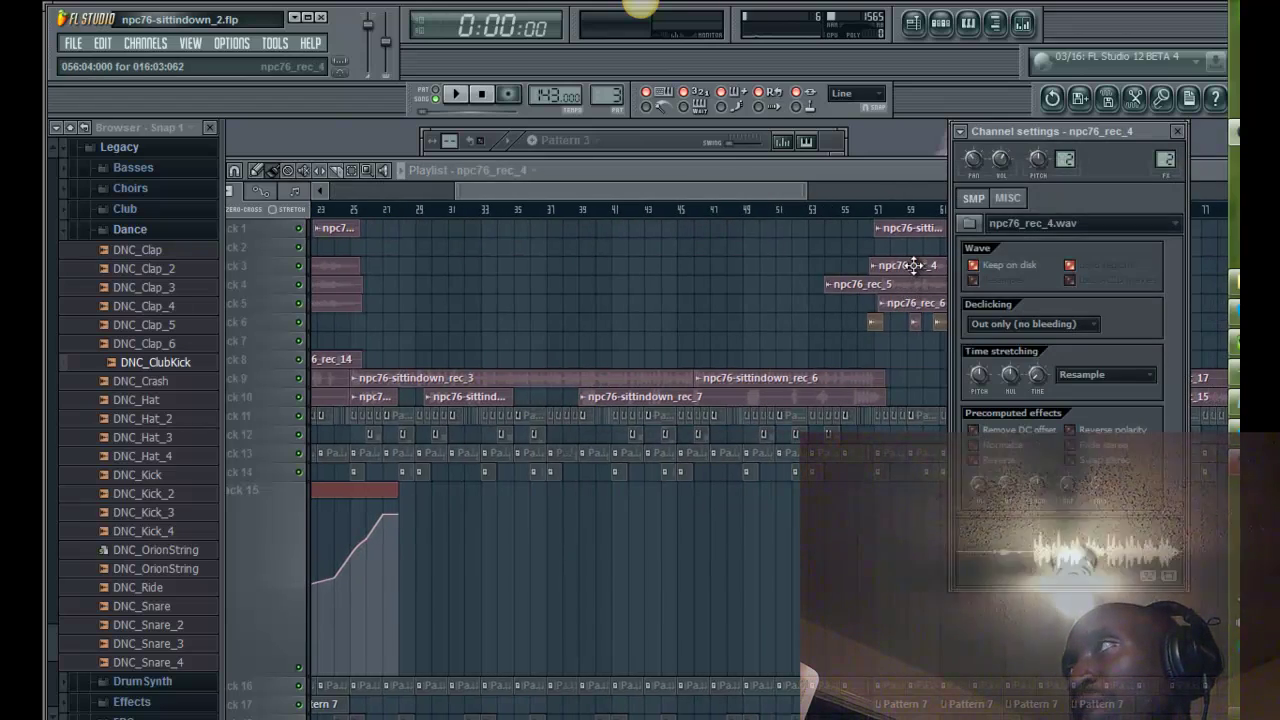
double_click(876, 322)
left_click(848, 319)
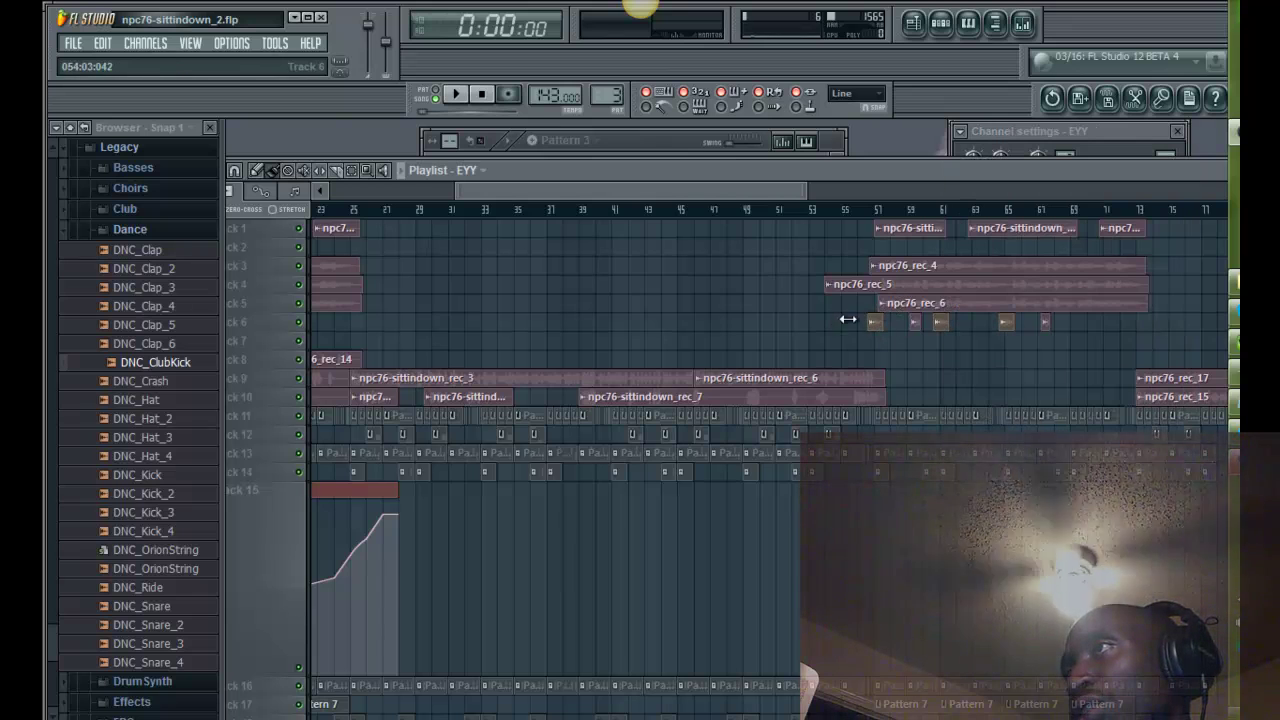
double_click(938, 318)
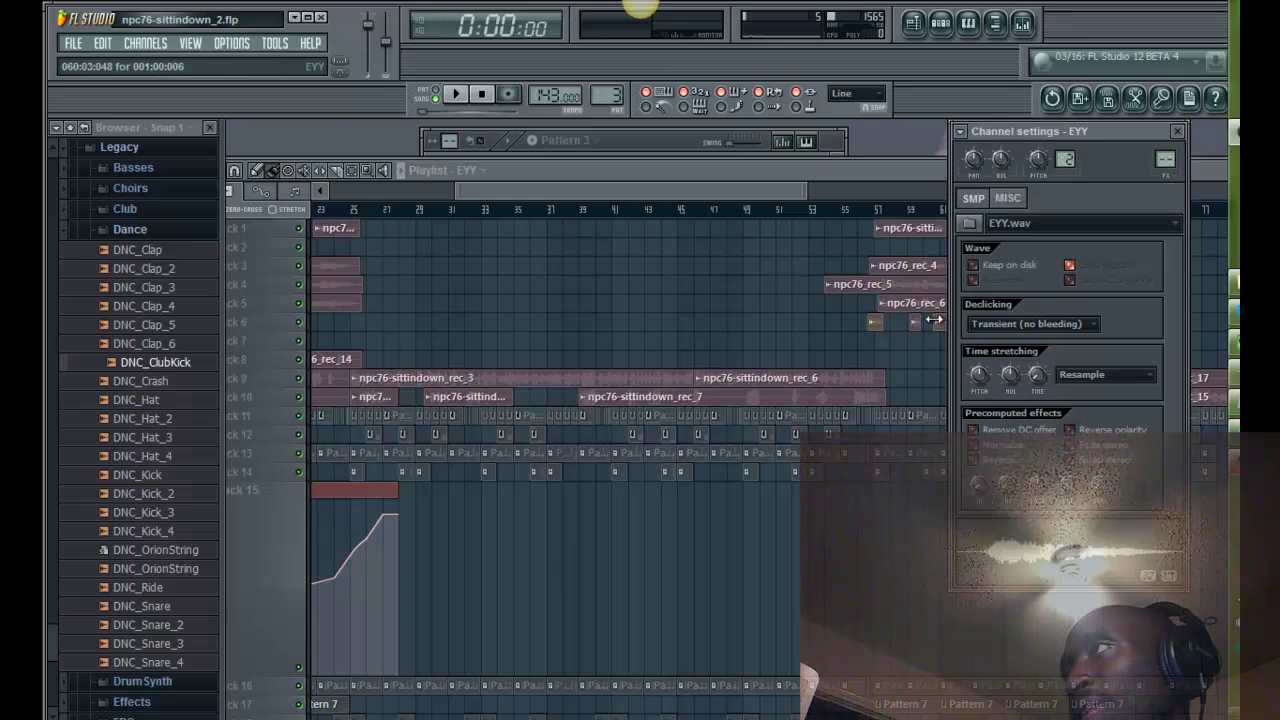
right_click(911, 349)
double_click(1008, 320)
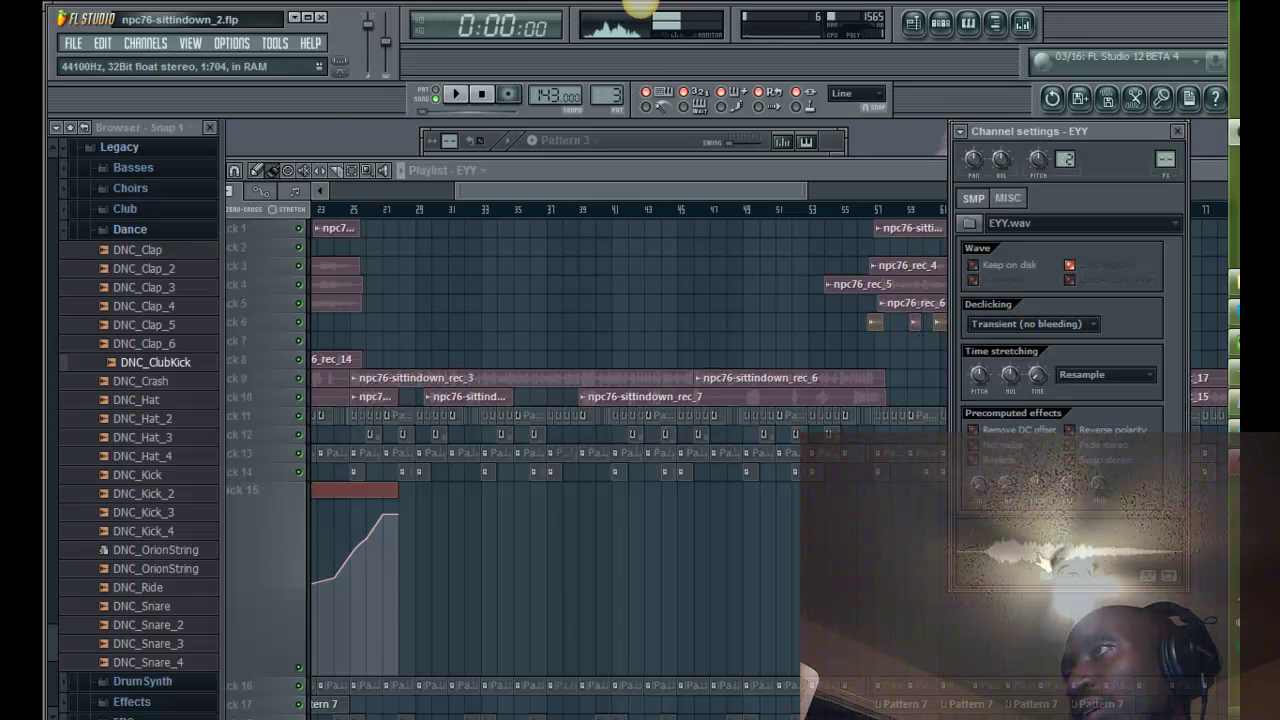
left_click(811, 331)
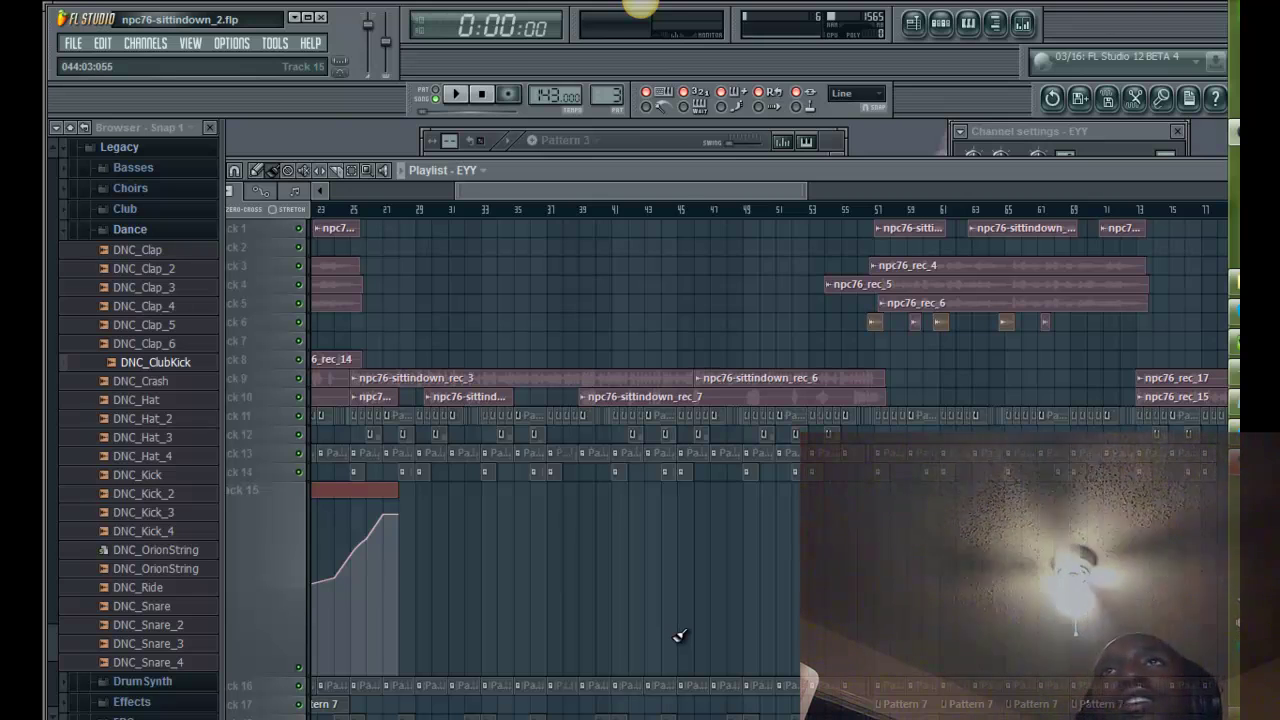
Step: Zoom the playlist out to show the whole song and briefly play its opening
left_click_drag(784, 192, 612, 193)
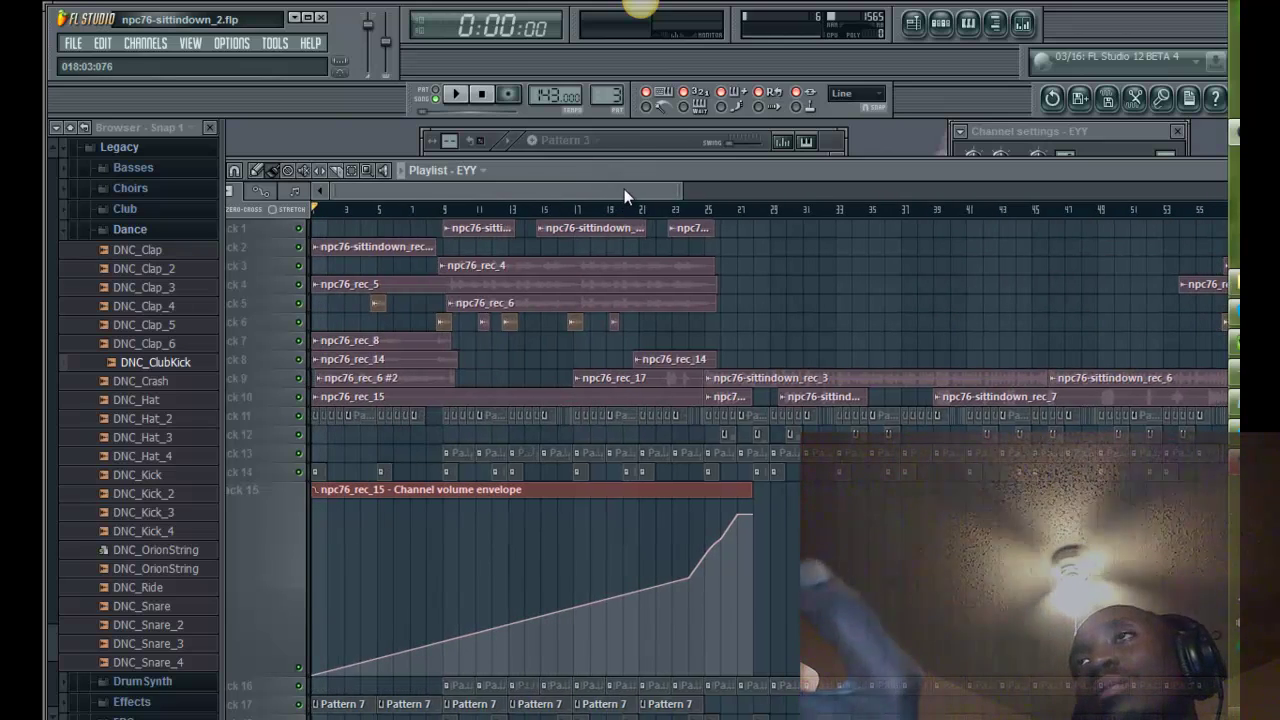
right_click(828, 277, "ctrl")
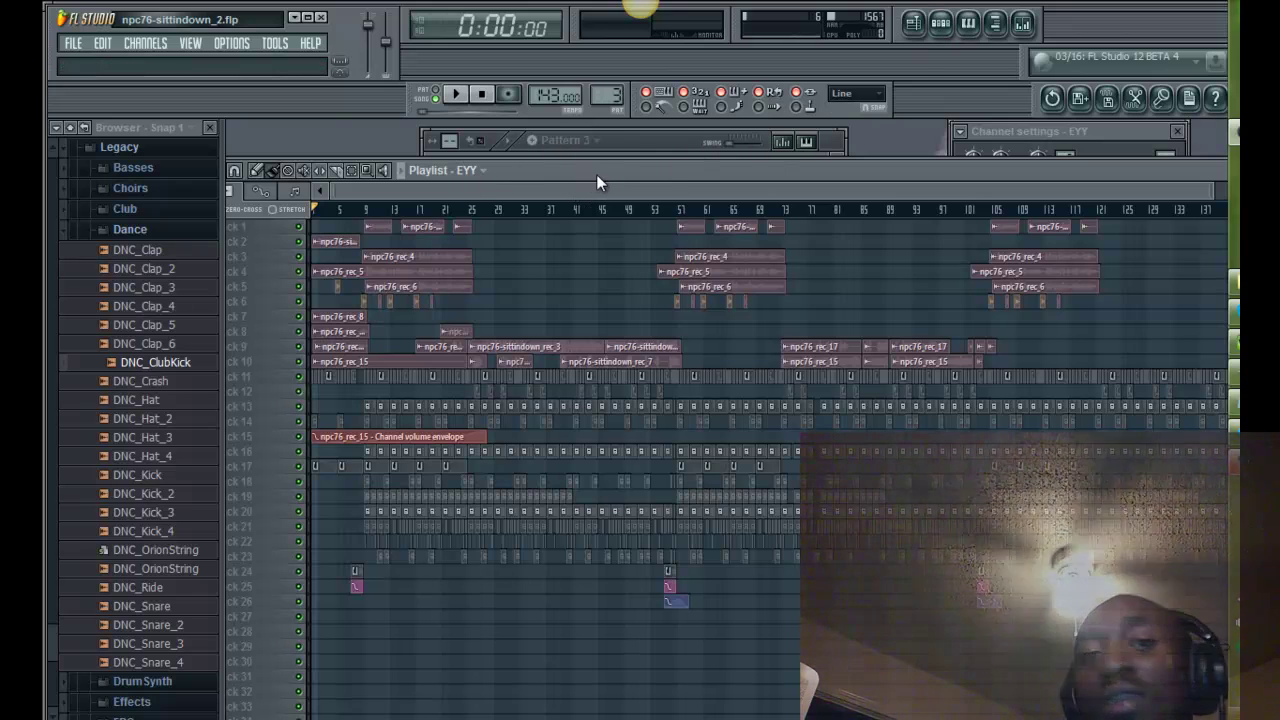
left_click(1235, 461)
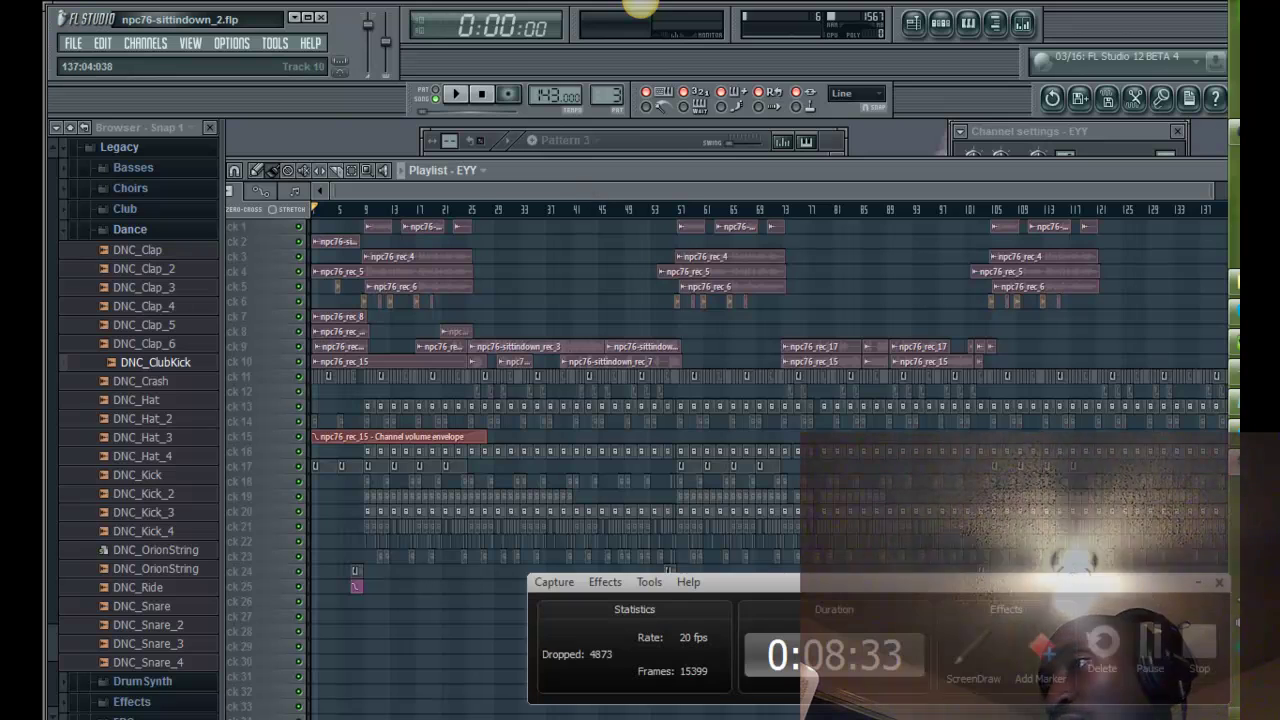
left_click(1235, 461)
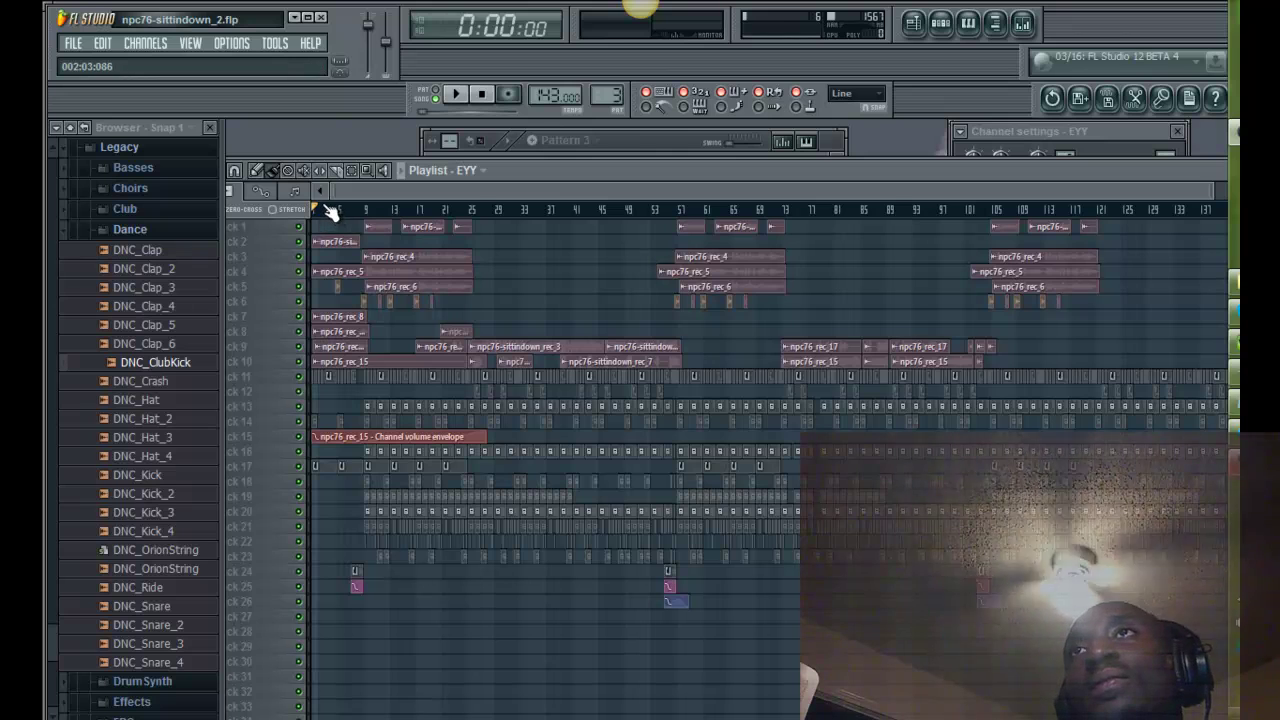
key("space")
key("space")
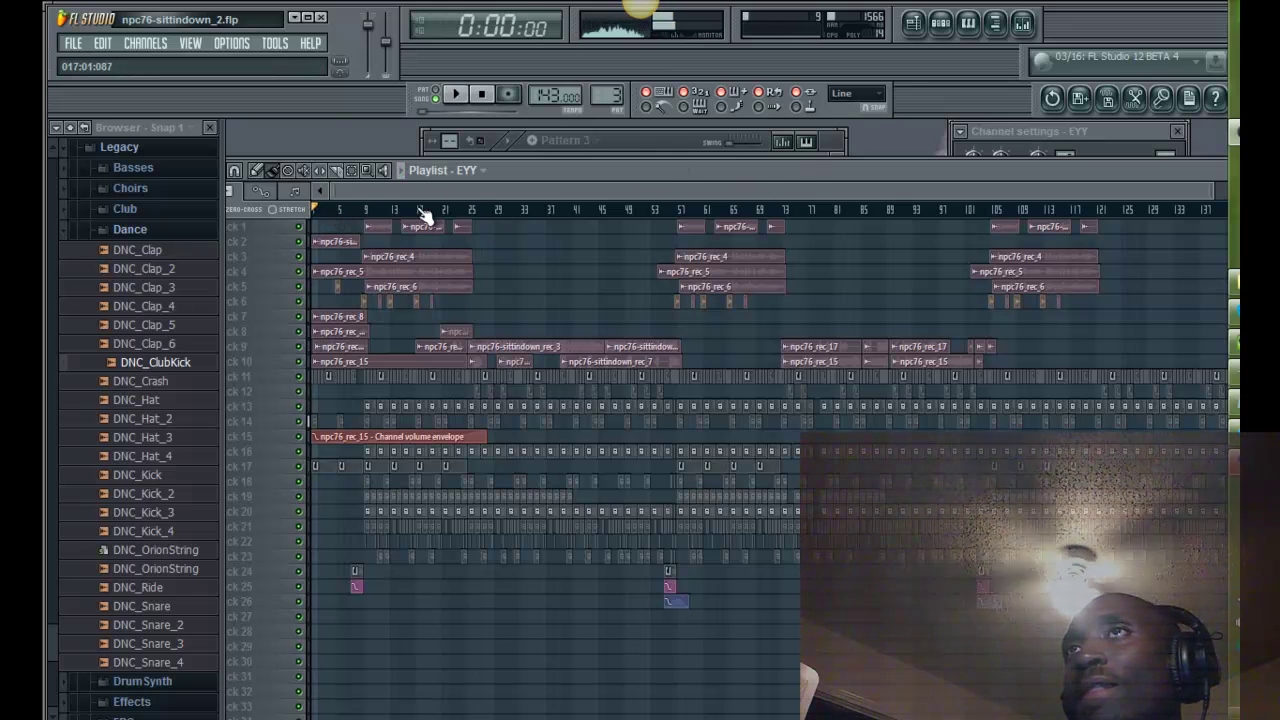
key("space")
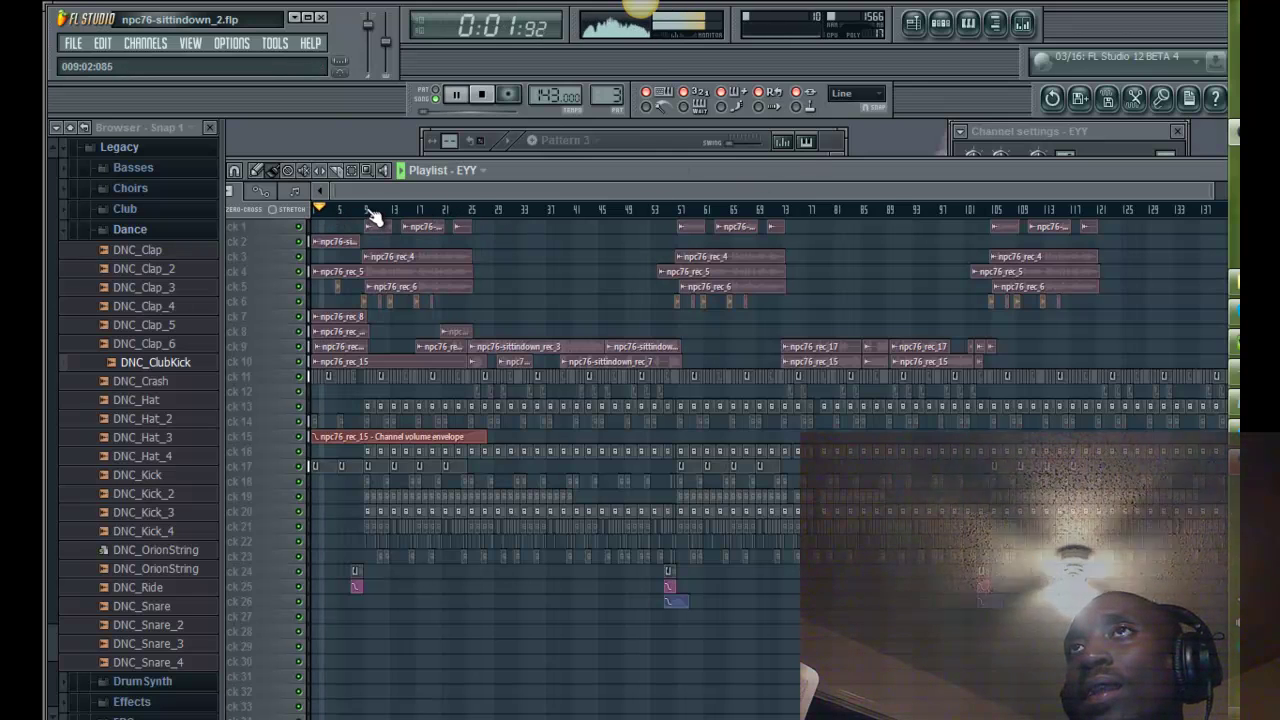
key("space")
Step: Reopen the mixer with the REC track selected and reposition its window so the effect slots are in view
left_click(1020, 22)
left_click(1020, 22)
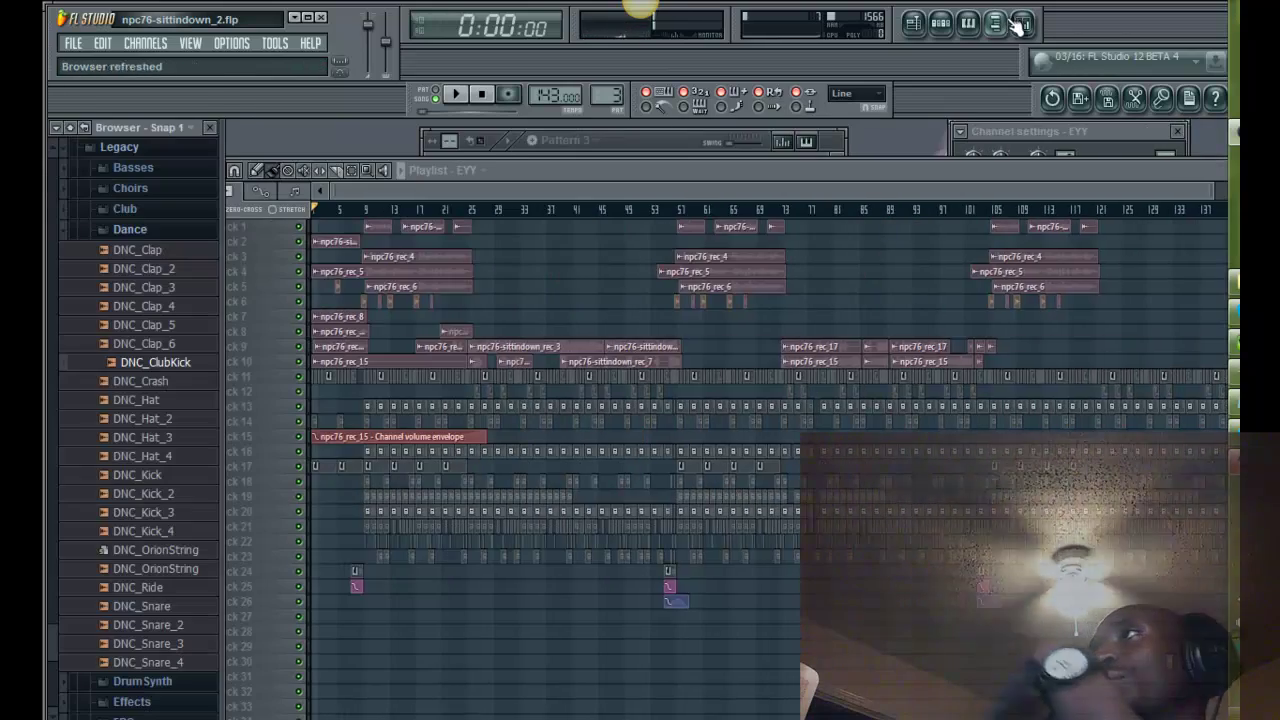
left_click(995, 22)
left_click(426, 372)
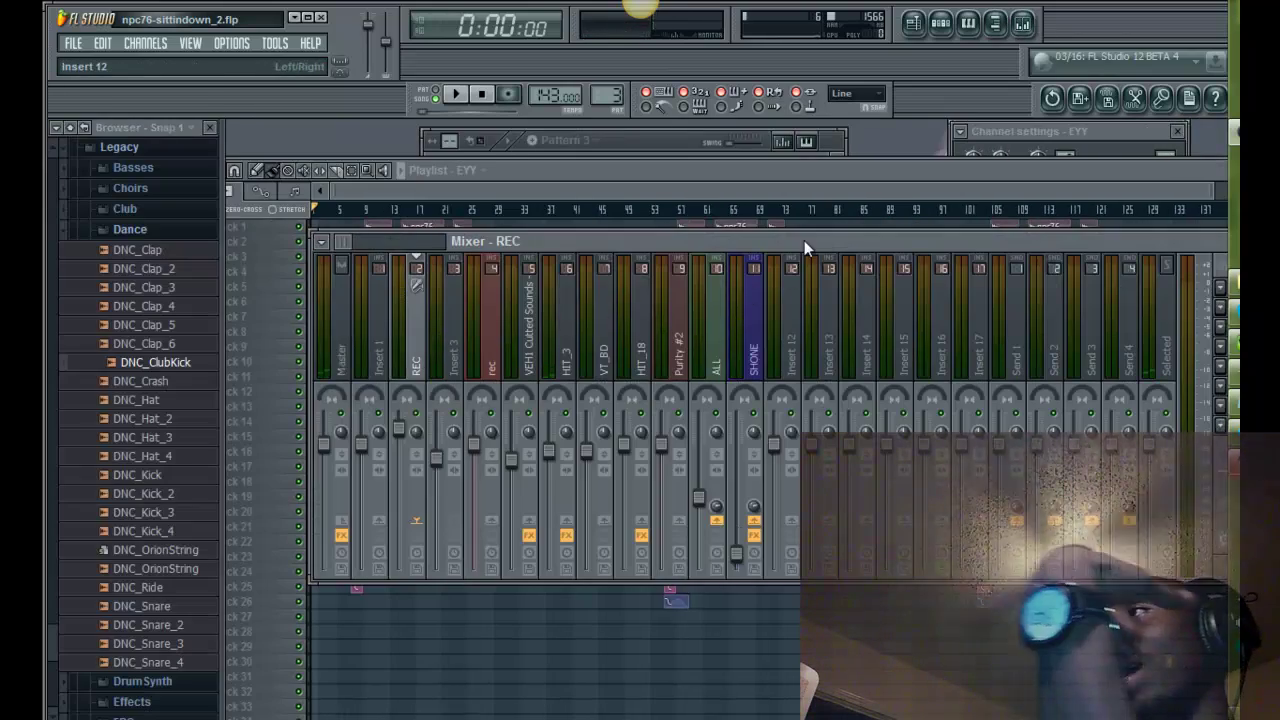
left_click_drag(804, 248, 606, 258)
left_click_drag(686, 256, 727, 256)
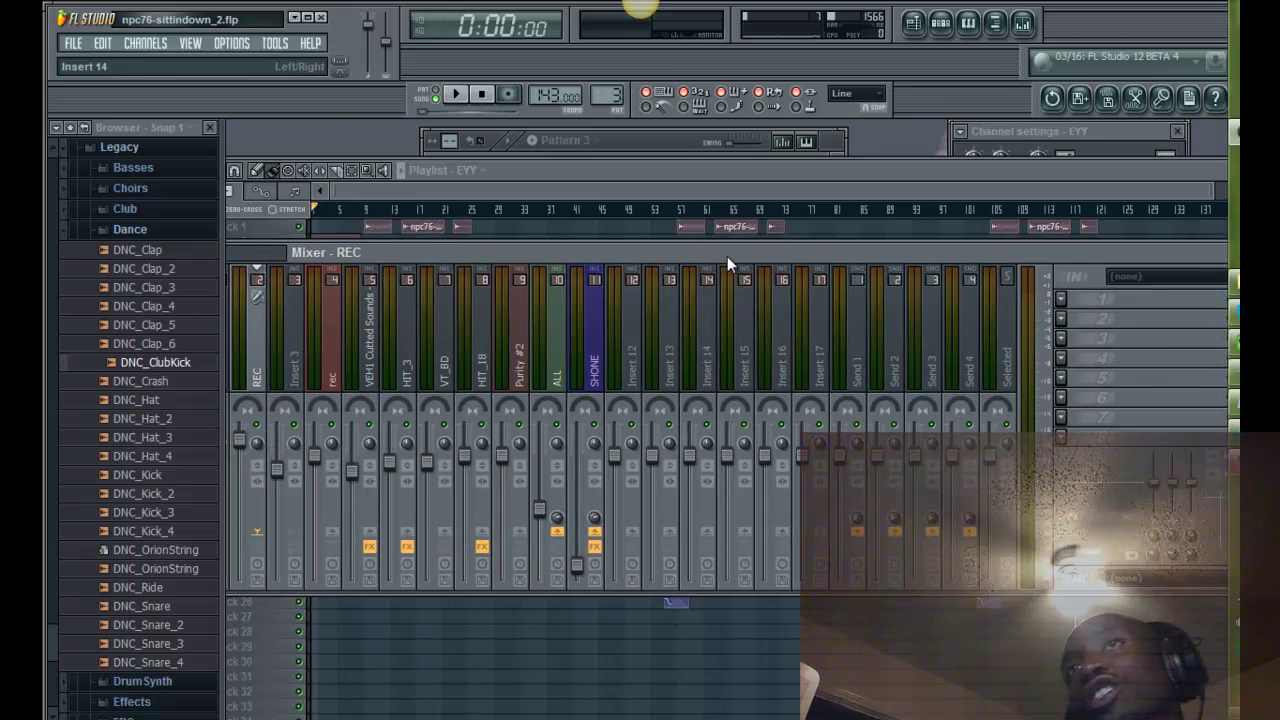
left_click_drag(625, 252, 633, 252)
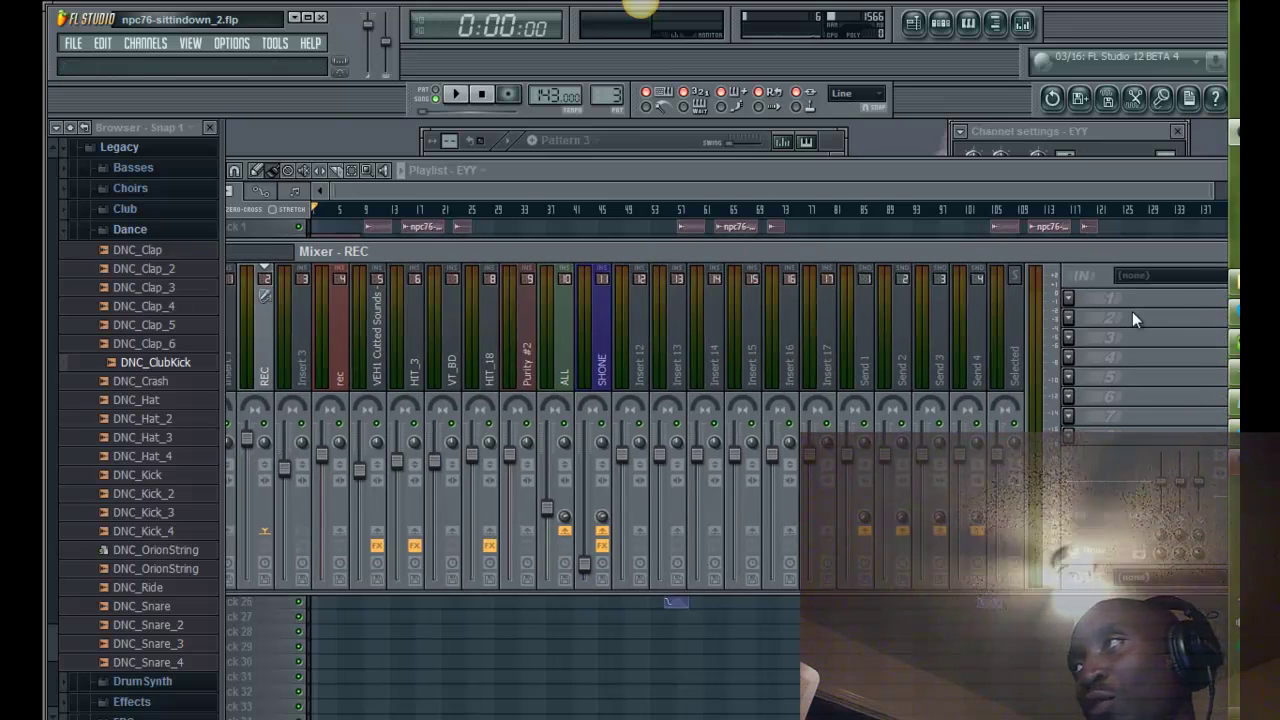
Step: Add Fruity Parametric EQ 2 to the REC track's first effect slot and make band 1 a High pass, raised to about band 3's frequency
left_click(1070, 300)
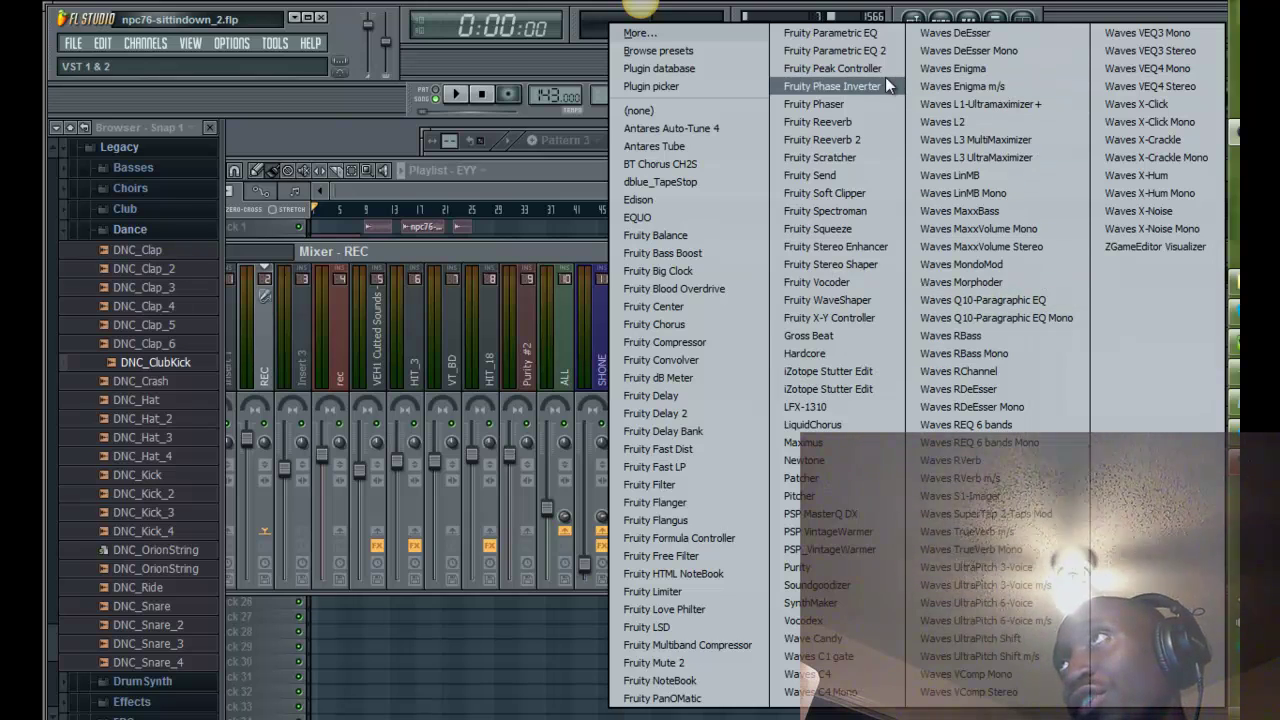
left_click(880, 48)
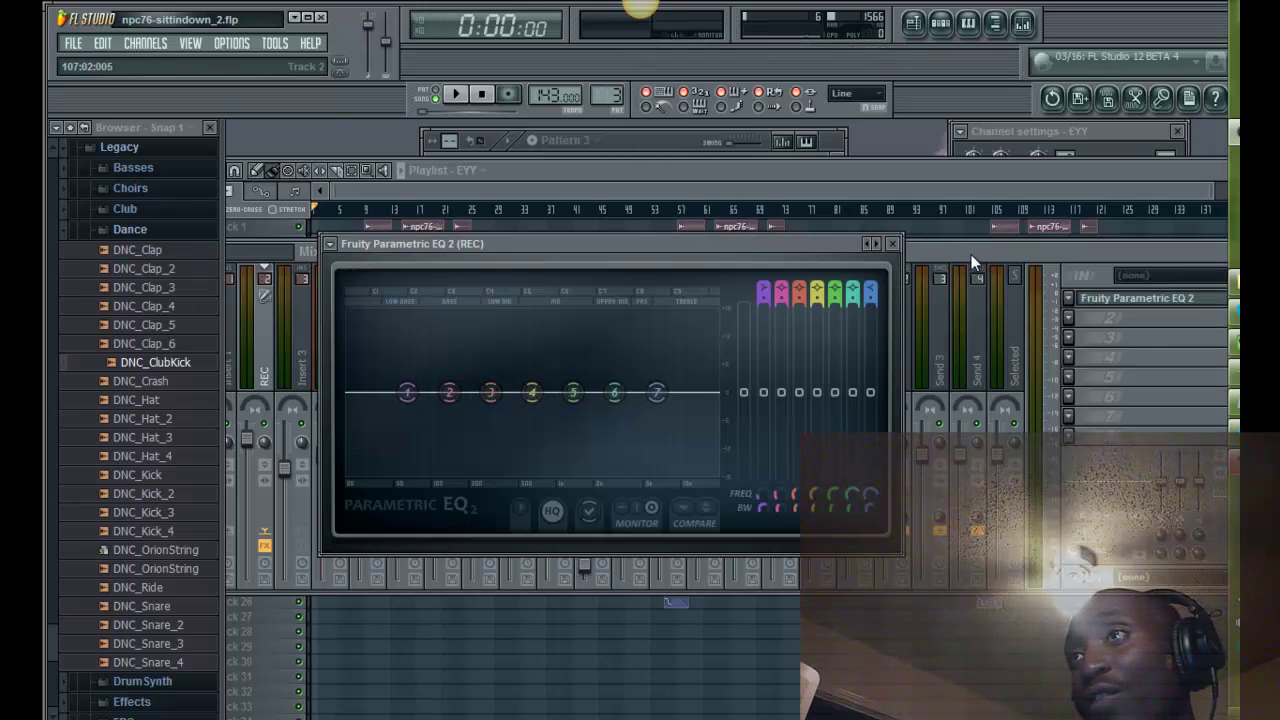
right_click(407, 396)
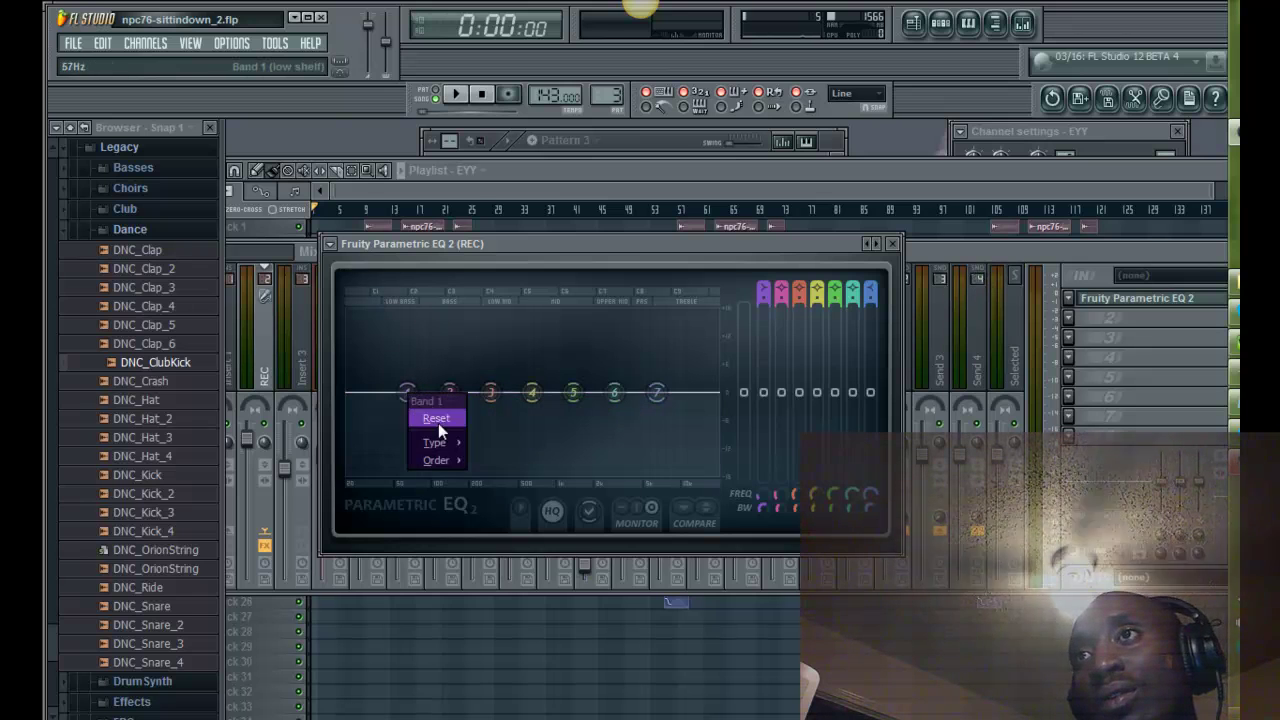
mouse_move(432, 443)
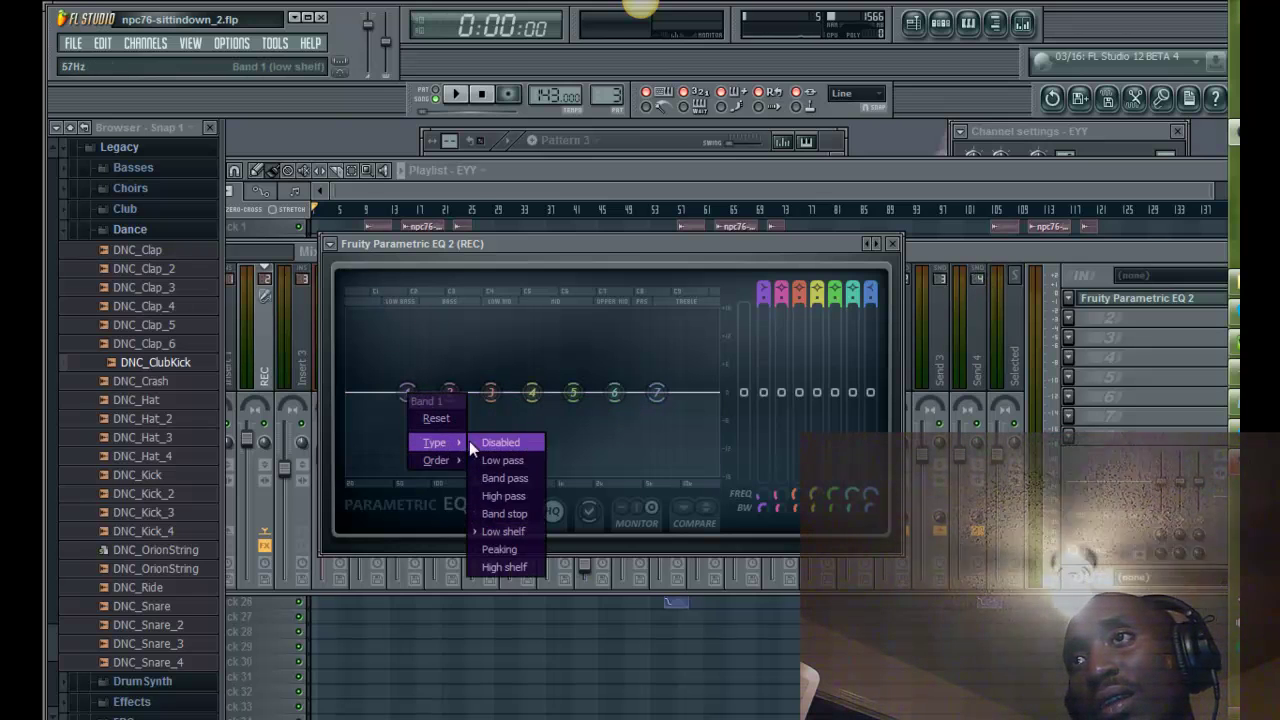
left_click(495, 496)
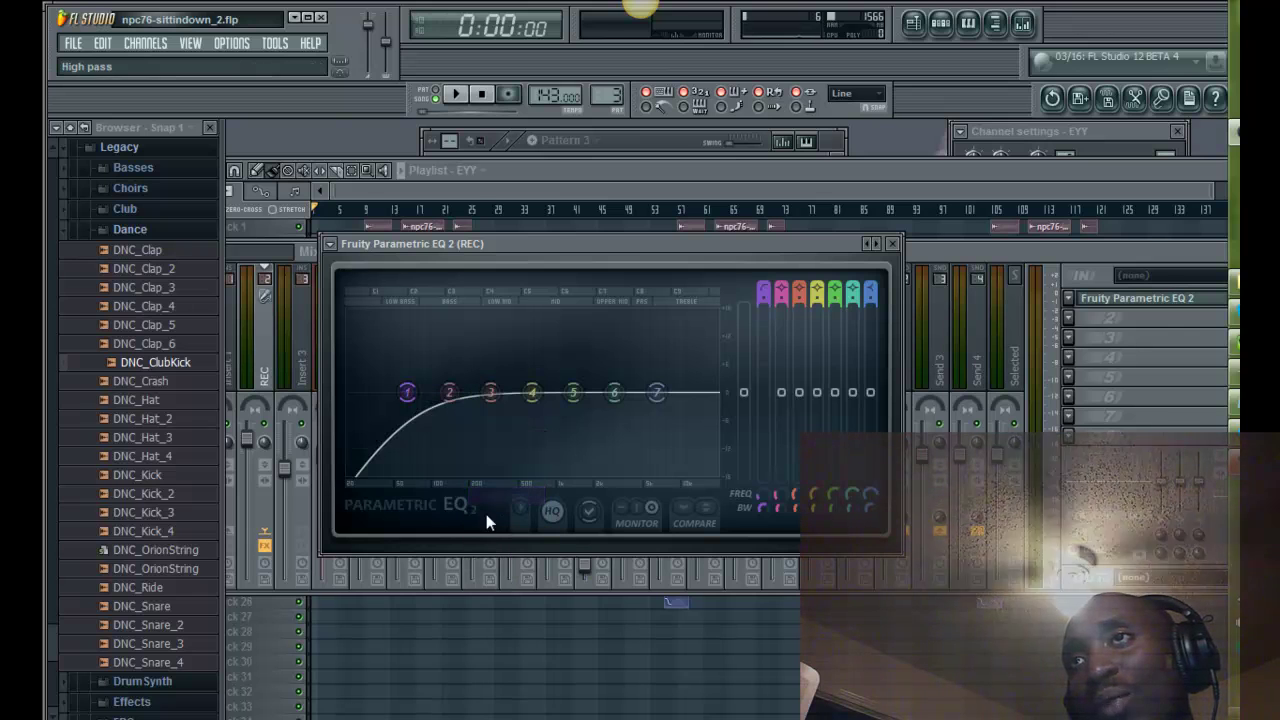
left_click_drag(407, 393, 497, 395)
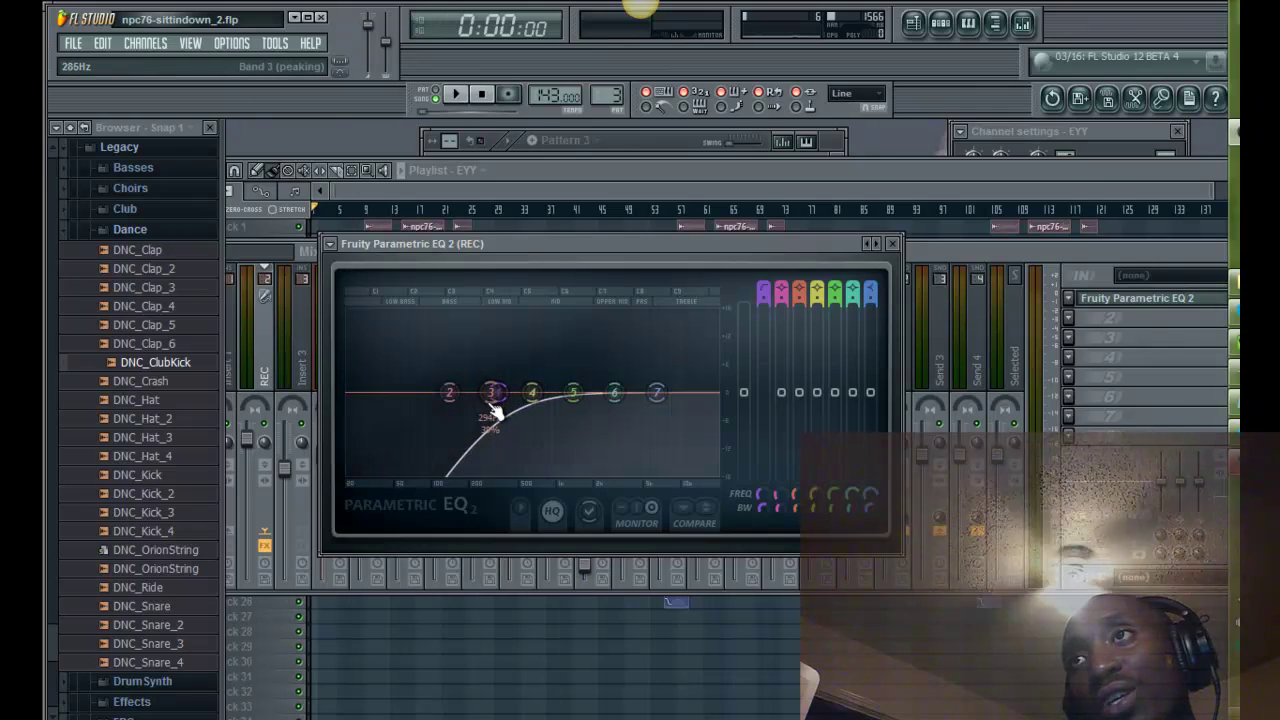
Step: Cut EQ band 3 slightly, move band 7 slightly down and higher in frequency, and shift band 6 up in frequency with a slight cut
left_click_drag(494, 394, 503, 438)
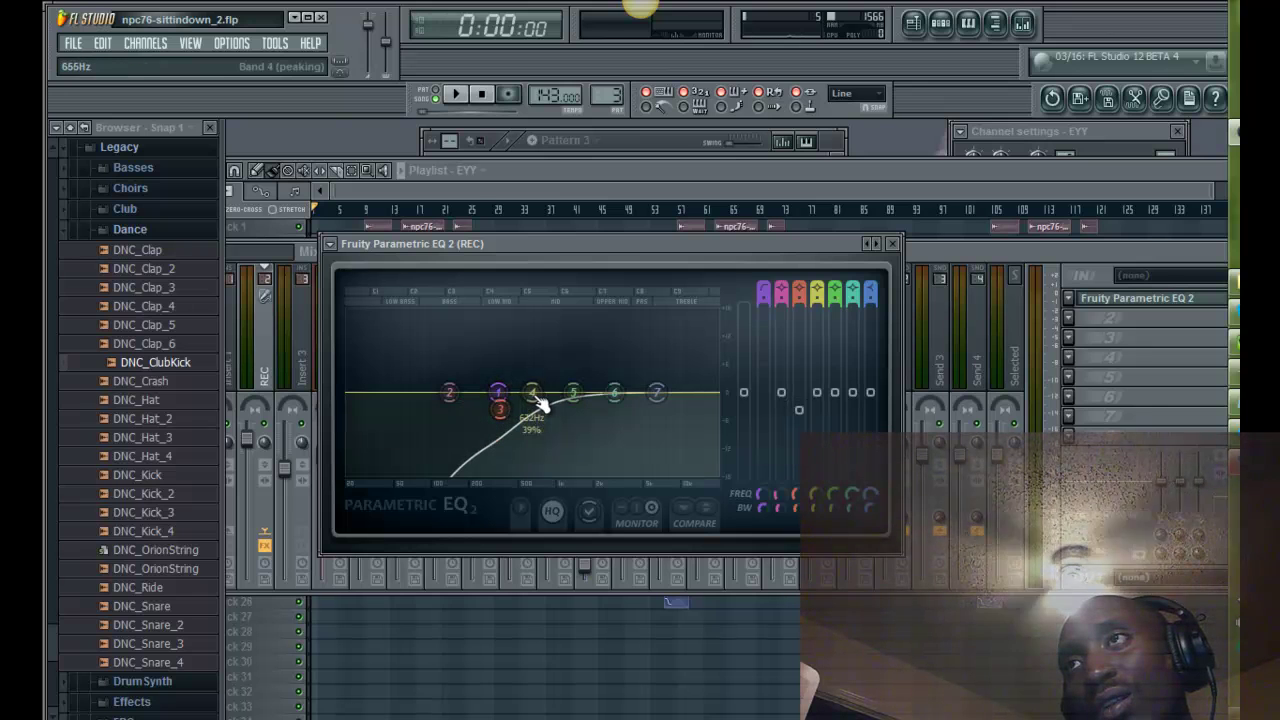
left_click_drag(650, 402, 695, 430)
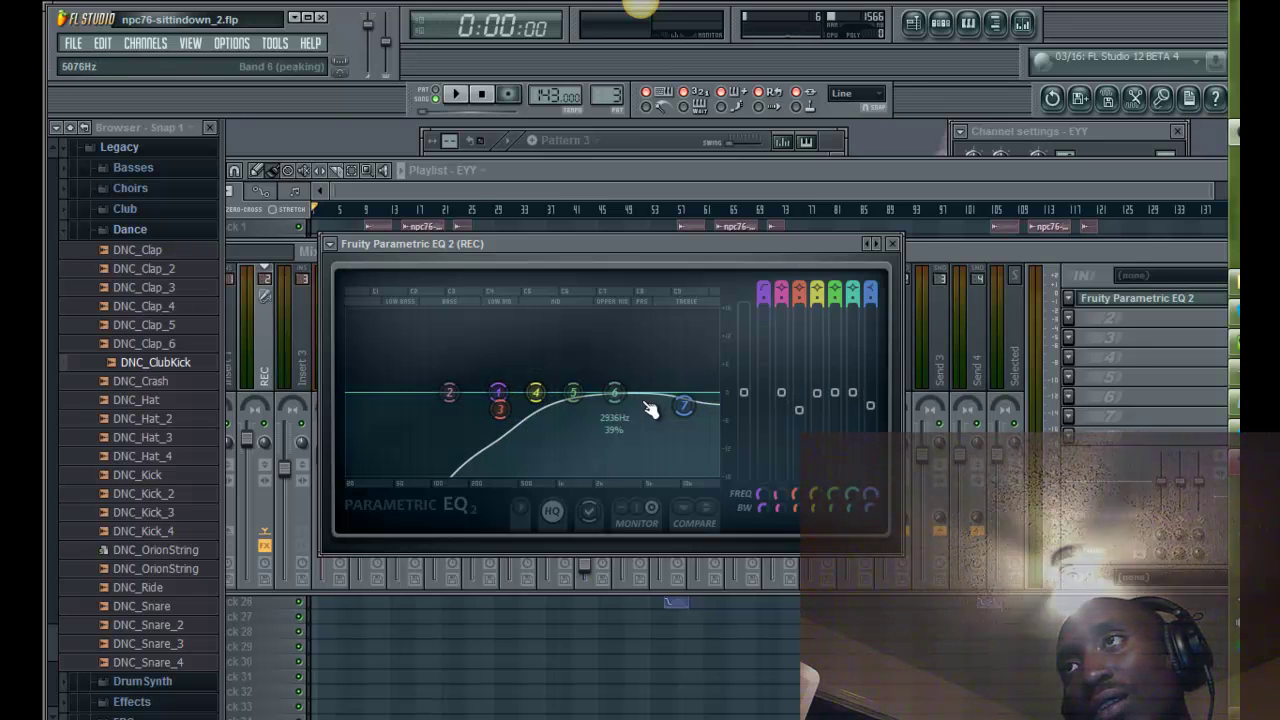
left_click_drag(614, 394, 691, 404)
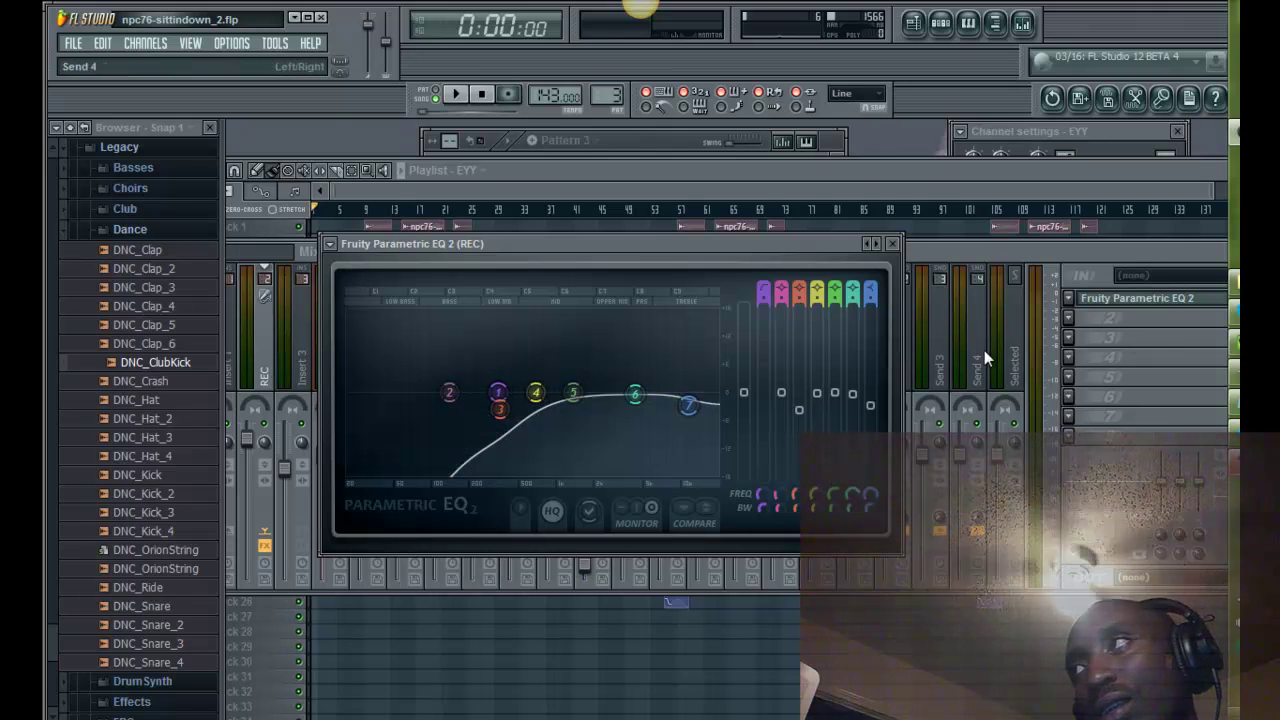
left_click(1070, 320)
left_click(1067, 317)
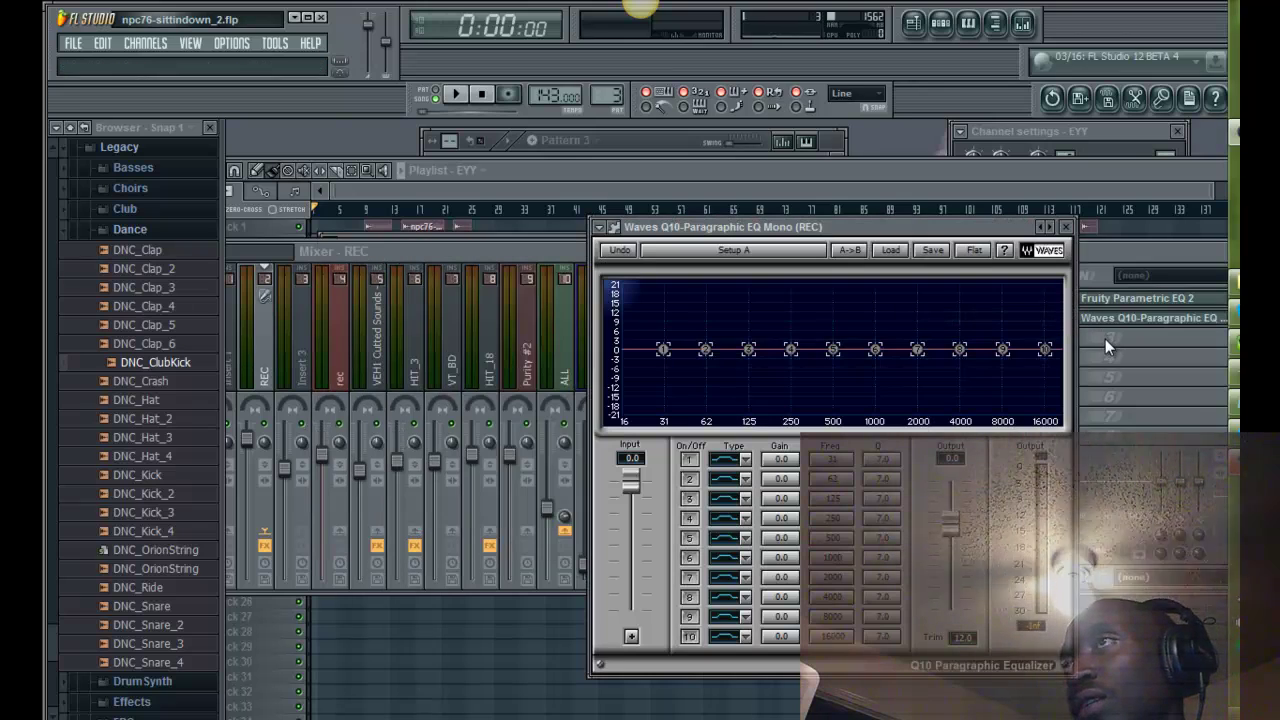
left_click(1108, 346)
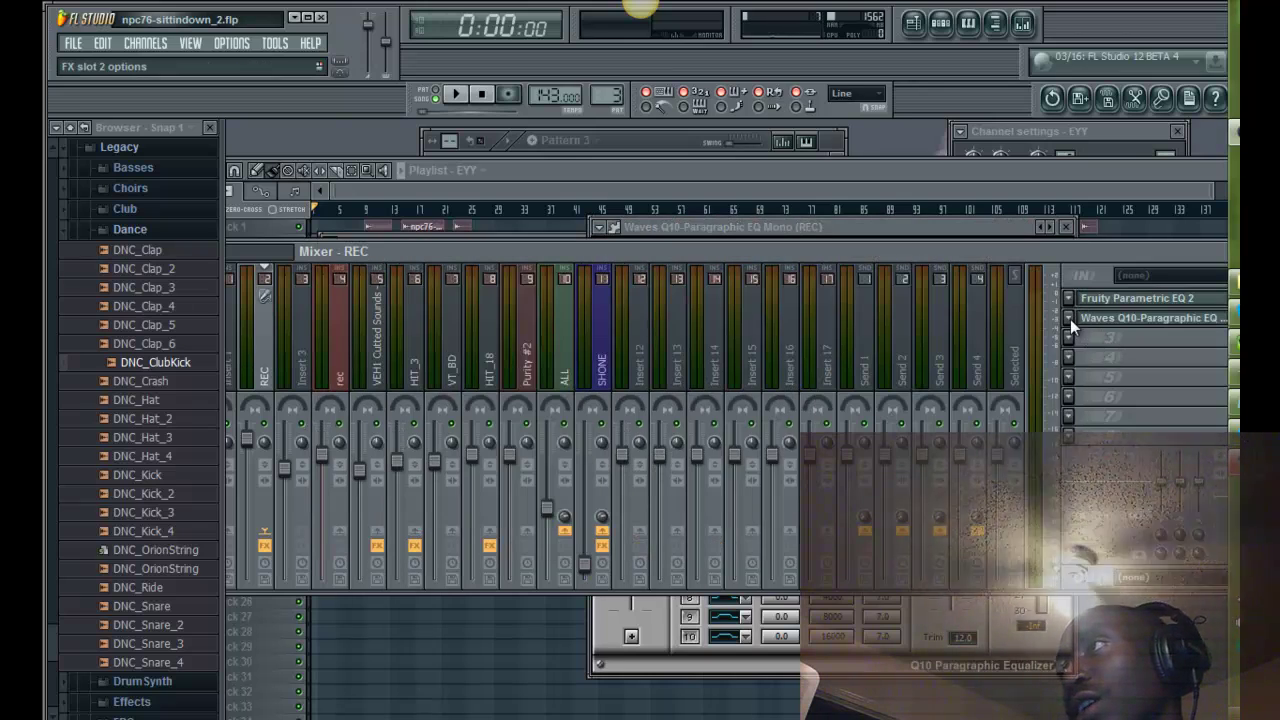
Step: Put Fruity Limiter on the REC track in place of the Waves Q10 equalizer and move it to the third effect slot
left_click(1070, 319)
mouse_move(1093, 338)
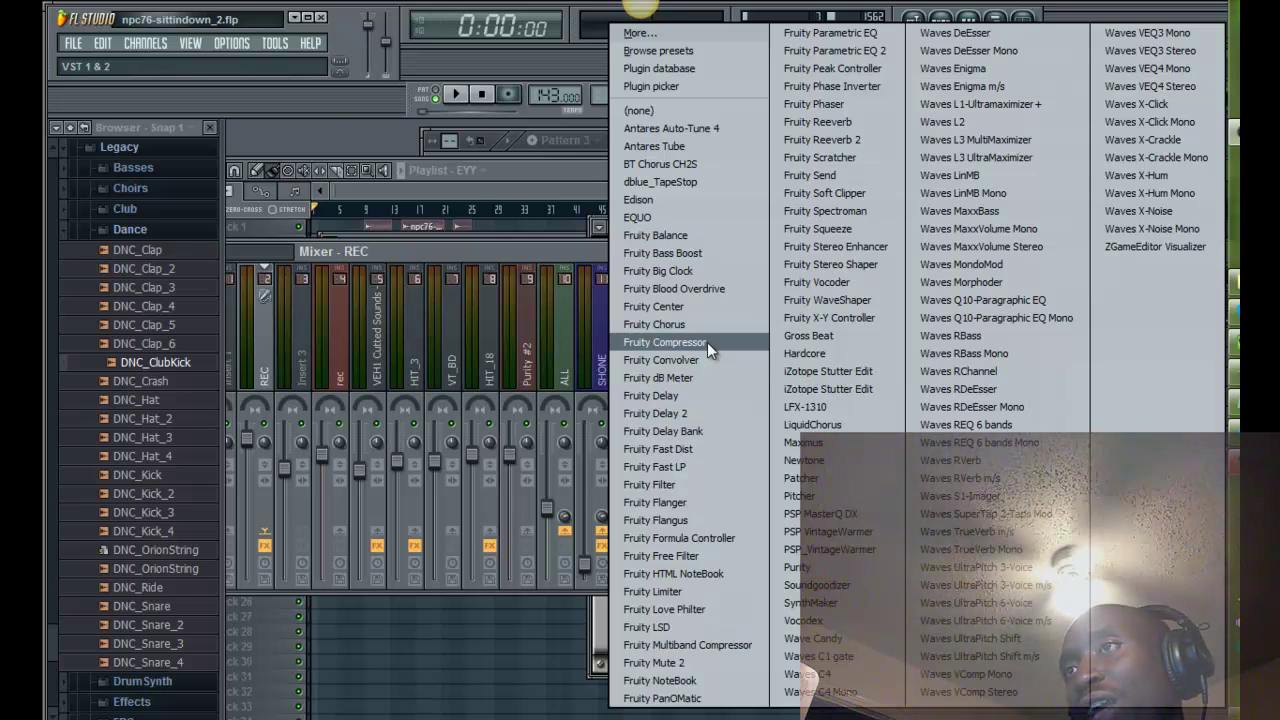
left_click(685, 592)
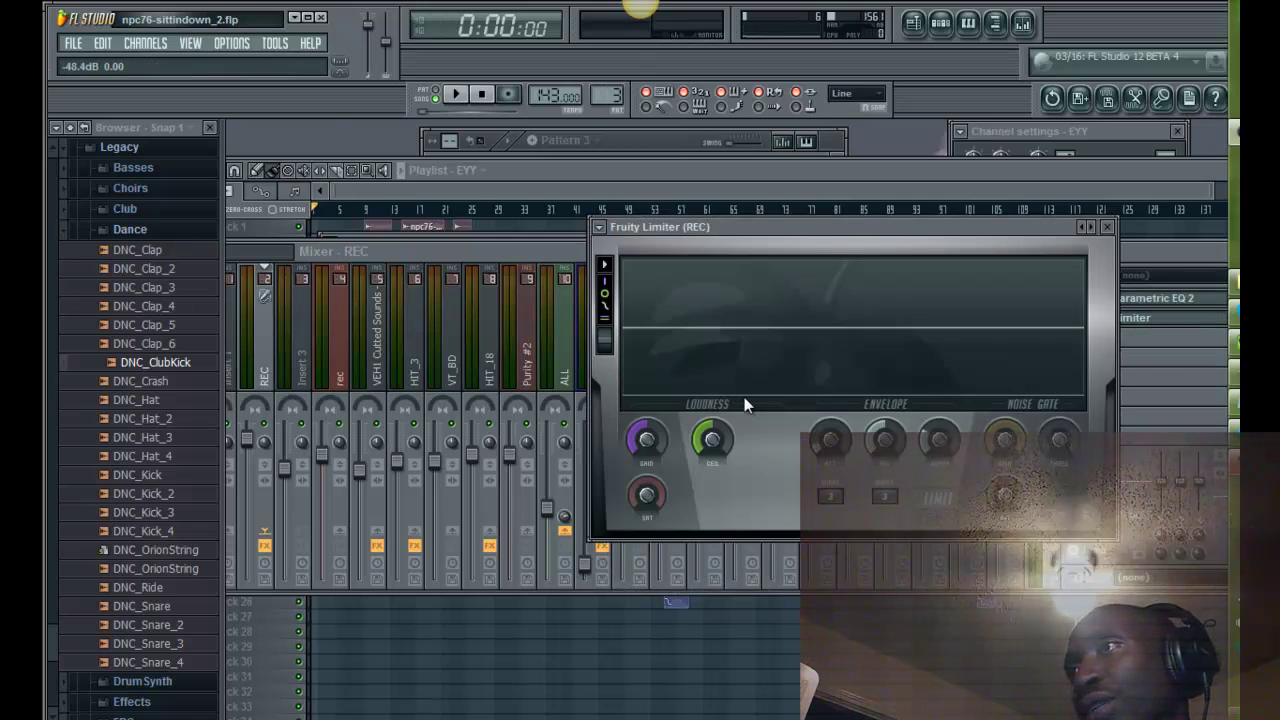
left_click(1127, 397)
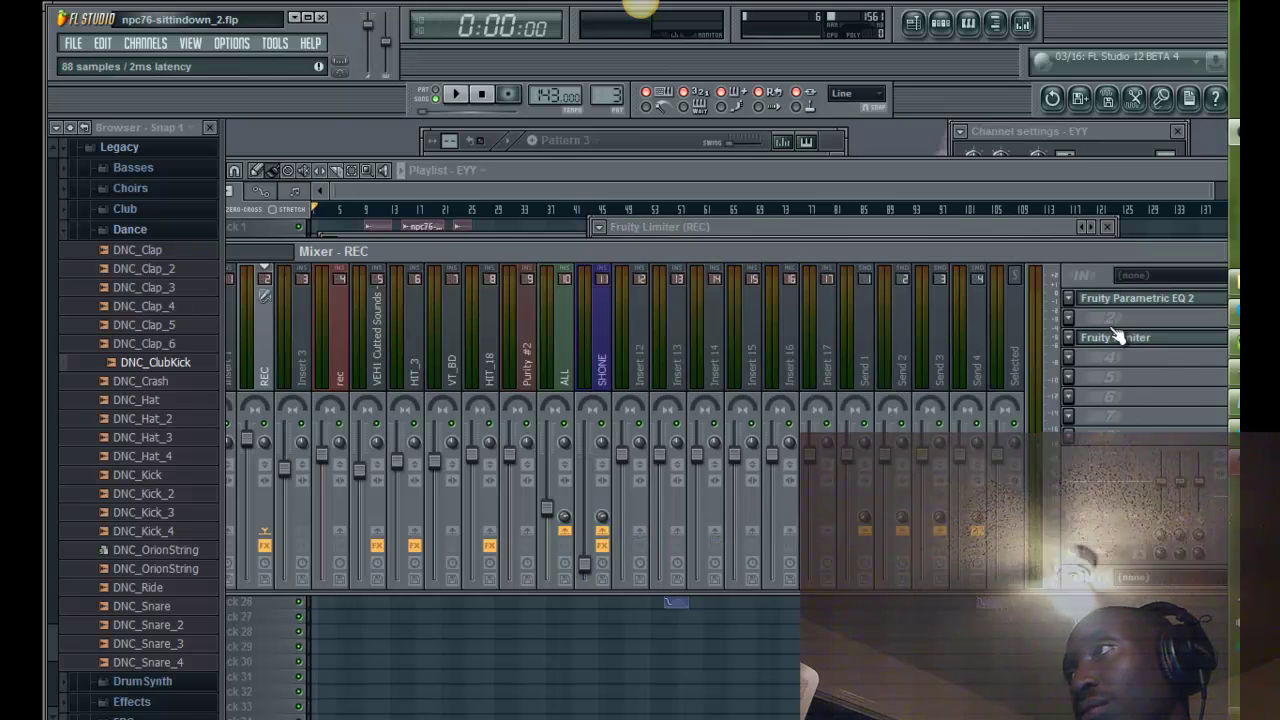
Step: Reposition the mixer so its effect controls are in view and add PSP VintageWarmer to the REC track's second effect slot
left_click_drag(1063, 251, 991, 250)
left_click(996, 319)
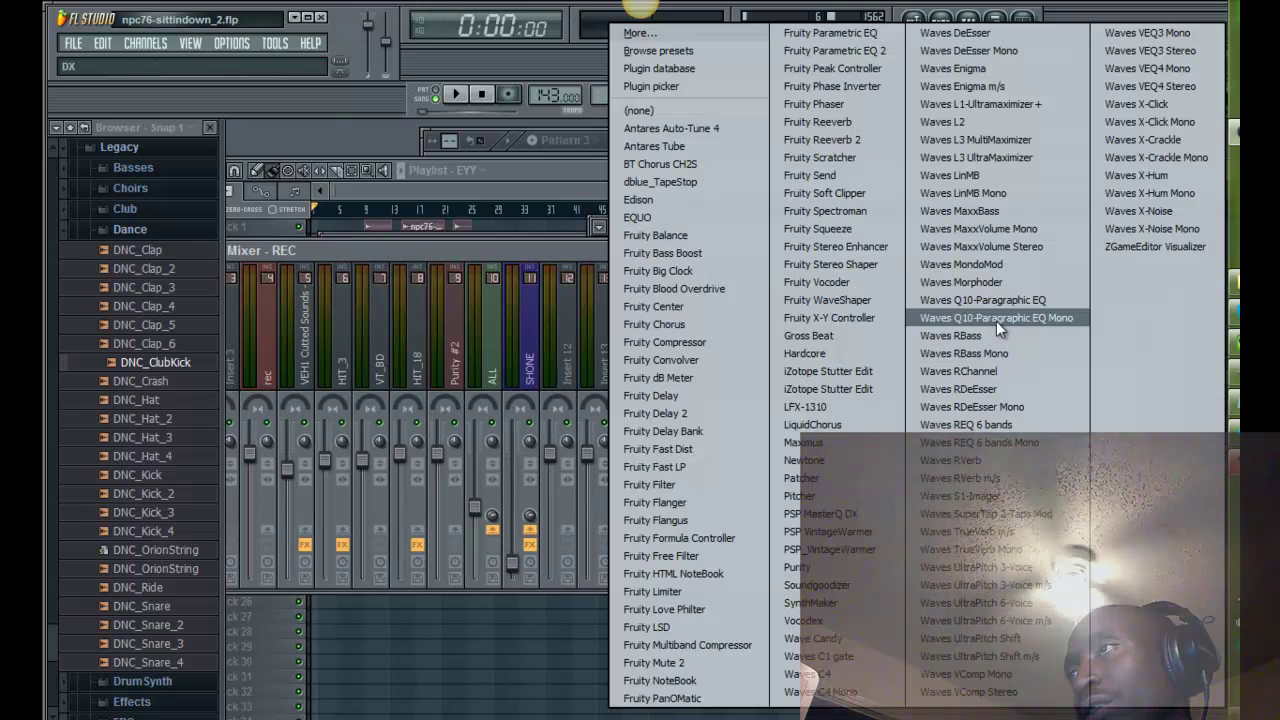
left_click(833, 531)
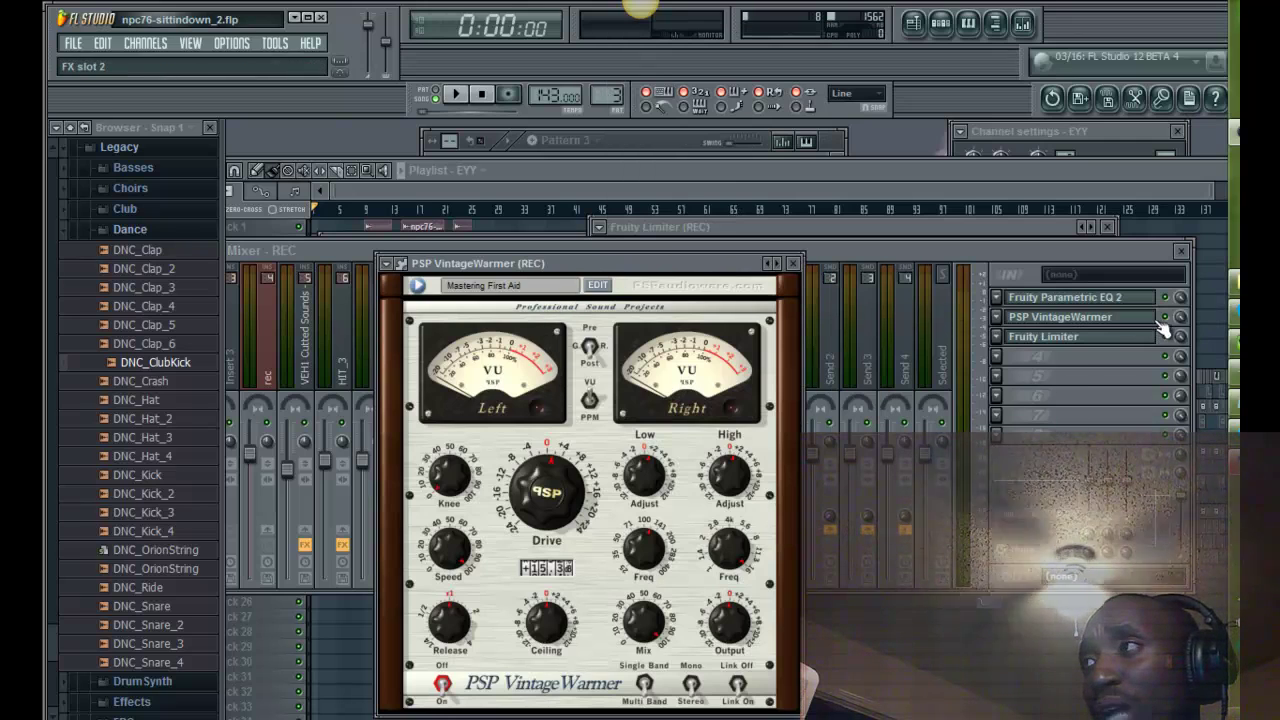
Step: Look through PSP VintageWarmer's presets without loading one, set its Drive to about +0.96, and return to the mixer
left_click(386, 263)
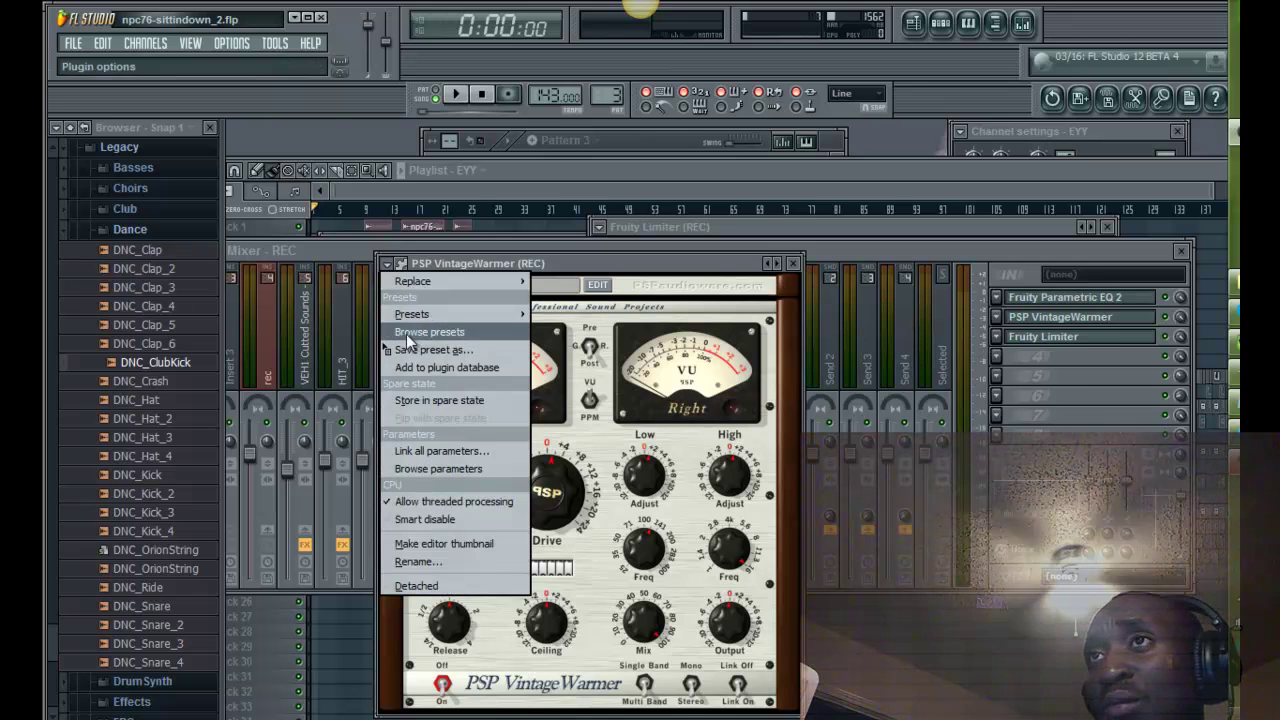
mouse_move(416, 318)
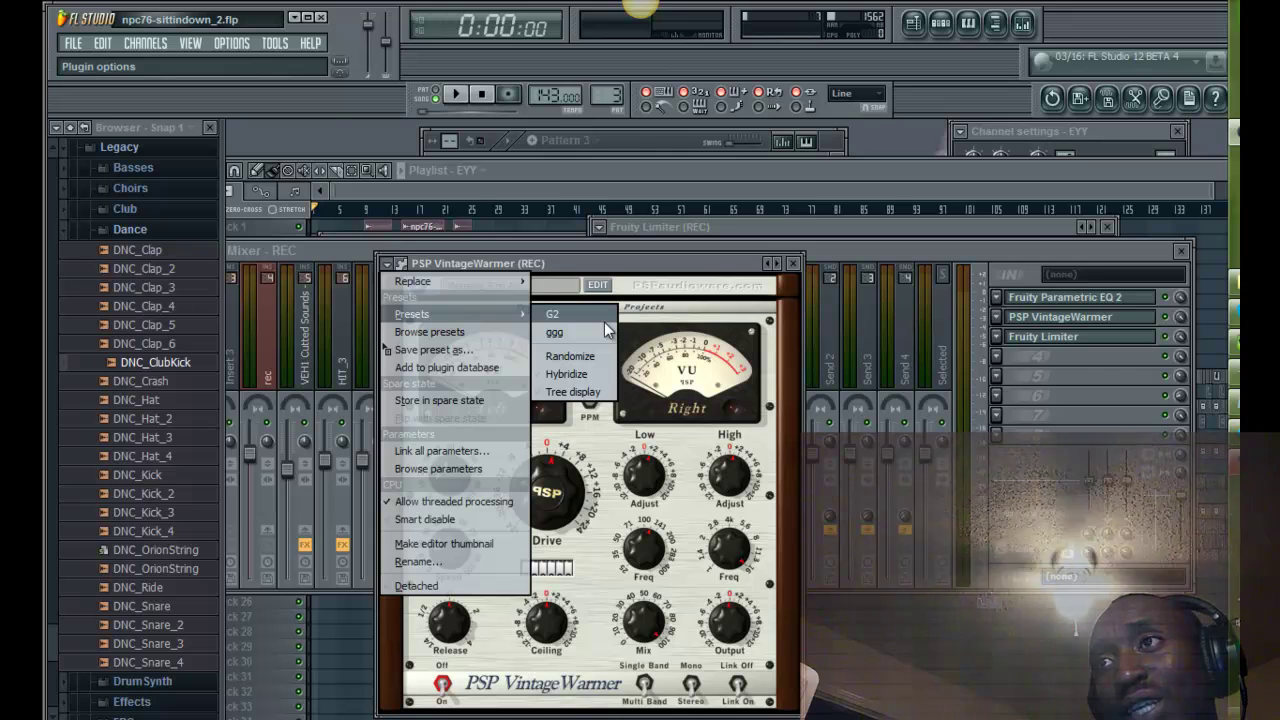
left_click(621, 268)
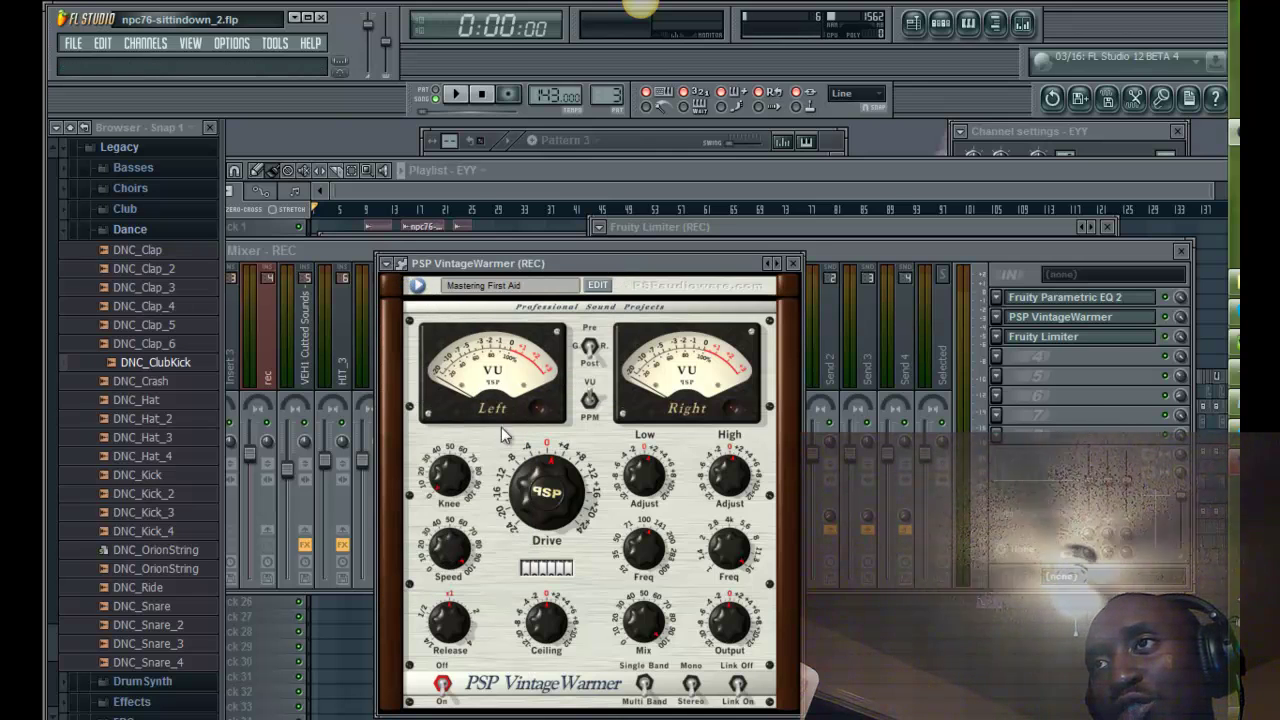
mouse_move(544, 491)
mouse_move(547, 500)
left_mouse_down()
mouse_move(547, 466)
mouse_move(547, 482)
left_mouse_up()
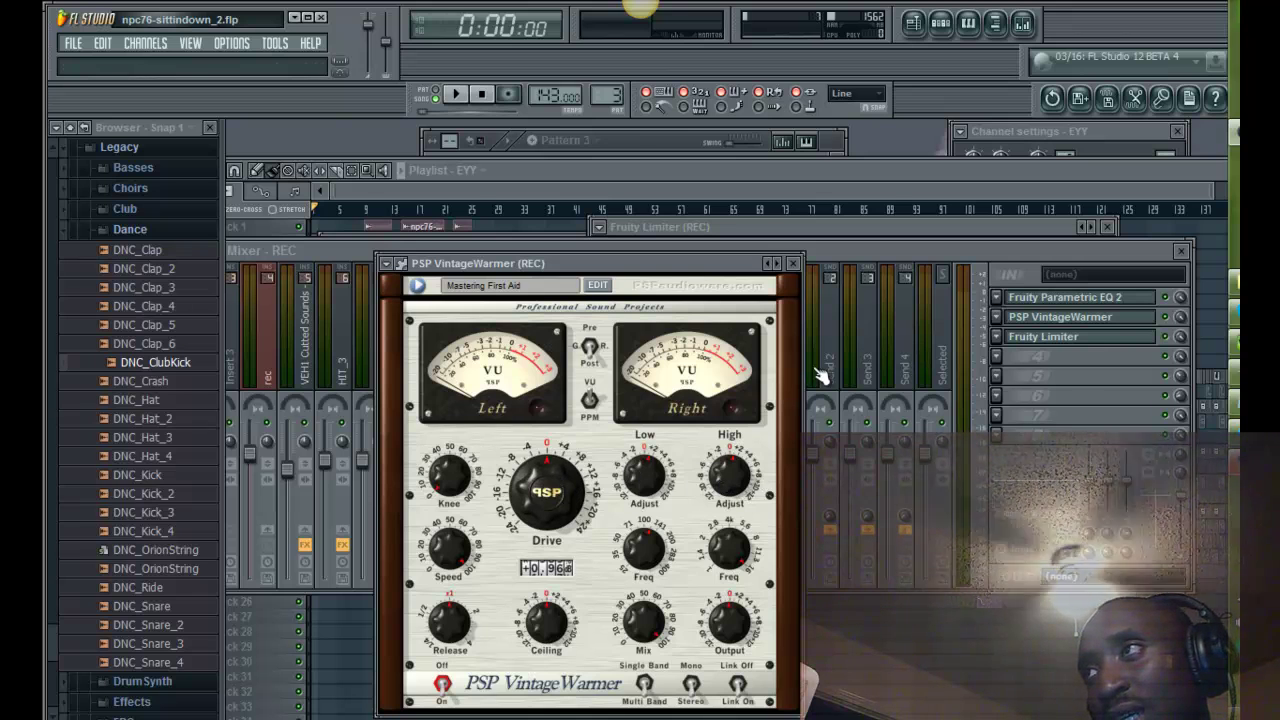
left_click(944, 252)
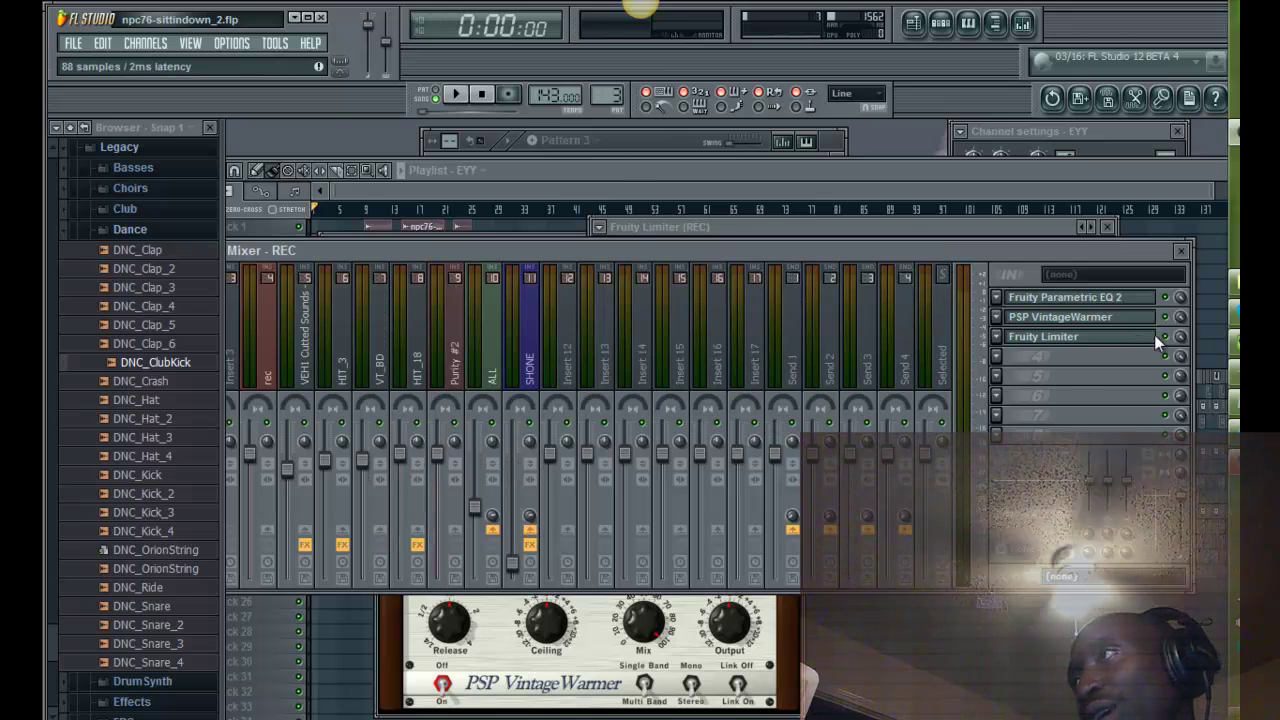
Step: Play the song's opening briefly, move the playback start to about bar 24, and audition from there
key("space")
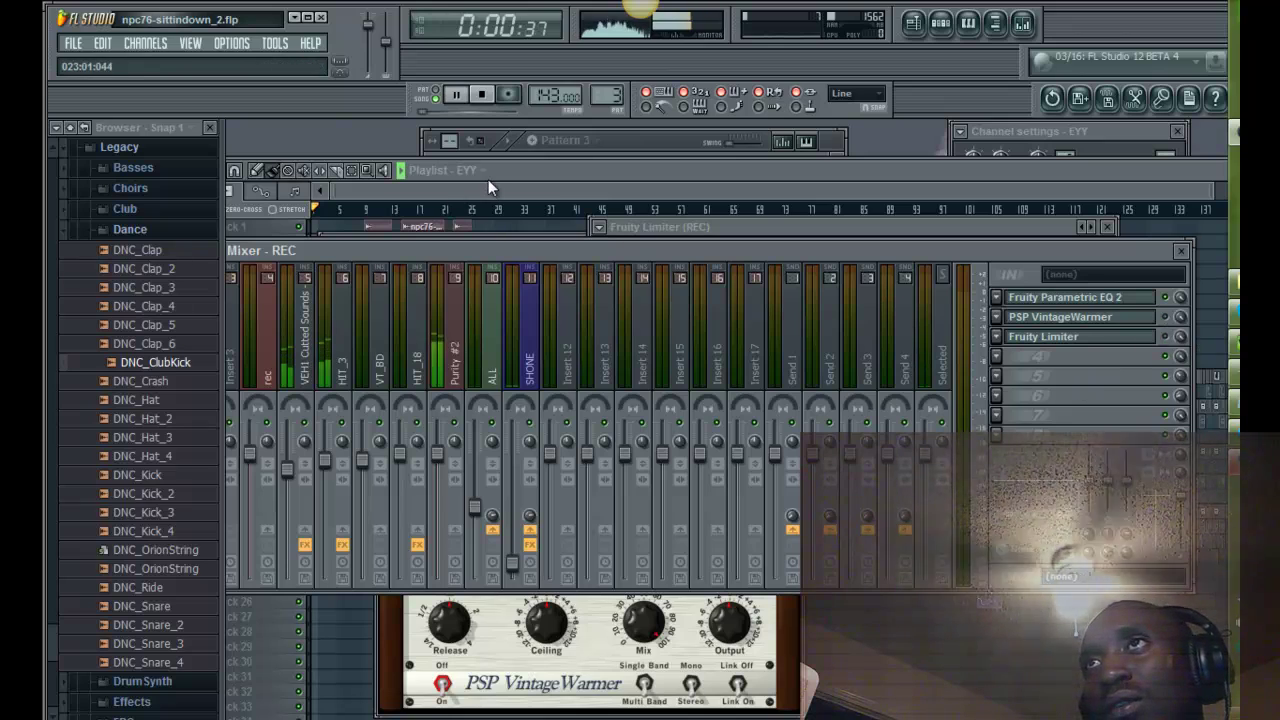
key("space")
left_click(529, 174)
left_click(461, 210)
key("space")
key("space")
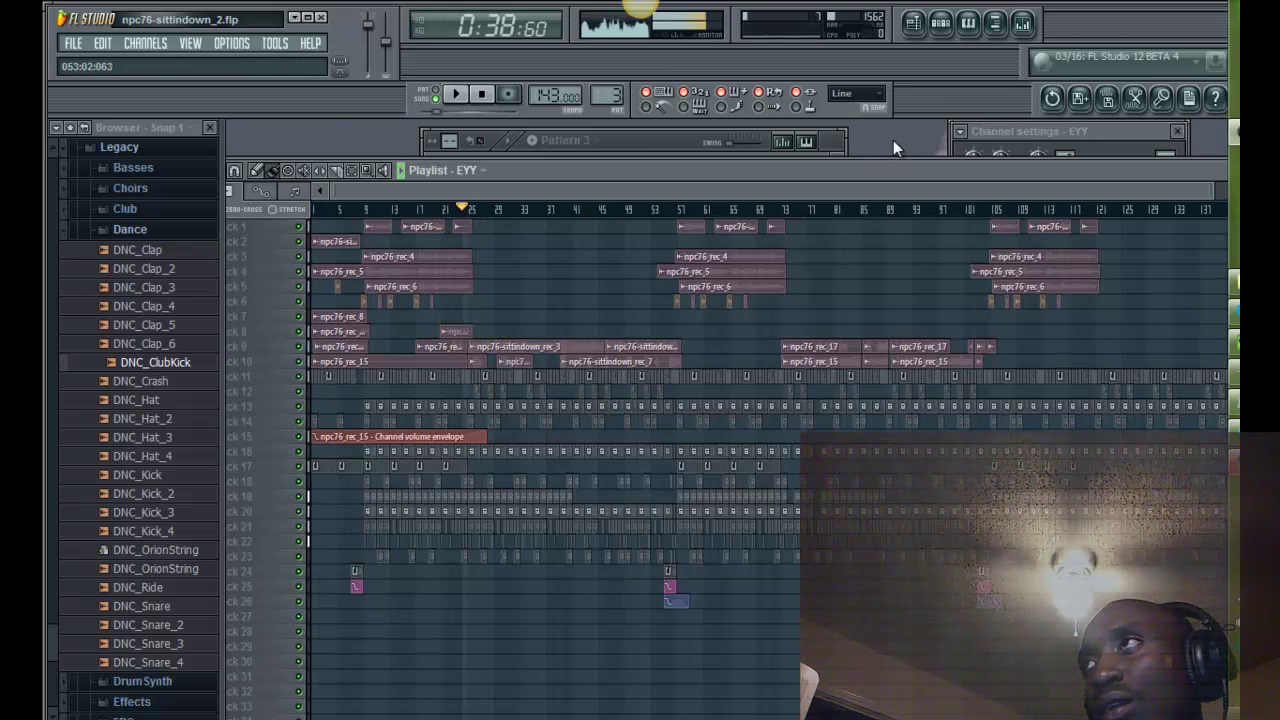
Step: Filter the channel list to Unsorted to view the instrument channels, and return to the playlist
left_click(967, 22)
scroll(668, 274, "down", 10)
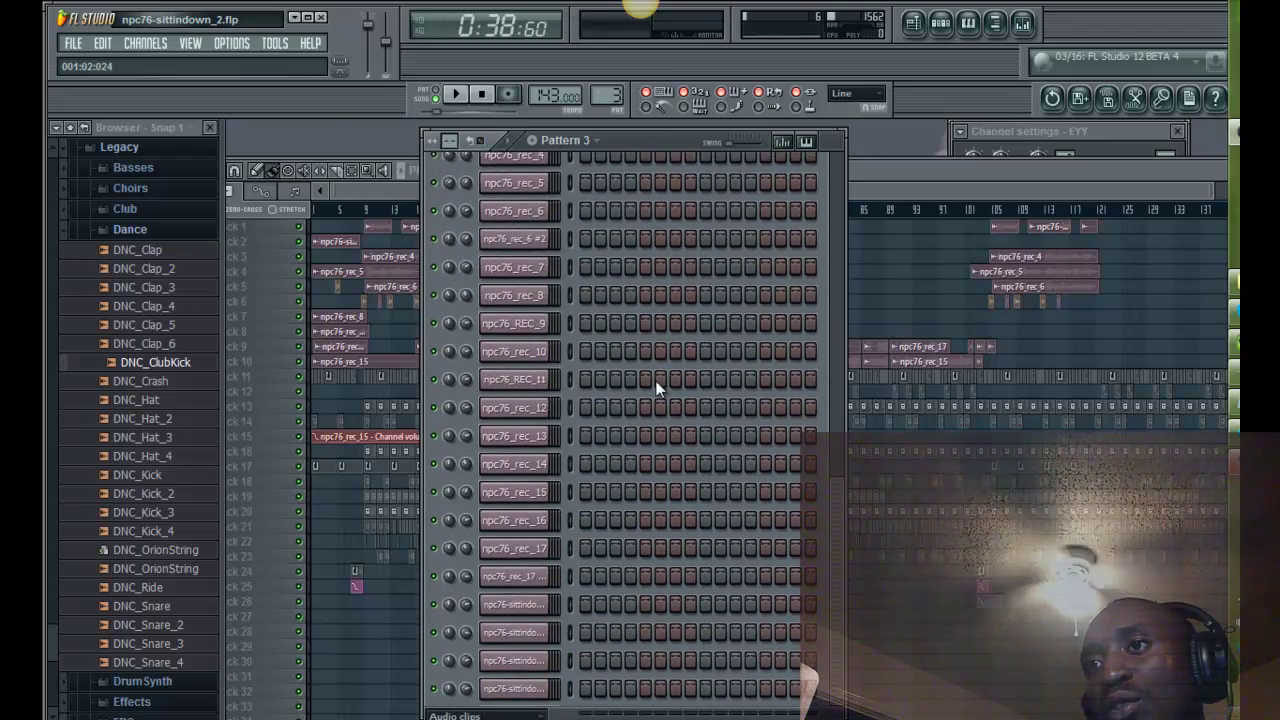
left_click(458, 715)
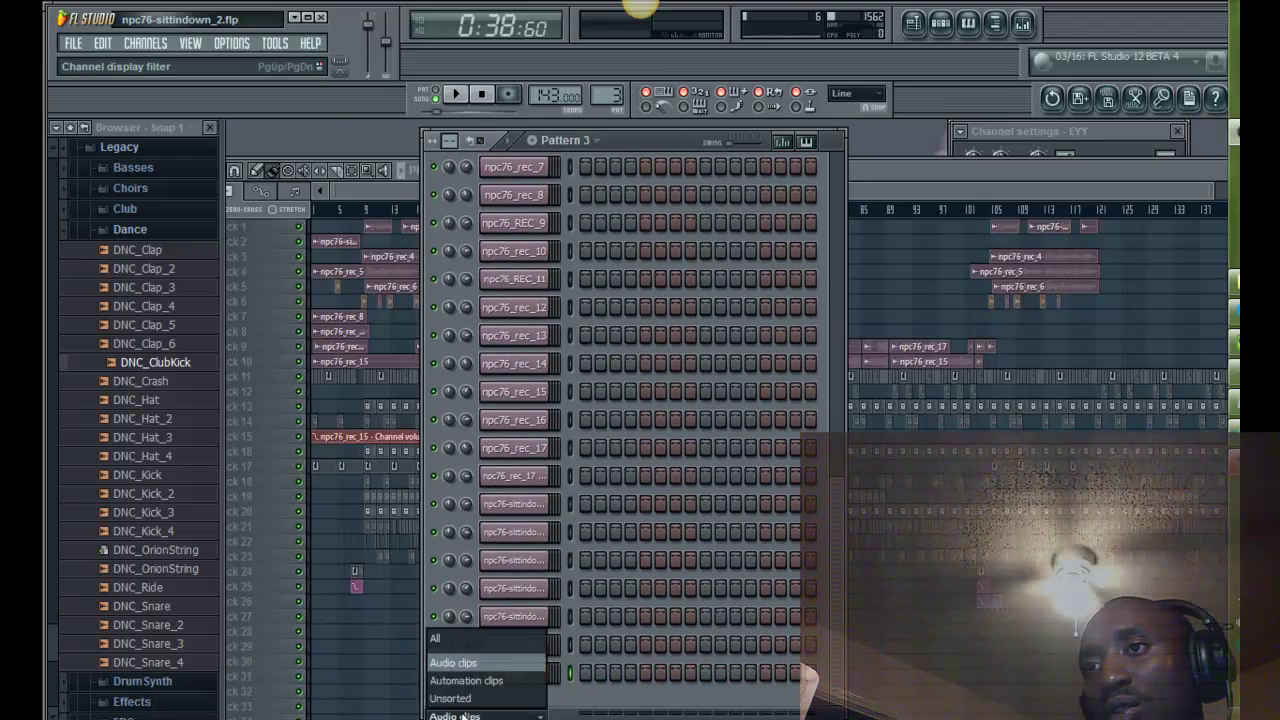
left_click(462, 698)
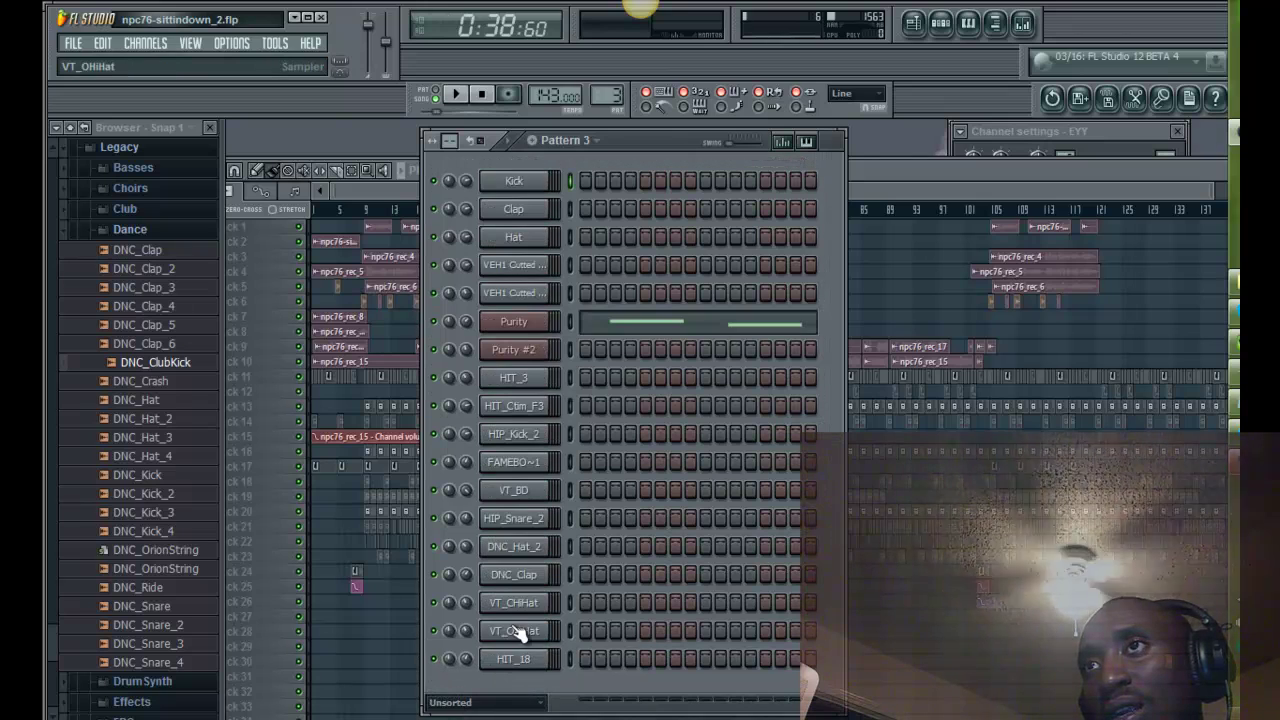
left_click(902, 174)
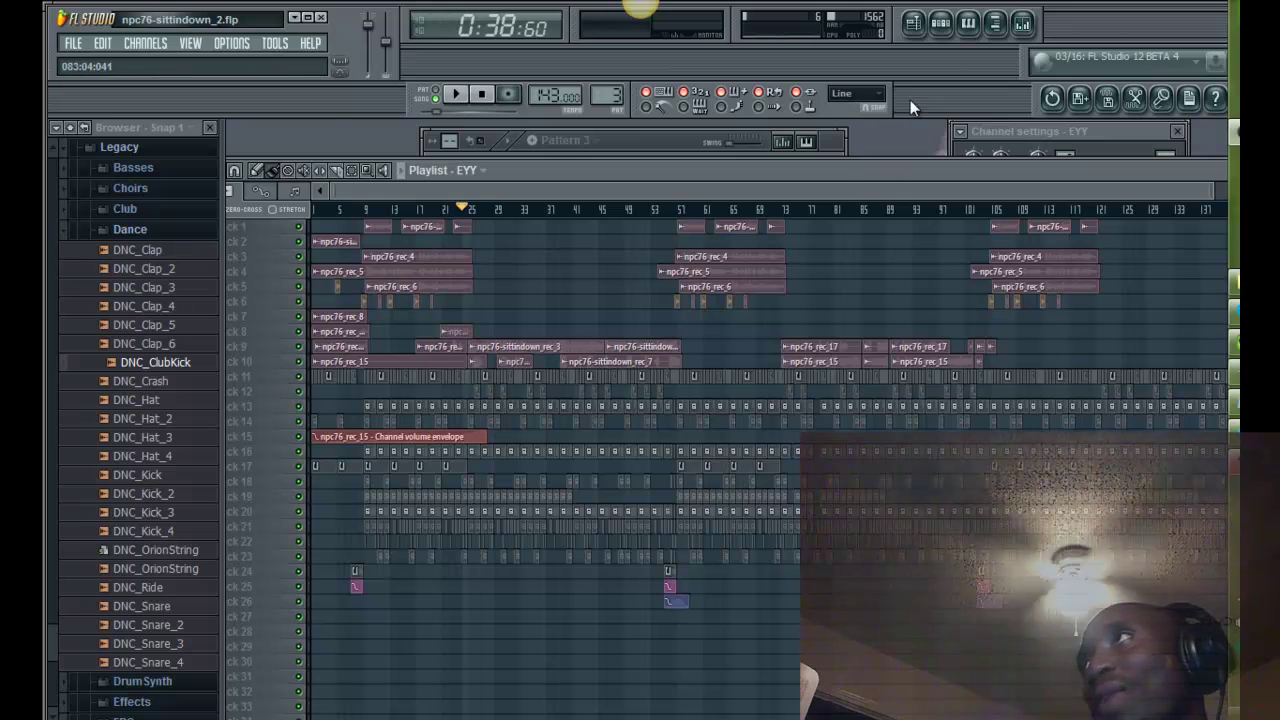
Step: Solo playlist track 11 and unmute tracks 9, 10 and 13 so the vocals play with only a sparse beat
right_click(299, 378)
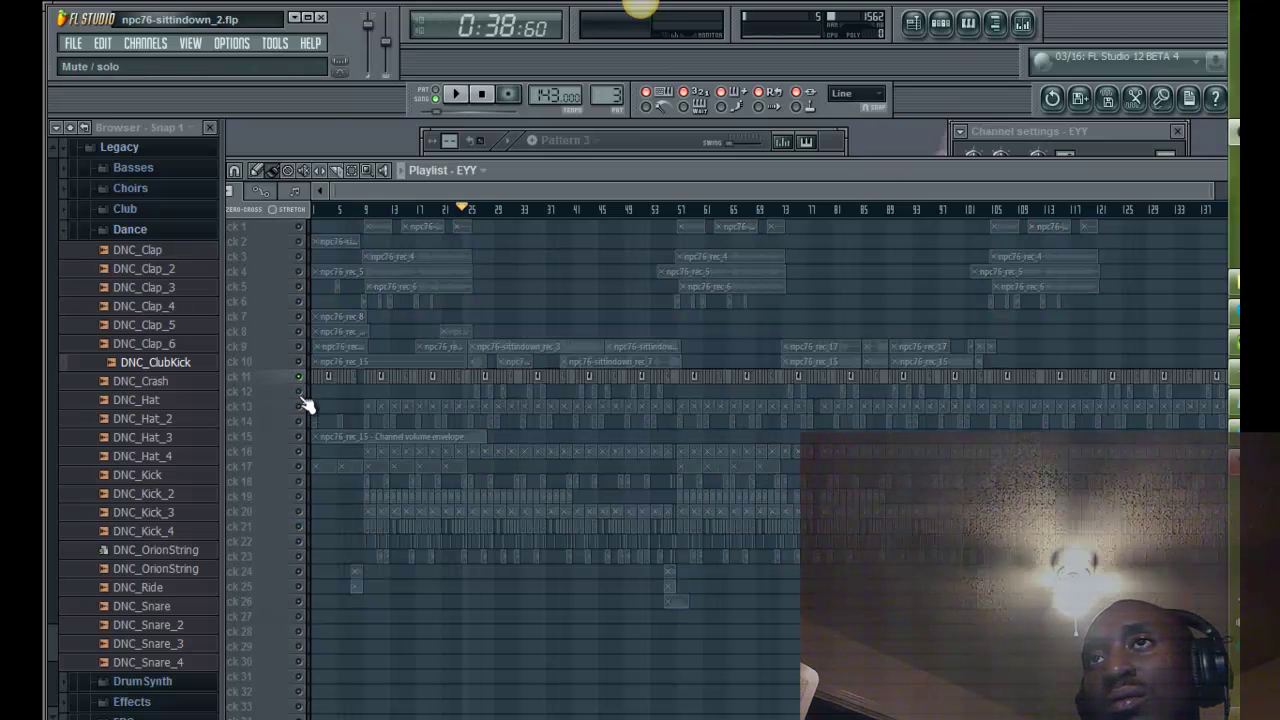
right_click(300, 382)
right_click(299, 378)
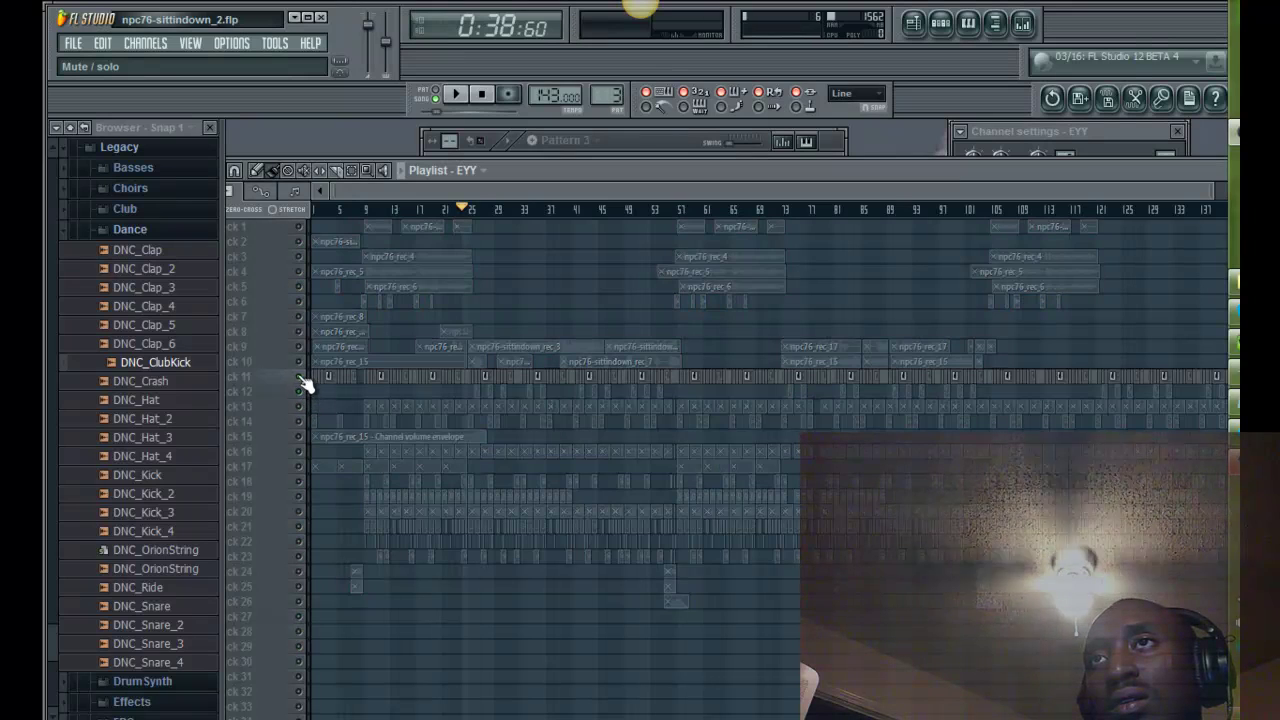
left_click(299, 363)
left_click(298, 350)
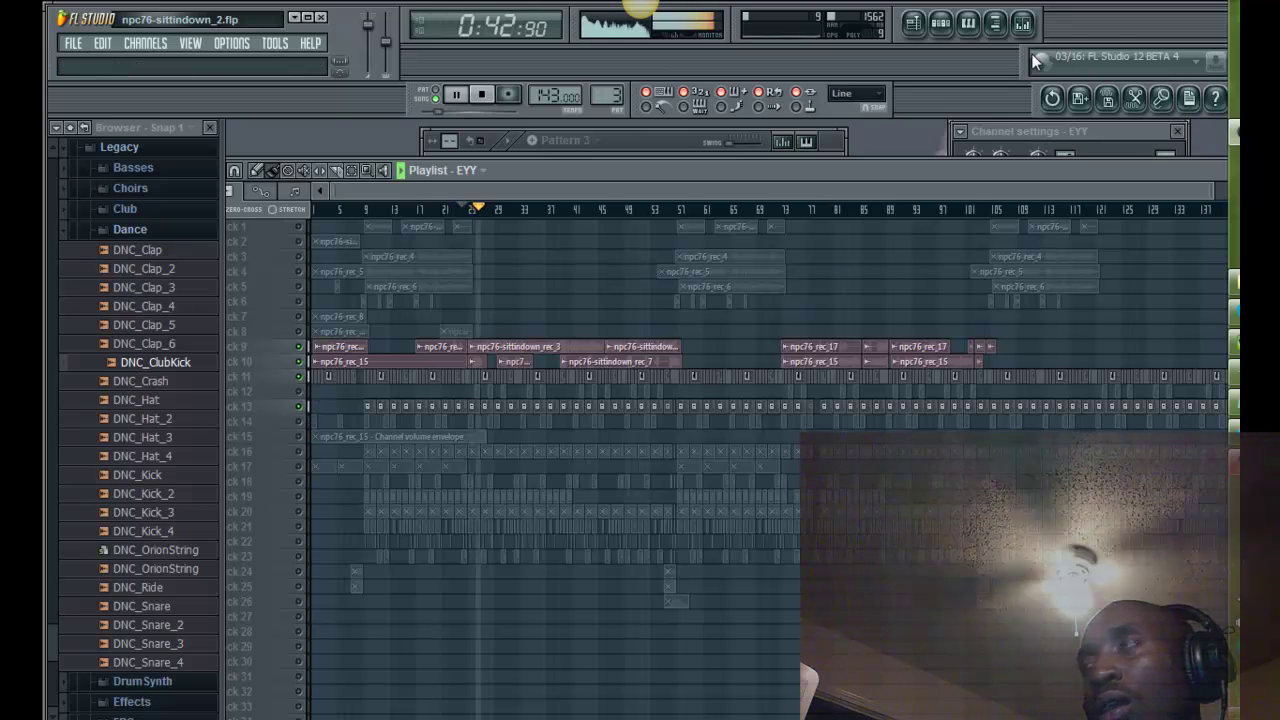
Step: Play the reduced arrangement from about bar 24 while checking the mixer levels and the REC track's Fruity Parametric EQ 2
key("space")
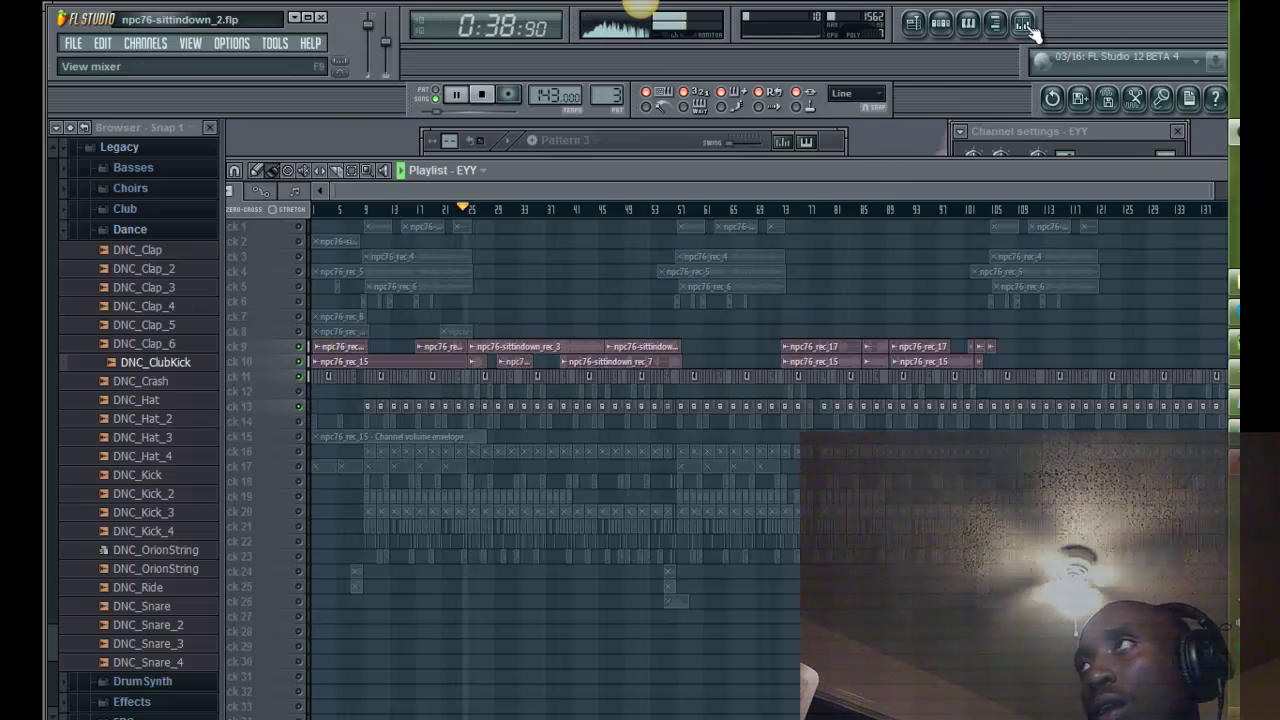
key("space")
left_click(1024, 24)
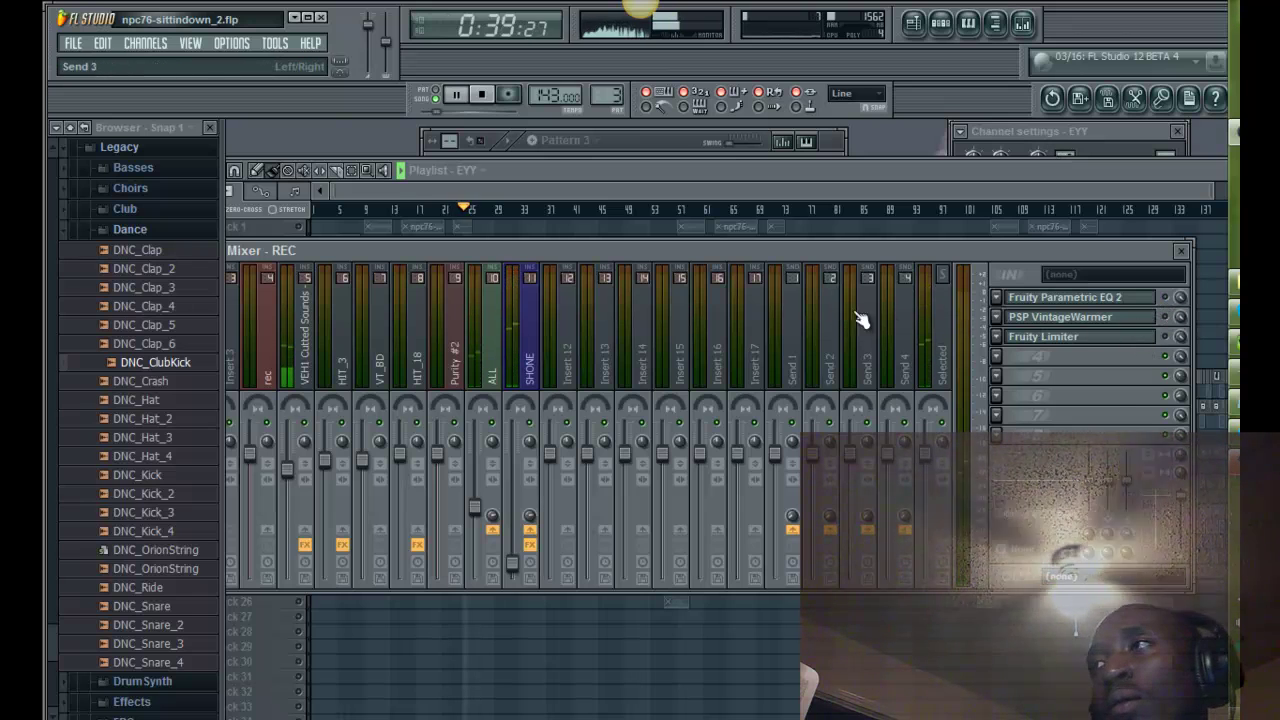
left_click(1082, 302)
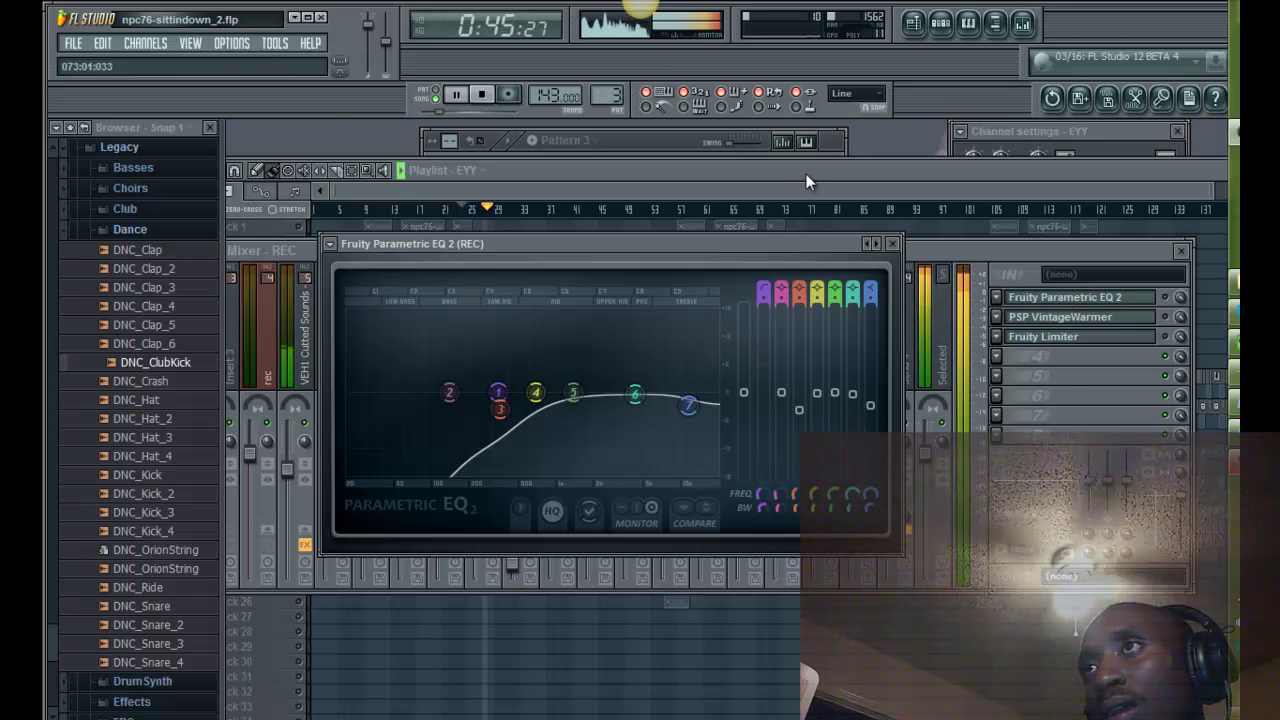
left_click(928, 258)
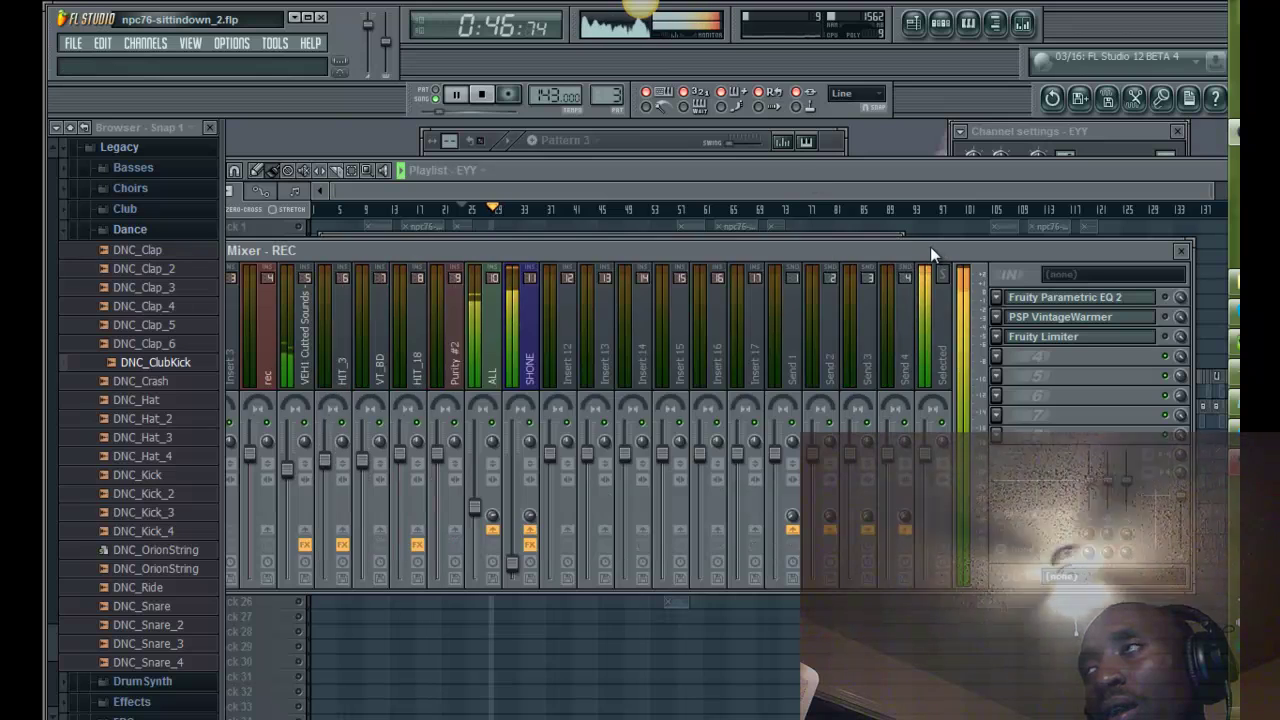
Step: Stop playback and check the mixer routing of the npc76-sittindown_rec_7 clip on playlist track 10
left_click(766, 194)
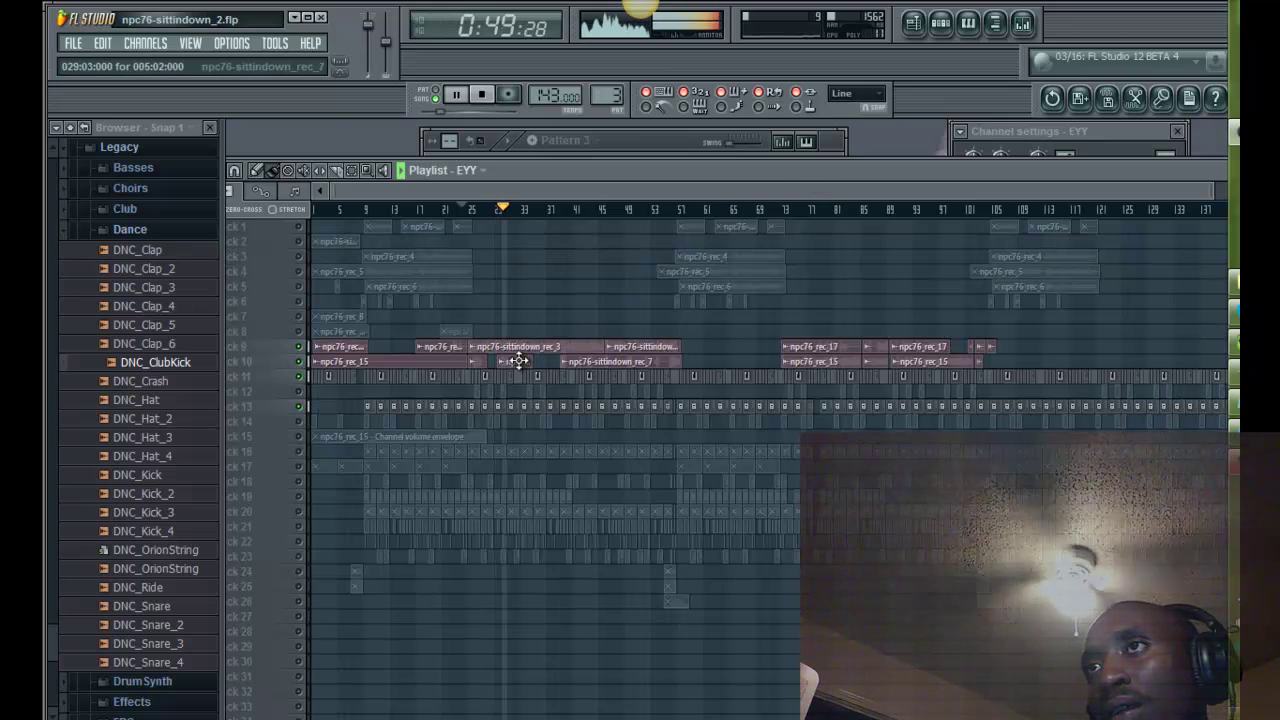
key("space")
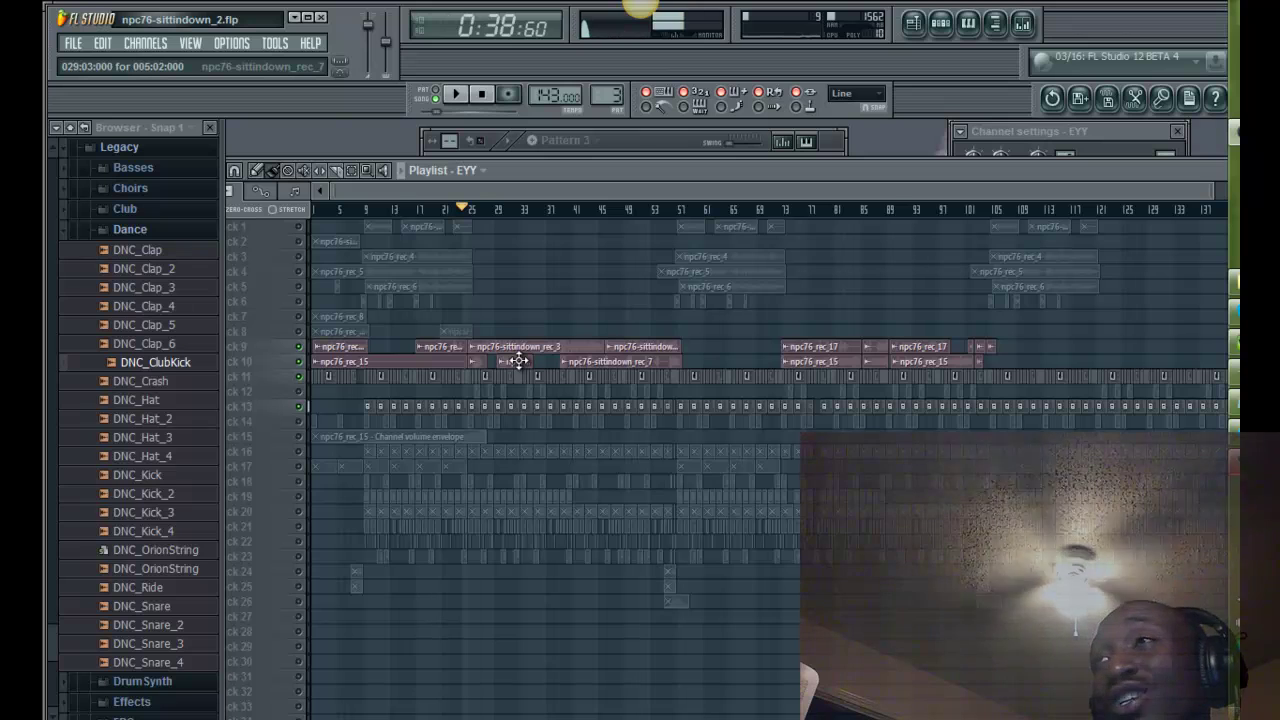
double_click(517, 361)
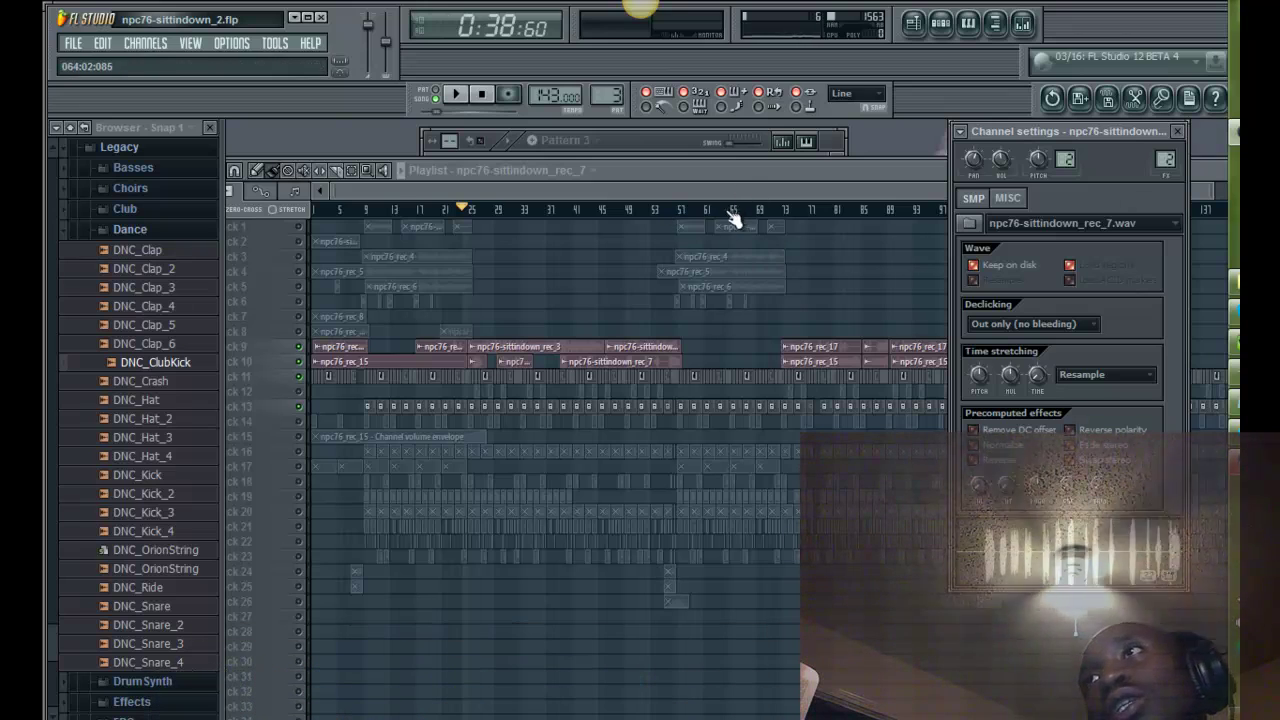
left_click(758, 183)
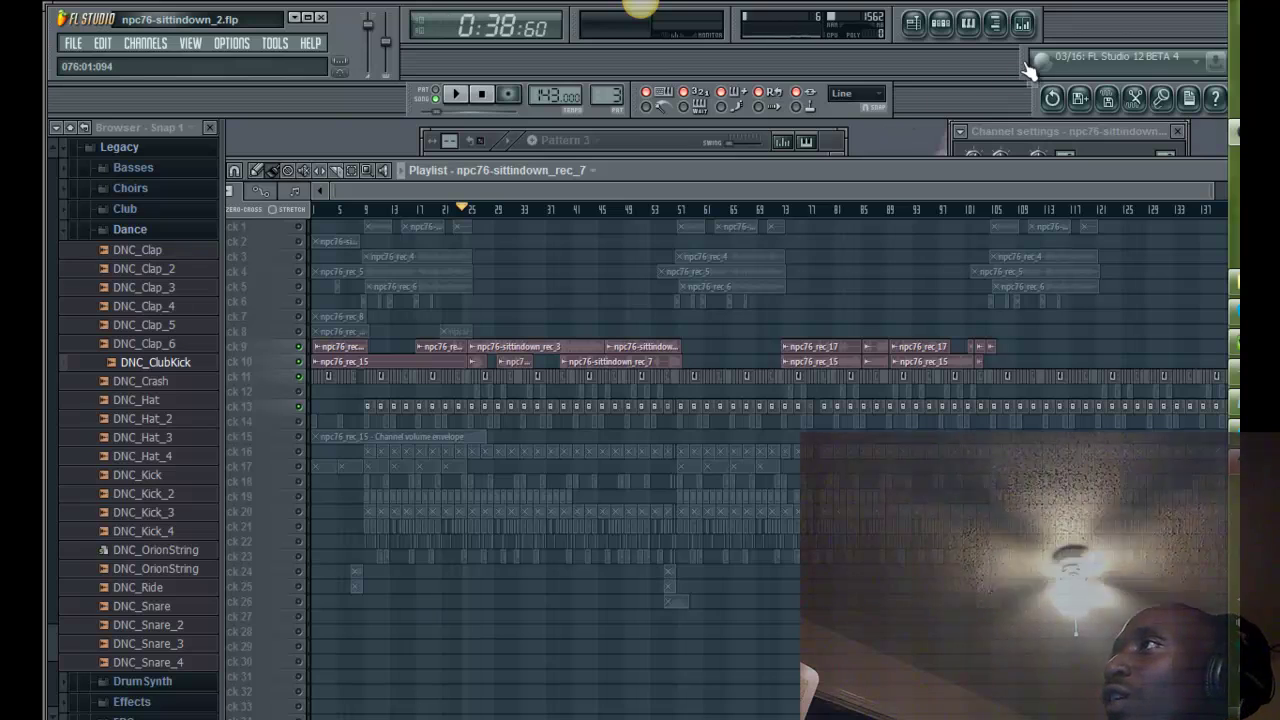
Step: While auditioning the vocals, lower the REC EQ's band 1 high-pass frequency and shift band 3 slightly lower in frequency with less cut
left_click(1021, 24)
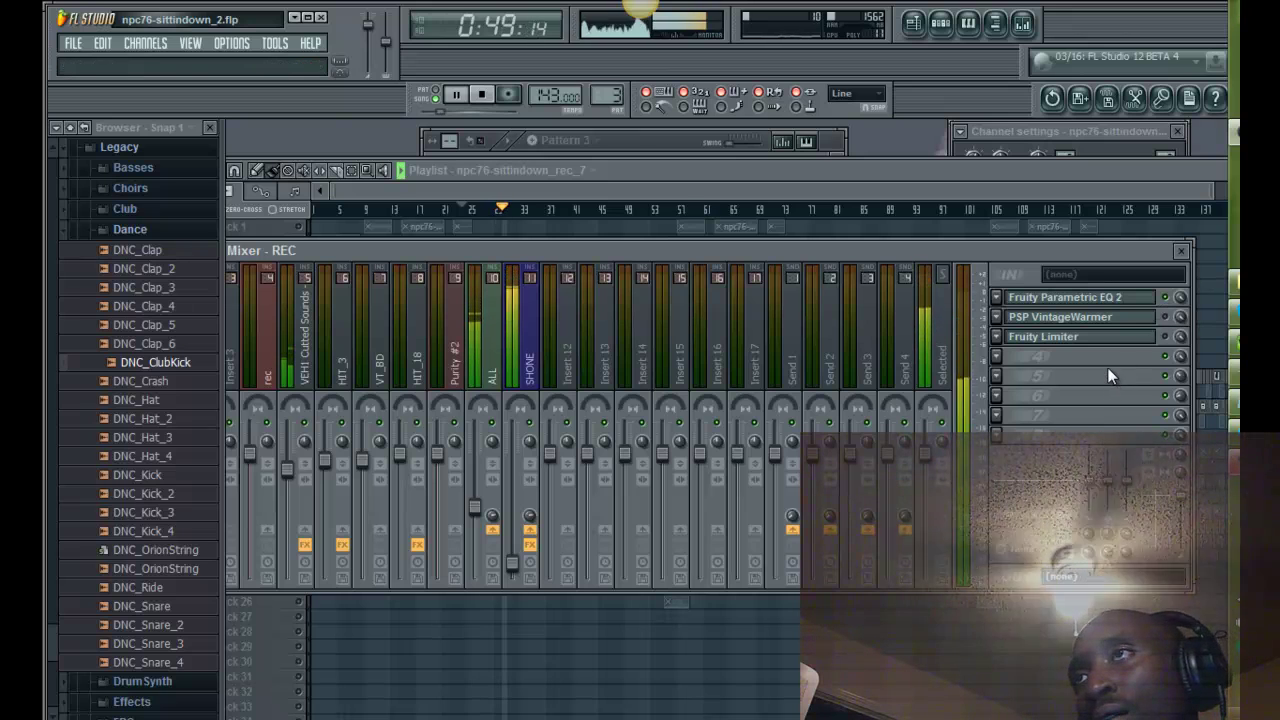
key("space")
left_click(1157, 296)
key("space")
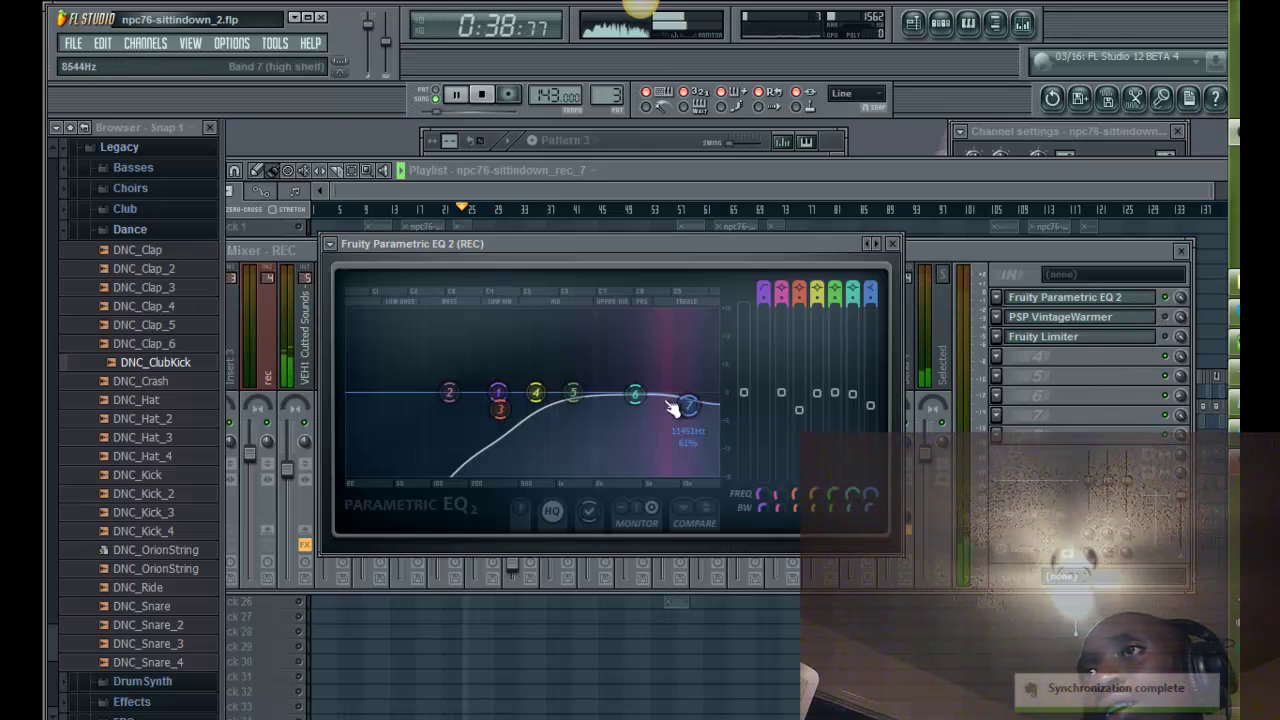
left_click_drag(686, 414, 481, 393)
key("space")
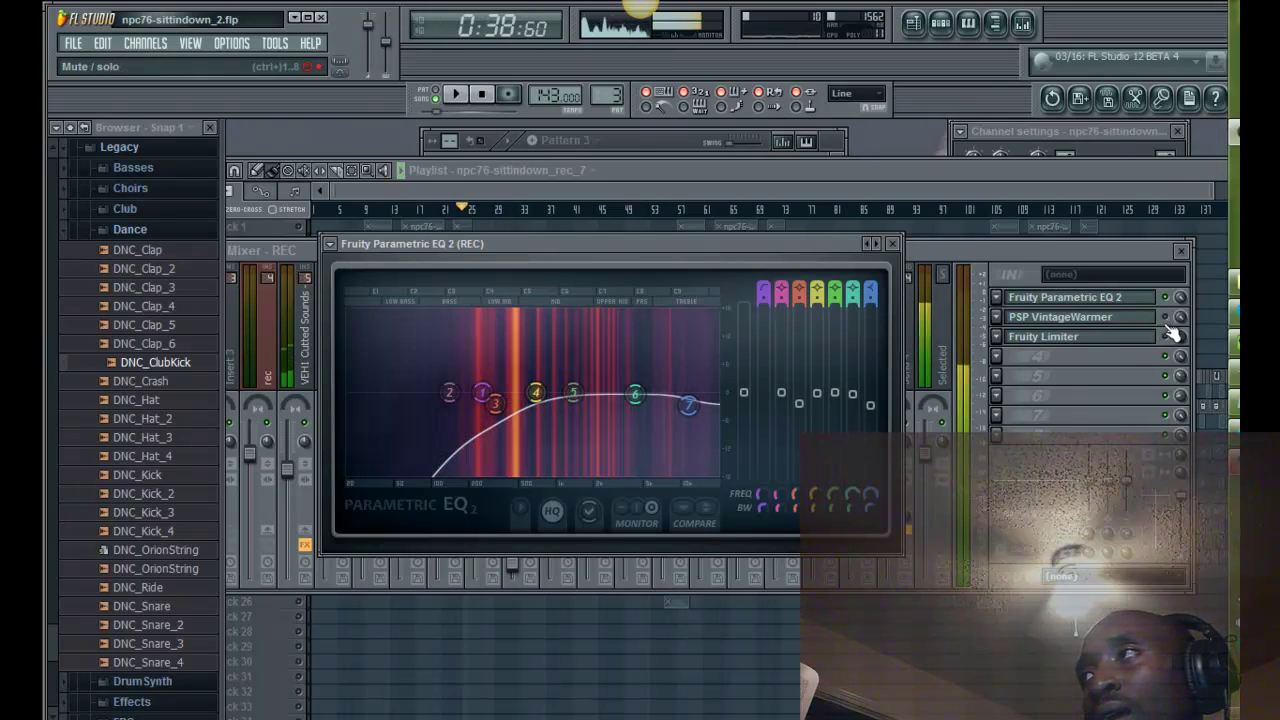
Step: Open the REC track's Fruity Limiter and compare its limiter and compressor controls
left_click(1130, 342)
left_click(1135, 346)
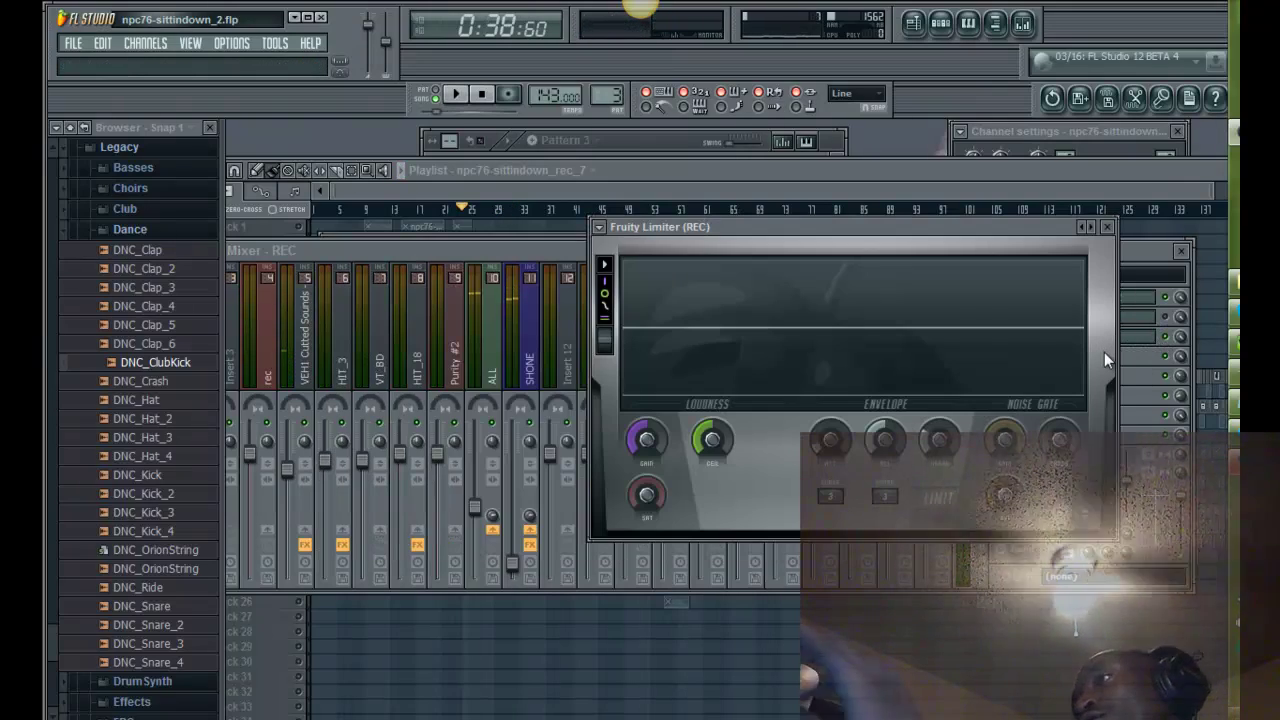
left_click(940, 520)
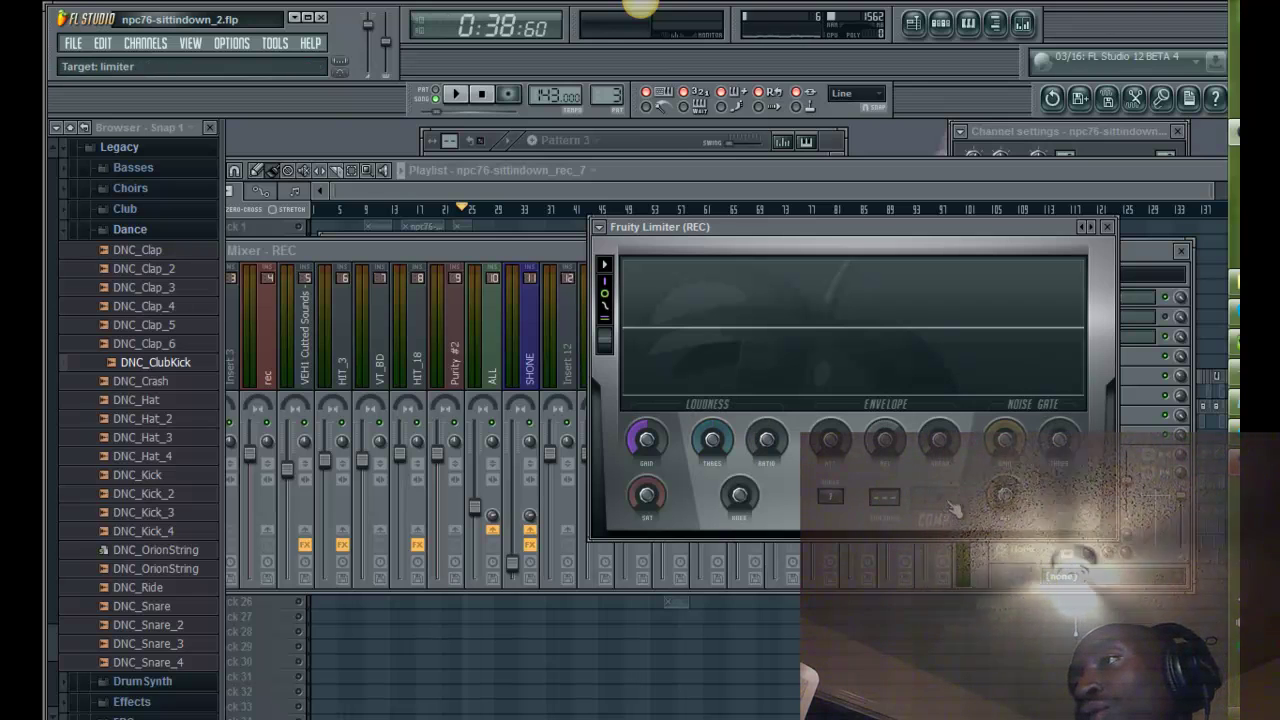
left_click(952, 510)
Step: Try a different Fruity Limiter gain on the REC track while the vocals play
key("space")
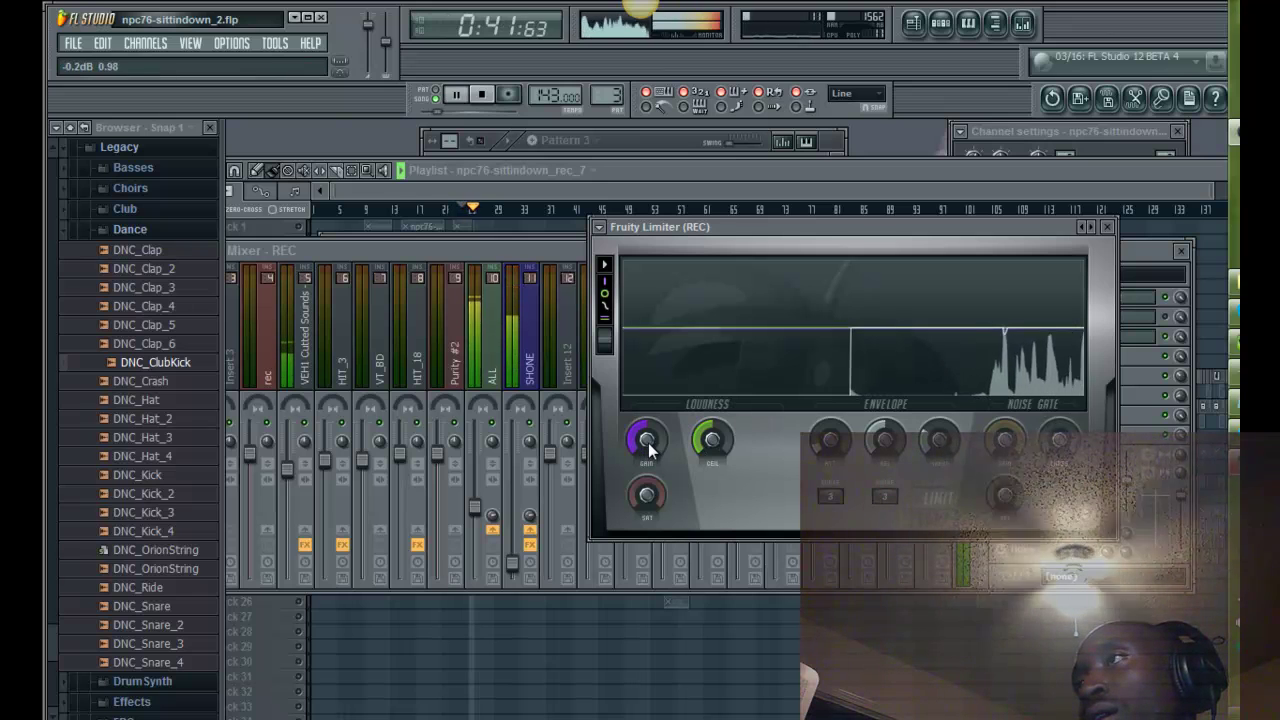
mouse_move(647, 443)
left_mouse_down()
mouse_move(672, 598)
mouse_move(660, 432)
mouse_move(652, 468)
mouse_move(647, 438)
mouse_move(643, 458)
left_mouse_up()
key("space")
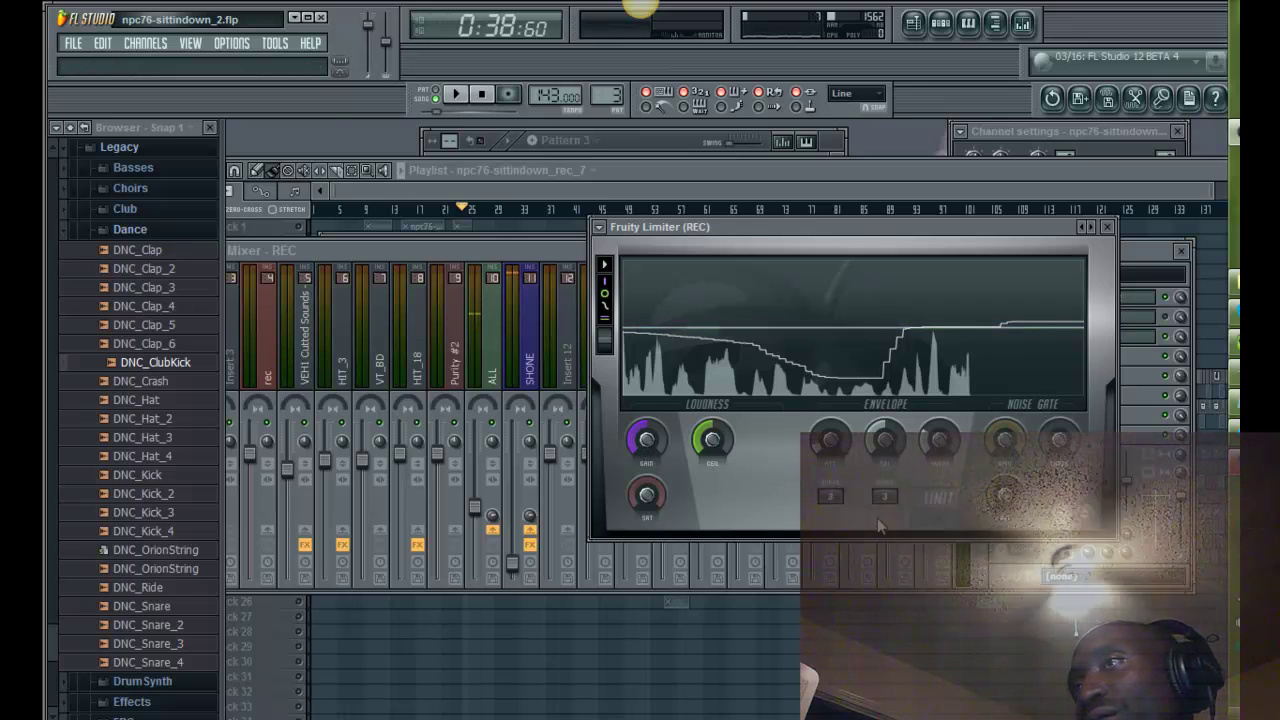
Step: During playback, load the For drums (slight saturation) preset in the REC track's Fruity Limiter and lower its compressor threshold to about -21.2 dB
left_click(905, 480)
key("space")
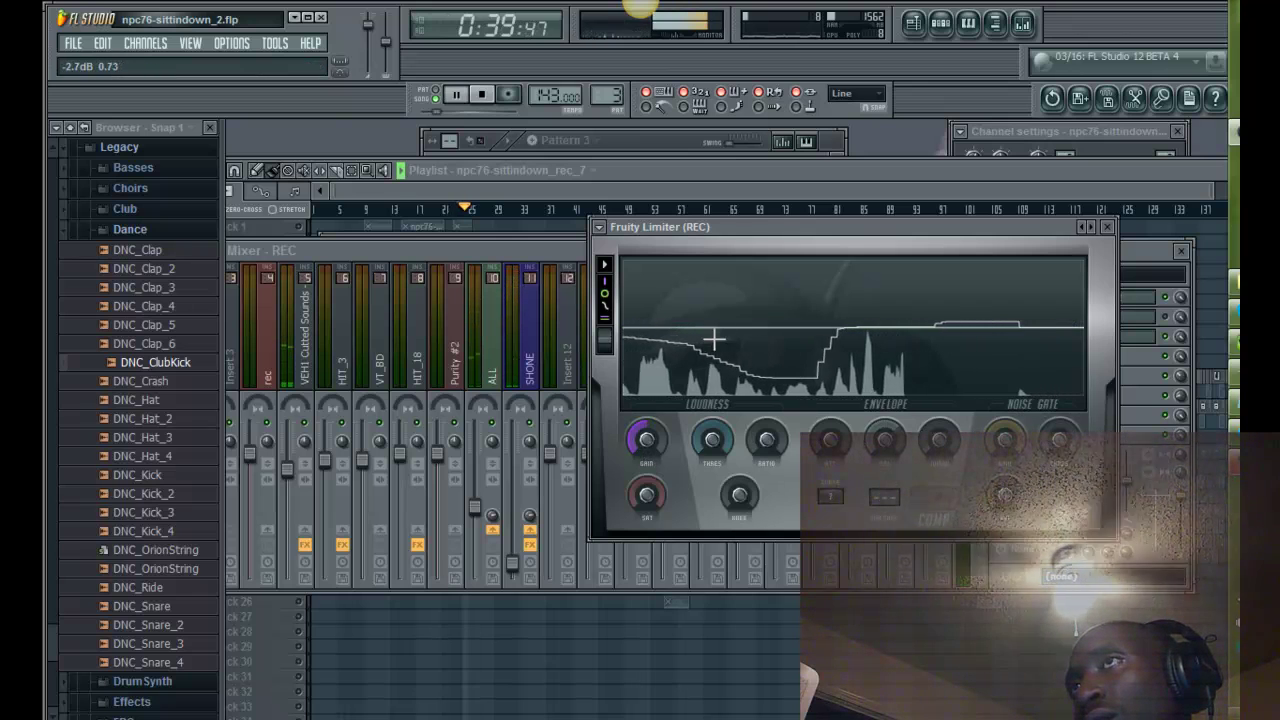
left_click(600, 227)
mouse_move(610, 277)
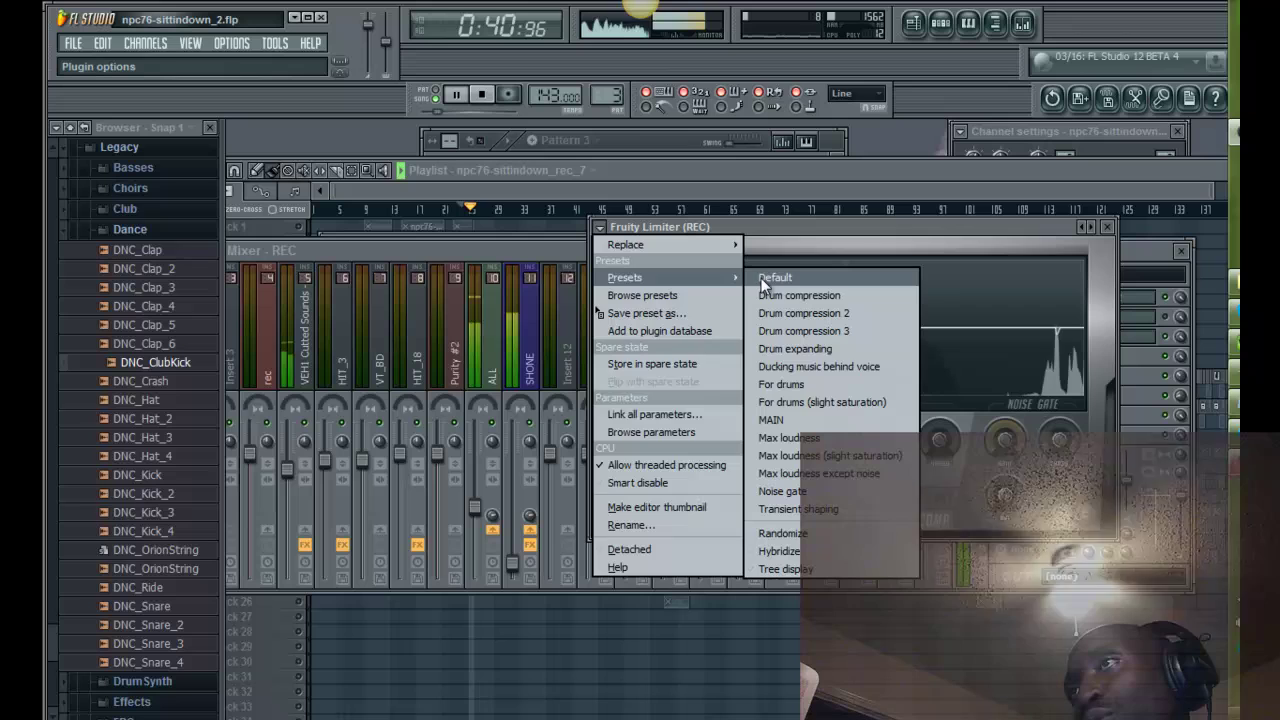
left_click(795, 405)
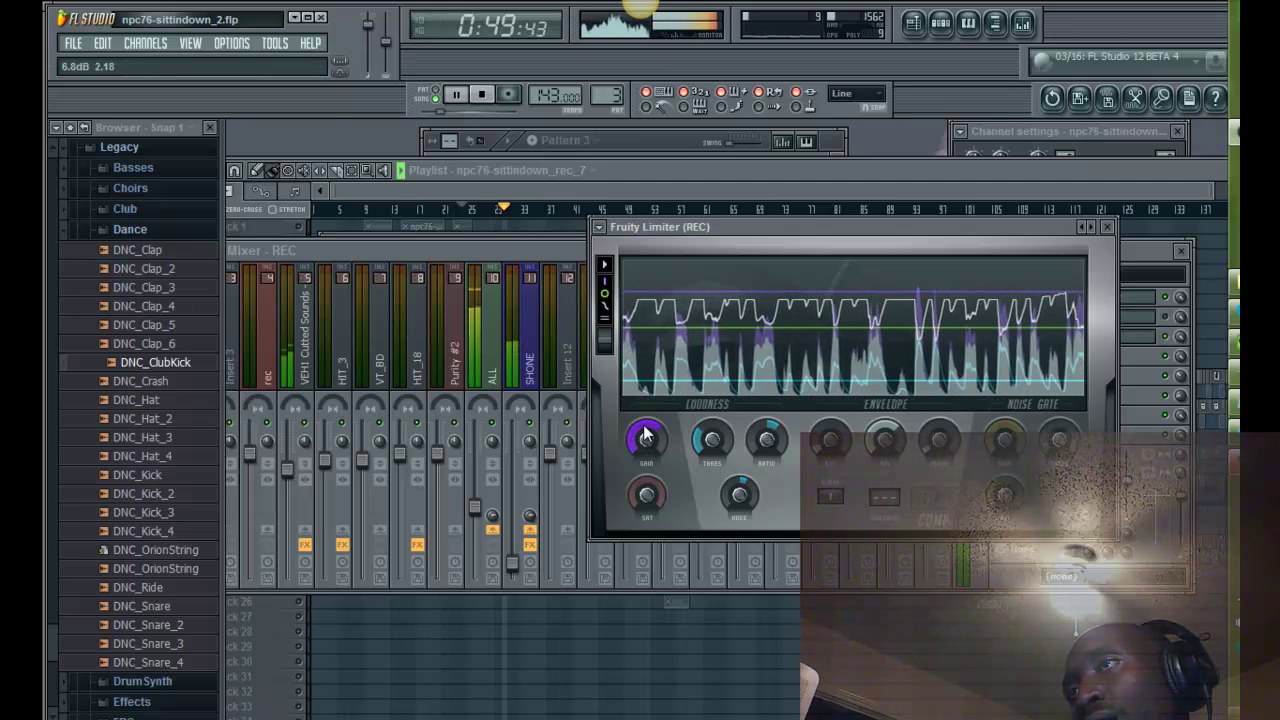
left_click_drag(715, 442, 663, 446)
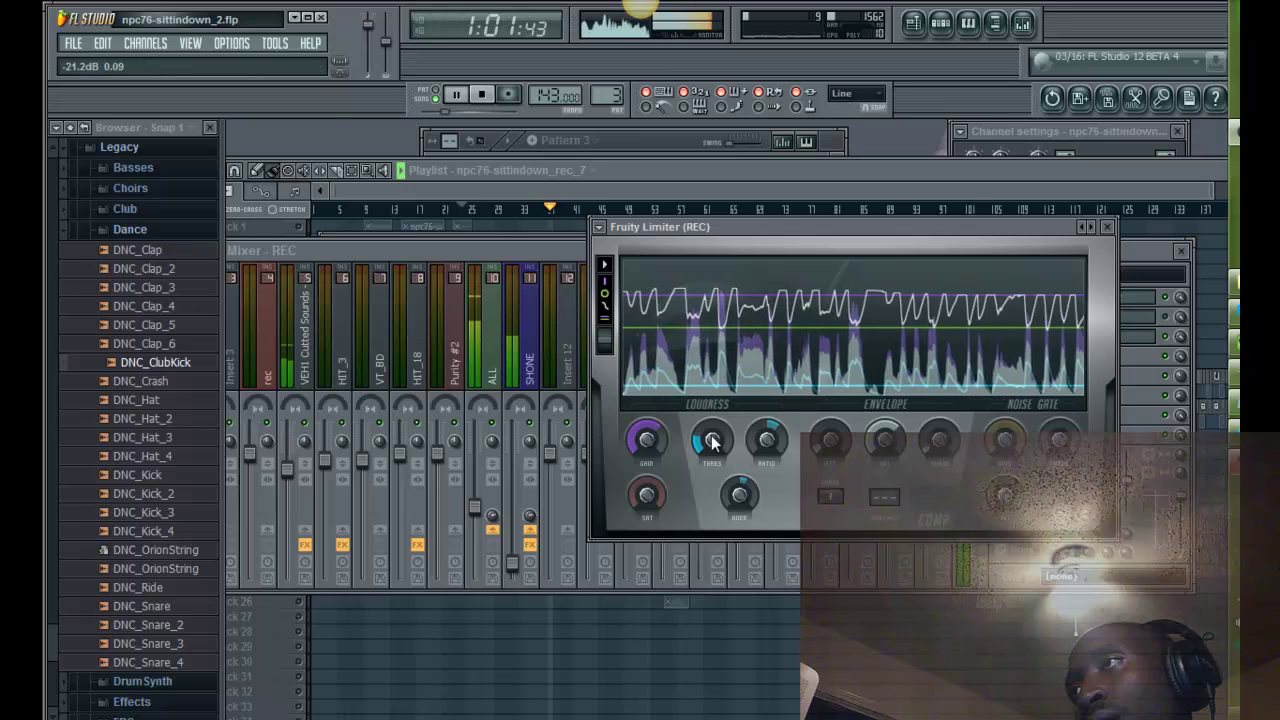
Step: Restart the vocal playback and enable PSP VintageWarmer in the REC track's effect chain
left_click(1145, 251)
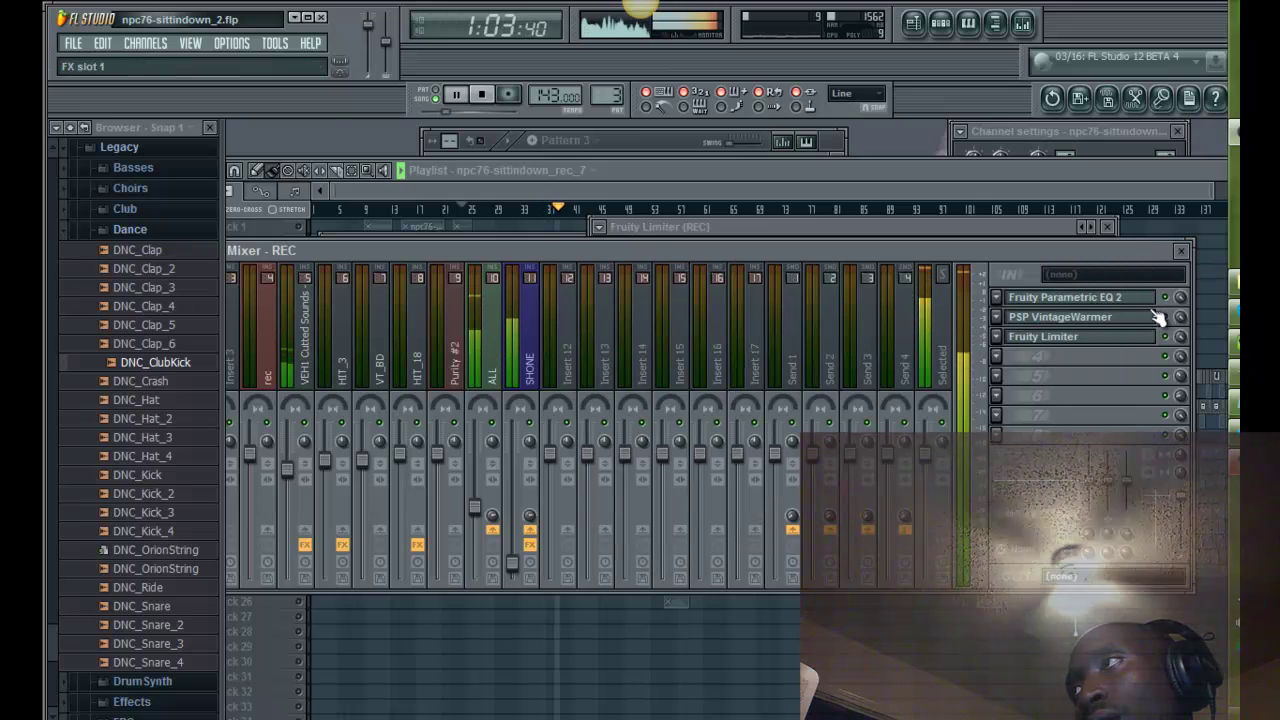
key("space")
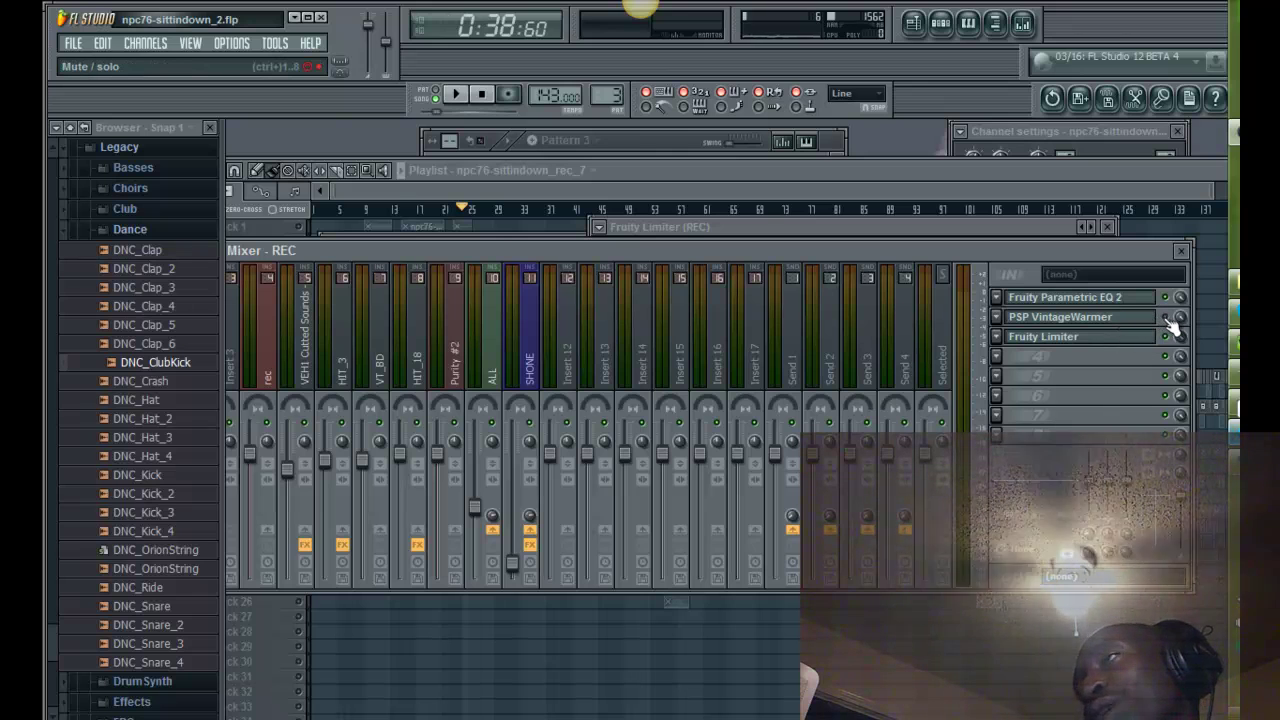
left_click(1135, 322)
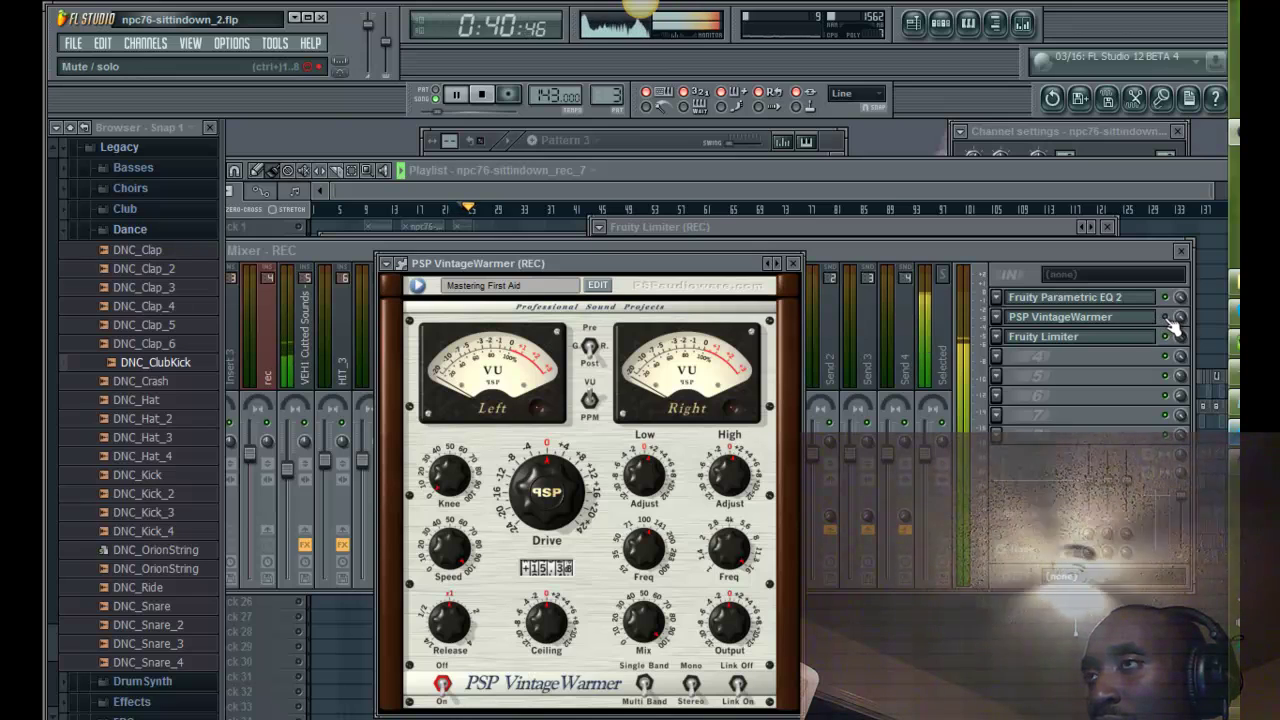
left_click(1175, 325)
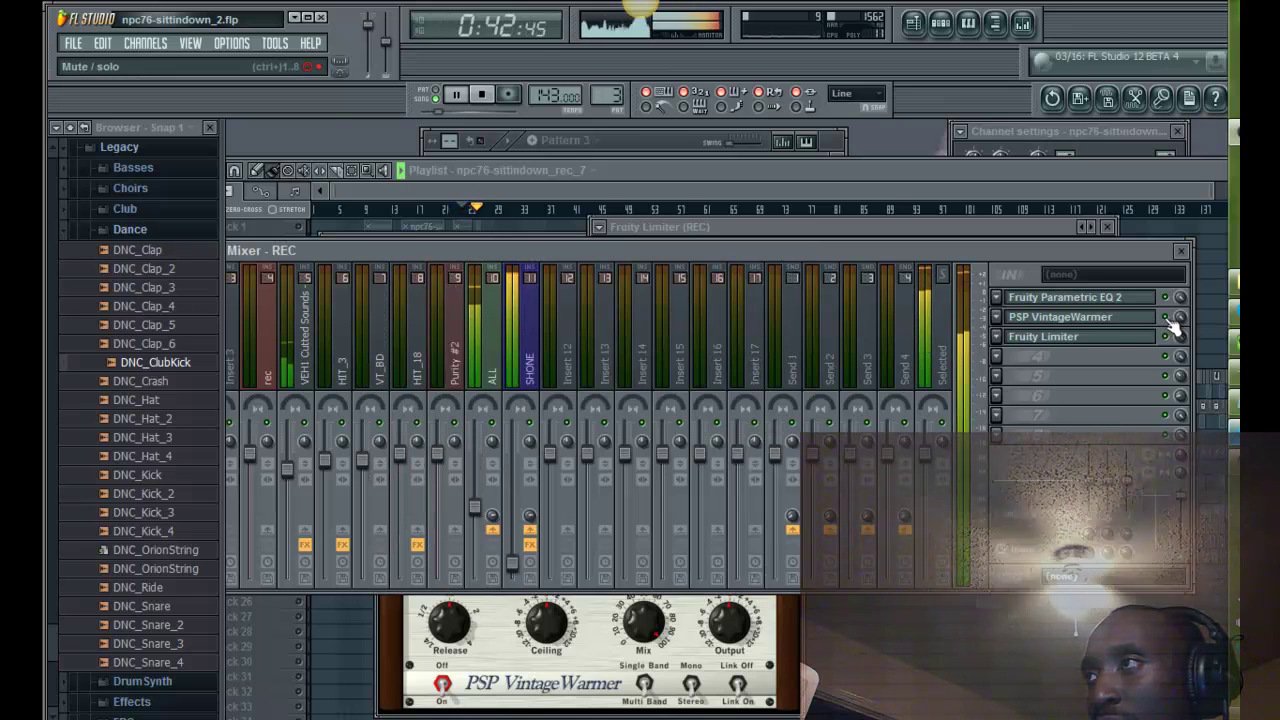
Step: Set the REC track's PSP VintageWarmer drive to about +3.4 while listening to the vocals
left_click(1135, 322)
left_click(1135, 322)
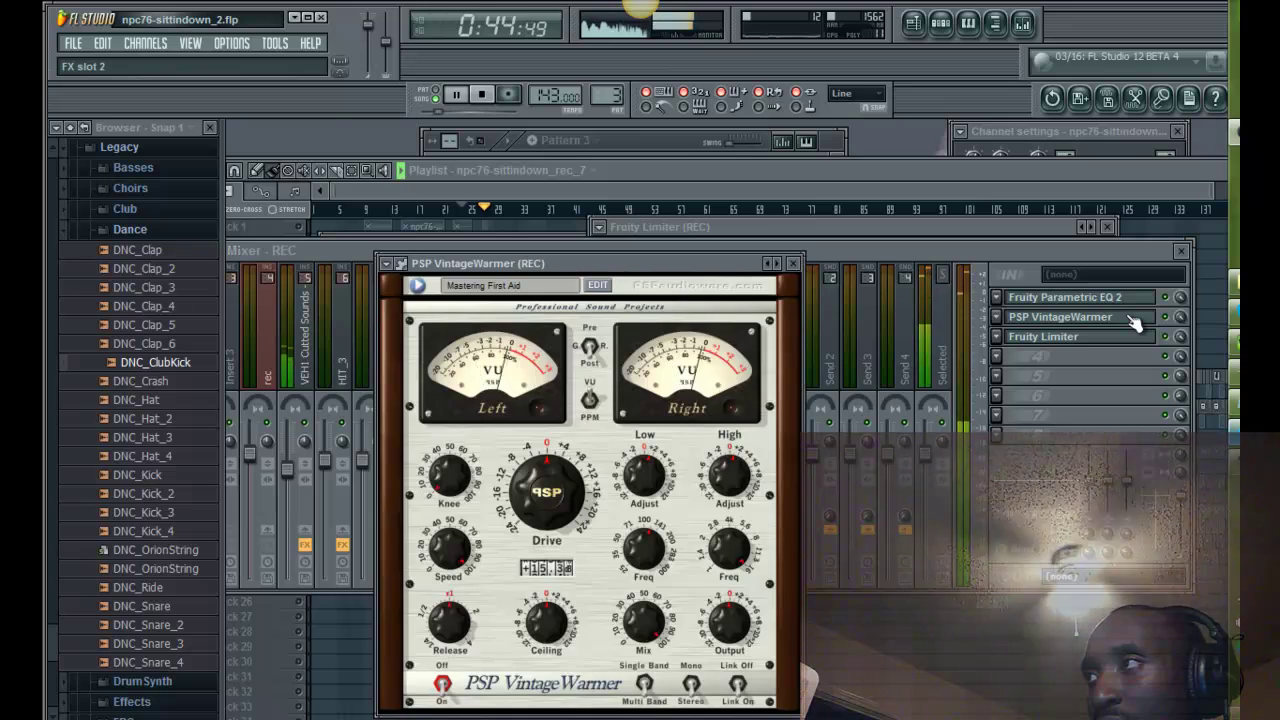
left_click(1135, 322)
left_click(1135, 322)
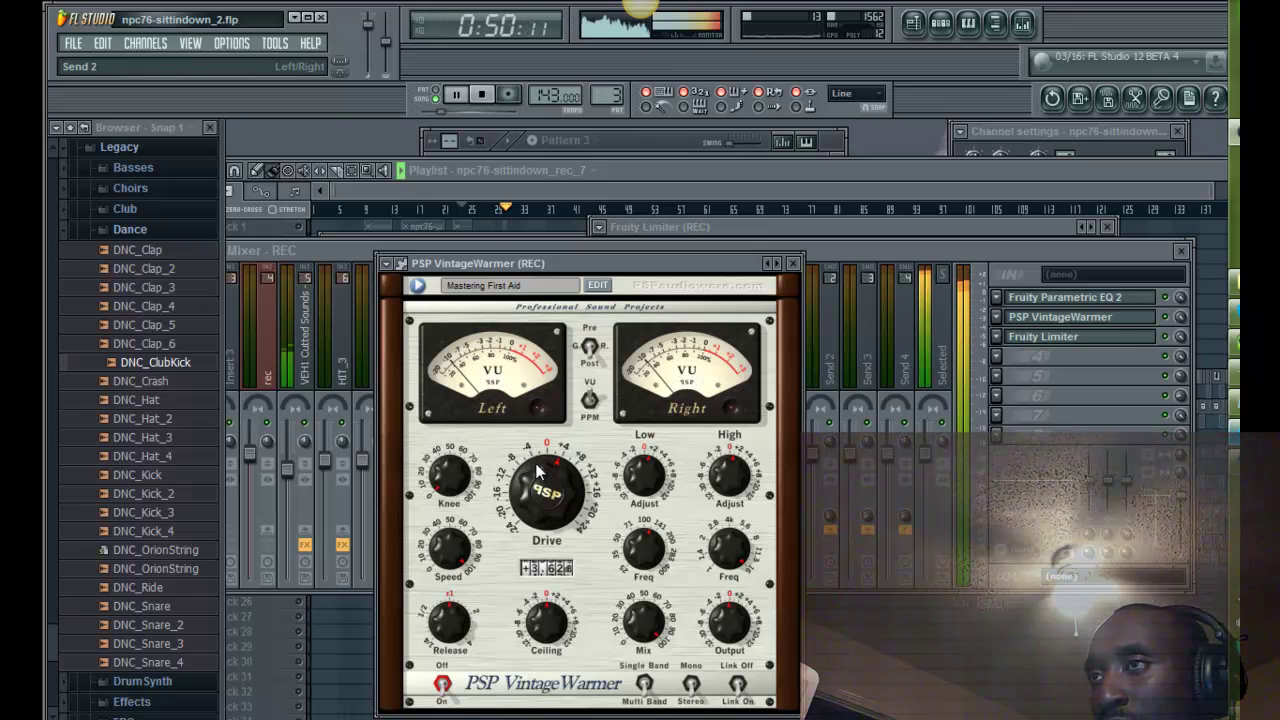
left_click_drag(538, 475, 540, 488)
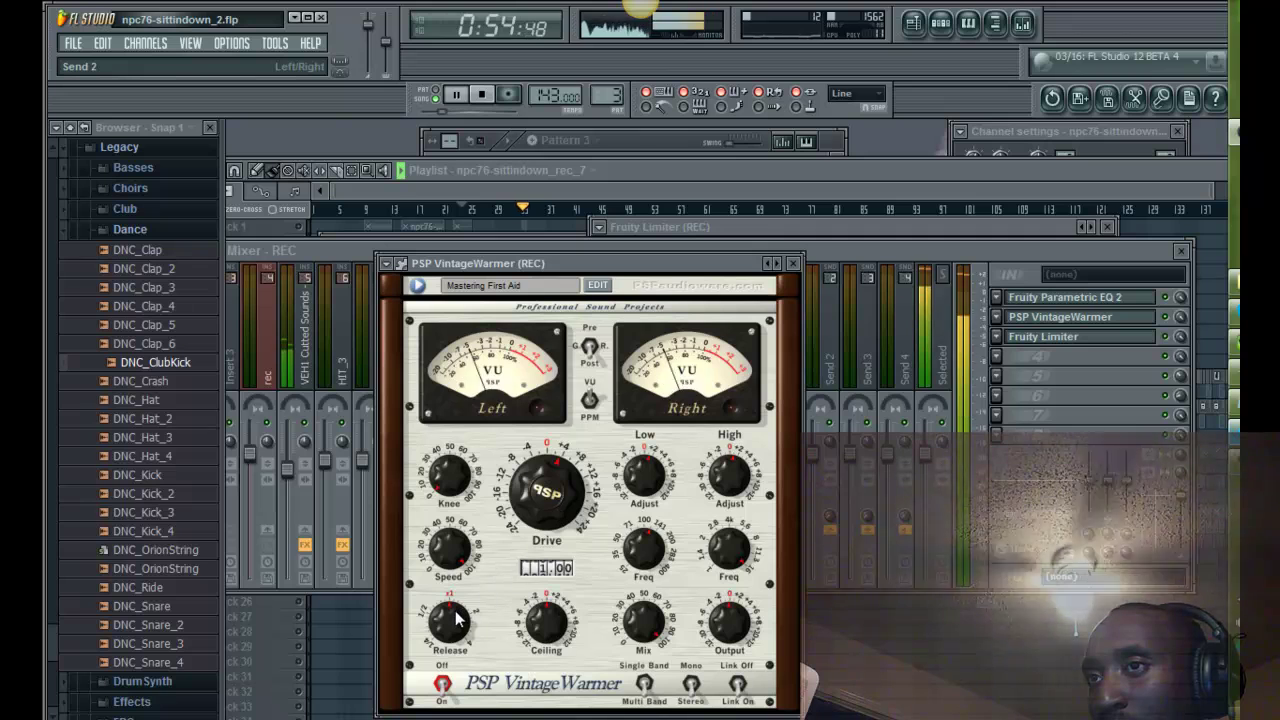
left_click_drag(641, 511, 657, 484)
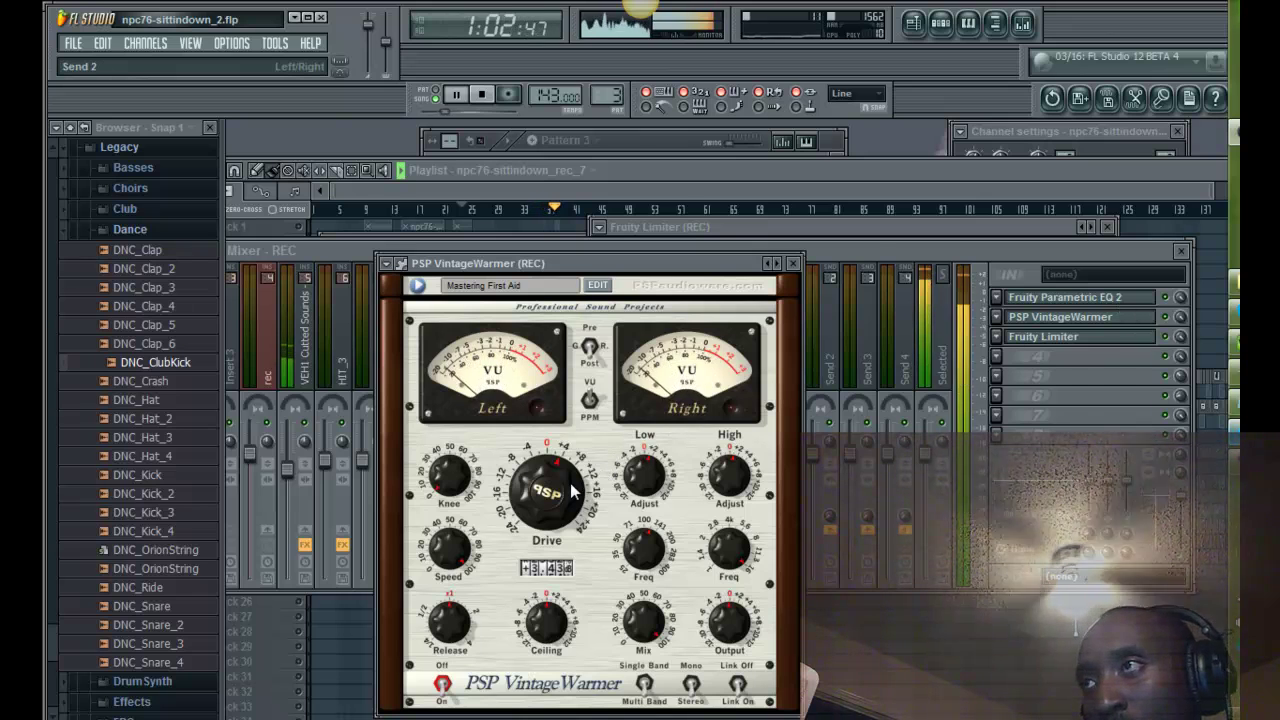
key("space")
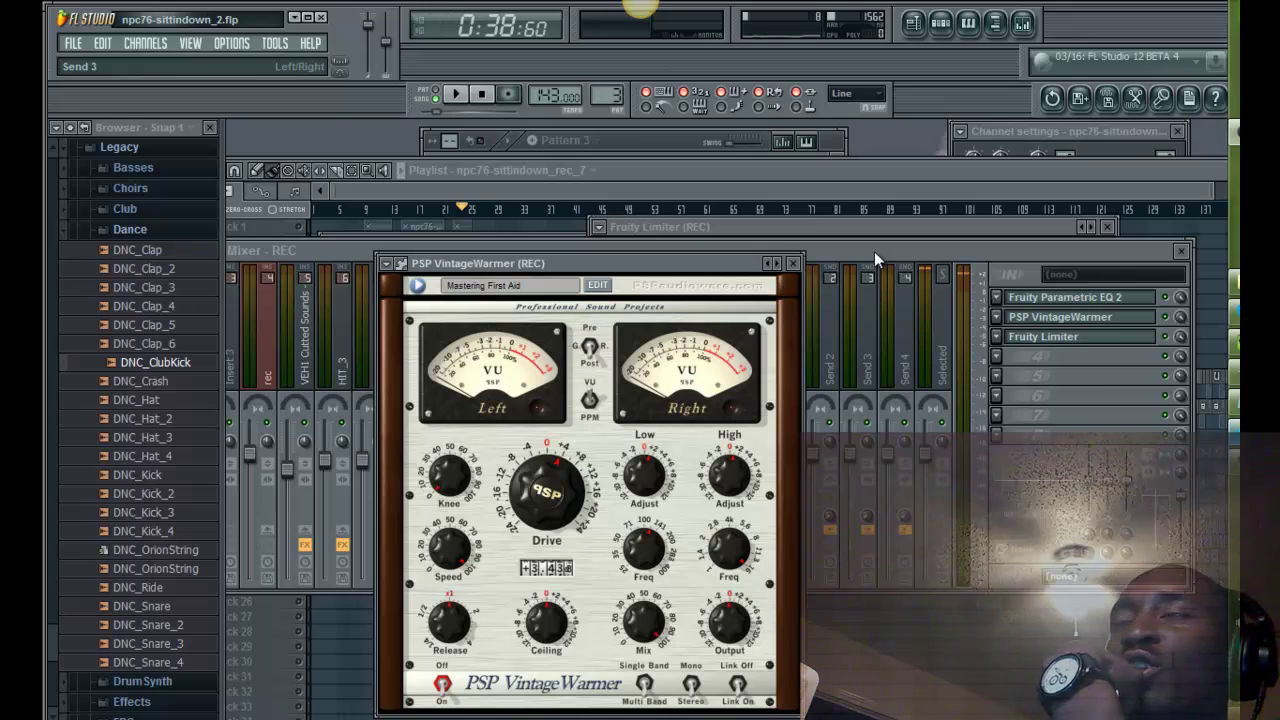
left_click(999, 353)
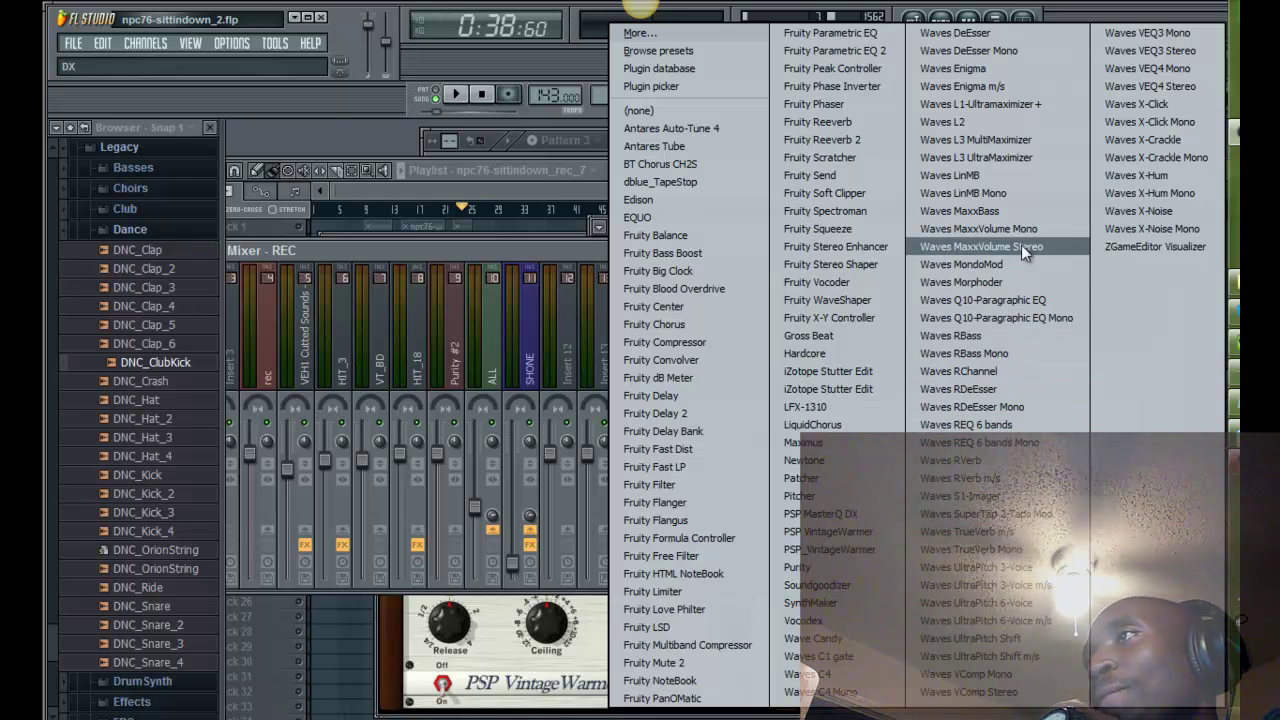
left_click(650, 591)
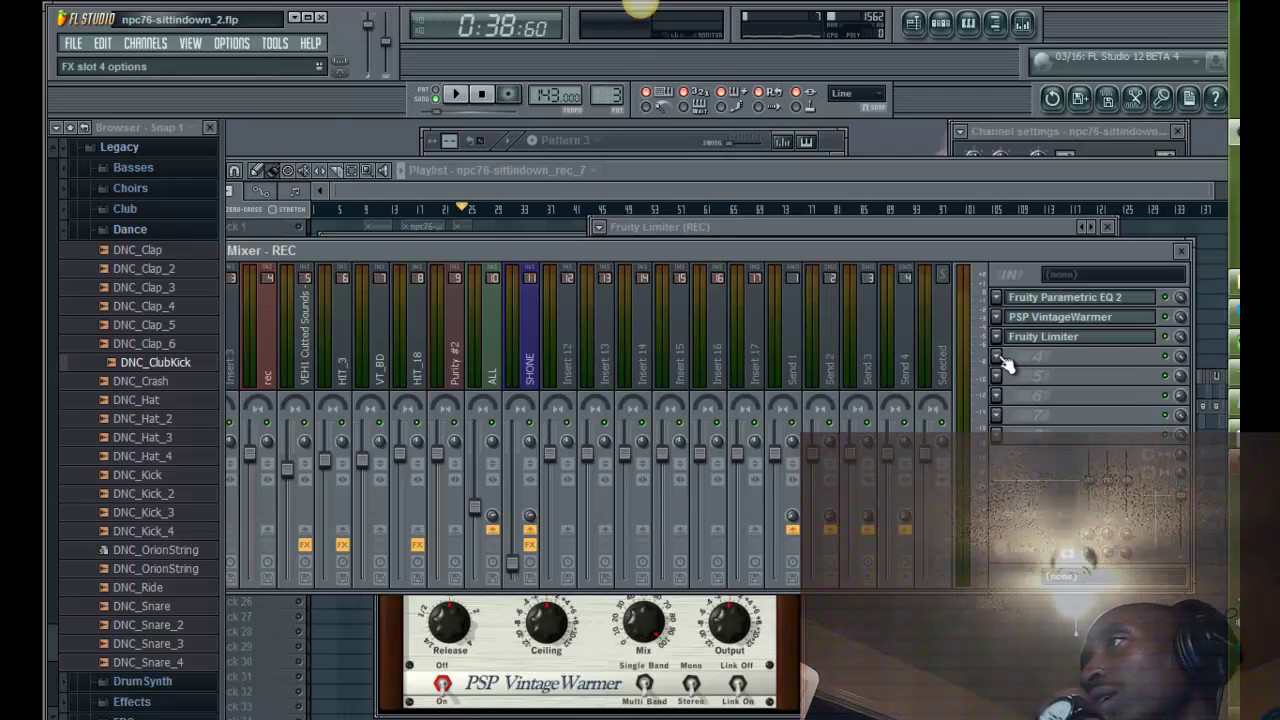
left_click(1000, 356)
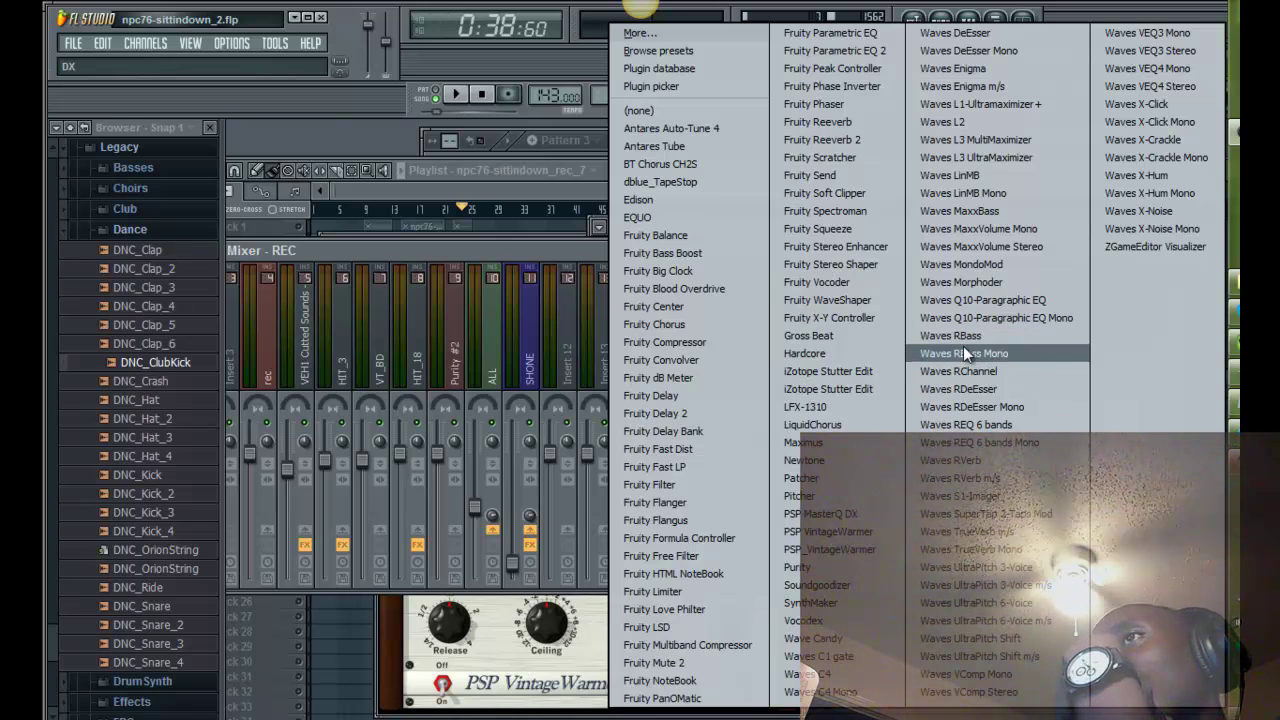
left_click(537, 254)
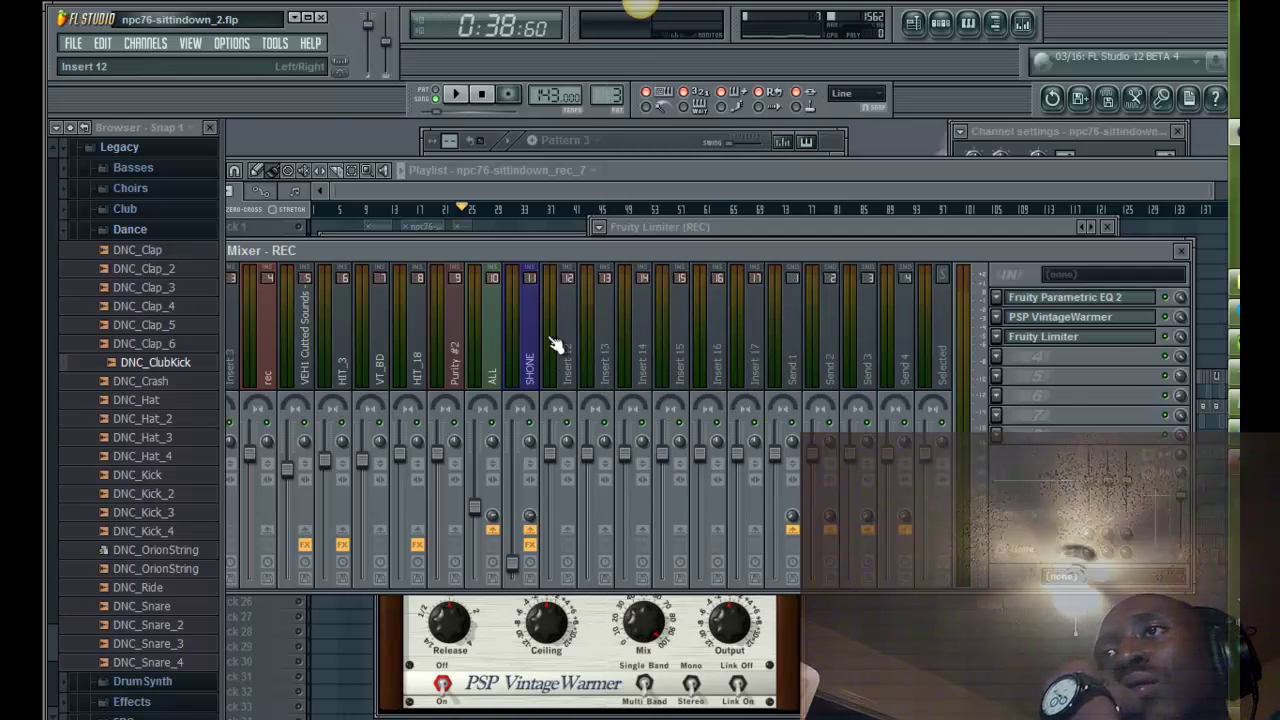
Step: Reposition the mixer to reach the REC effect slots, load Waves RDeEsser in slot 4 and audition it on the vocals
left_click_drag(519, 250, 702, 243)
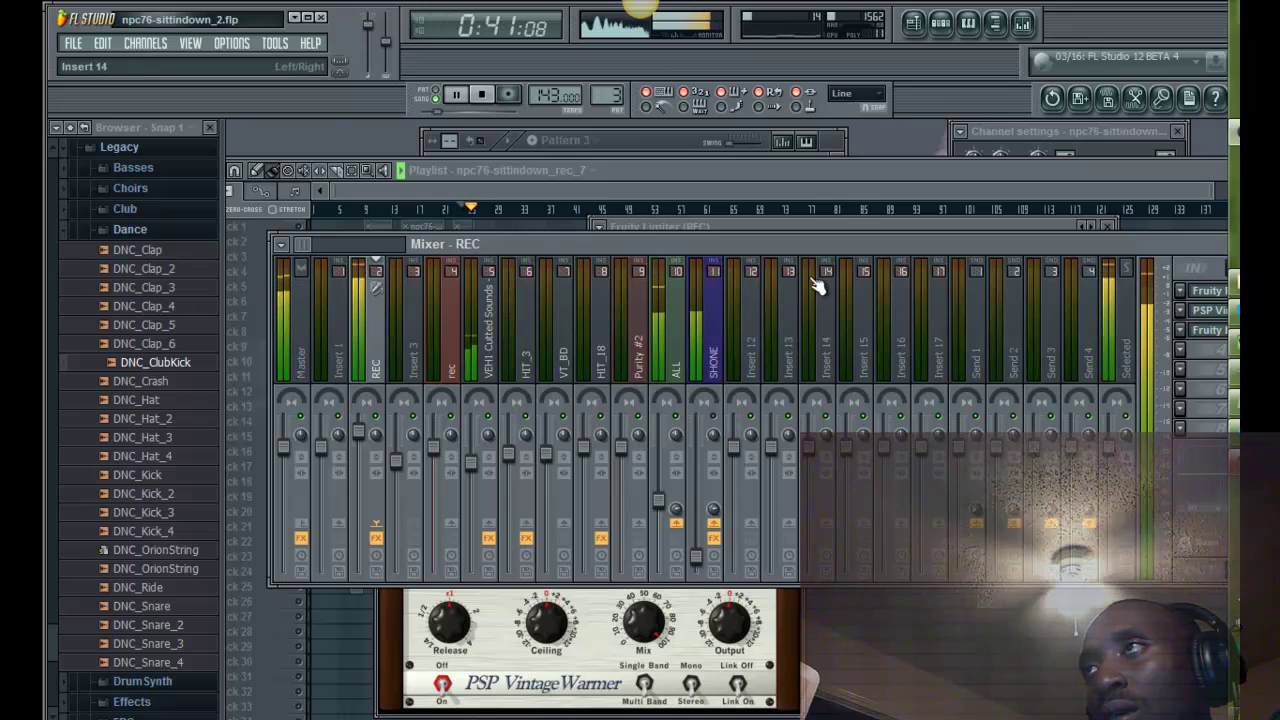
left_click_drag(837, 250, 617, 250)
left_click(884, 366)
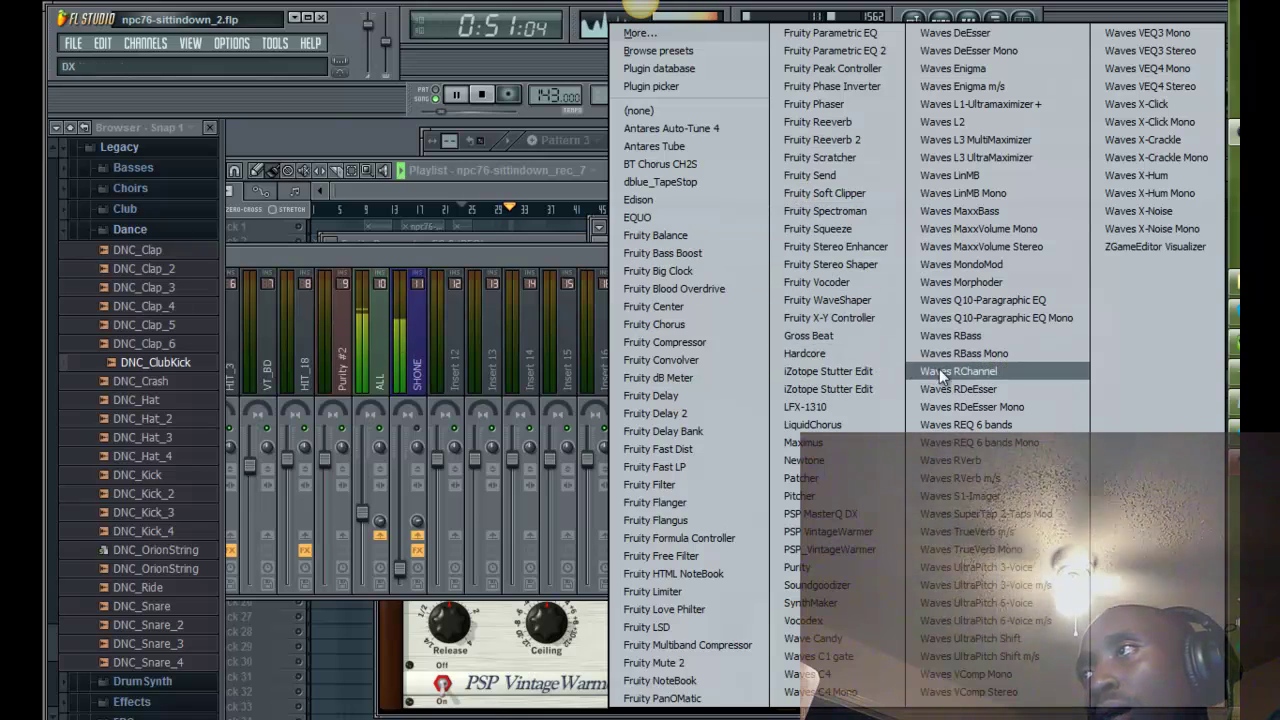
left_click(997, 389)
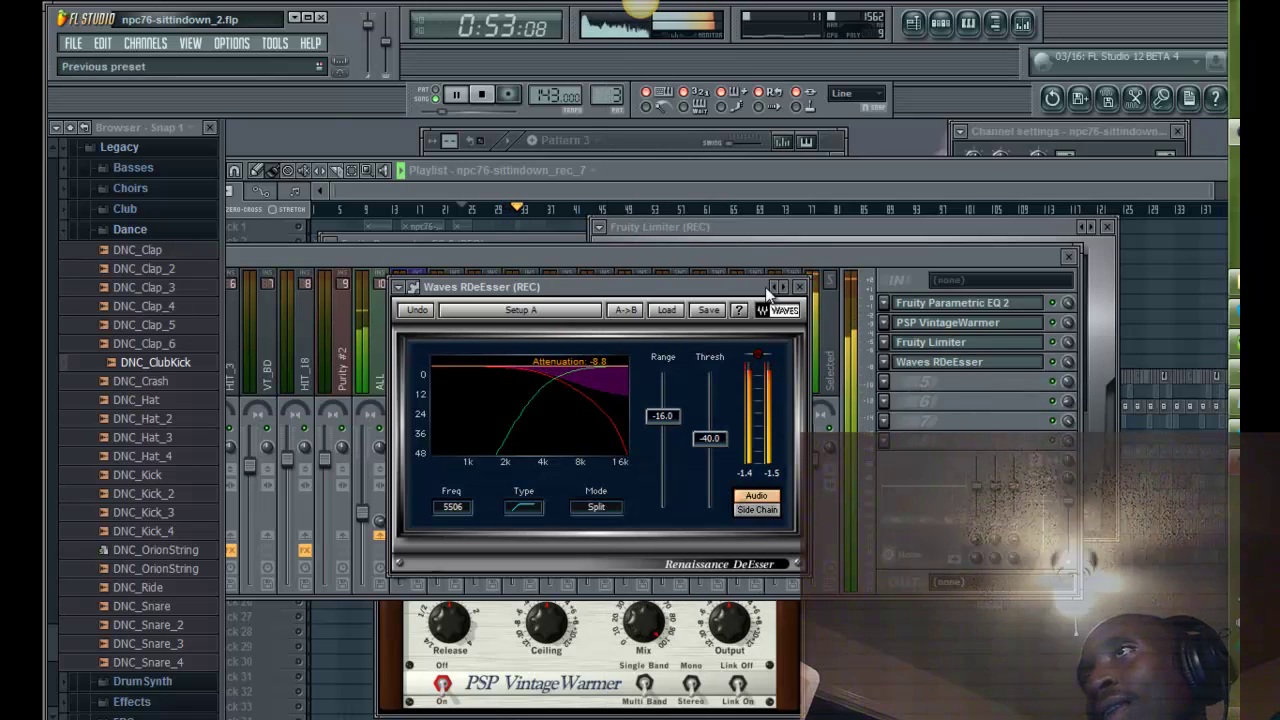
key("space")
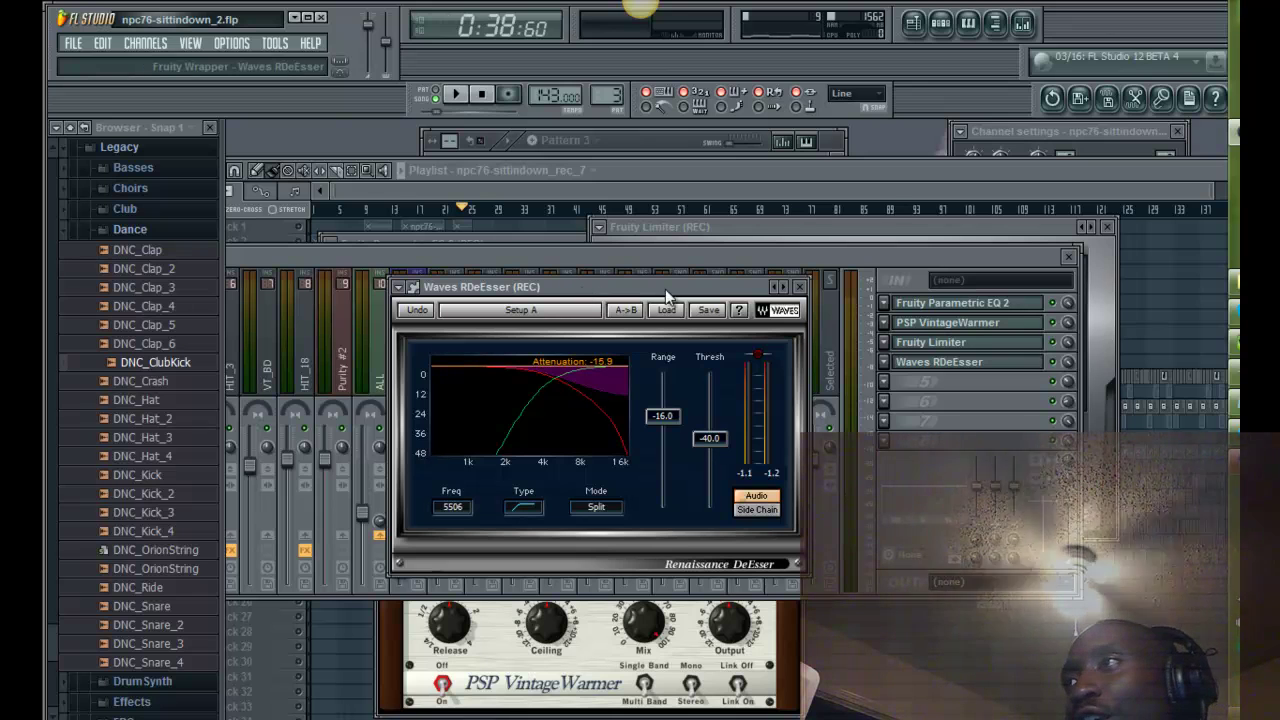
Step: Set the Waves RDeEsser frequency to 6964 Hz and restart the vocal playback
left_click(940, 364)
left_click(937, 366)
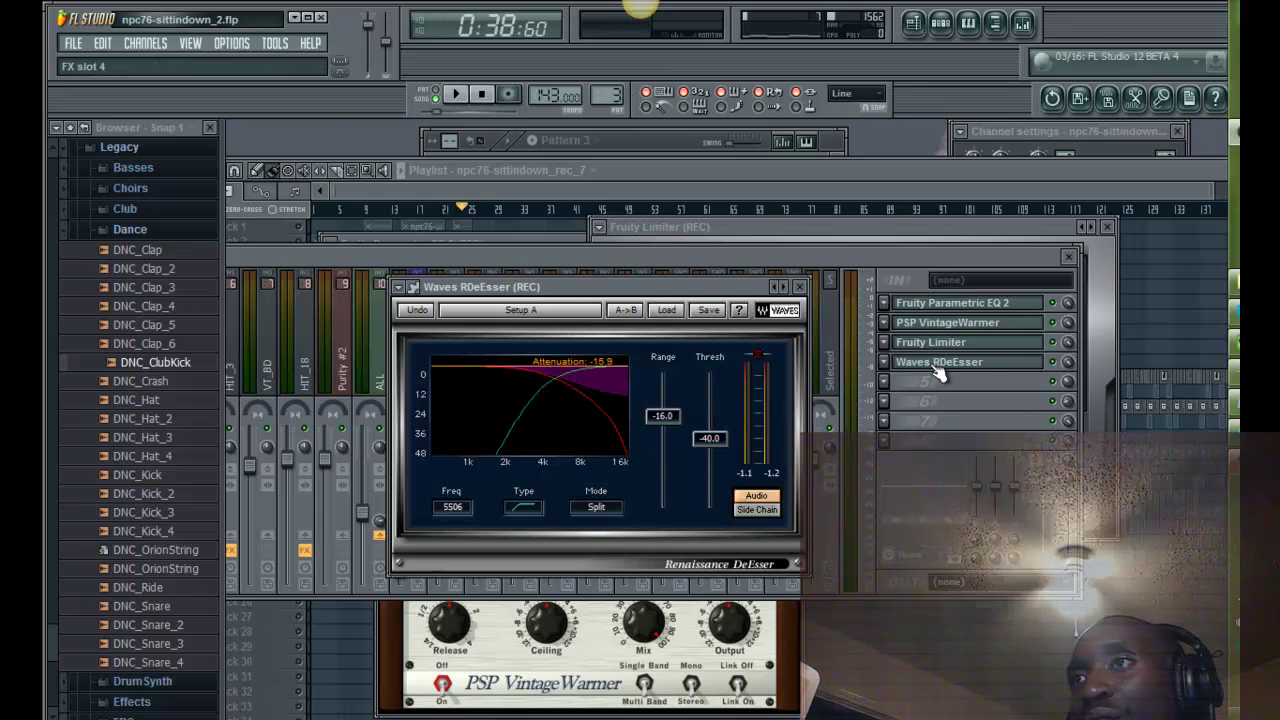
left_click_drag(463, 515, 532, 530)
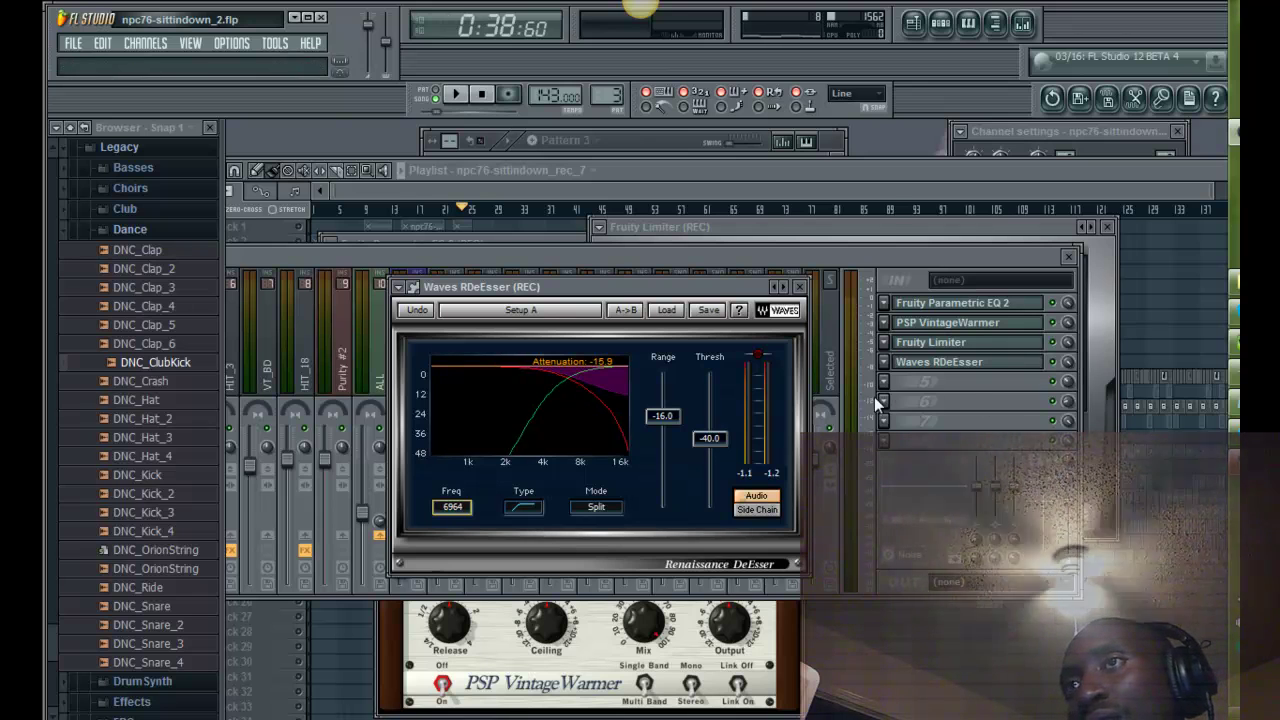
left_click(937, 444)
key("space")
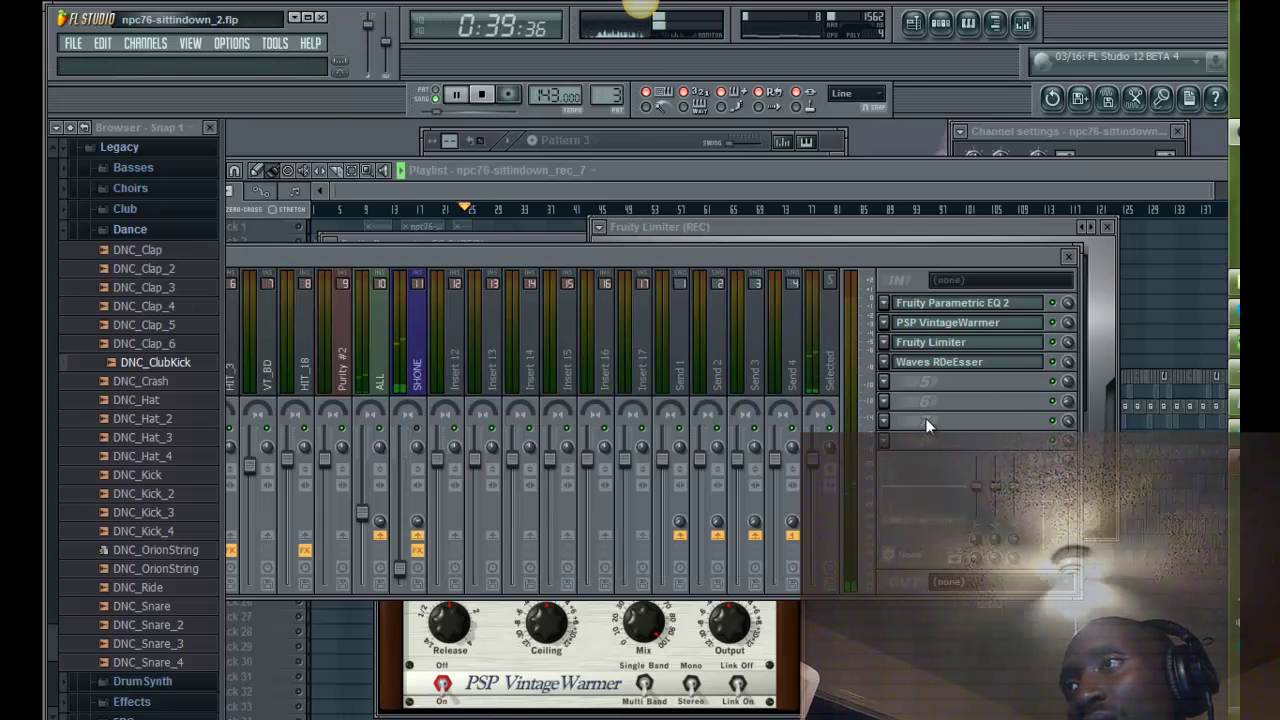
Step: Tune the Waves RDeEsser to 7185 Hz, range -12.0 and threshold -29.4, monitoring the side chain before returning to audio monitoring
left_click(946, 366)
left_click_drag(715, 437, 719, 325)
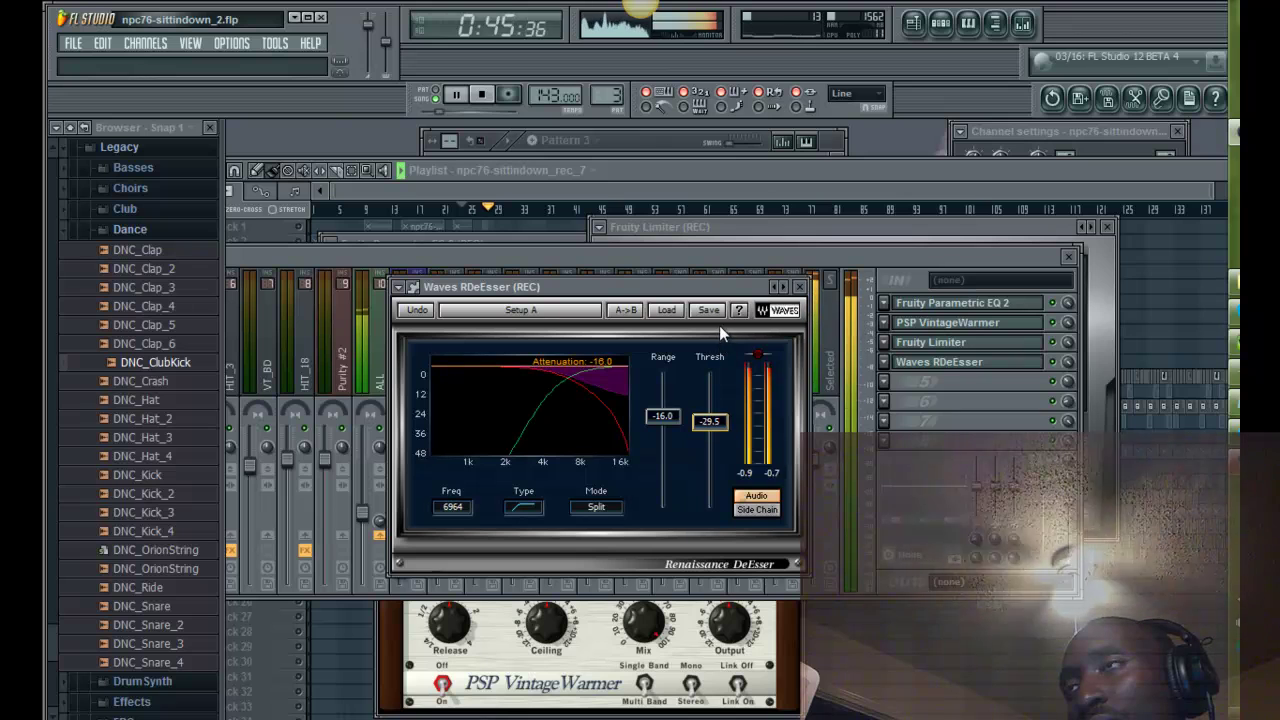
left_click_drag(643, 413, 660, 377)
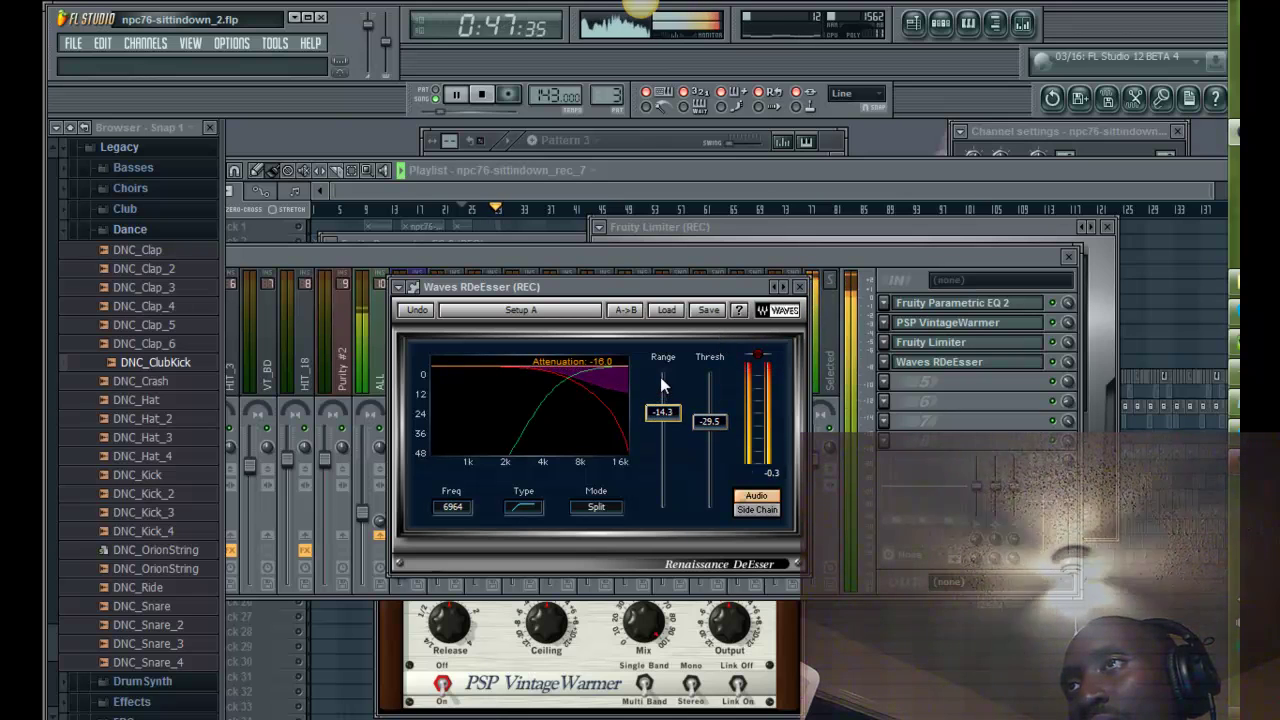
left_click(758, 510)
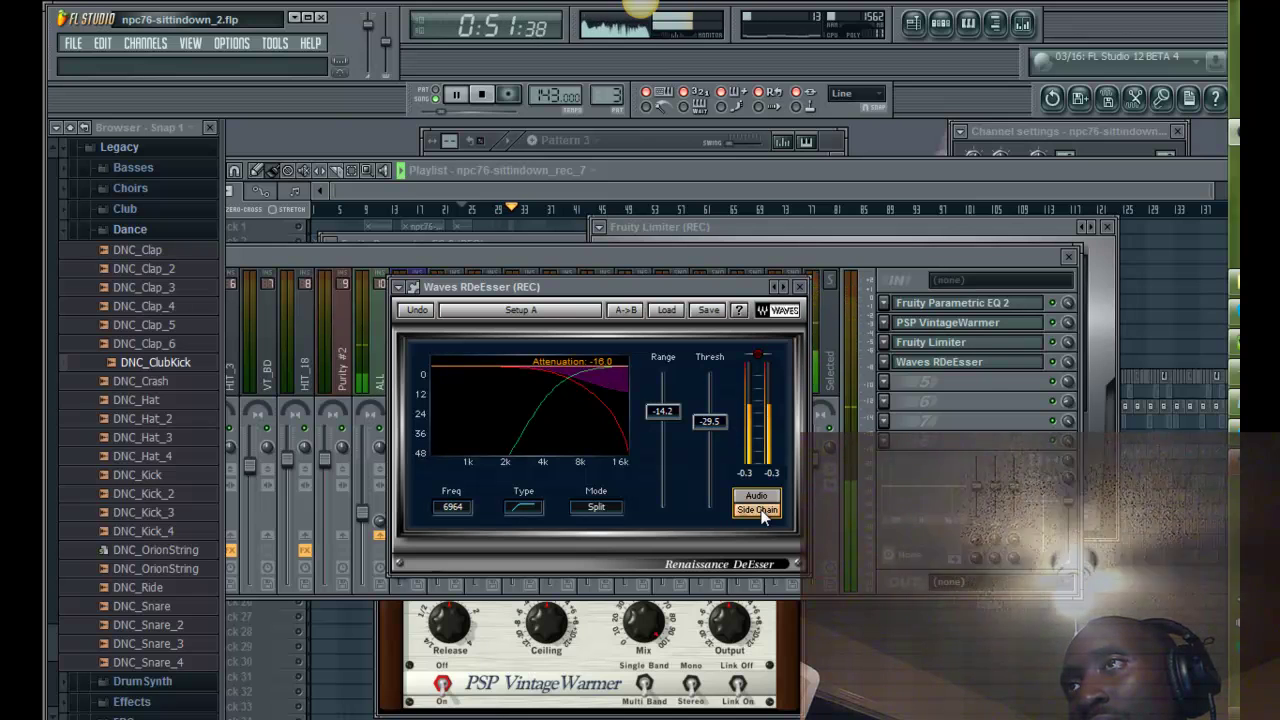
left_click_drag(457, 508, 471, 510)
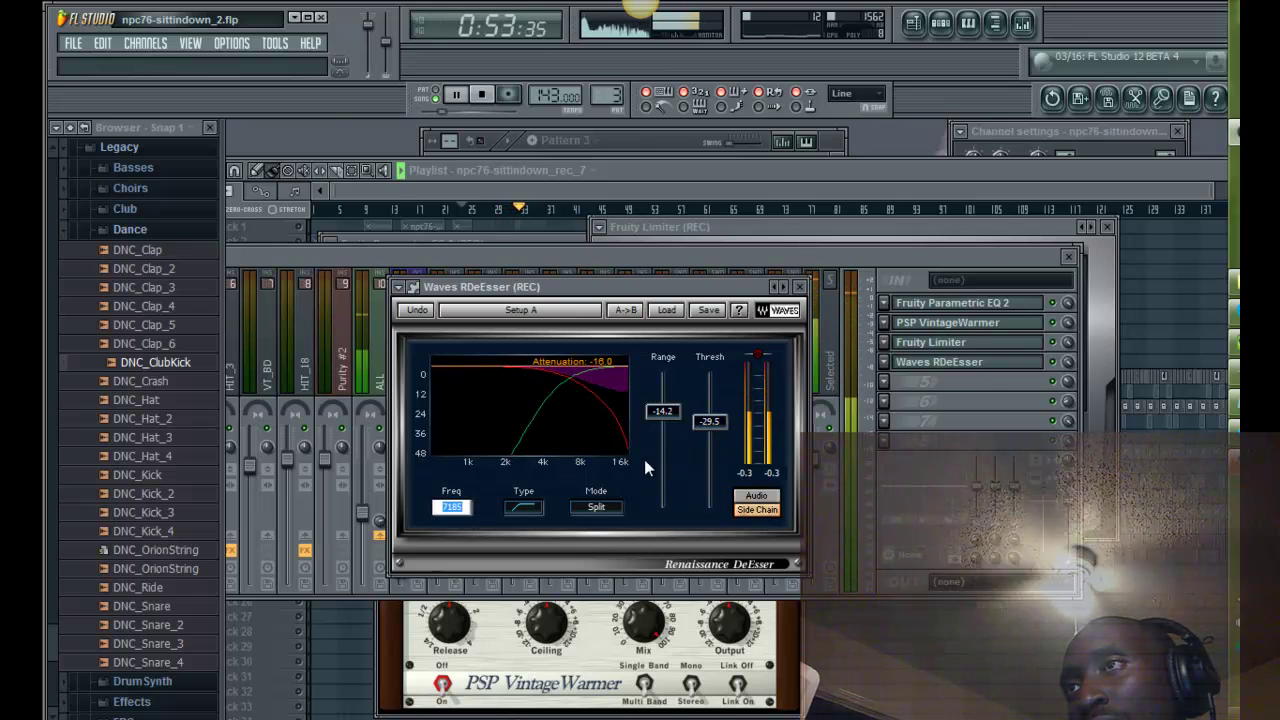
mouse_move(661, 420)
left_mouse_down()
mouse_move(659, 404)
mouse_move(668, 409)
left_mouse_up()
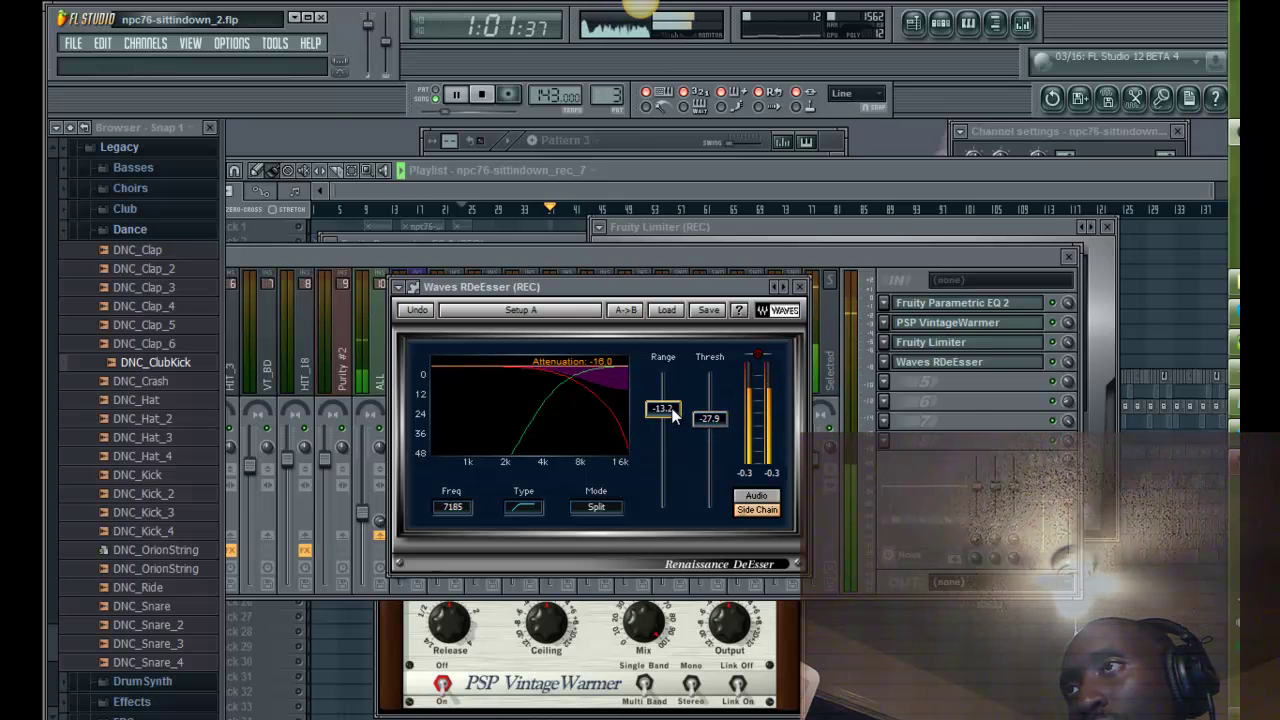
left_click_drag(723, 417, 672, 434)
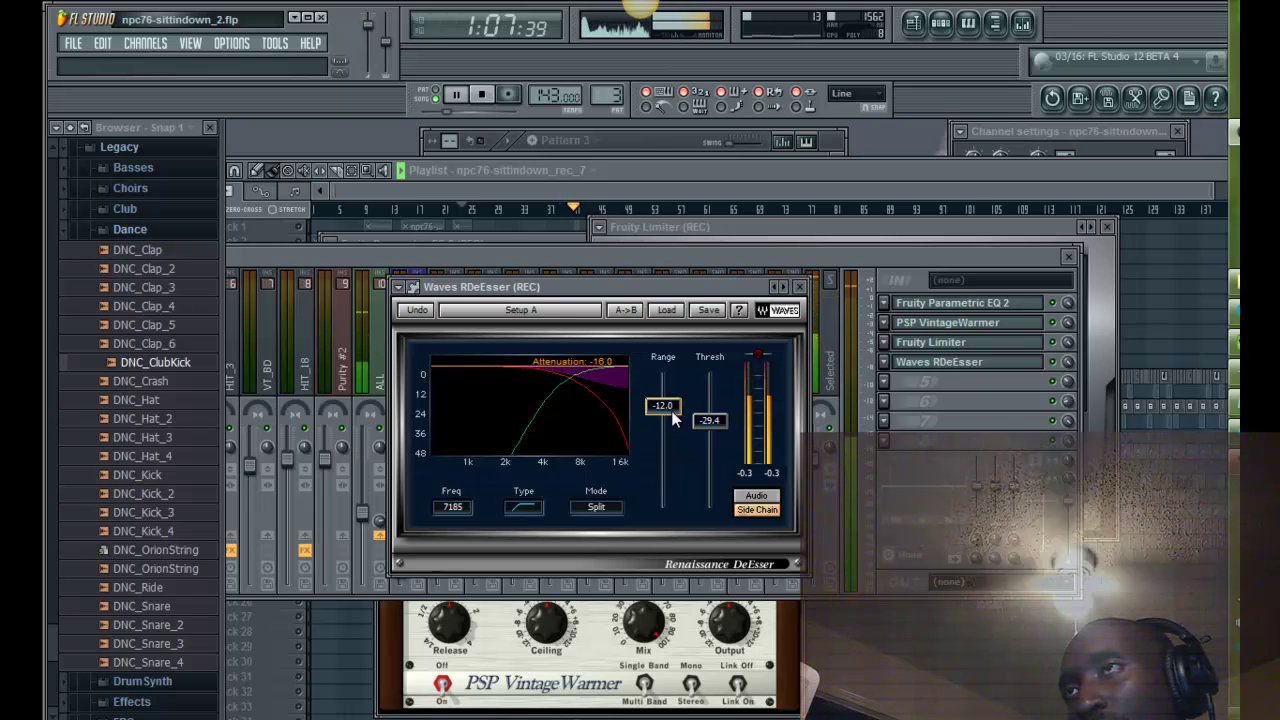
left_click(759, 513)
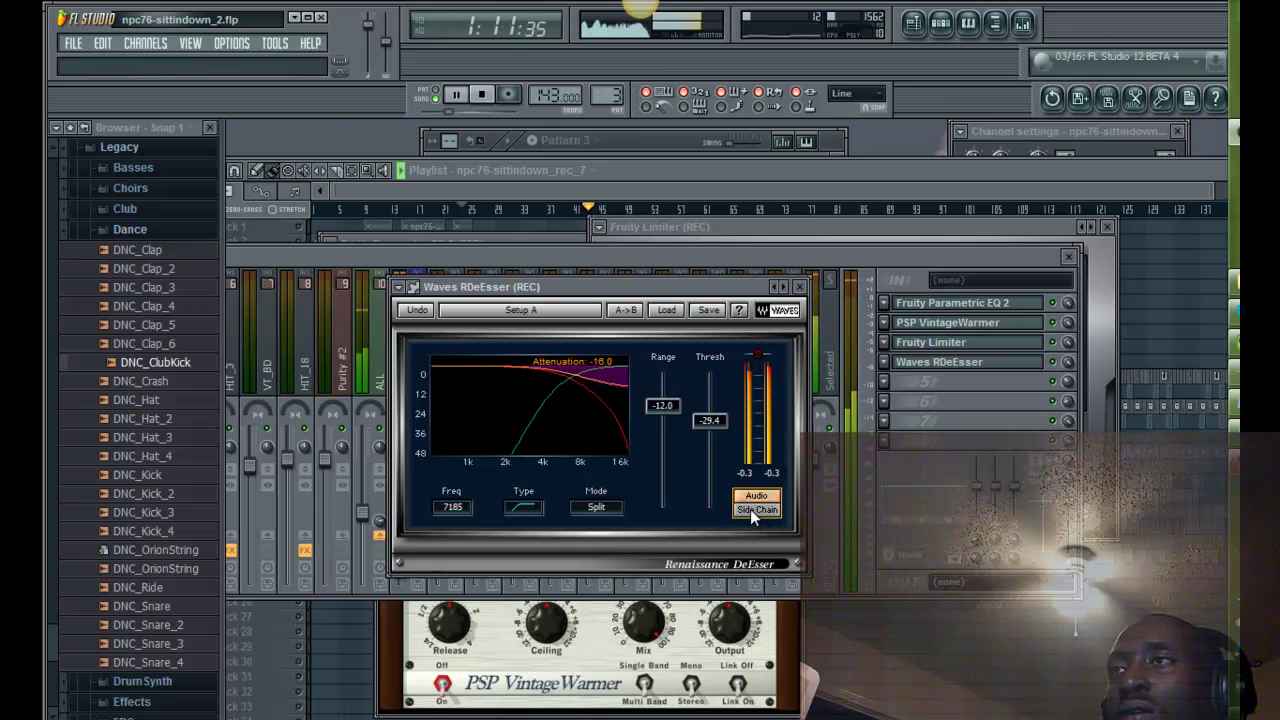
Step: Pause the vocals, reposition the mixer so the REC effect slots are in view, and briefly audition the song
left_click(457, 95)
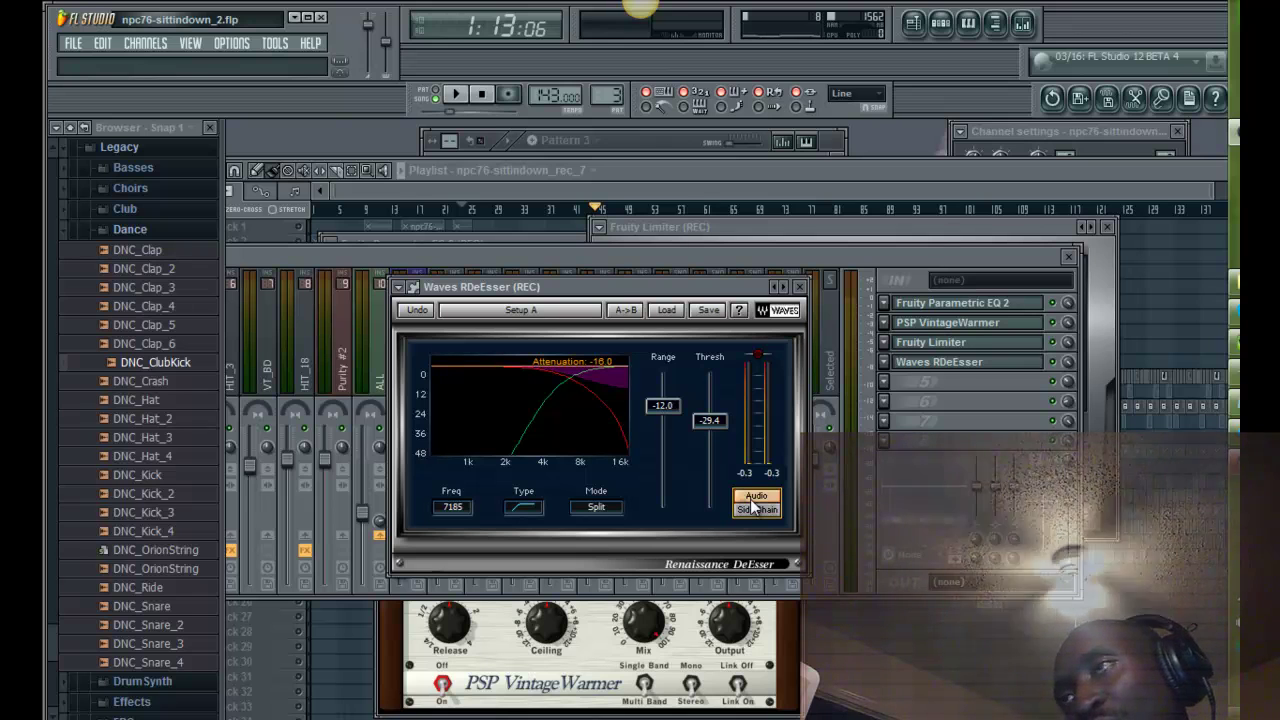
left_click(830, 258)
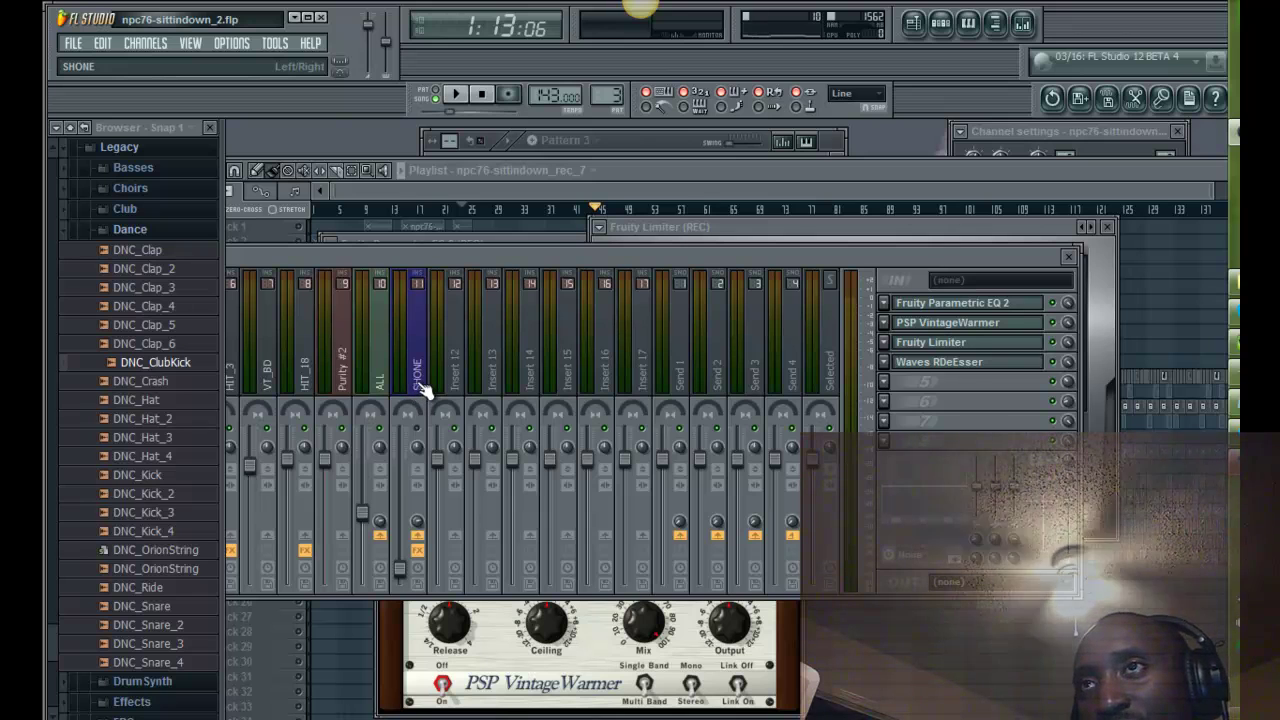
left_click_drag(576, 257, 627, 265)
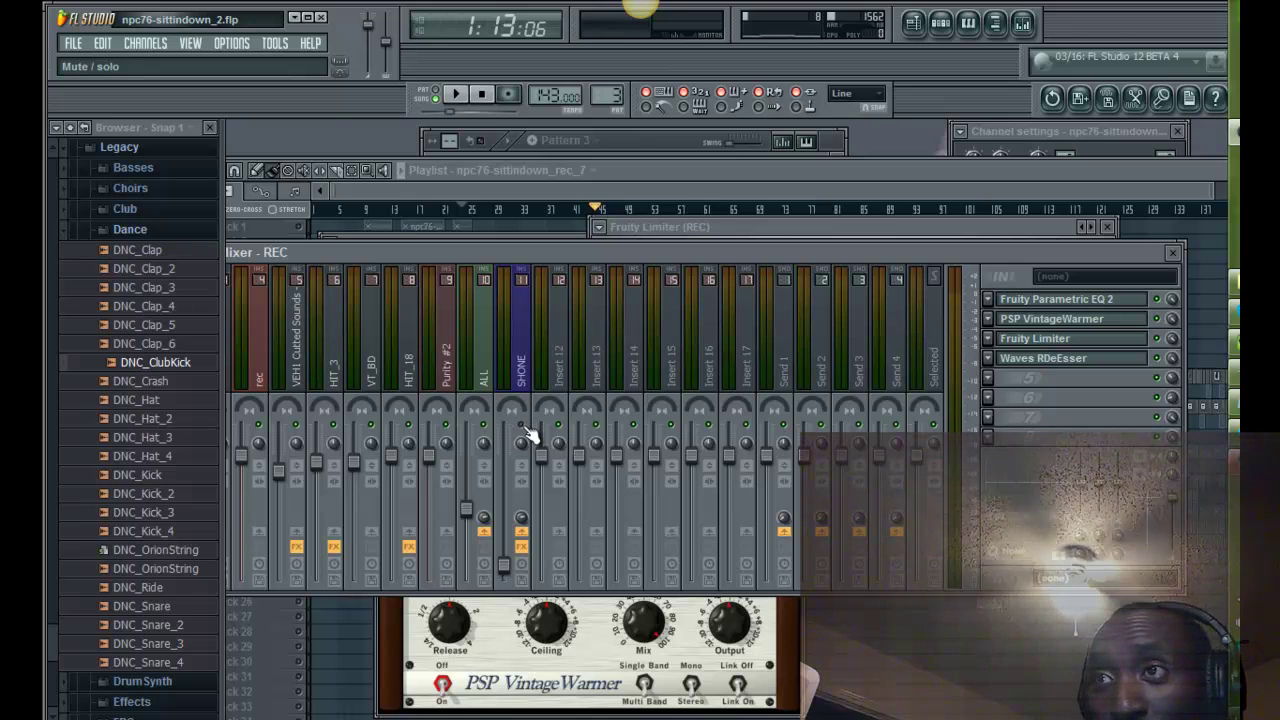
key("space")
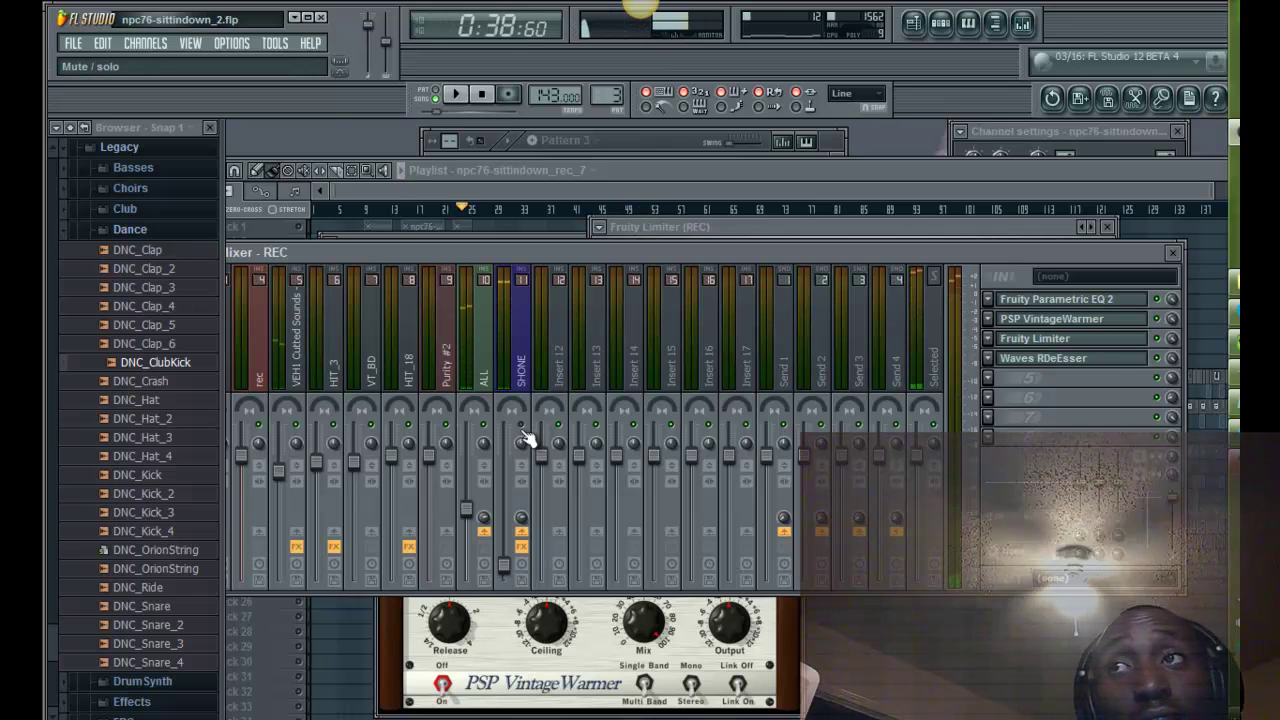
key("space")
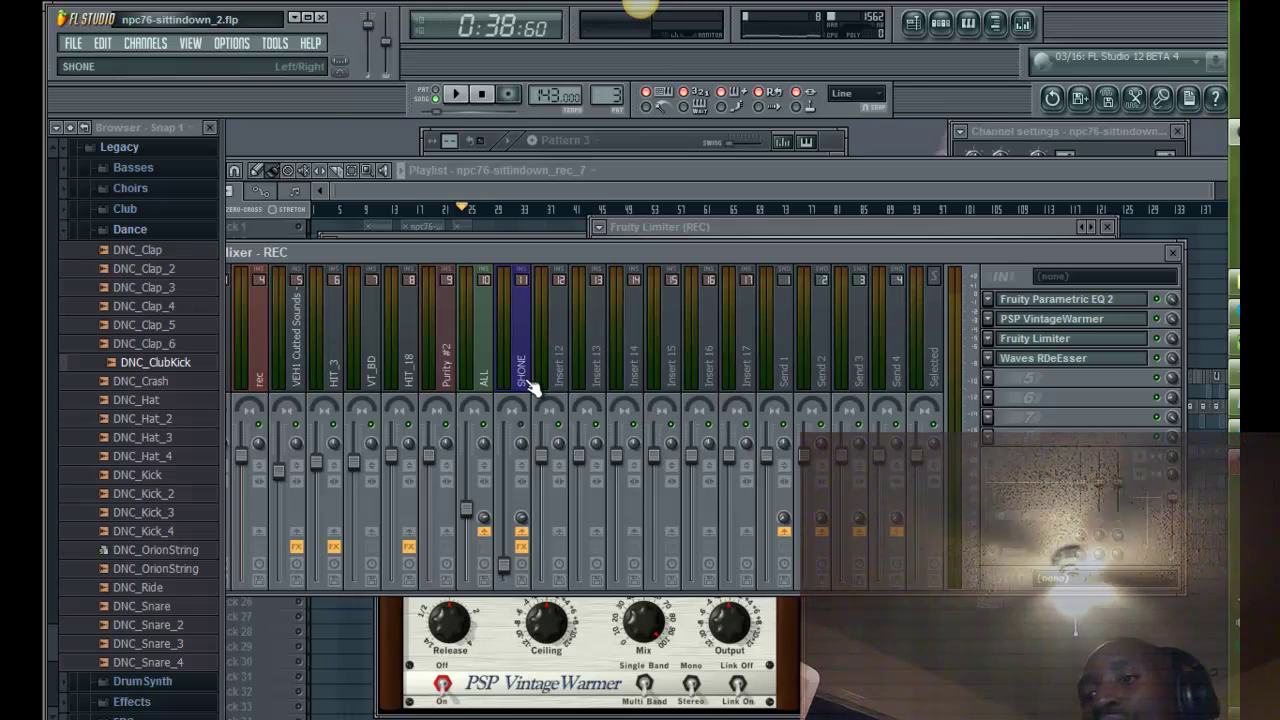
left_click(992, 380)
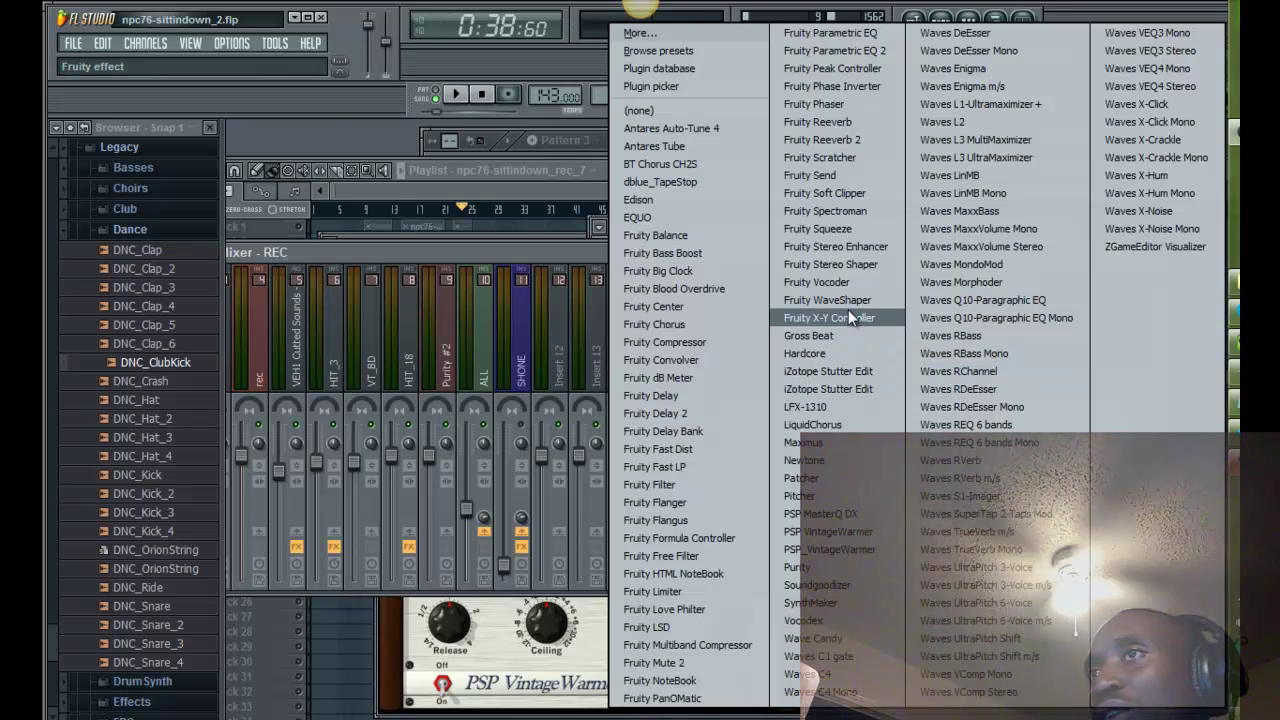
left_click(541, 254)
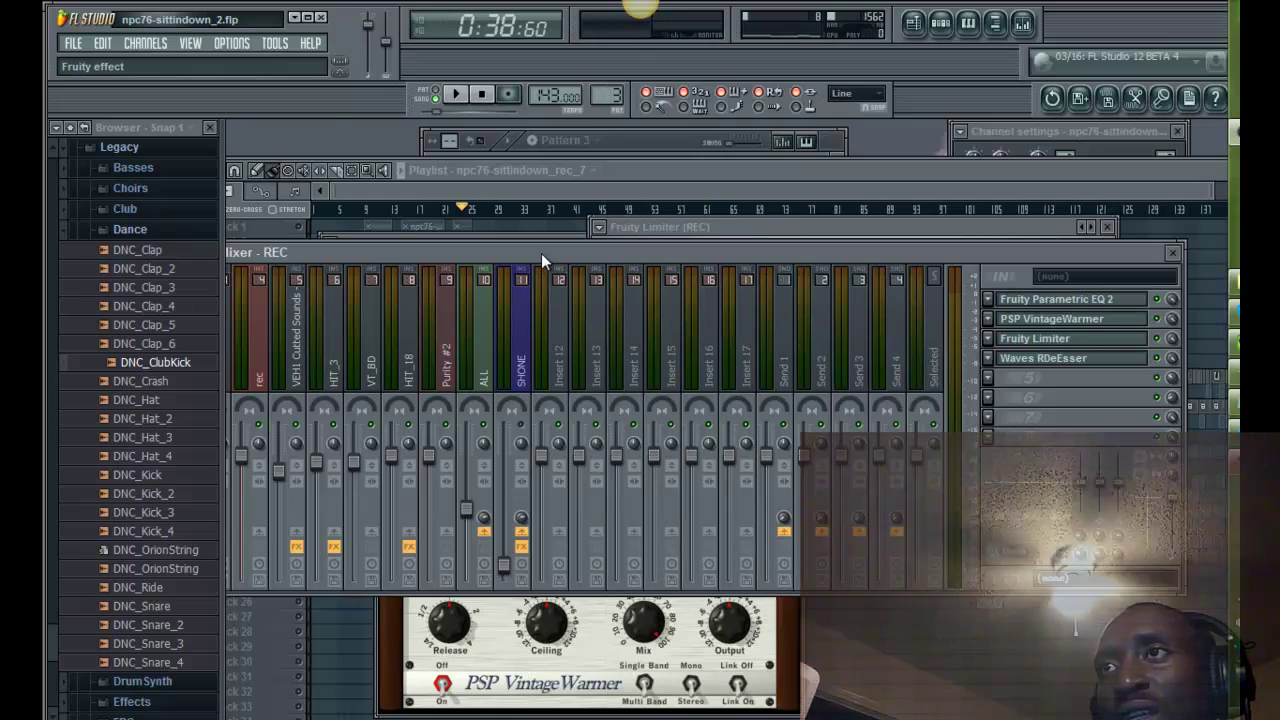
left_click(988, 380)
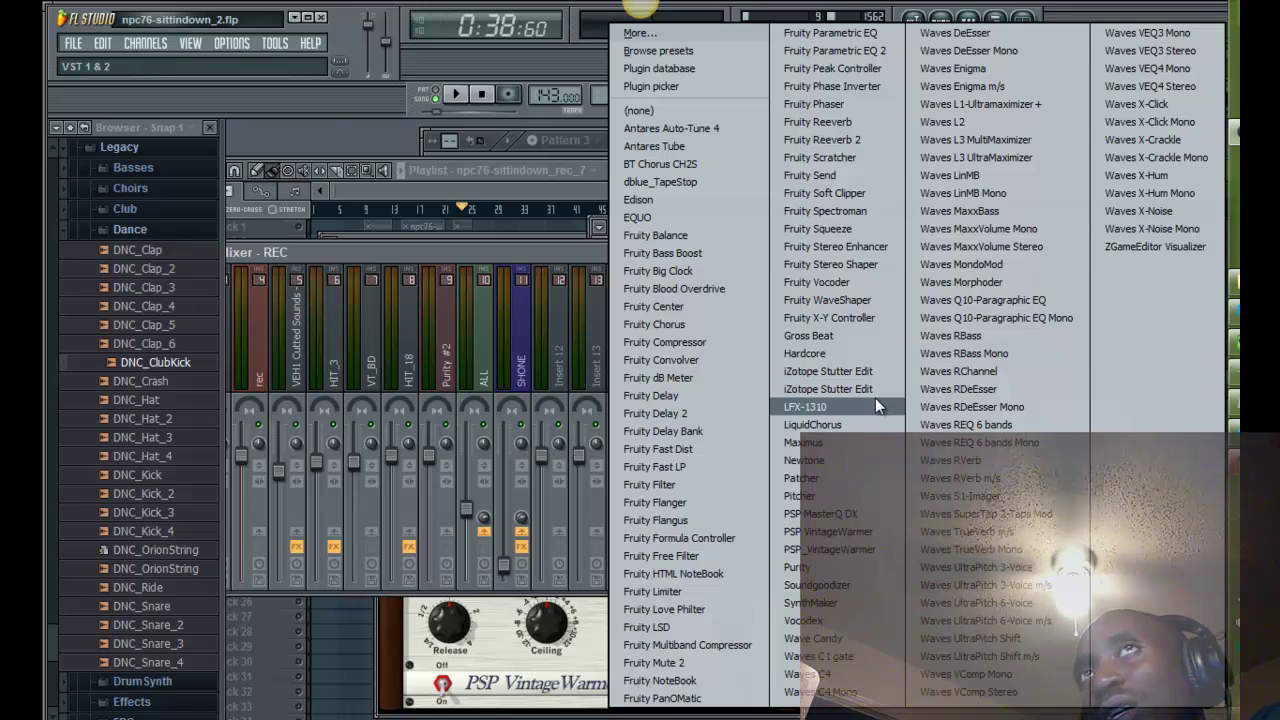
left_click(588, 270)
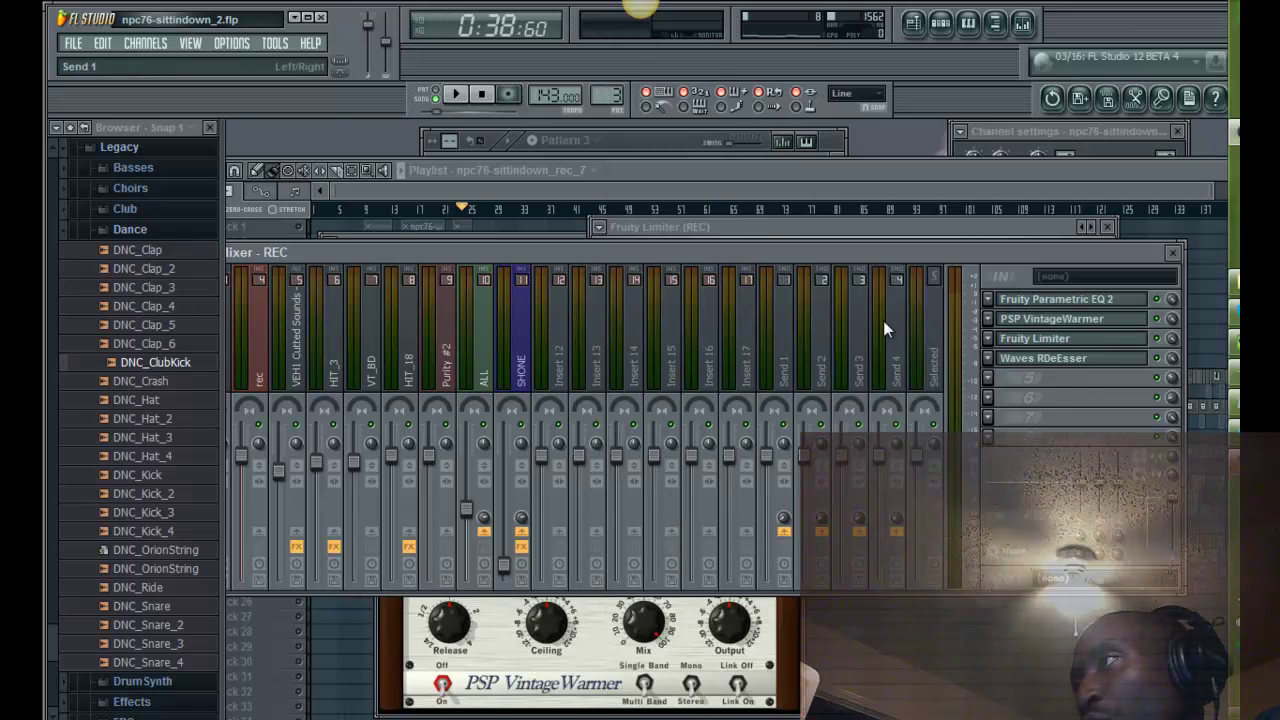
Step: Load LFX-1310 in slot 5 of the REC track with the Simple Chorus preset, then reopen and reposition its window
left_click(987, 378)
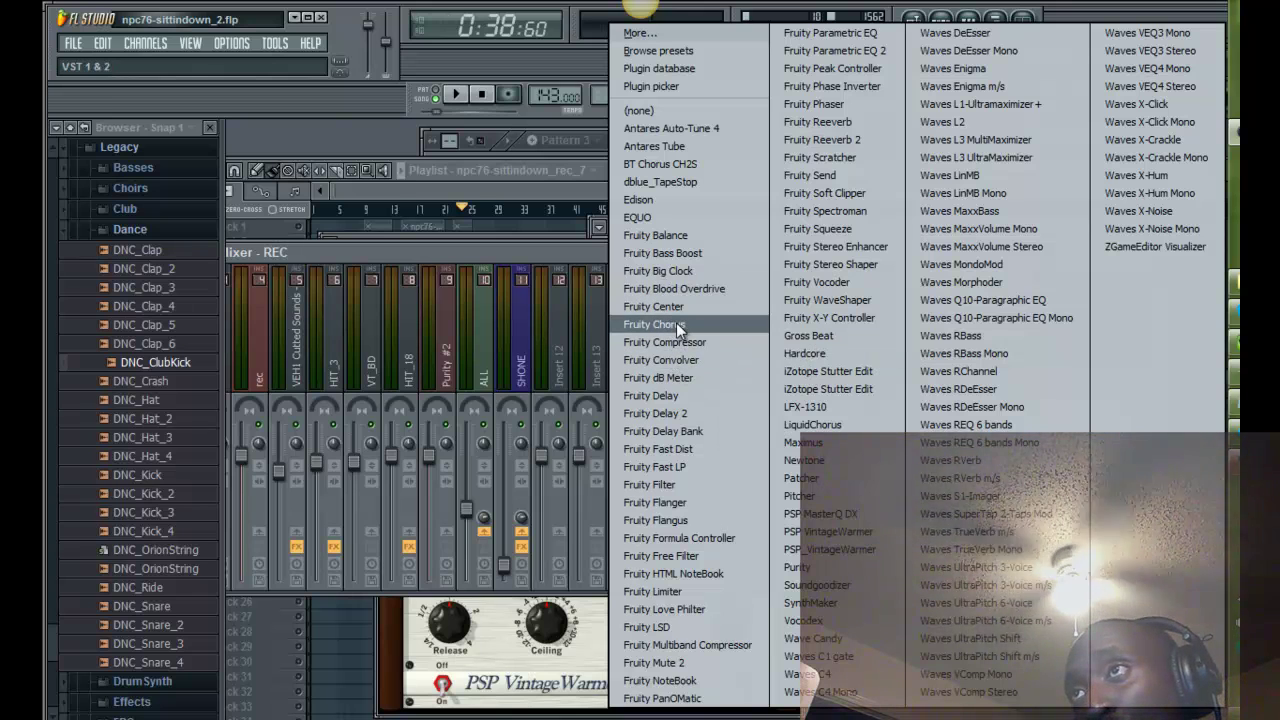
left_click(819, 406)
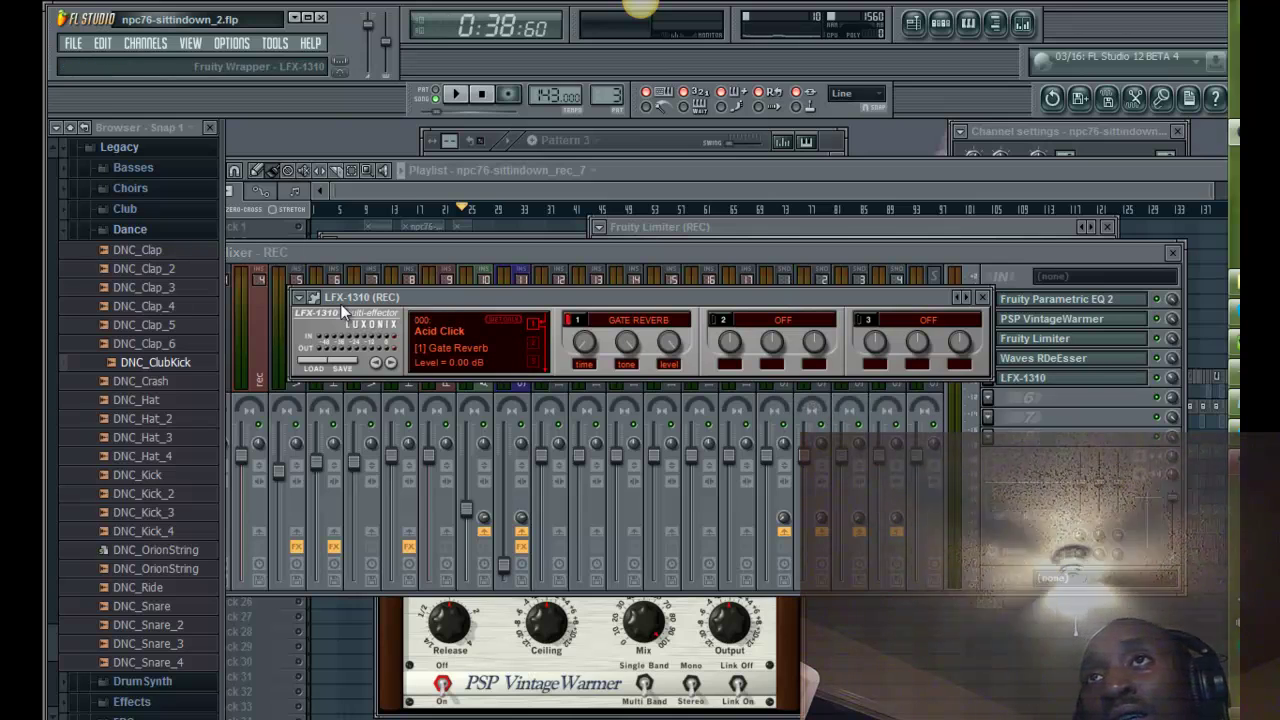
left_click(297, 297)
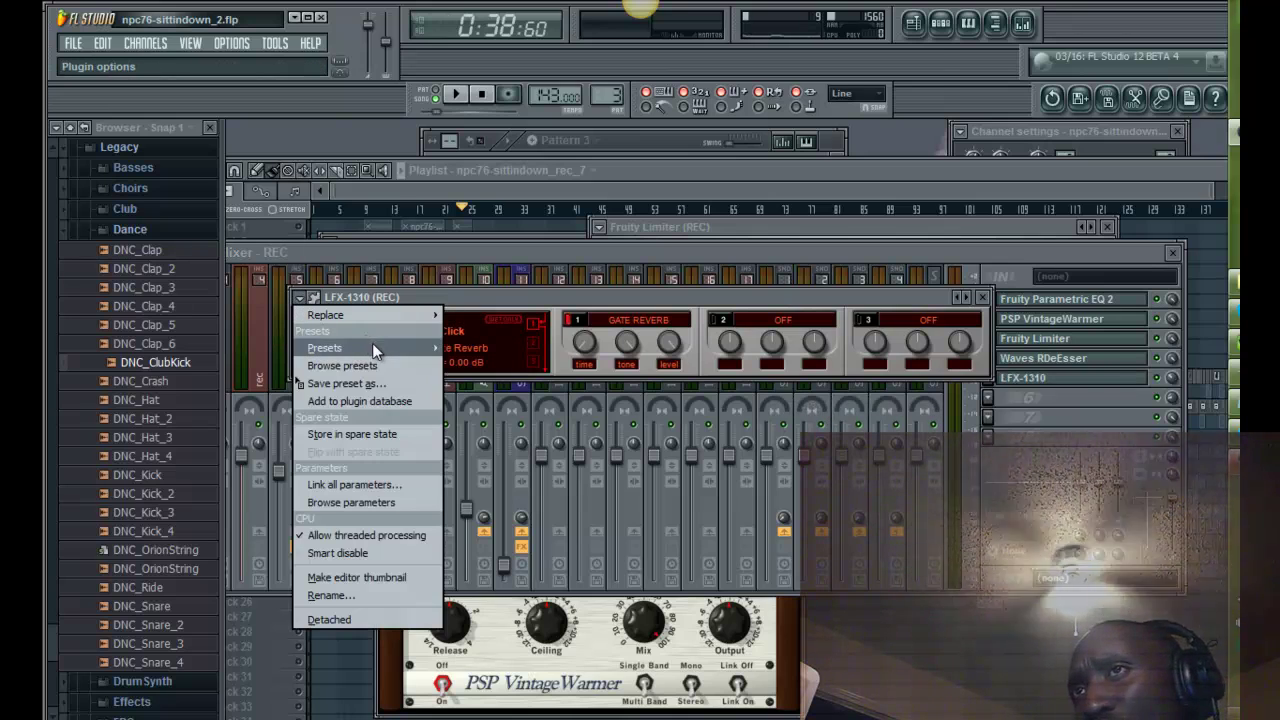
mouse_move(374, 344)
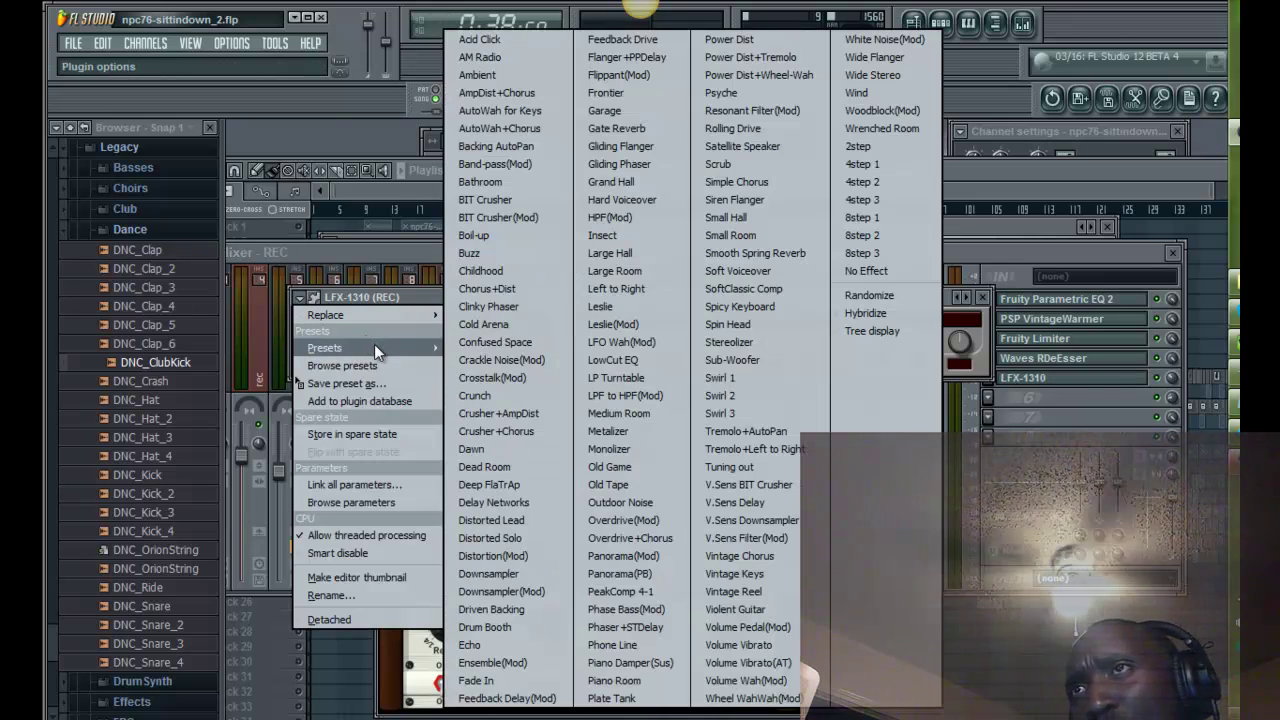
left_click(772, 180)
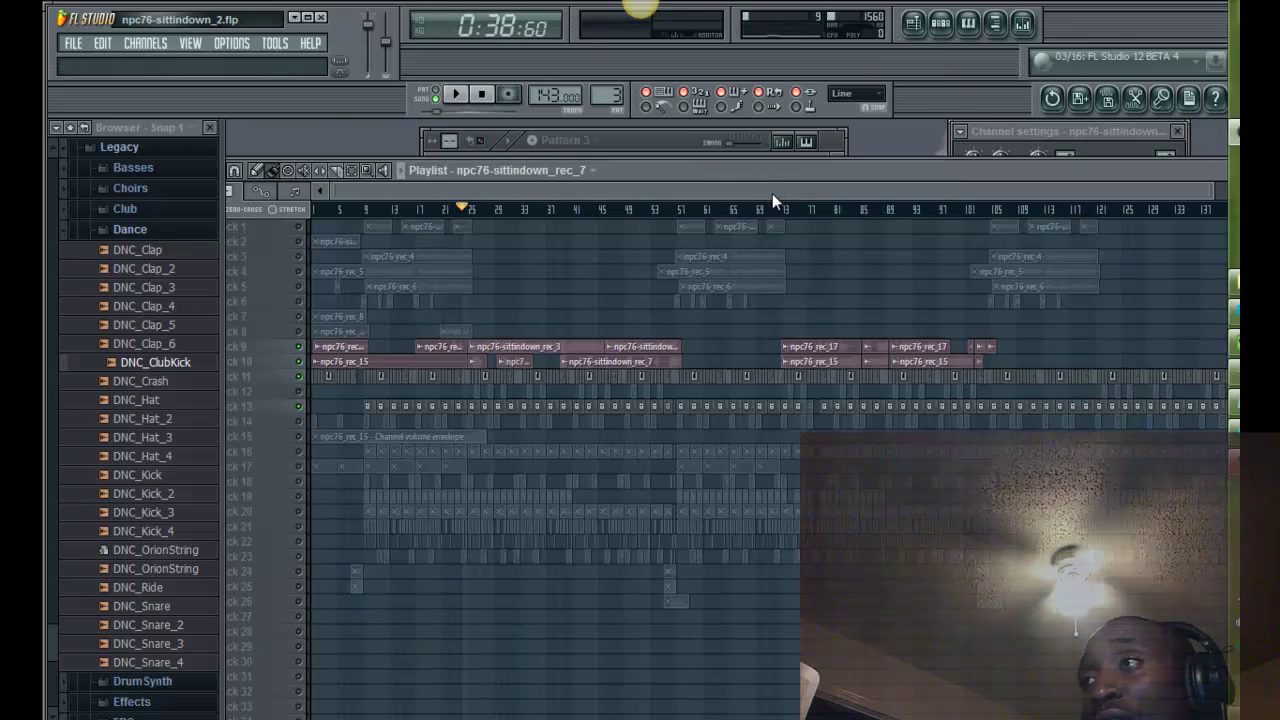
left_click(1022, 22)
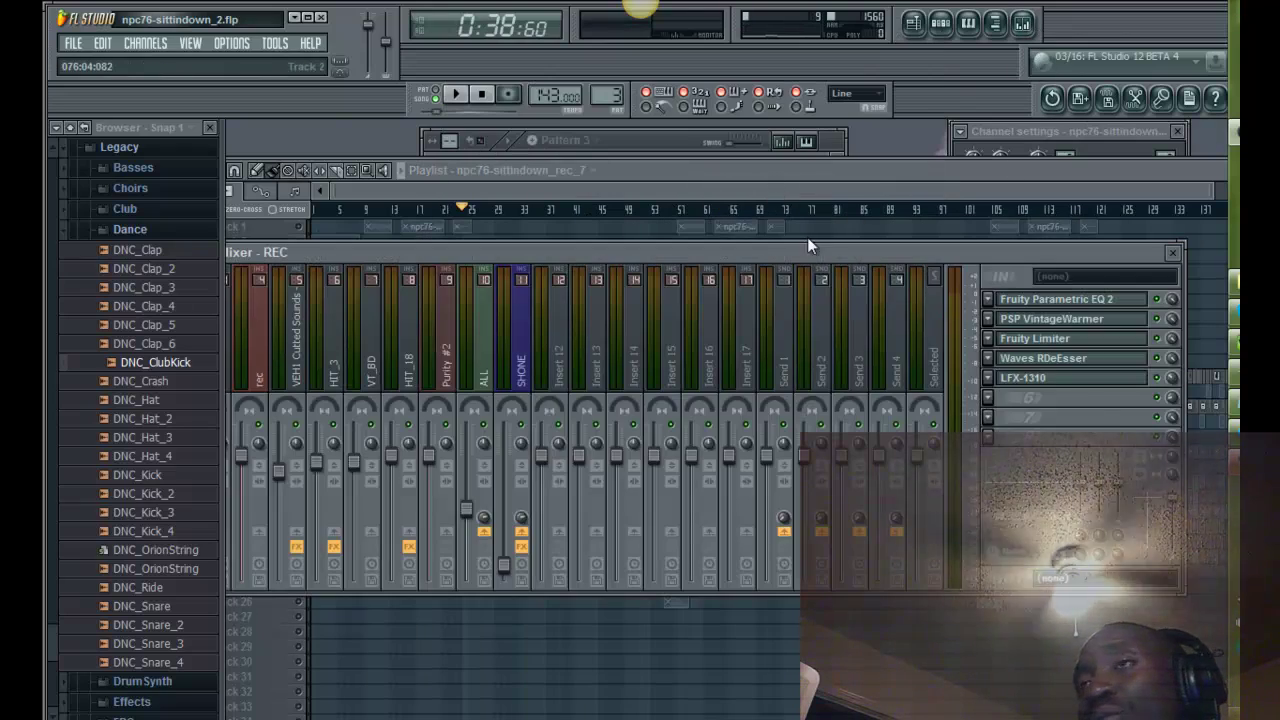
left_click(1034, 382)
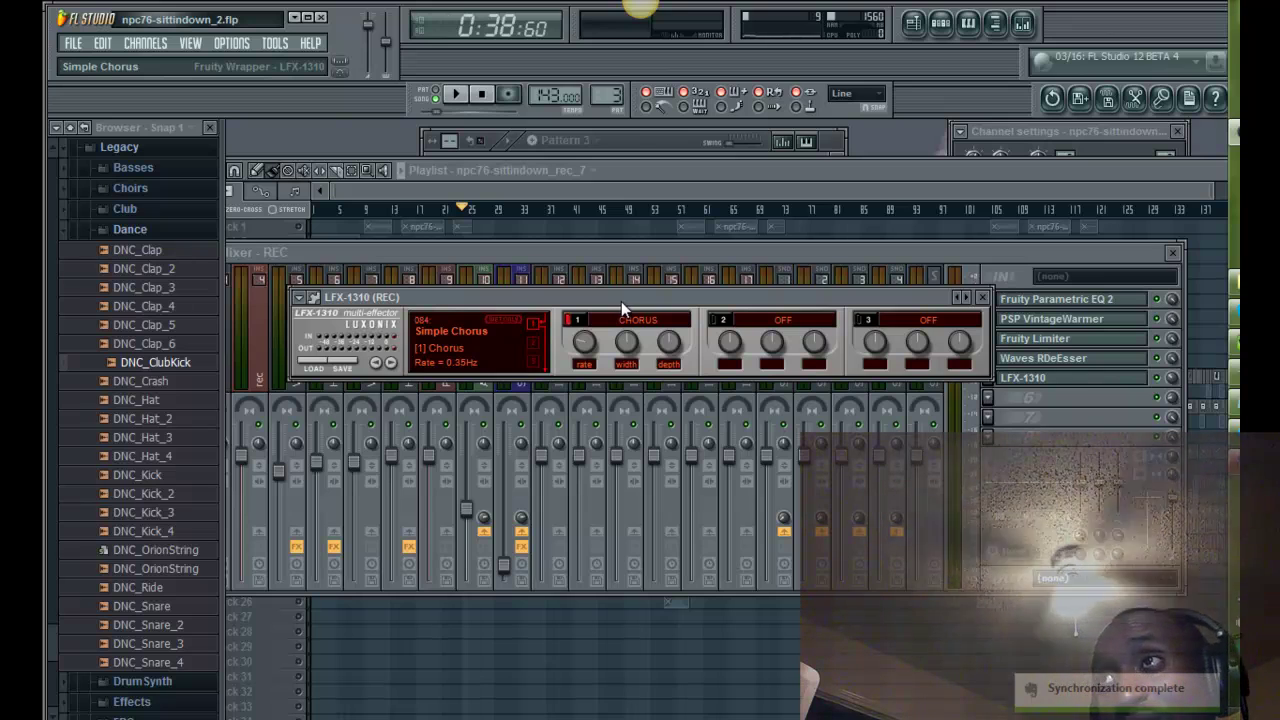
left_click_drag(640, 298, 660, 389)
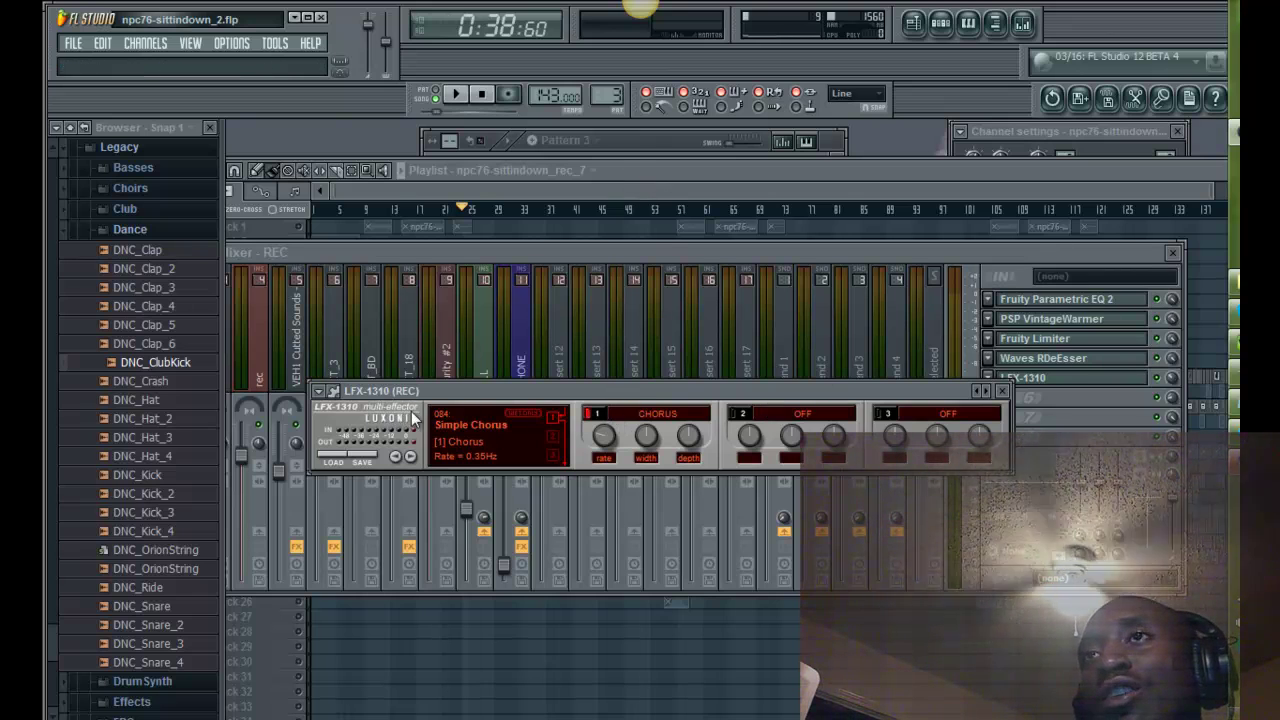
Step: Browse the LFX-1310 presets, keep the current one, and set the effect's mix level in slot 5 to about 29%
left_click(333, 393)
mouse_move(365, 425)
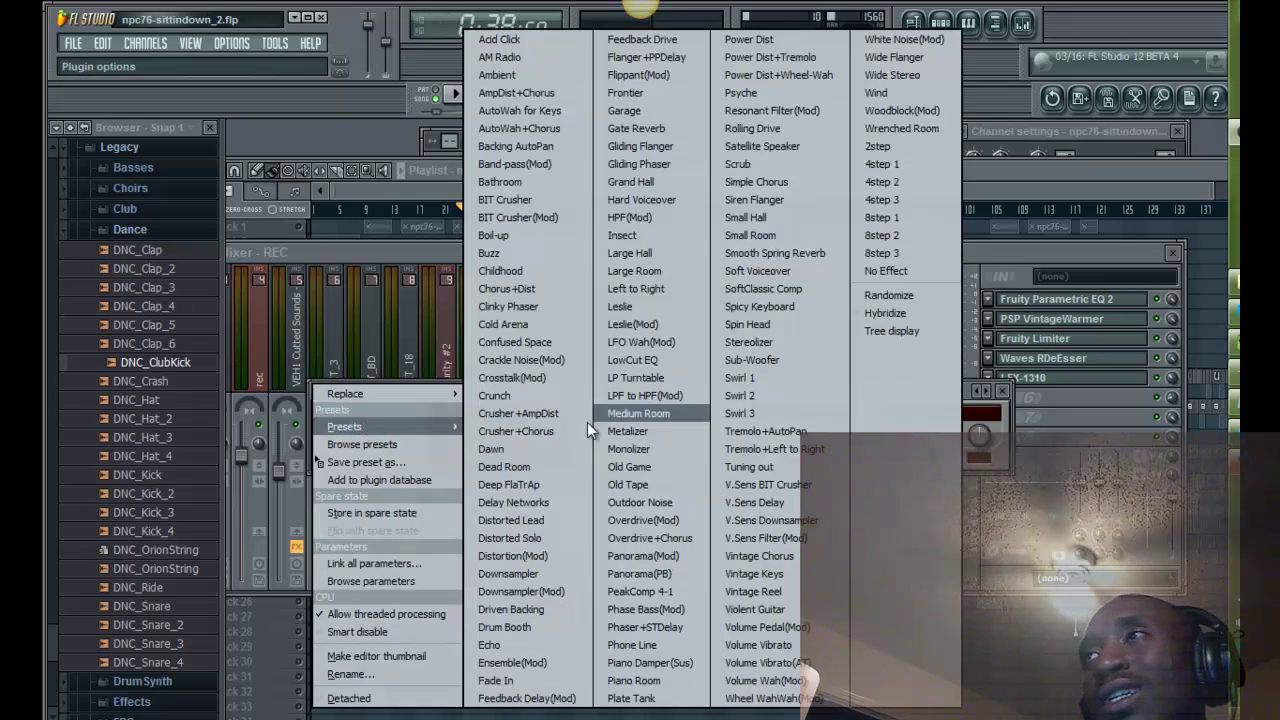
left_click(1015, 257)
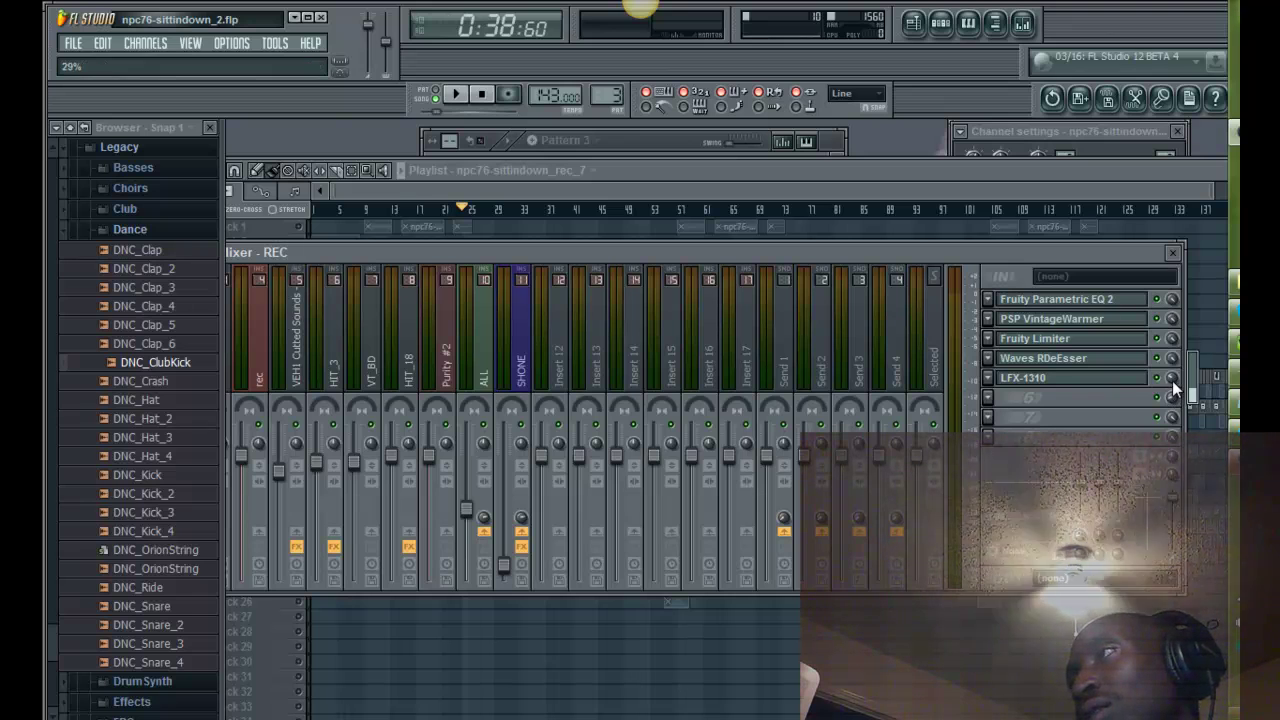
mouse_move(1173, 380)
left_mouse_down()
mouse_move(1170, 394)
mouse_move(1169, 376)
left_mouse_up()
Step: Load Fruity Delay 2 in slot 6 of the REC track, adjust its time and set the slot's mix level to about 6%
left_click(988, 398)
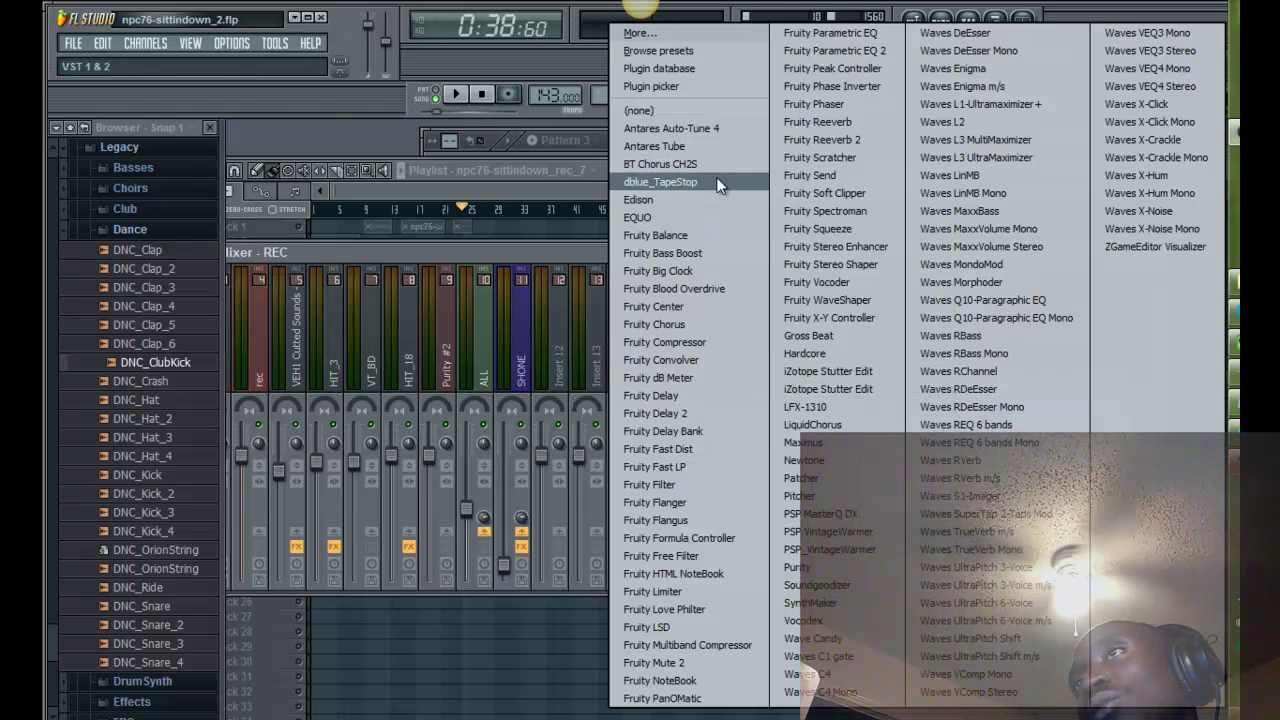
left_click(682, 412)
left_click_drag(574, 428, 575, 371)
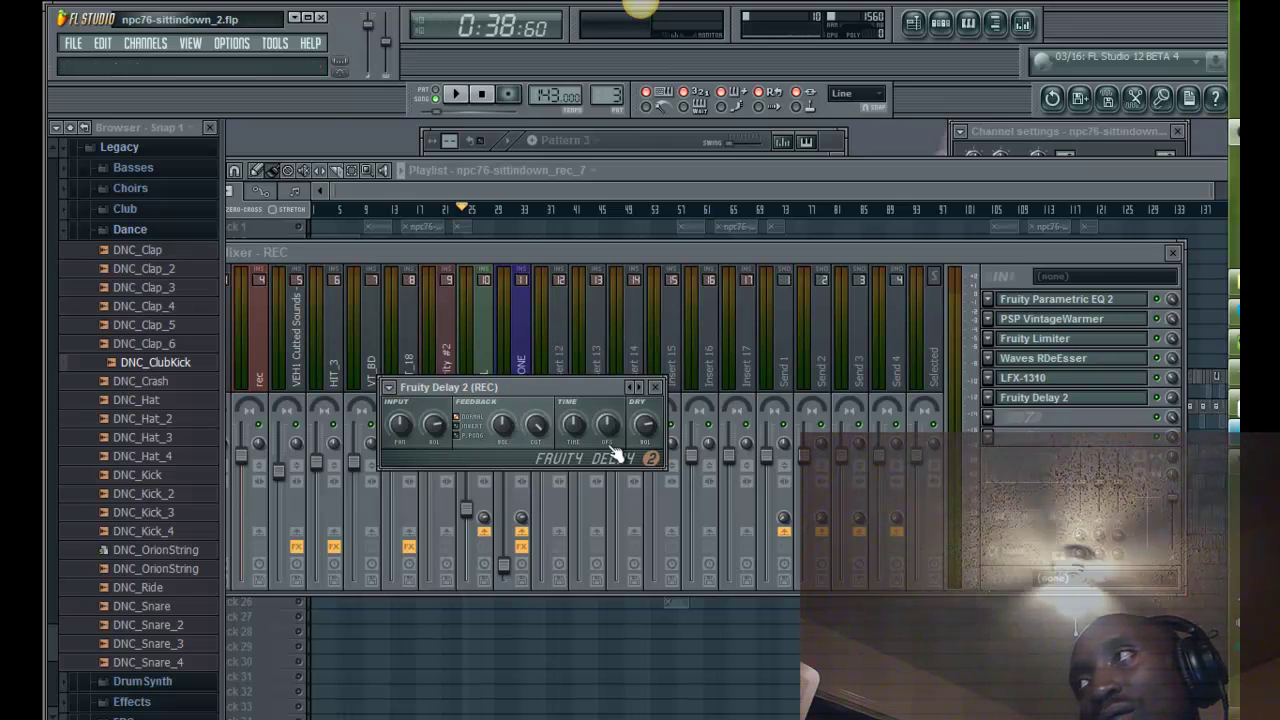
left_click_drag(1170, 398, 1168, 349)
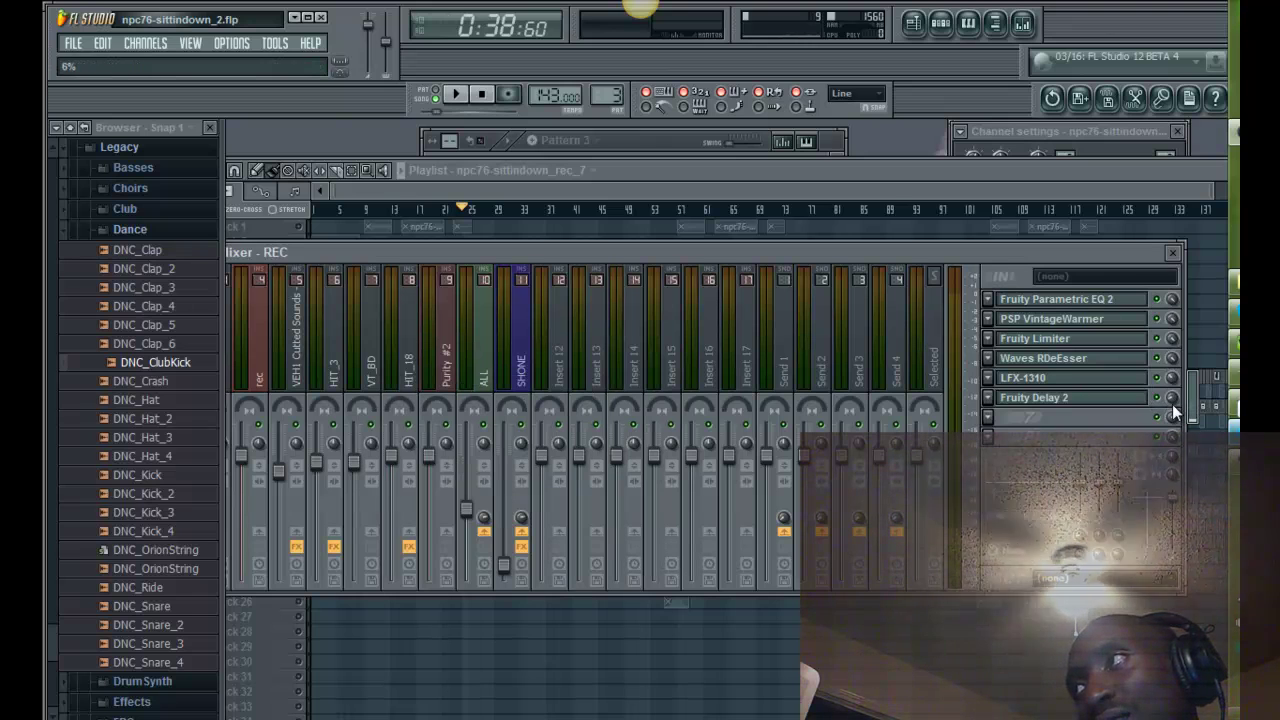
left_click(1120, 405)
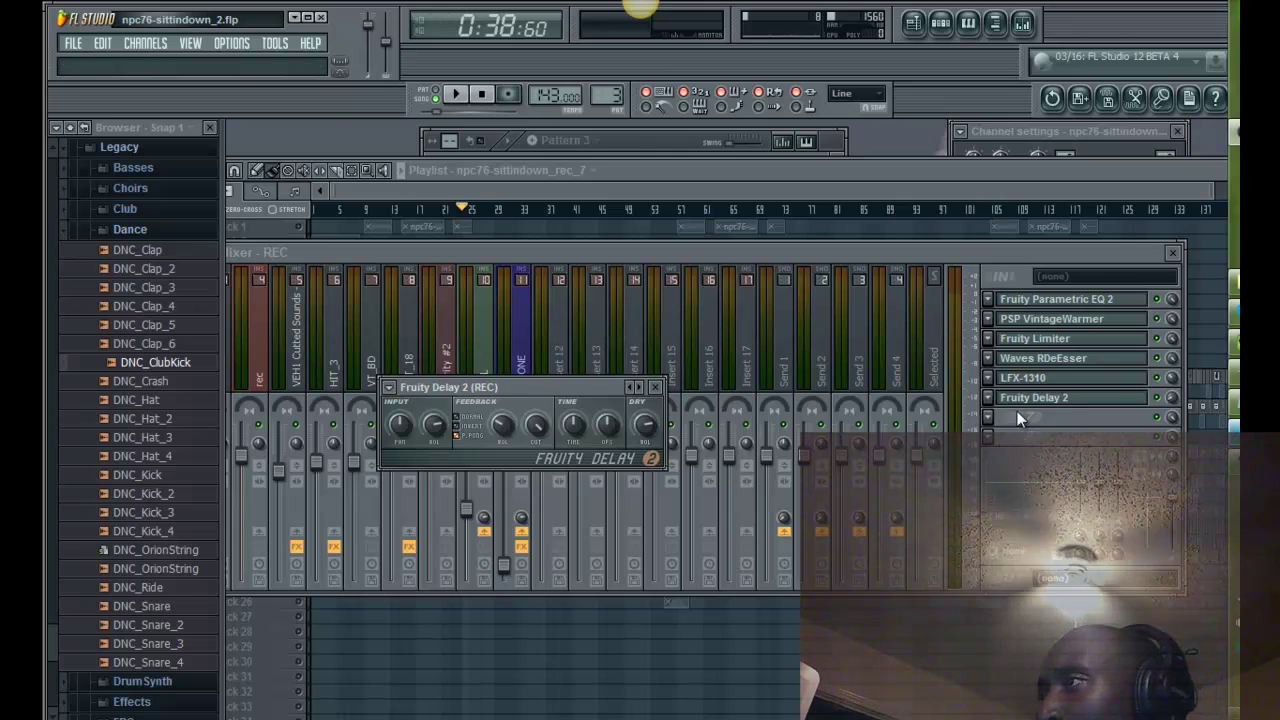
Step: Play the song from the playlist and unmute tracks 20, 21 and 22 while the vocals run
left_click(873, 252)
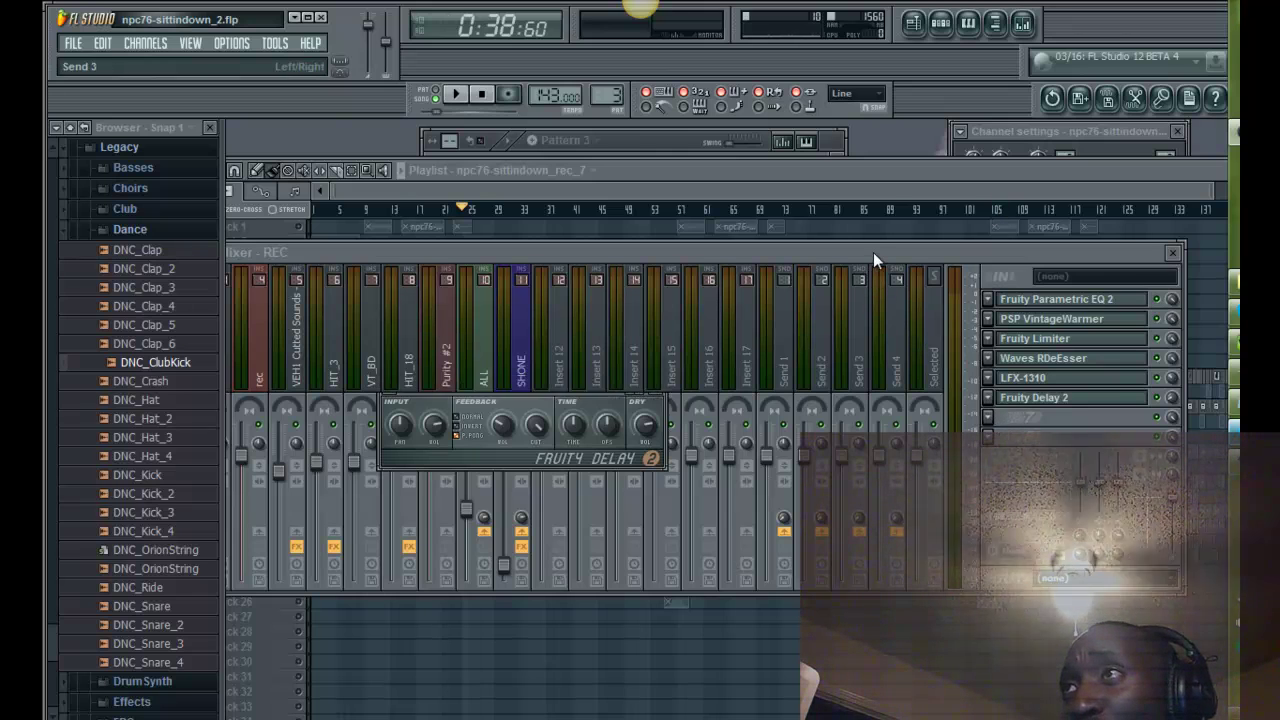
left_click(785, 172)
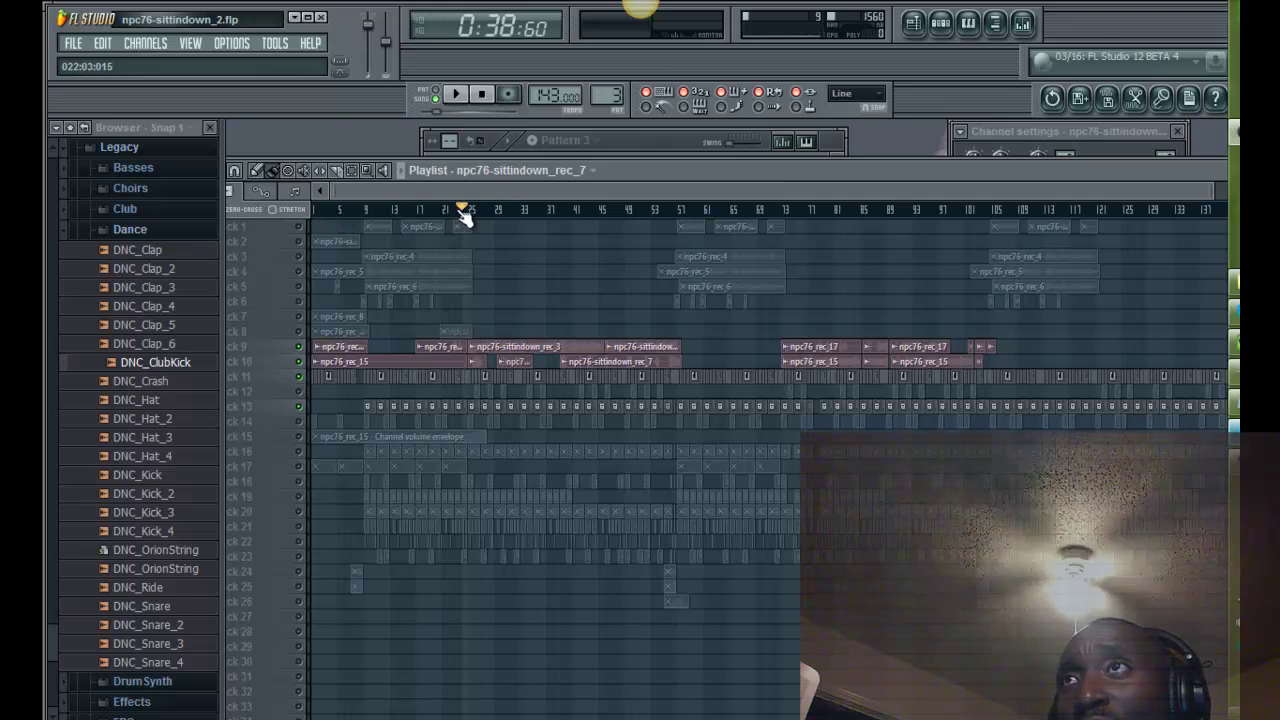
key("space")
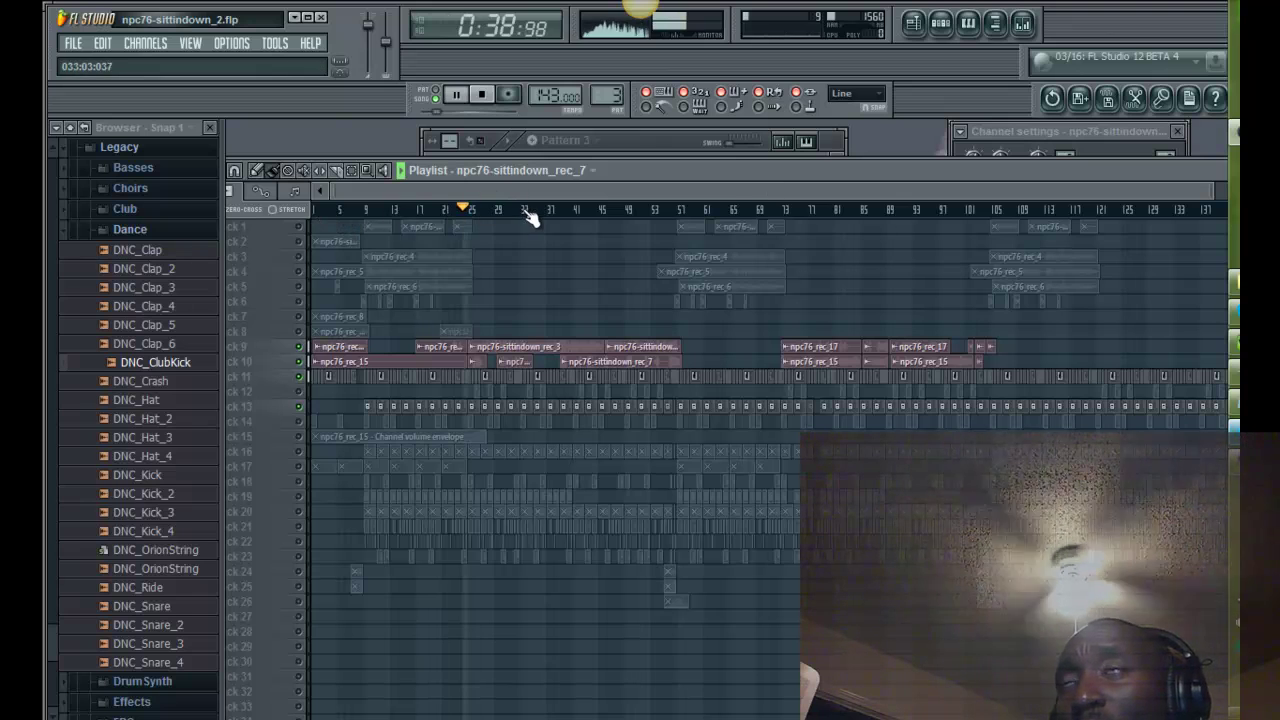
left_click(298, 452)
left_click(298, 453)
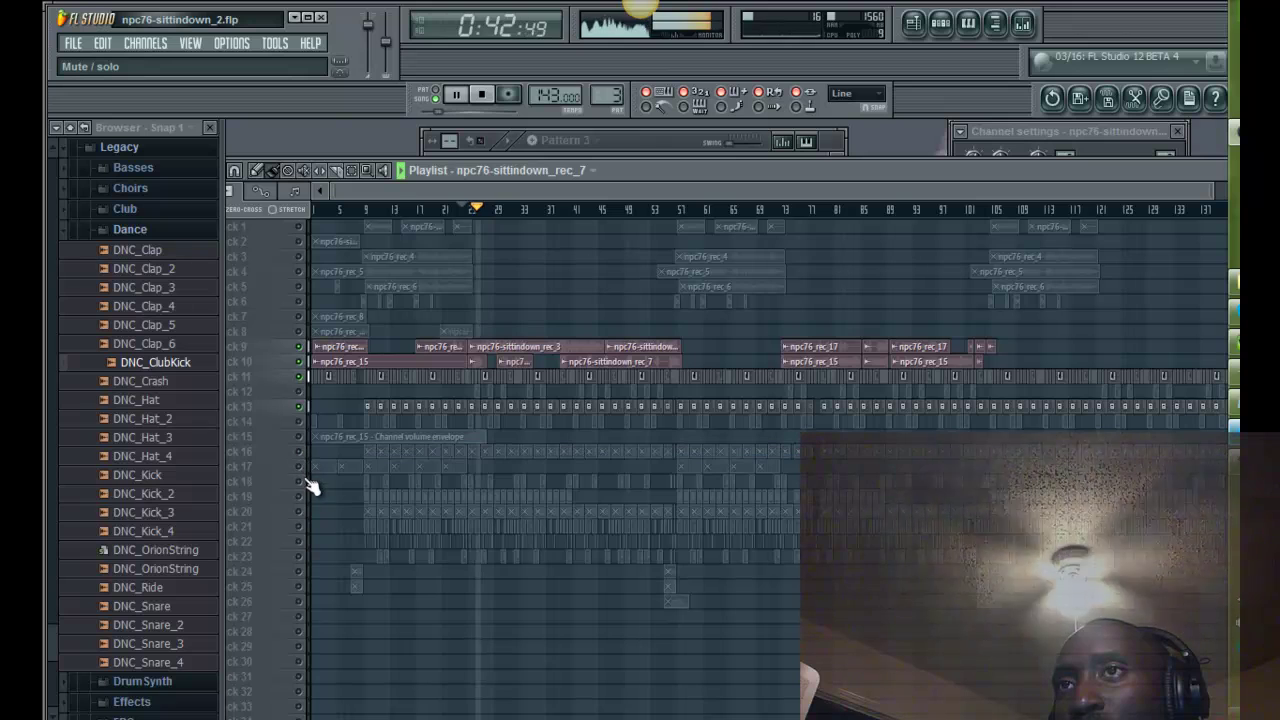
left_click(298, 512)
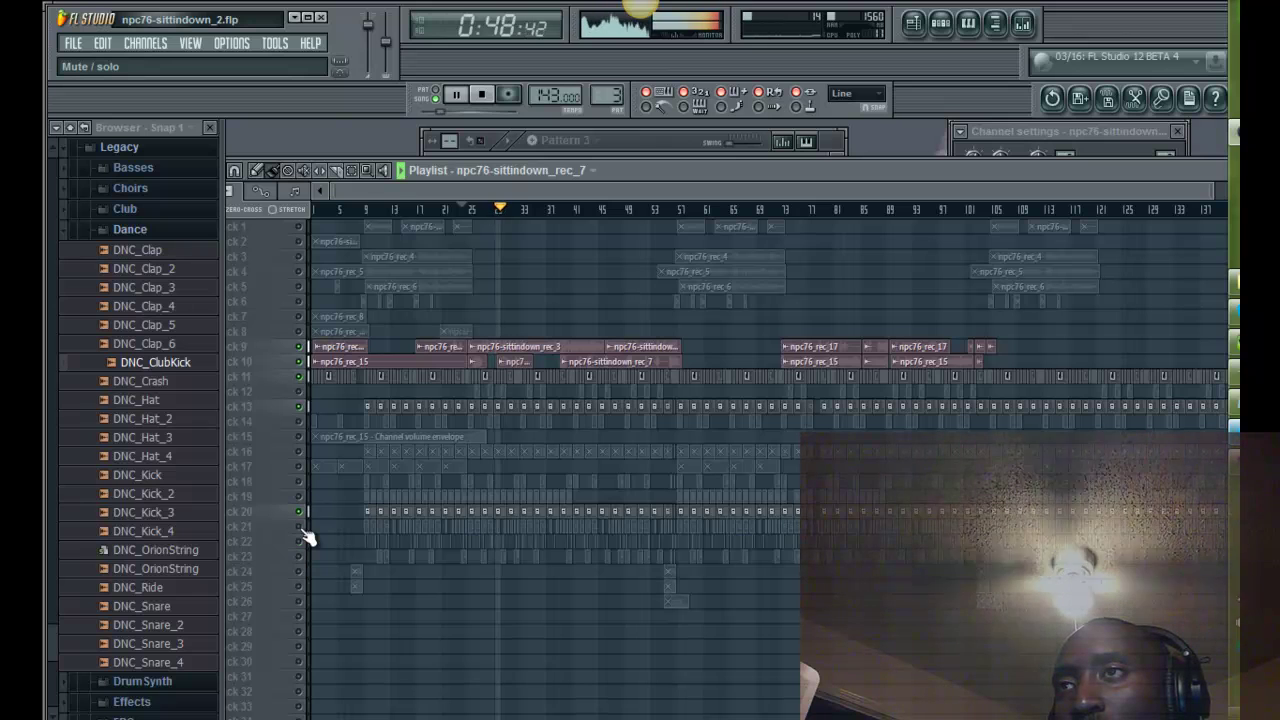
left_click(300, 528)
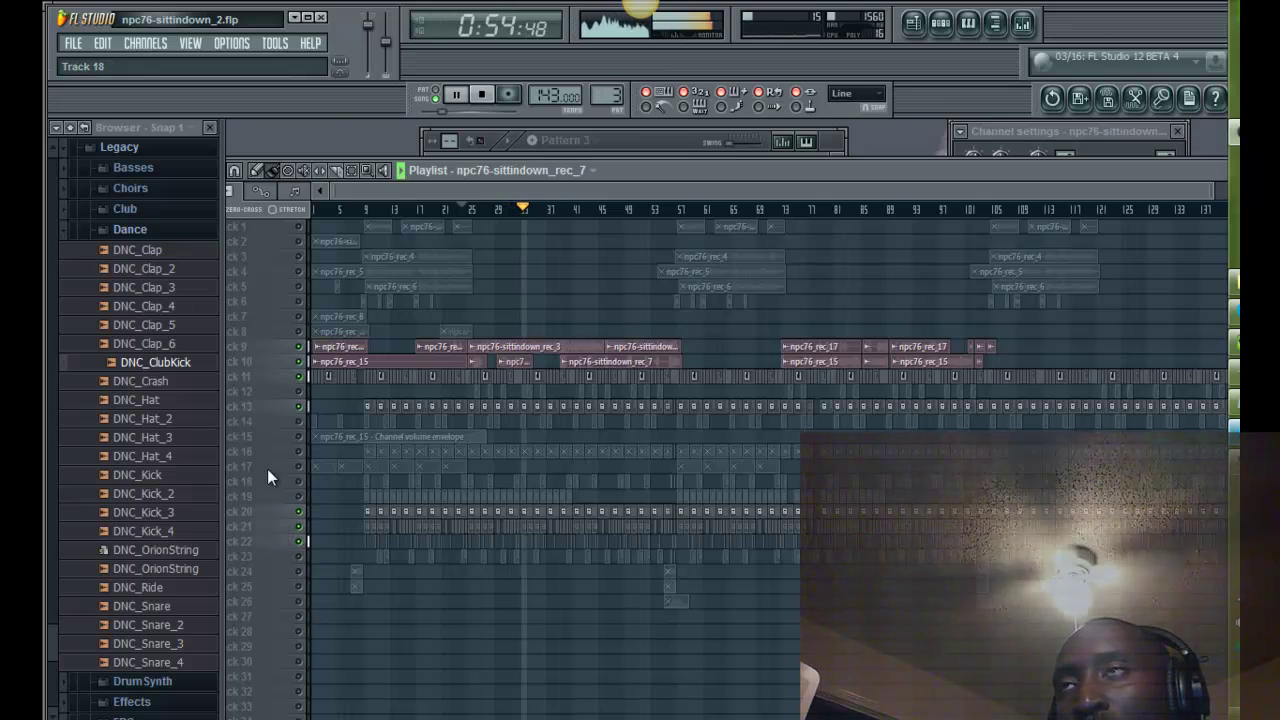
Step: In the REC track's Parametric EQ 2, raise the band 1 high-pass frequency and set band 3 to about -4.1 dB at 464 Hz
key("F9")
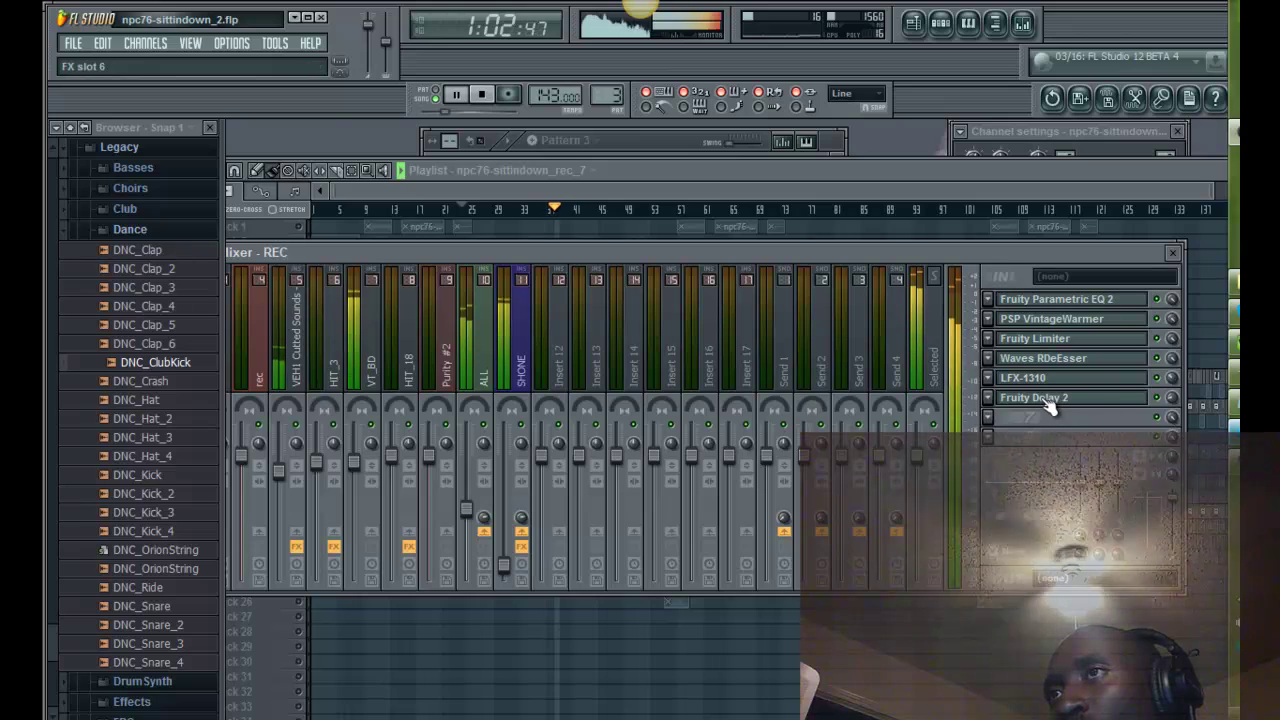
left_click(1100, 299)
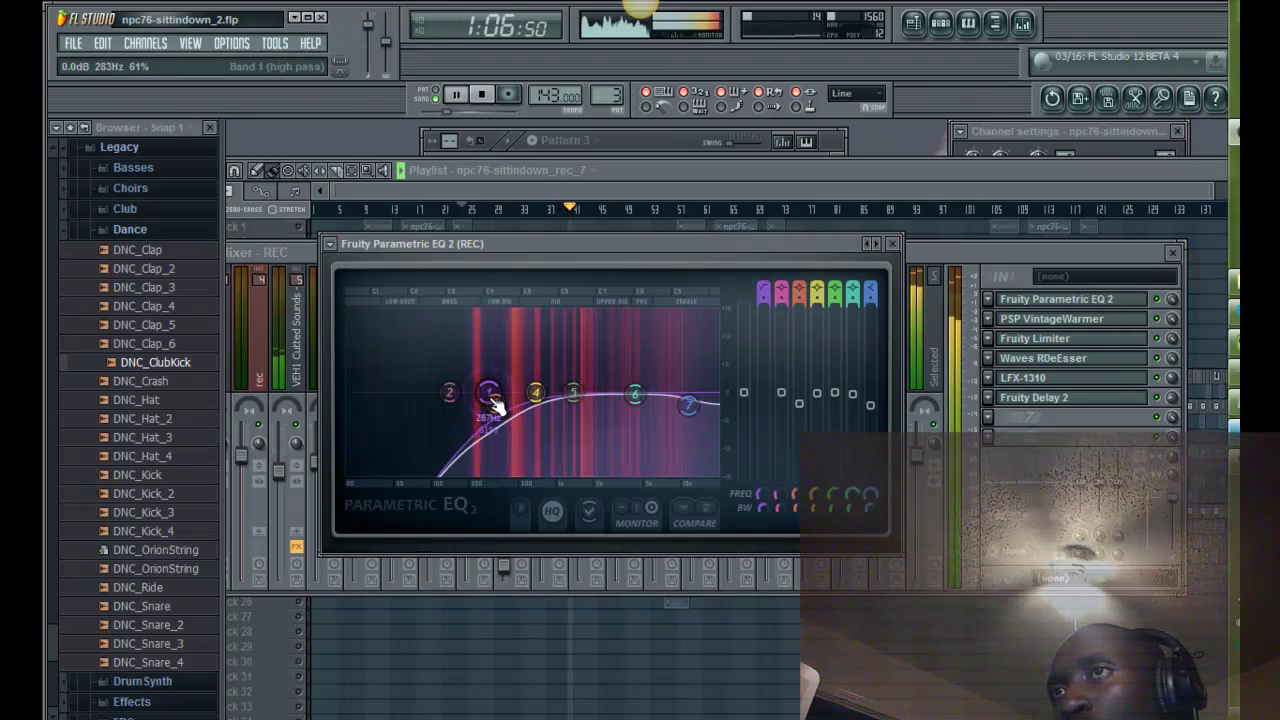
mouse_move(488, 402)
left_mouse_down()
mouse_move(522, 420)
mouse_move(508, 403)
left_mouse_up()
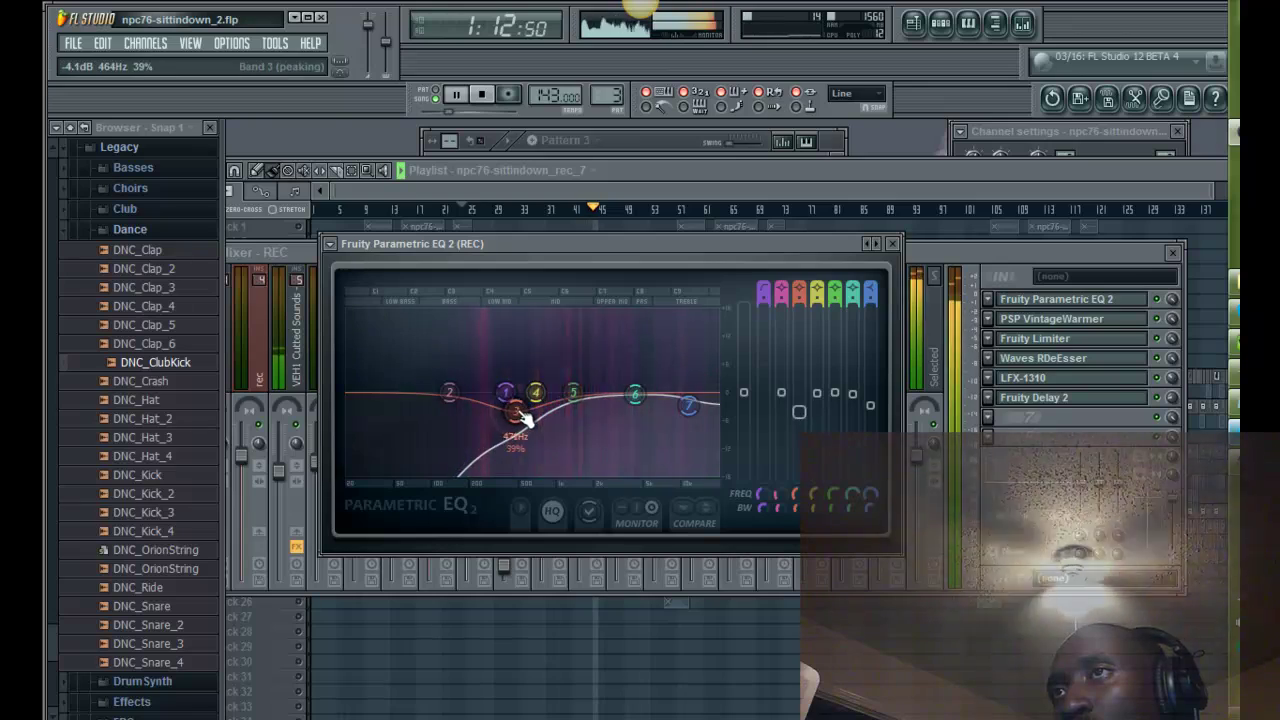
Step: Raise the loudness threshold of the REC track's Fruity Limiter to about -12.5 dB and fine-tune it during playback
left_click(1100, 333)
left_click(1098, 324)
left_click(1098, 339)
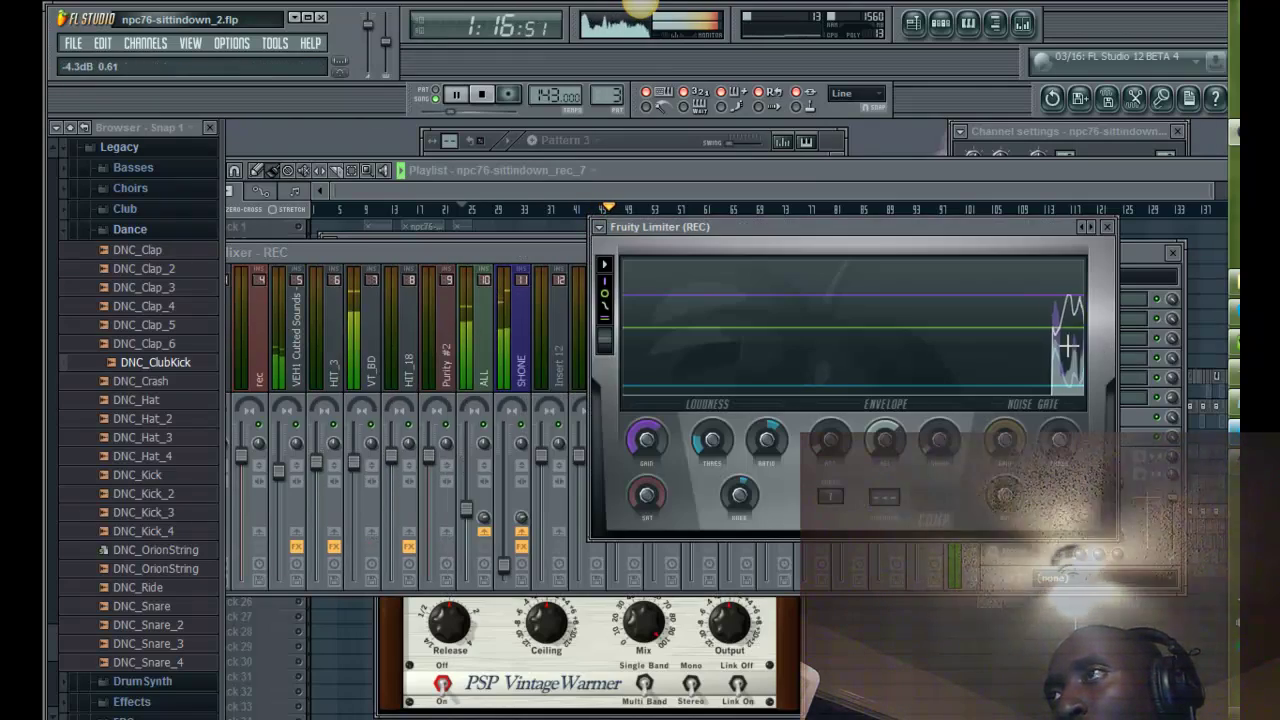
left_click_drag(712, 440, 728, 387)
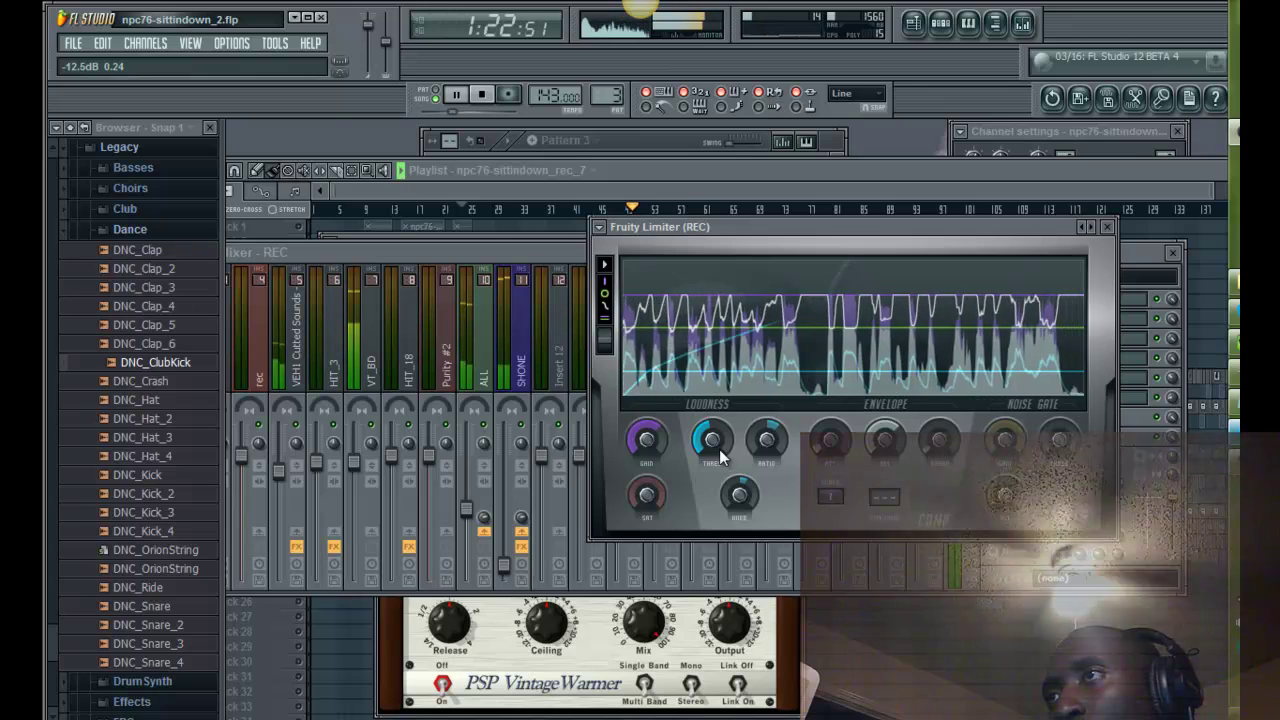
left_click_drag(716, 441, 716, 448)
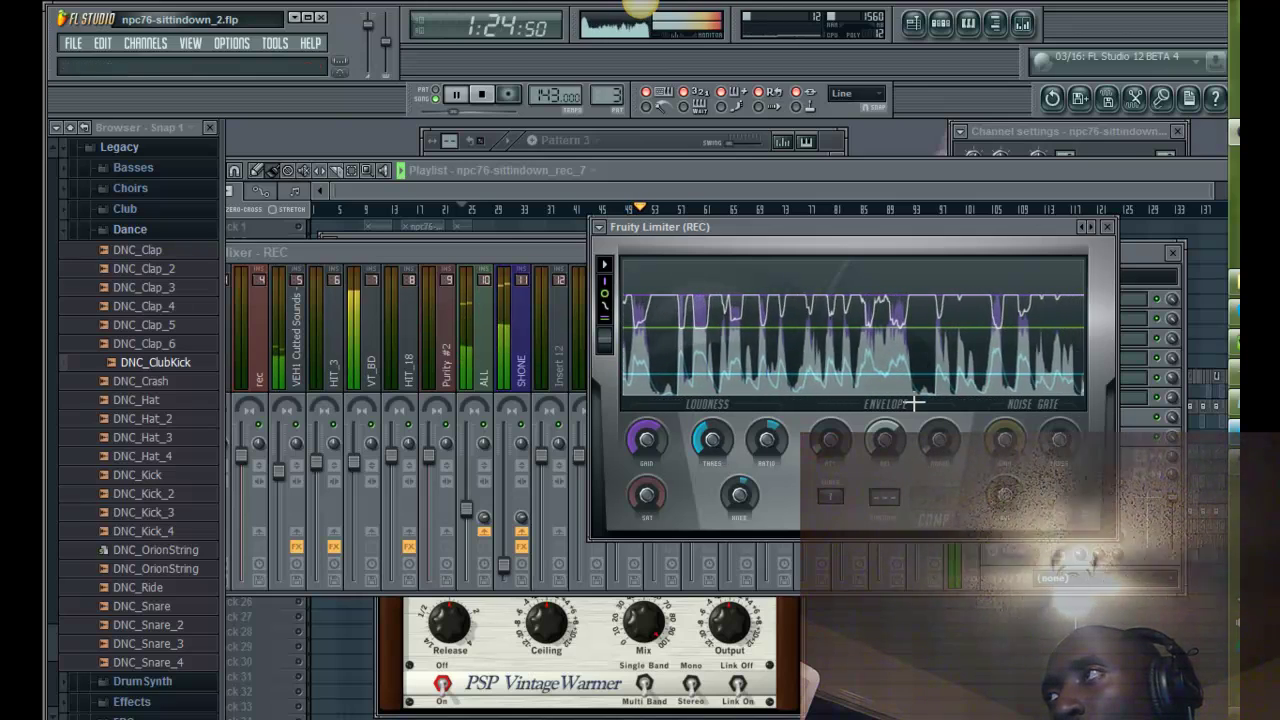
Step: Leave the REC track's Fruity Limiter, bring the playlist forward and stop playback
left_click(1144, 254)
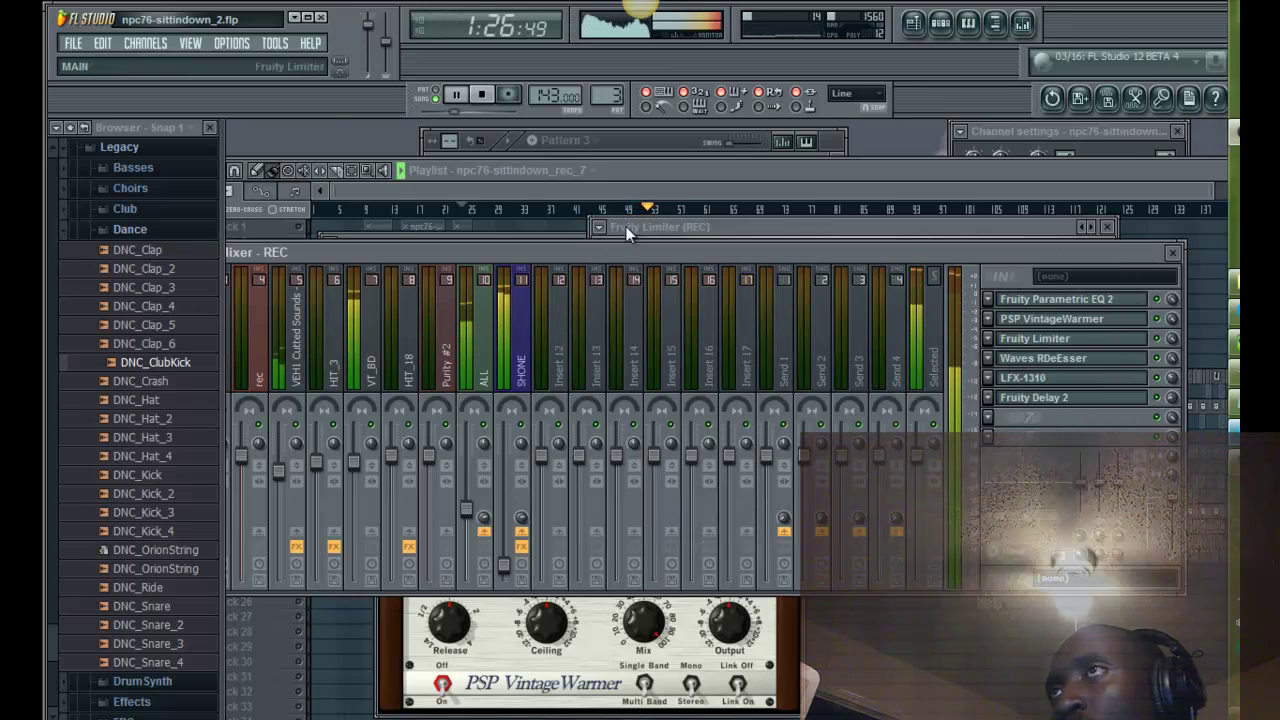
left_click(738, 174)
key("space")
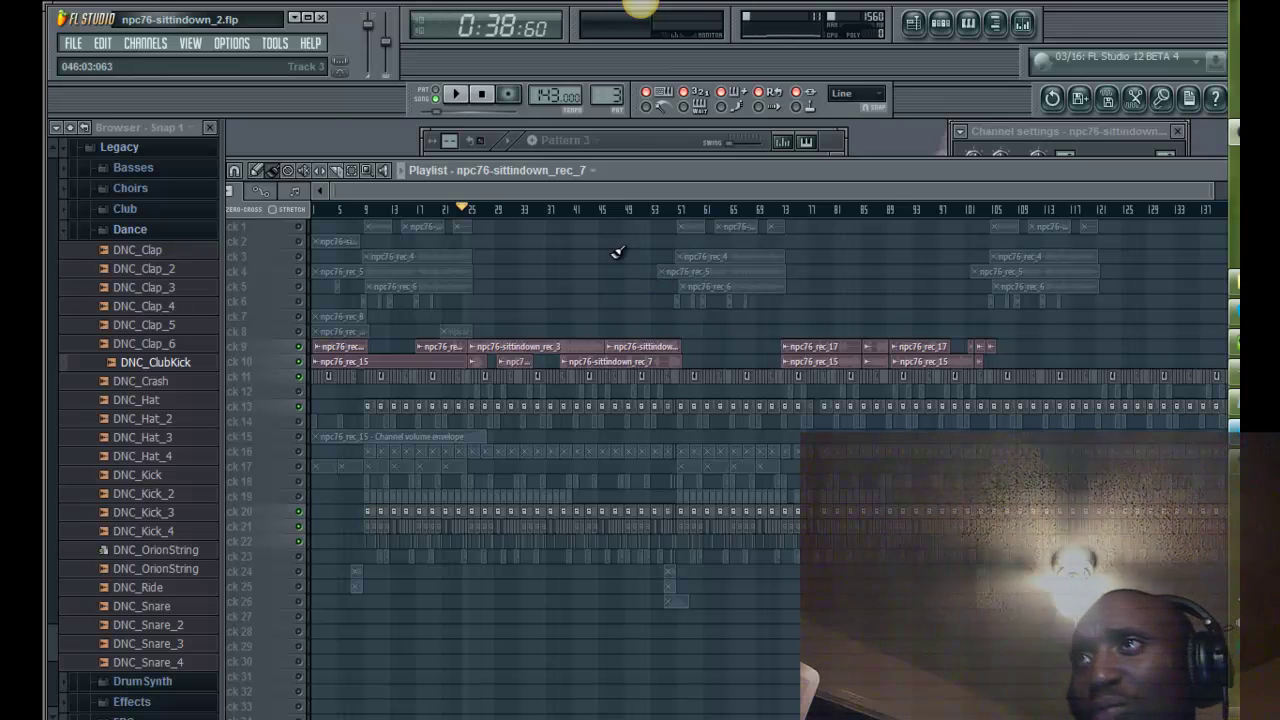
Step: Show the mixer and inspect the effect slots and routing of the SHONE and rec tracks
key("F9")
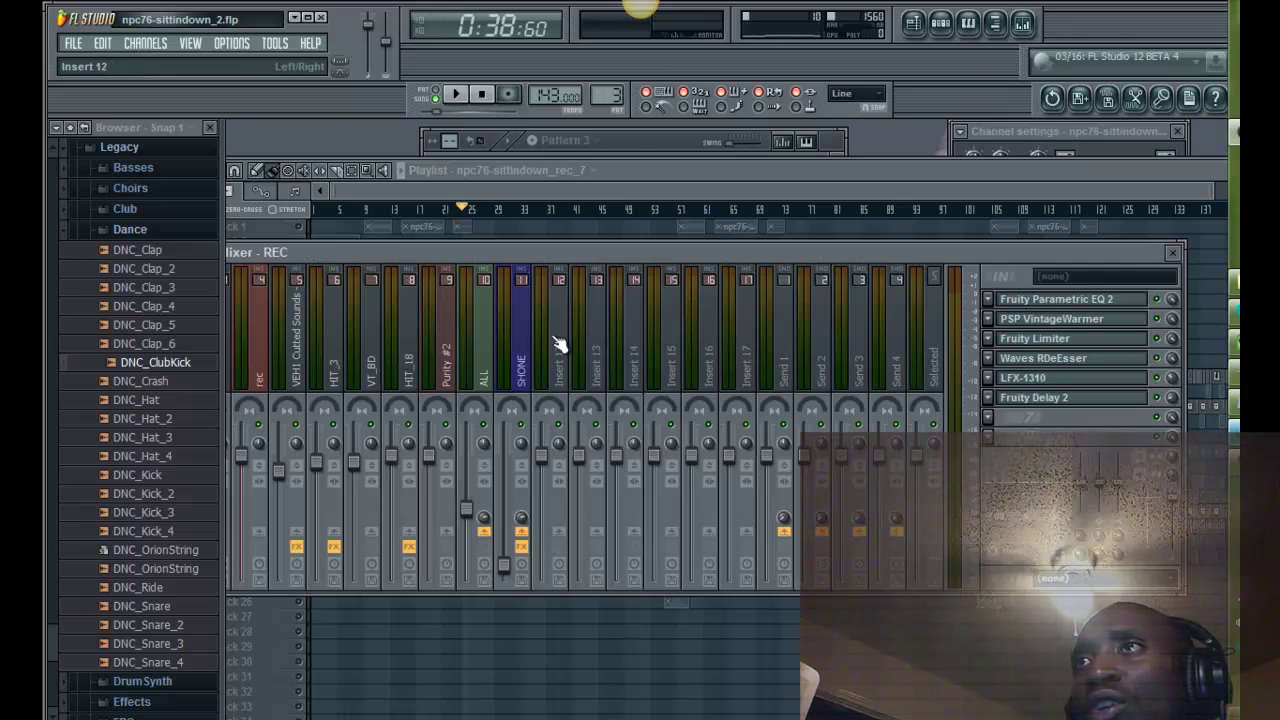
left_click(521, 345)
left_click_drag(583, 261, 631, 262)
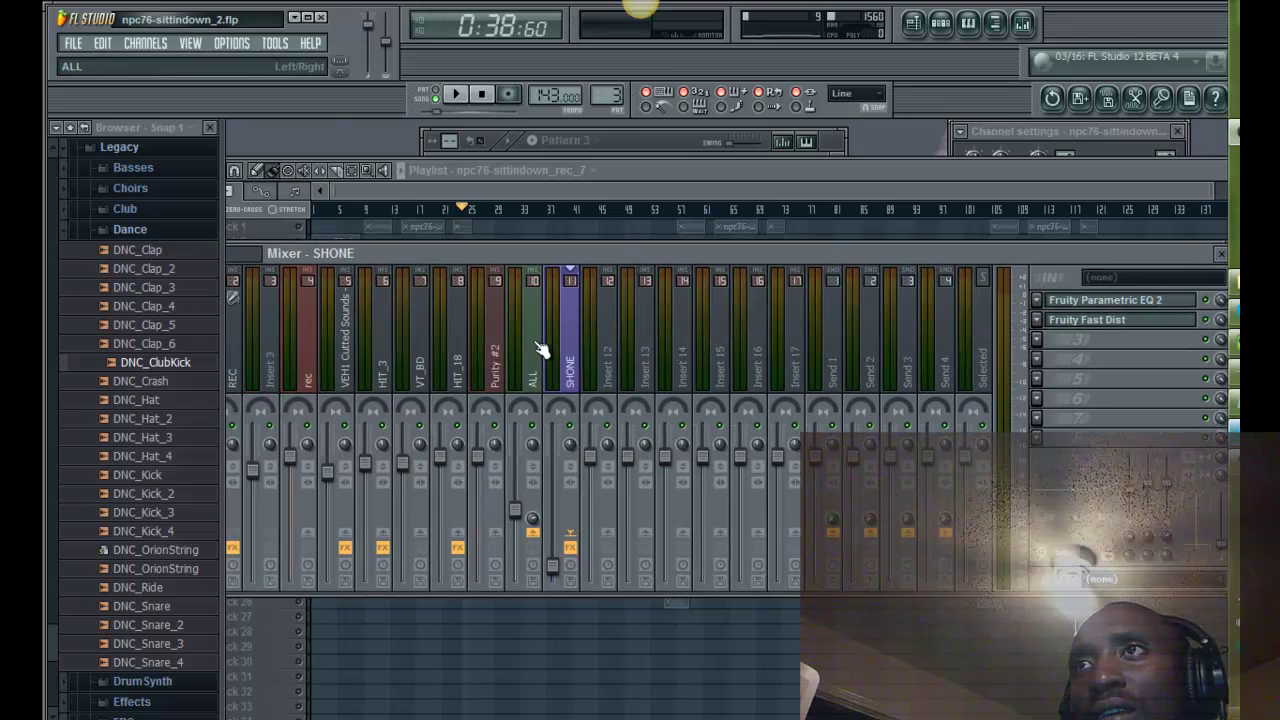
left_click(308, 380)
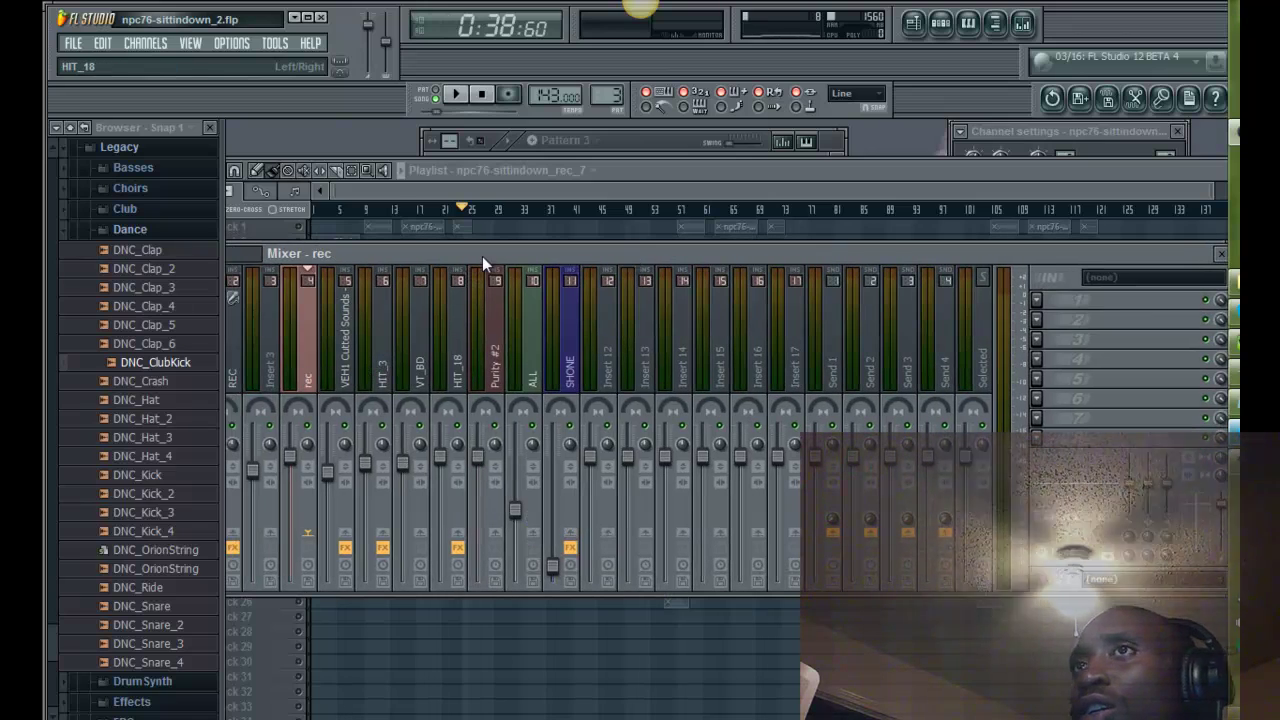
left_click_drag(482, 256, 579, 254)
Step: Route the REC track straight to Master and disable its sends to the ALL and SHONE tracks
left_click(331, 352)
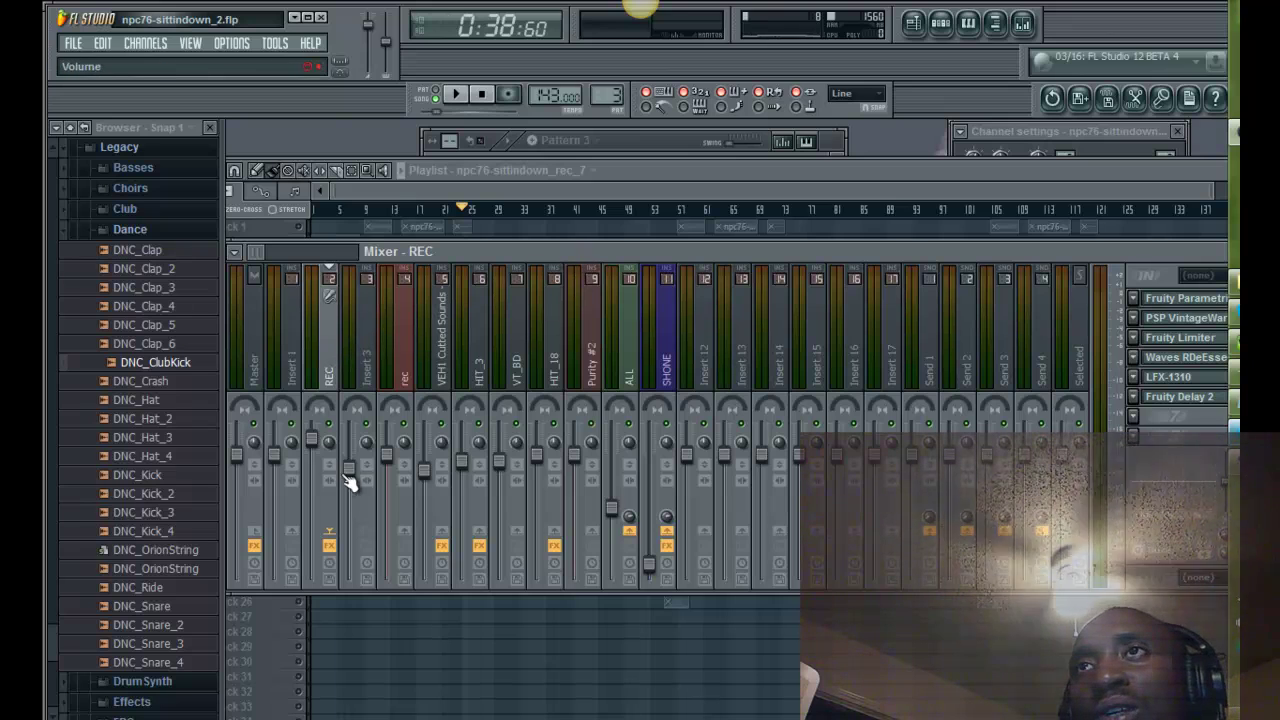
left_click_drag(460, 252, 632, 252)
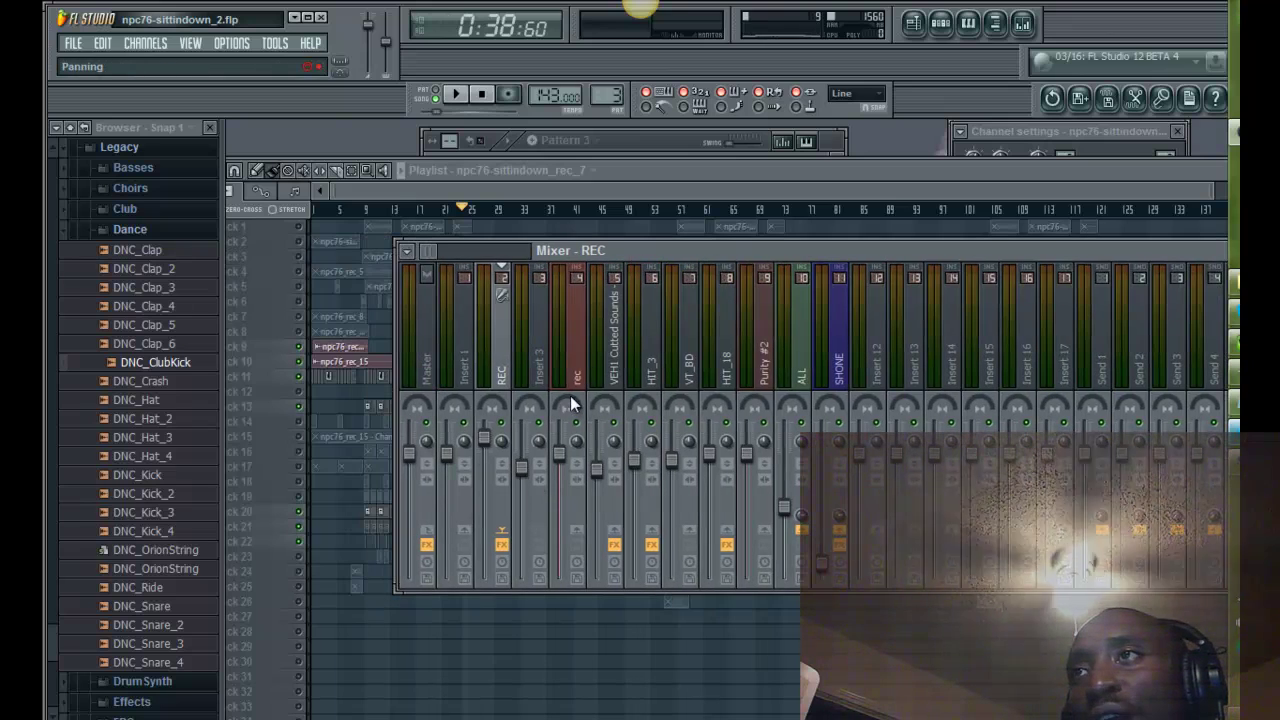
left_click(426, 531)
left_click(803, 532)
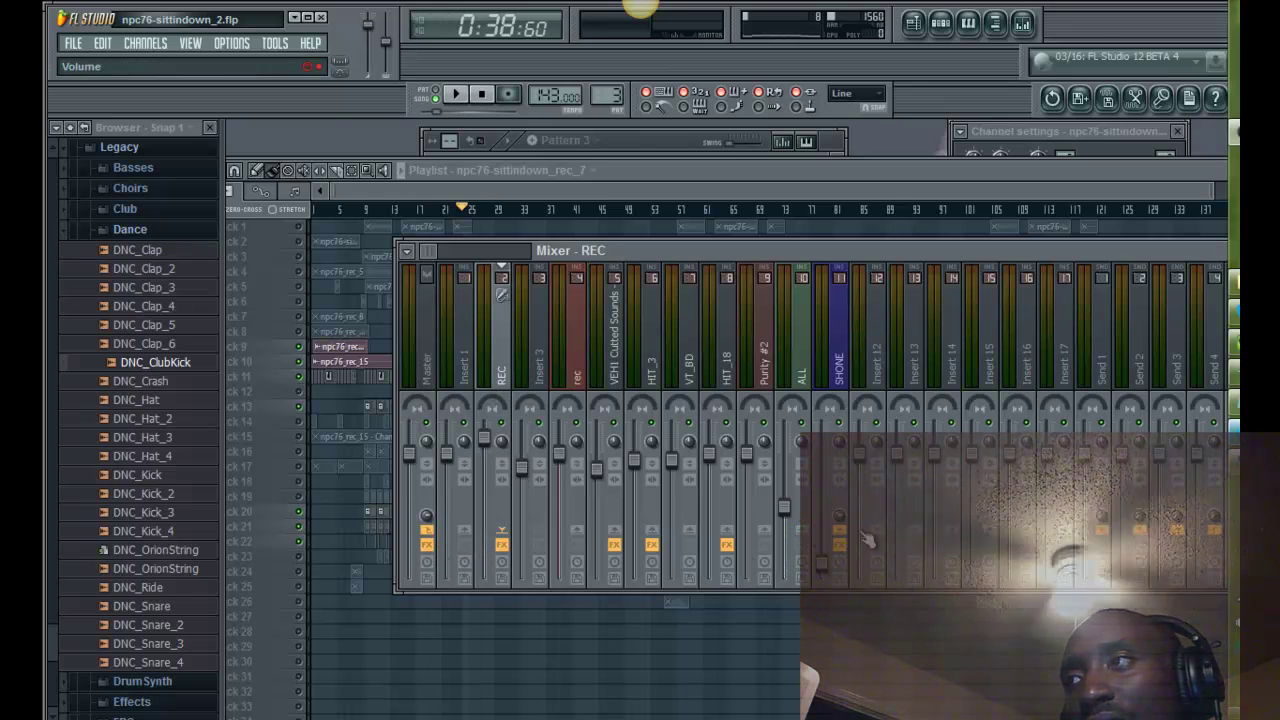
left_click(841, 532)
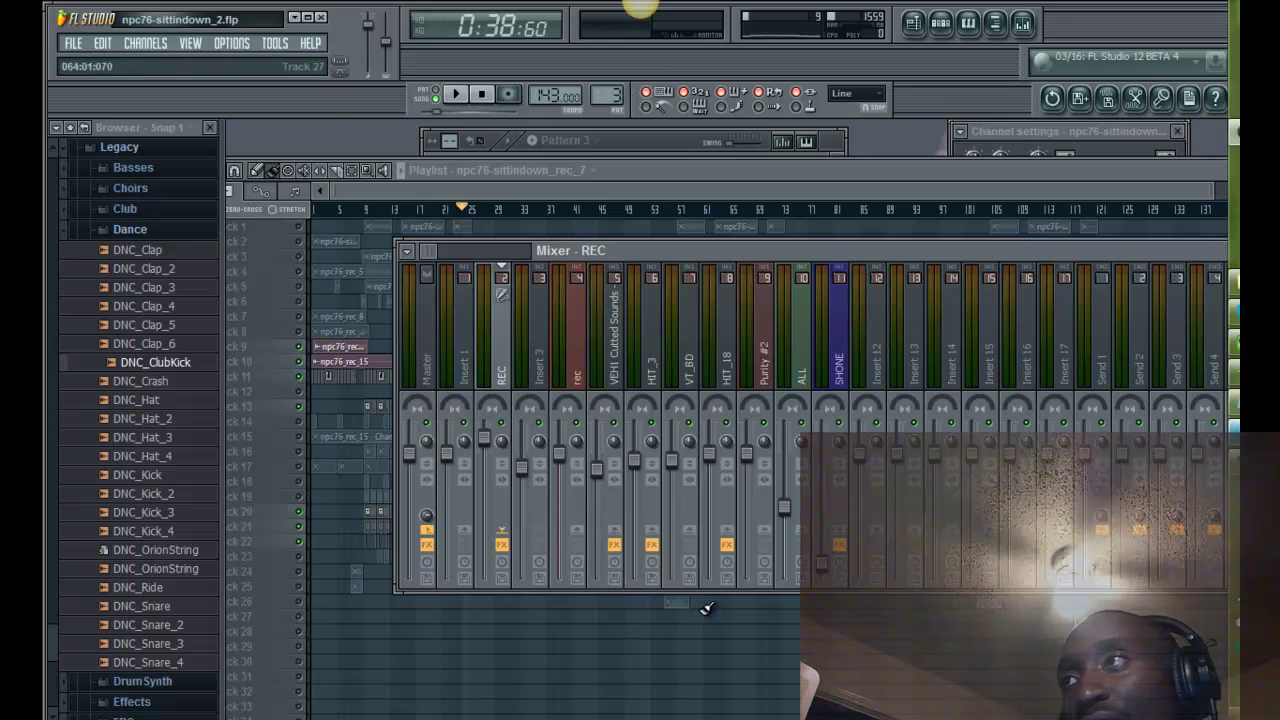
Step: Compare the routing of the ALL and SHONE mixer tracks by selecting each in turn
left_click(805, 386)
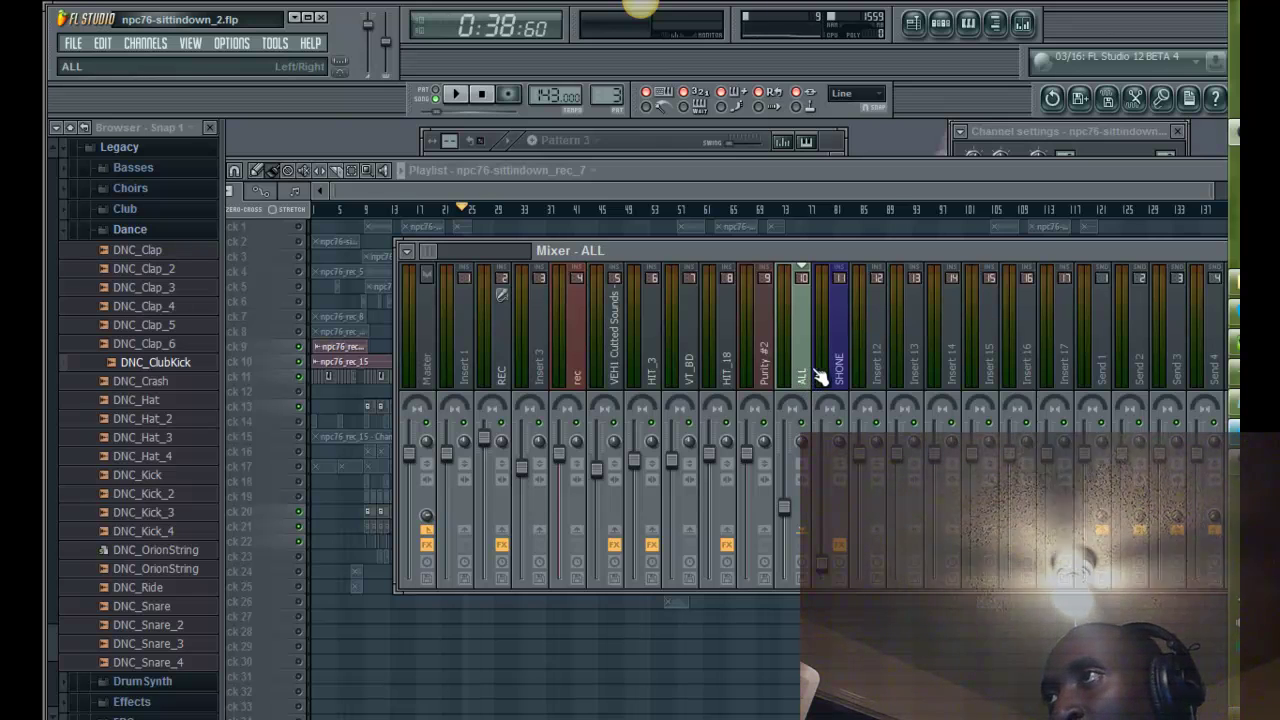
left_click(845, 379)
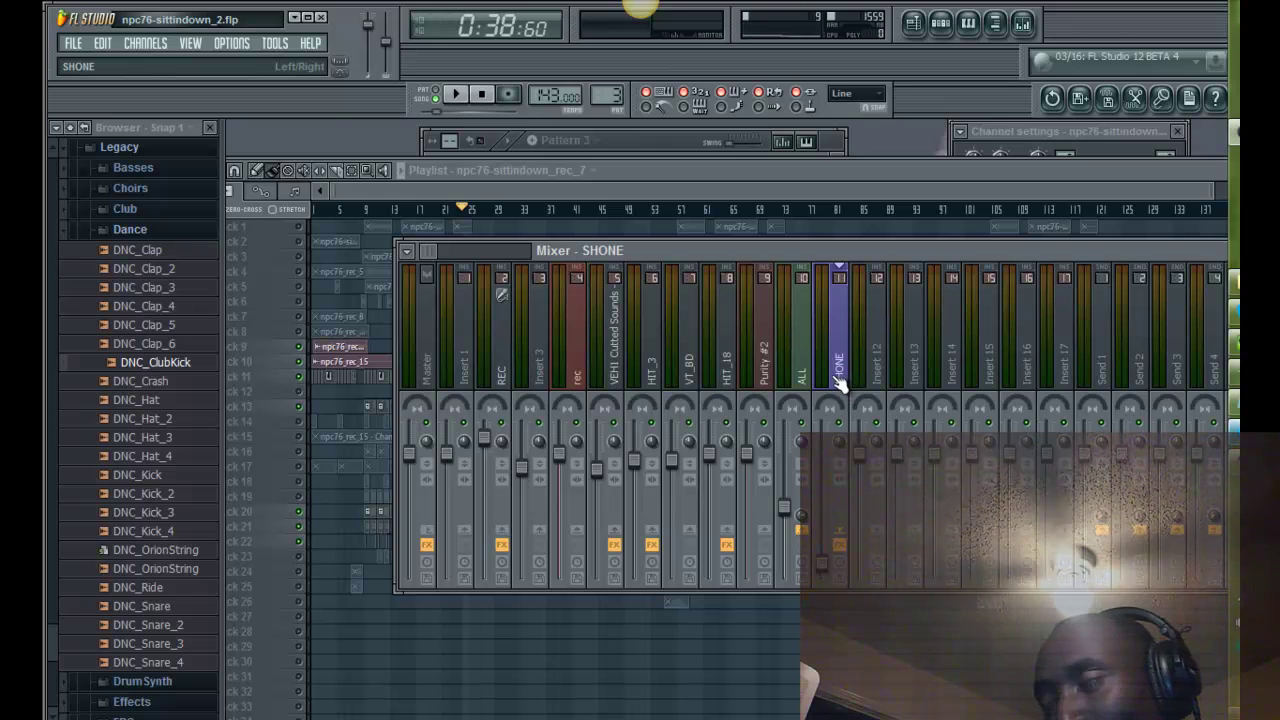
left_click(808, 384)
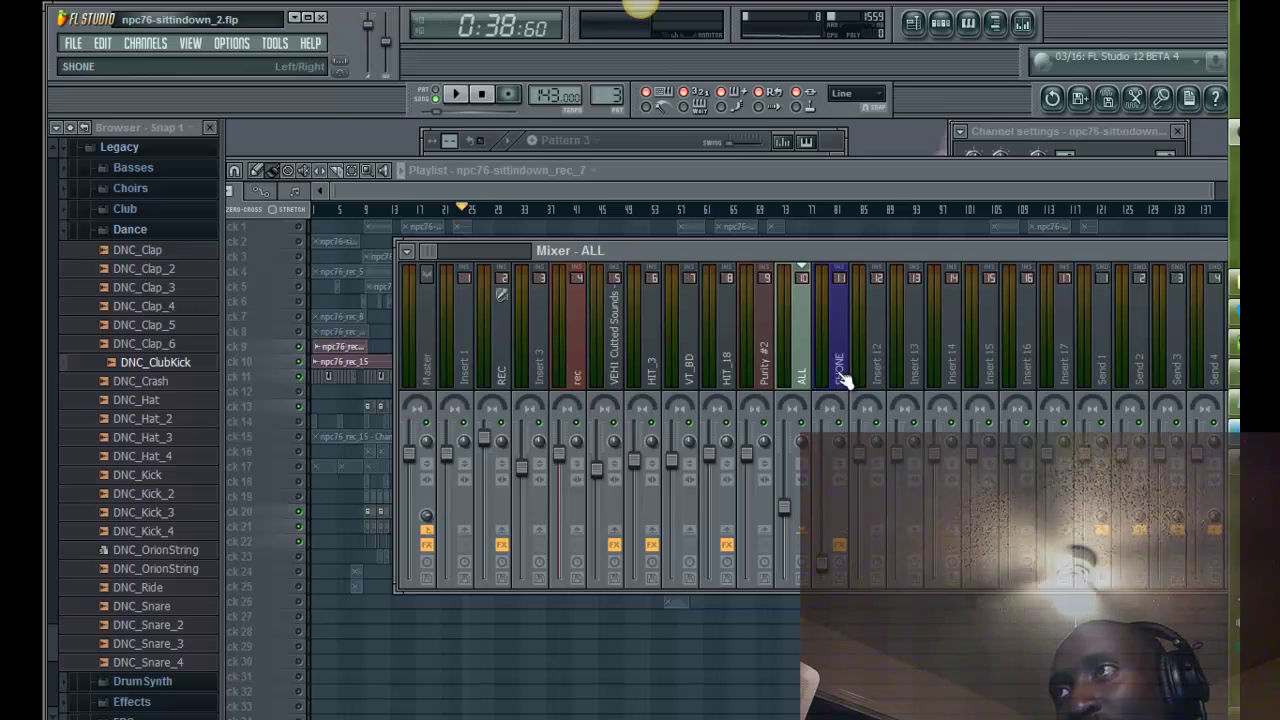
left_click(842, 381)
left_click(803, 385)
left_click(841, 381)
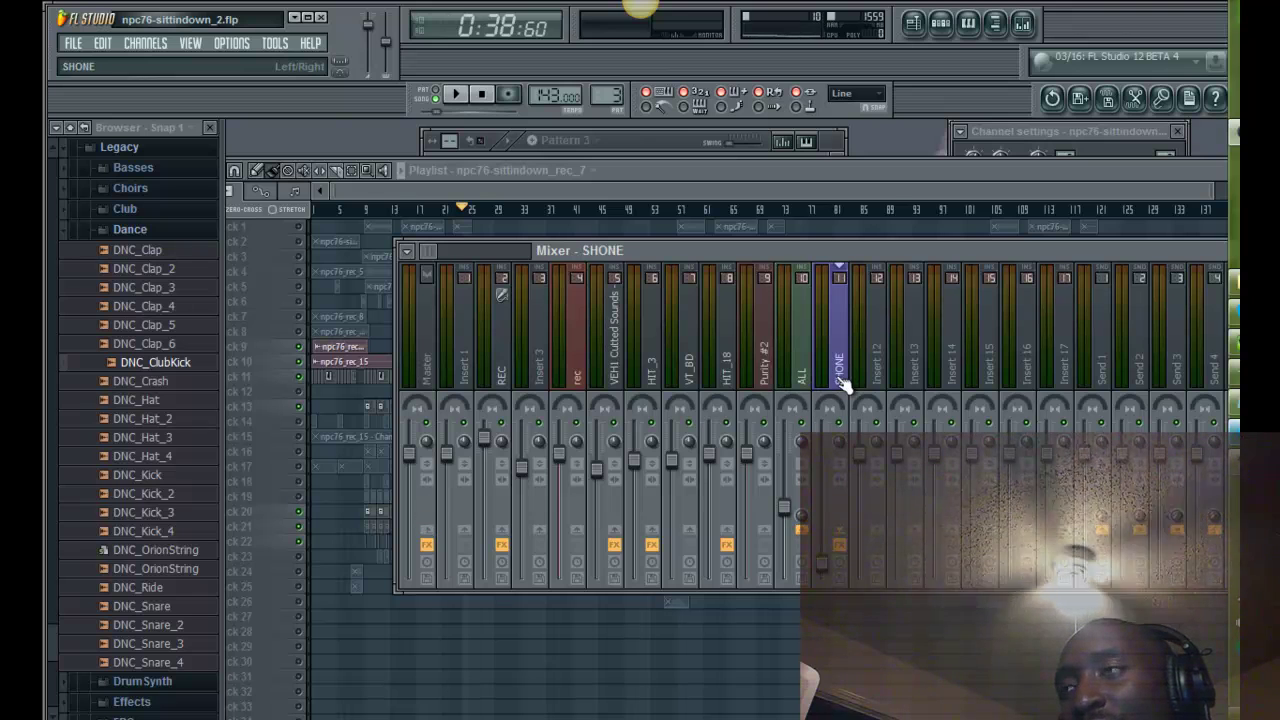
left_click(803, 385)
left_click(841, 381)
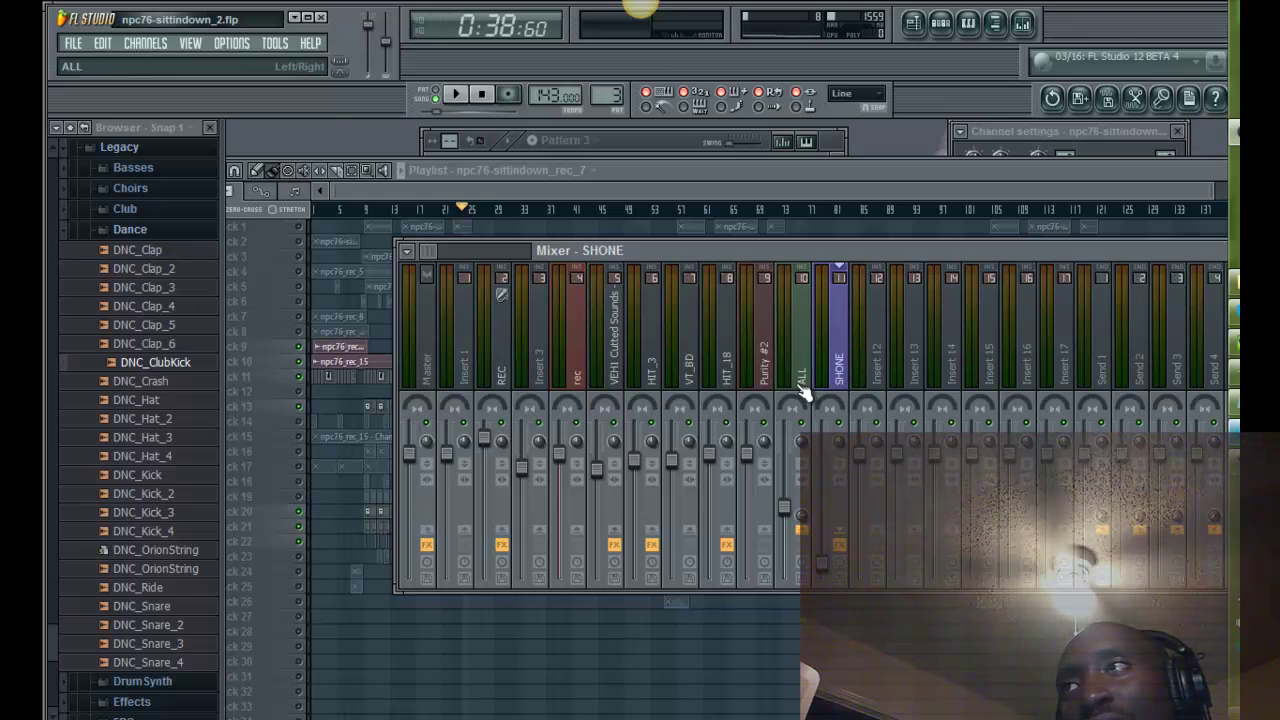
left_click(805, 388)
Step: Send the REC track to both ALL and SHONE instead of directly to Master
left_click(503, 385)
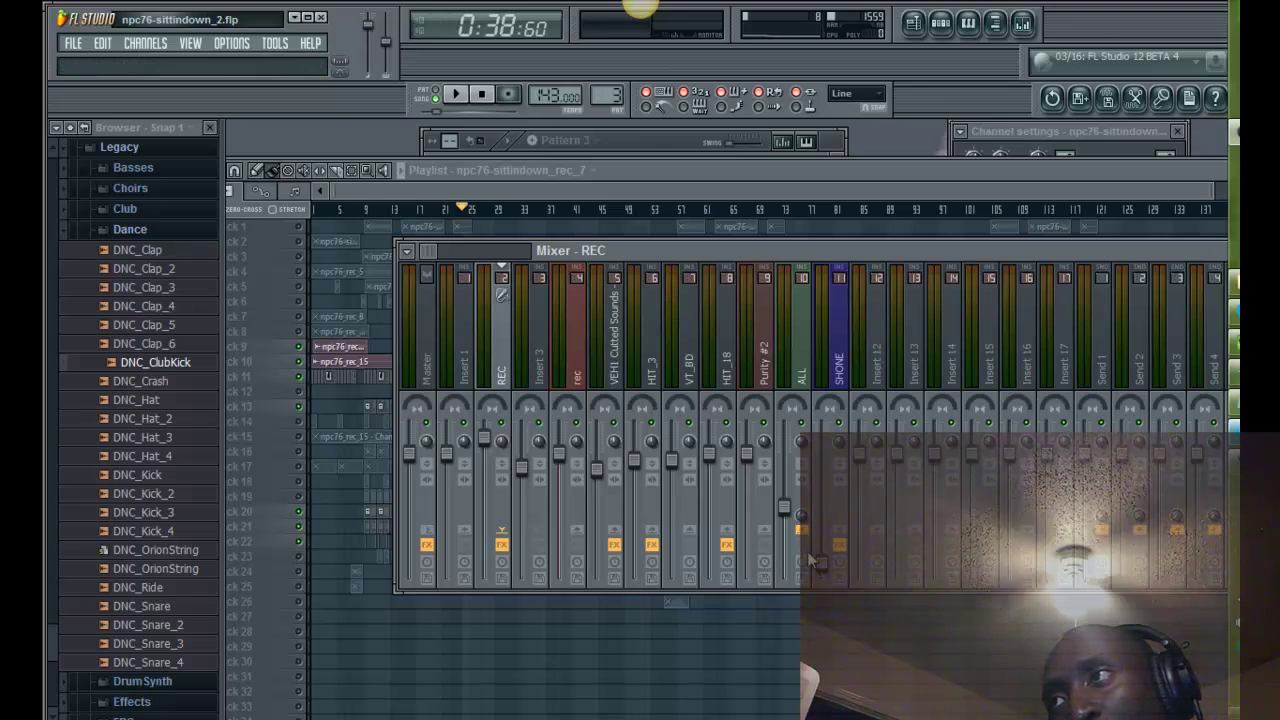
left_click(838, 529)
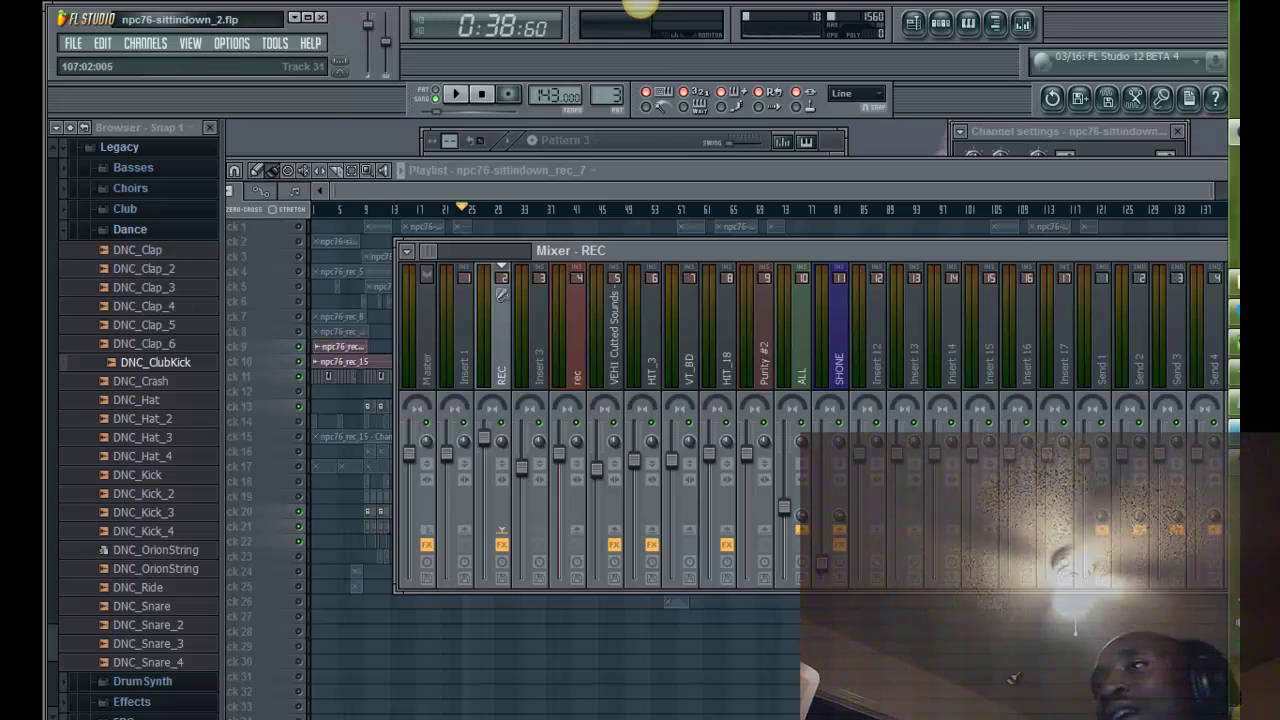
Step: Try higher levels on the SHONE and ALL faders, then pull SHONE down to about -22.6 dB and lower ALL again
left_click(841, 353)
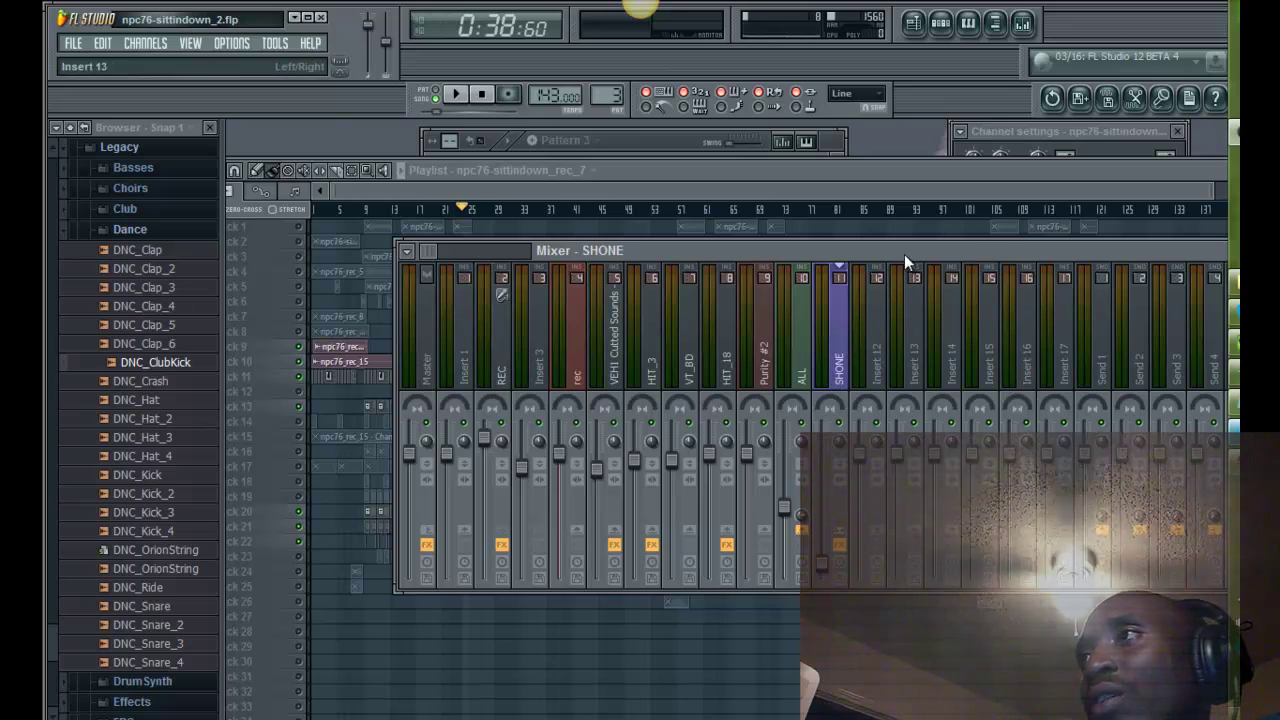
left_click_drag(904, 254, 712, 266)
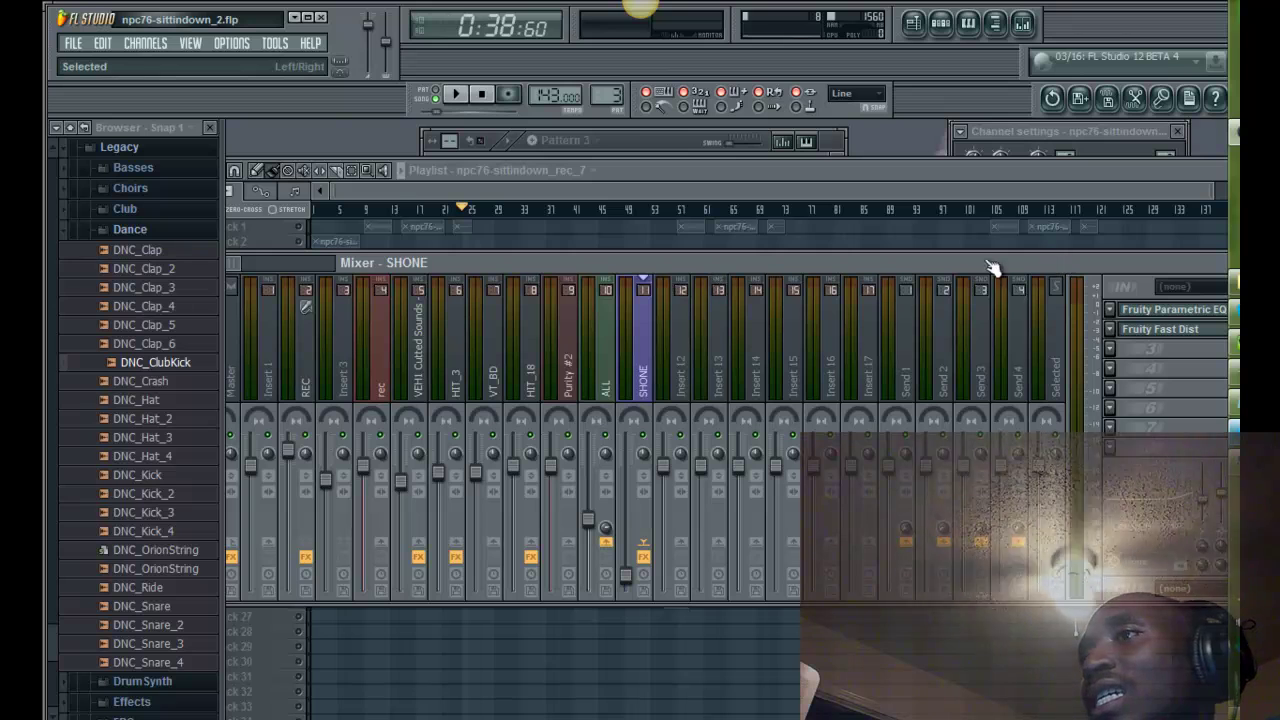
left_click_drag(640, 563, 636, 453)
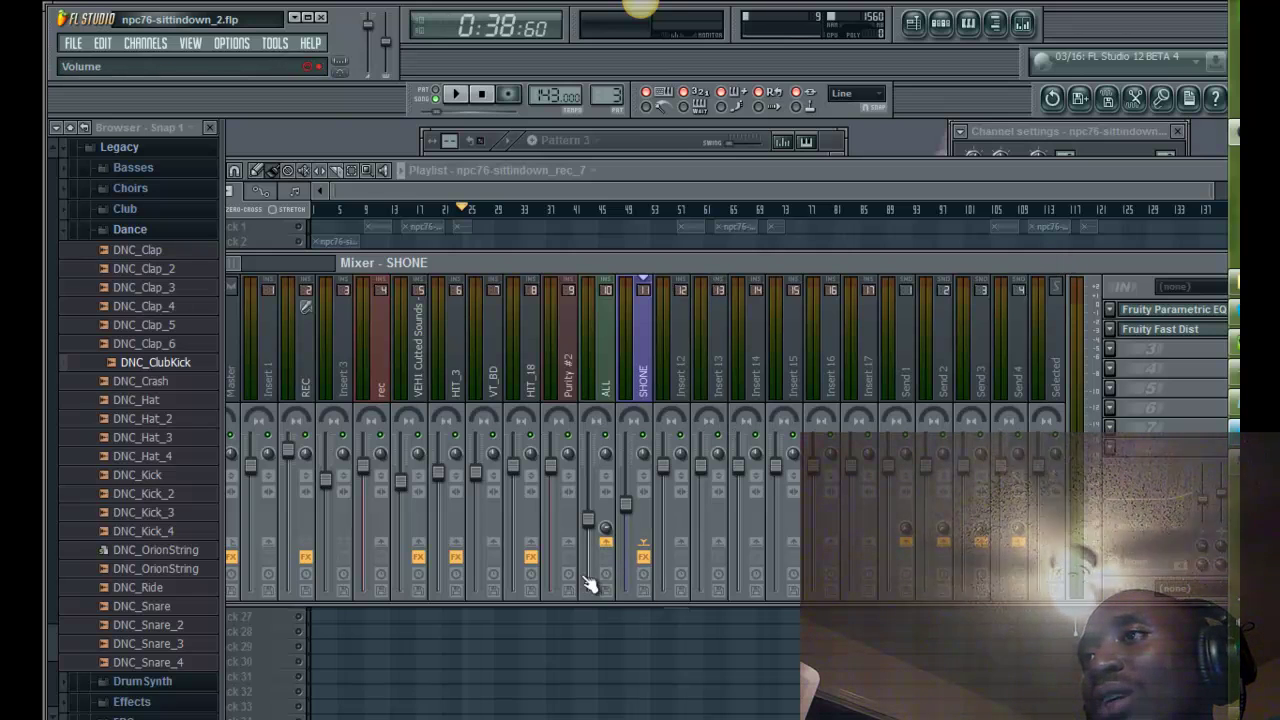
left_click_drag(589, 518, 589, 426)
left_click_drag(625, 513, 625, 474)
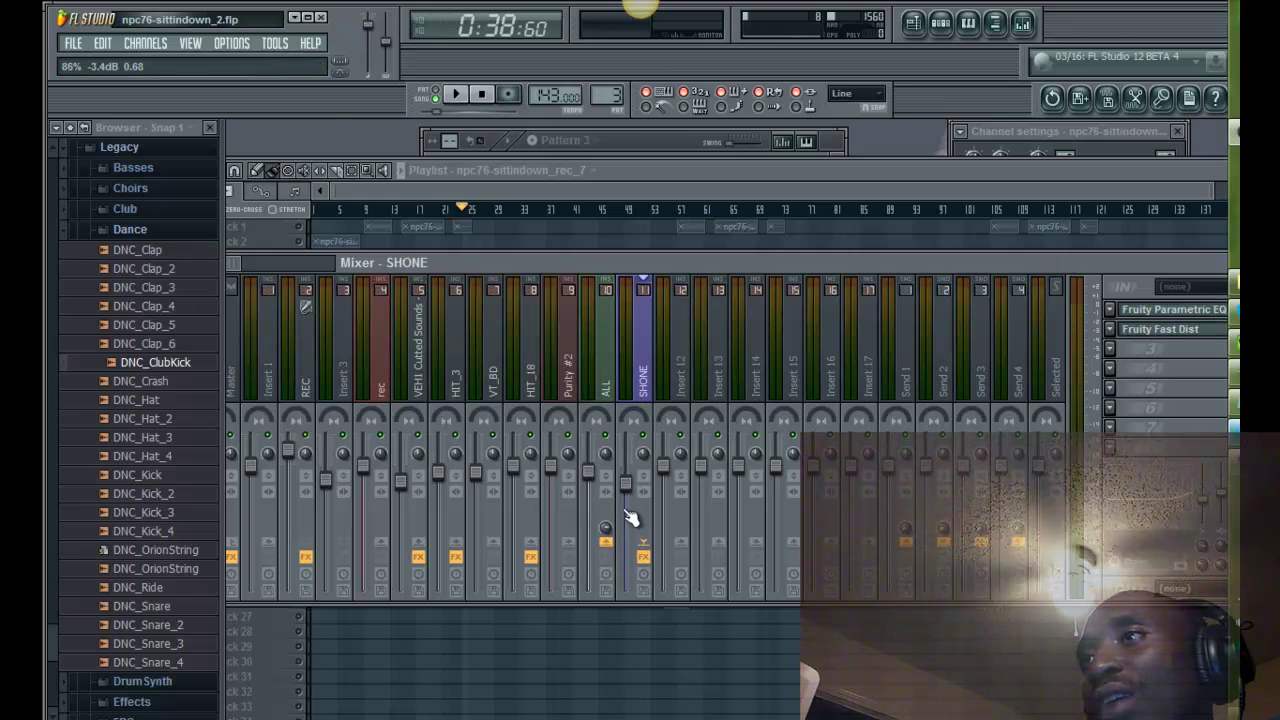
left_click_drag(627, 527, 627, 588)
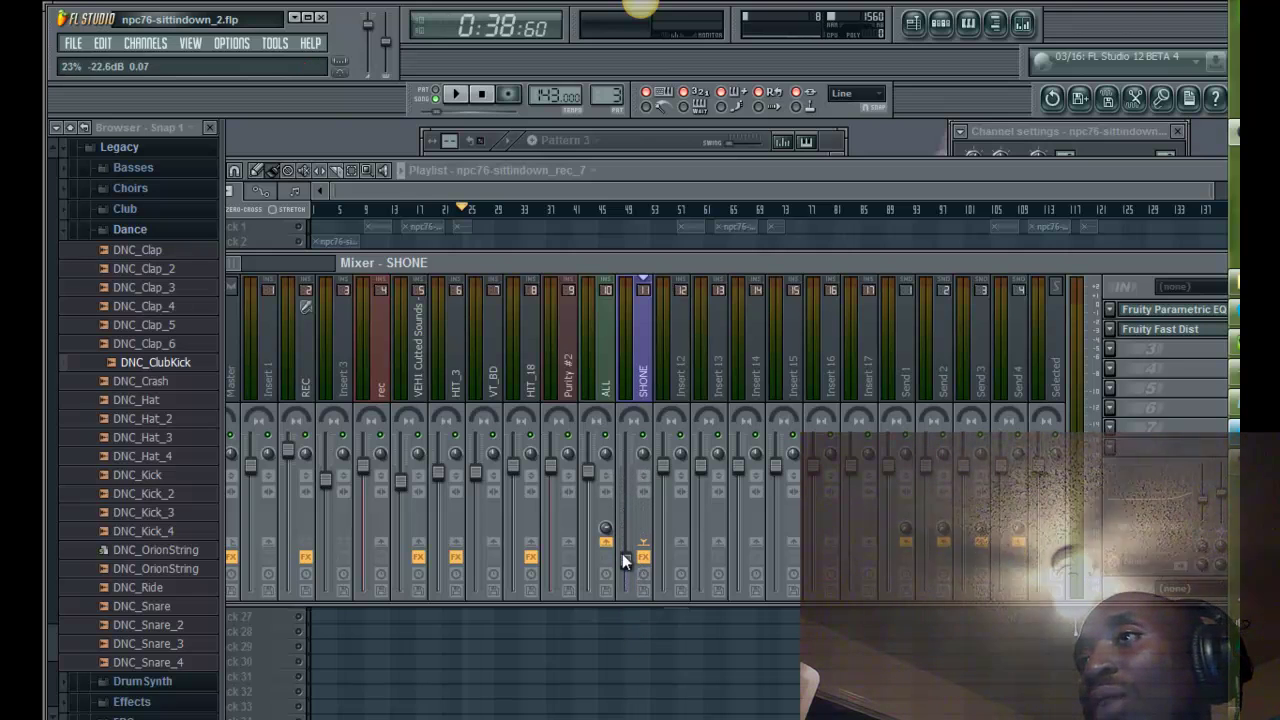
left_click_drag(592, 480, 594, 495)
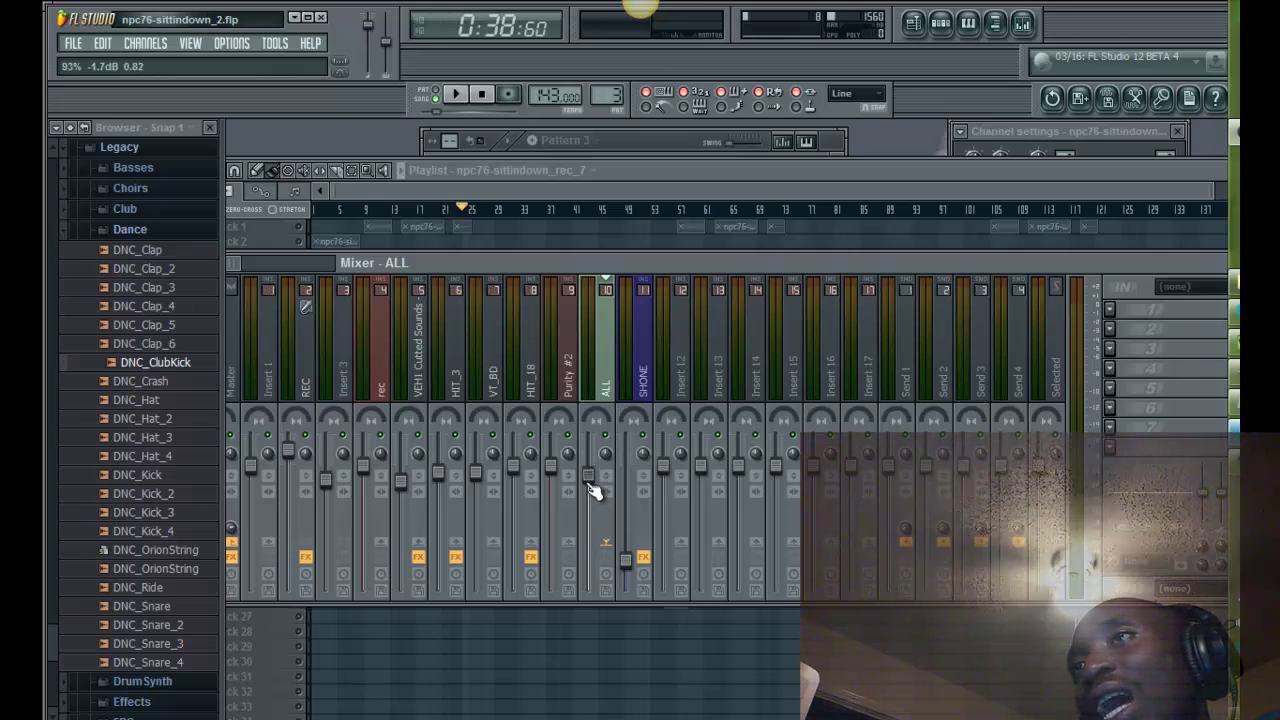
Step: Fine-tune the REC track's volume fader and lower the SHONE fader to about -26.3 dB
left_click_drag(556, 260, 620, 259)
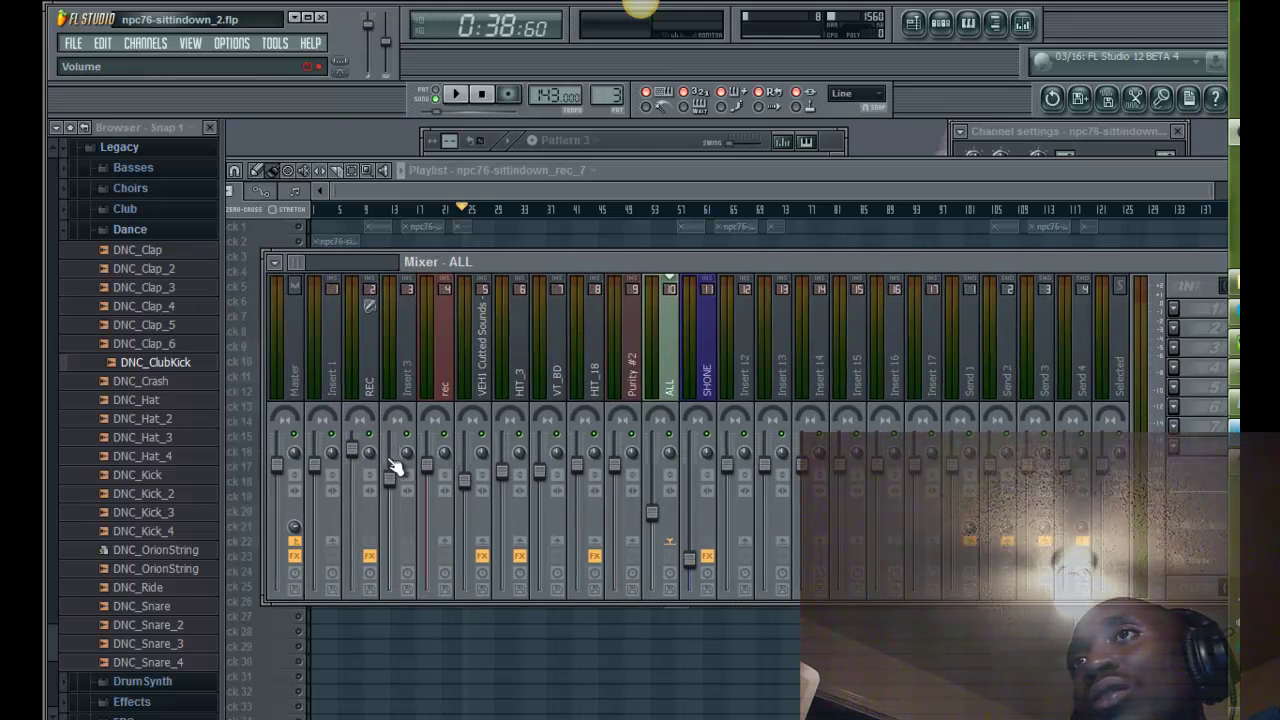
left_click(355, 449)
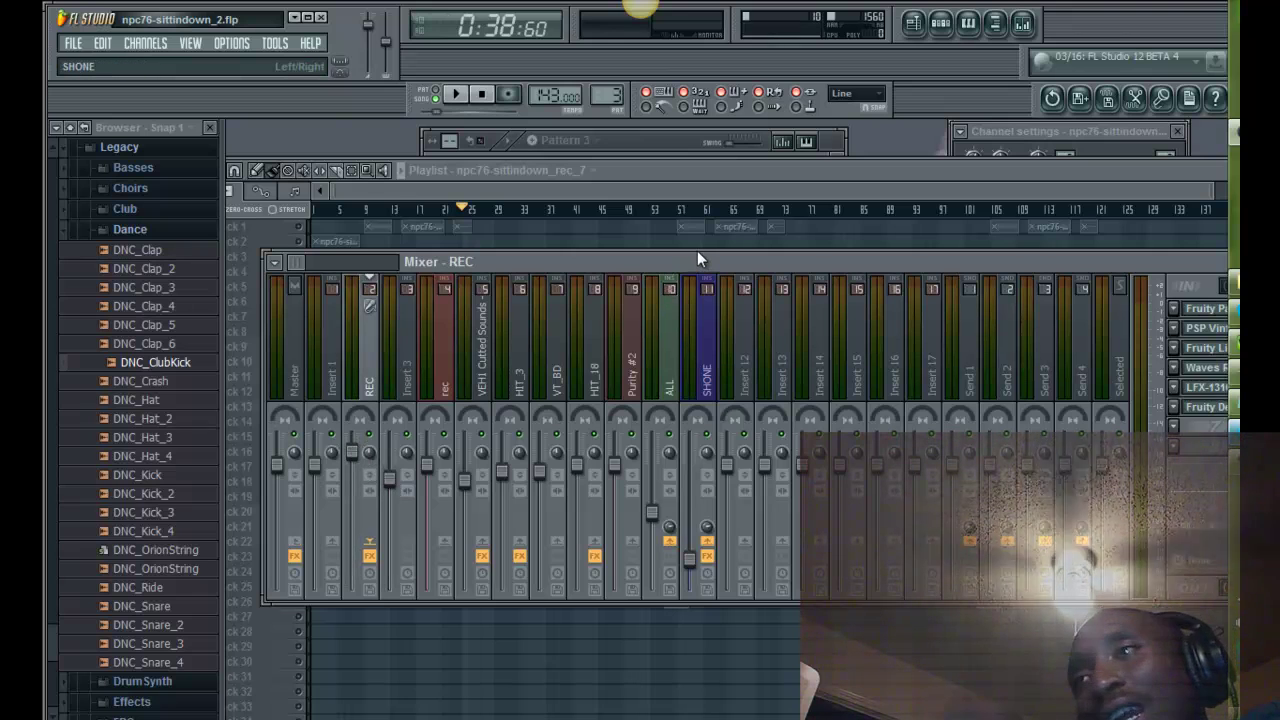
left_click_drag(697, 256, 655, 265)
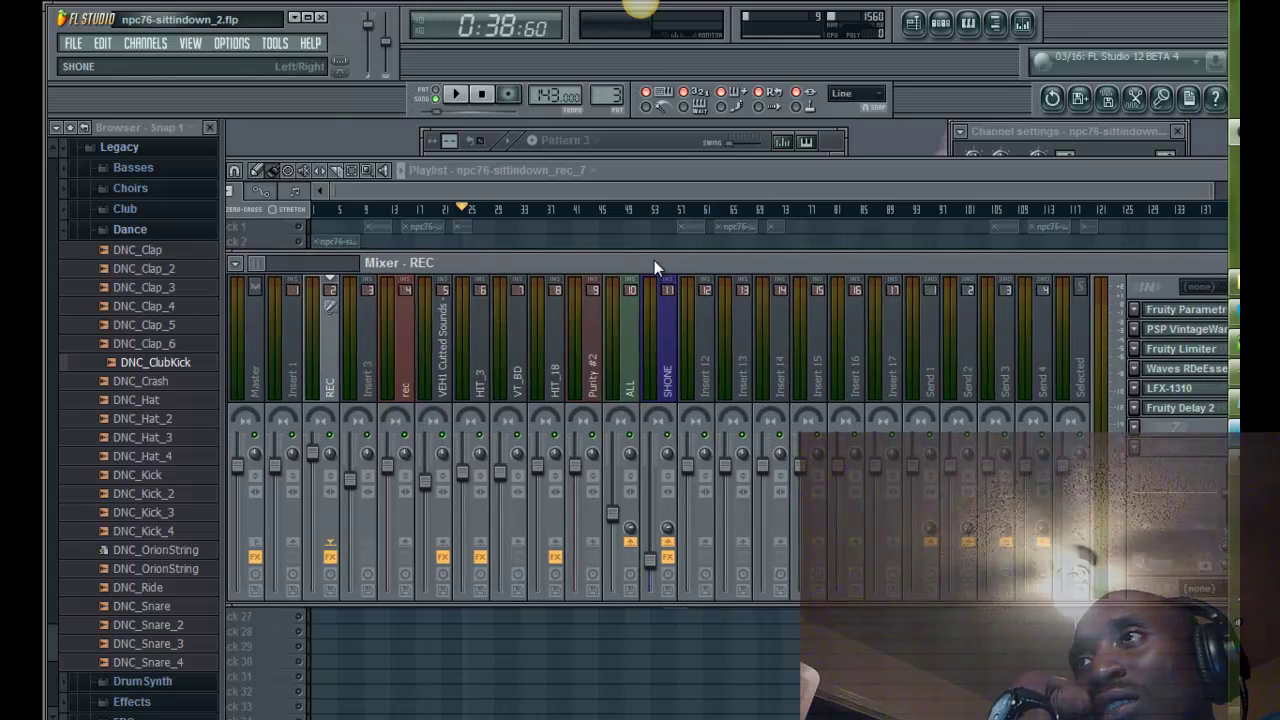
left_click_drag(318, 452, 318, 446)
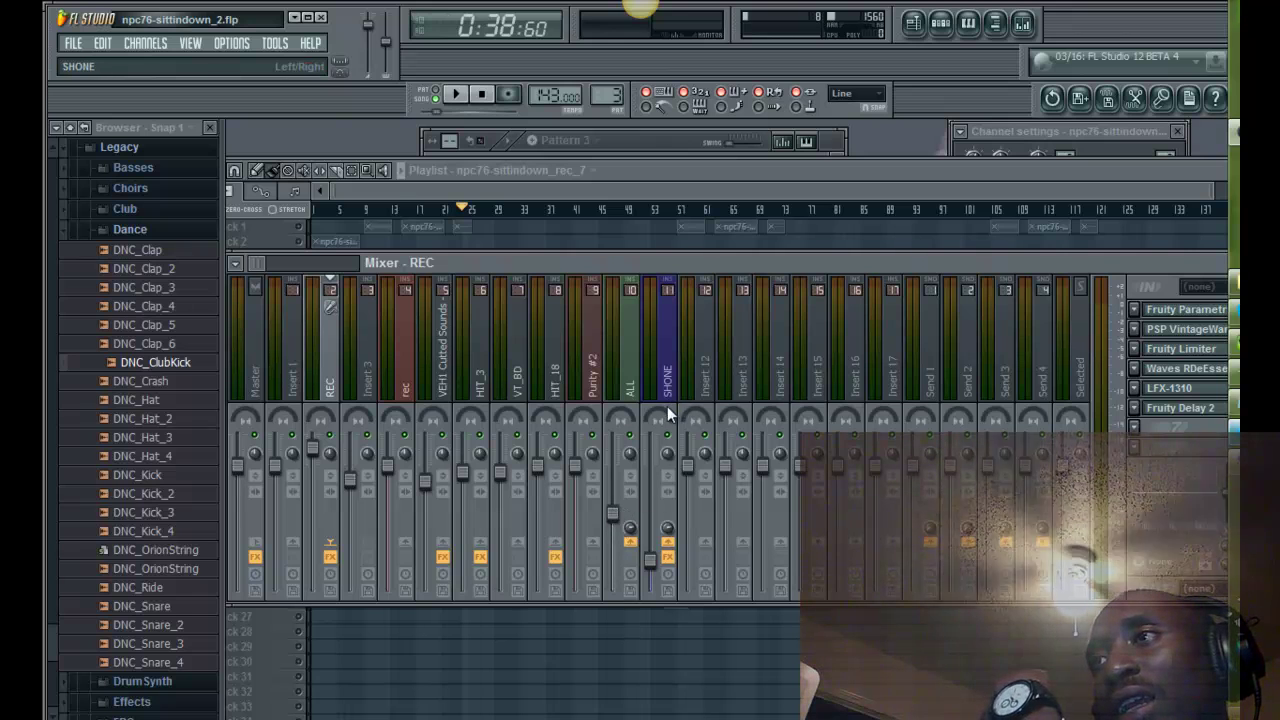
left_click(657, 563)
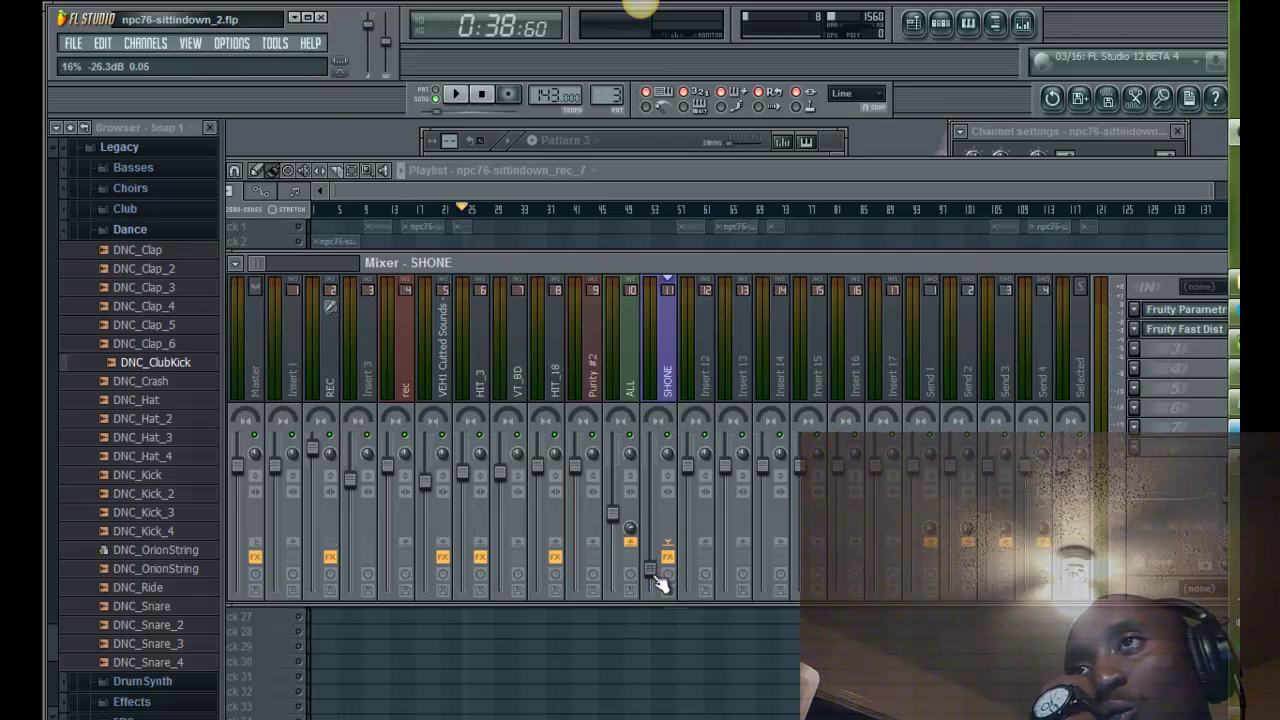
left_click(631, 520)
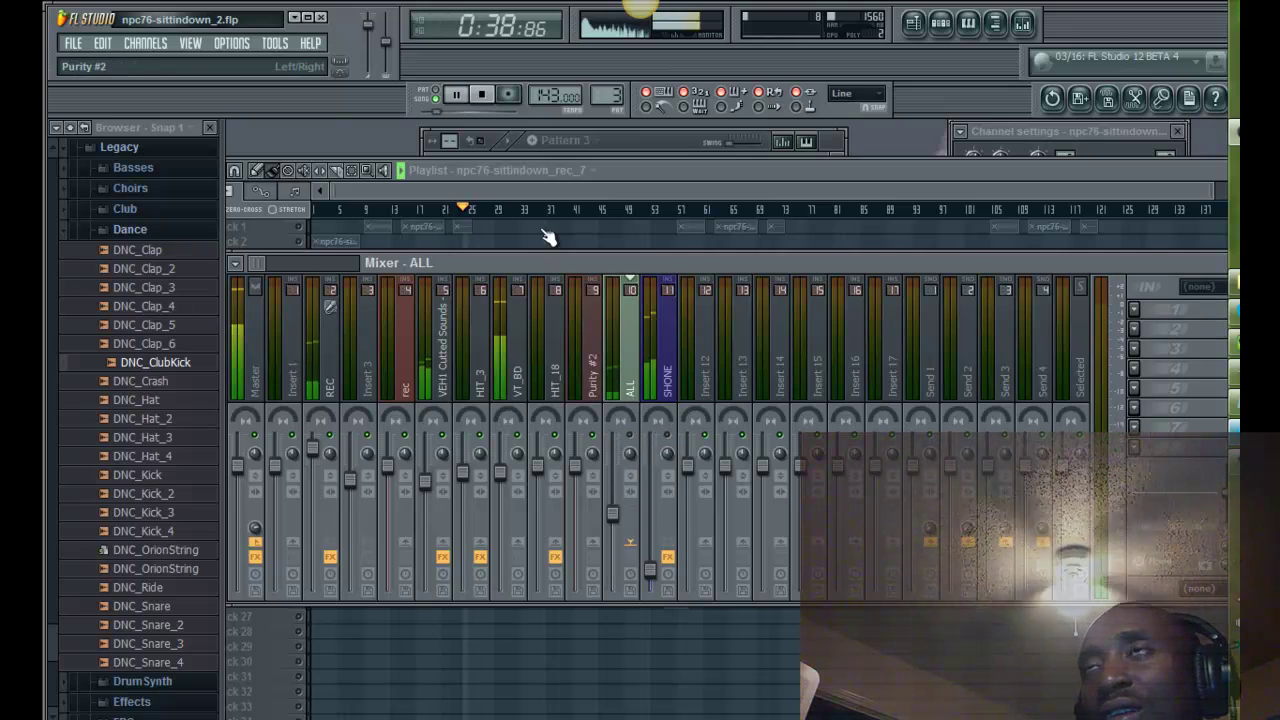
Step: Unmute all playlist tracks, play the full song while watching the mixer levels, and stop playback
left_click(639, 175)
right_click(300, 556)
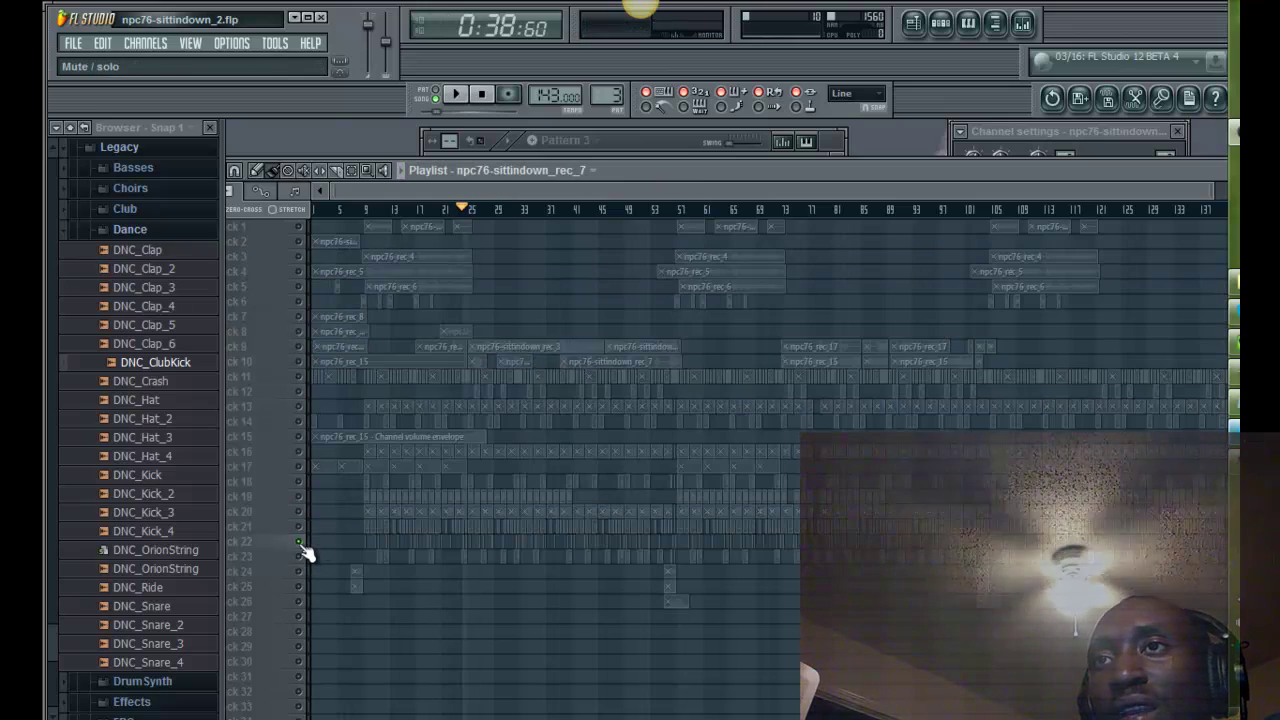
right_click(300, 556)
key("space")
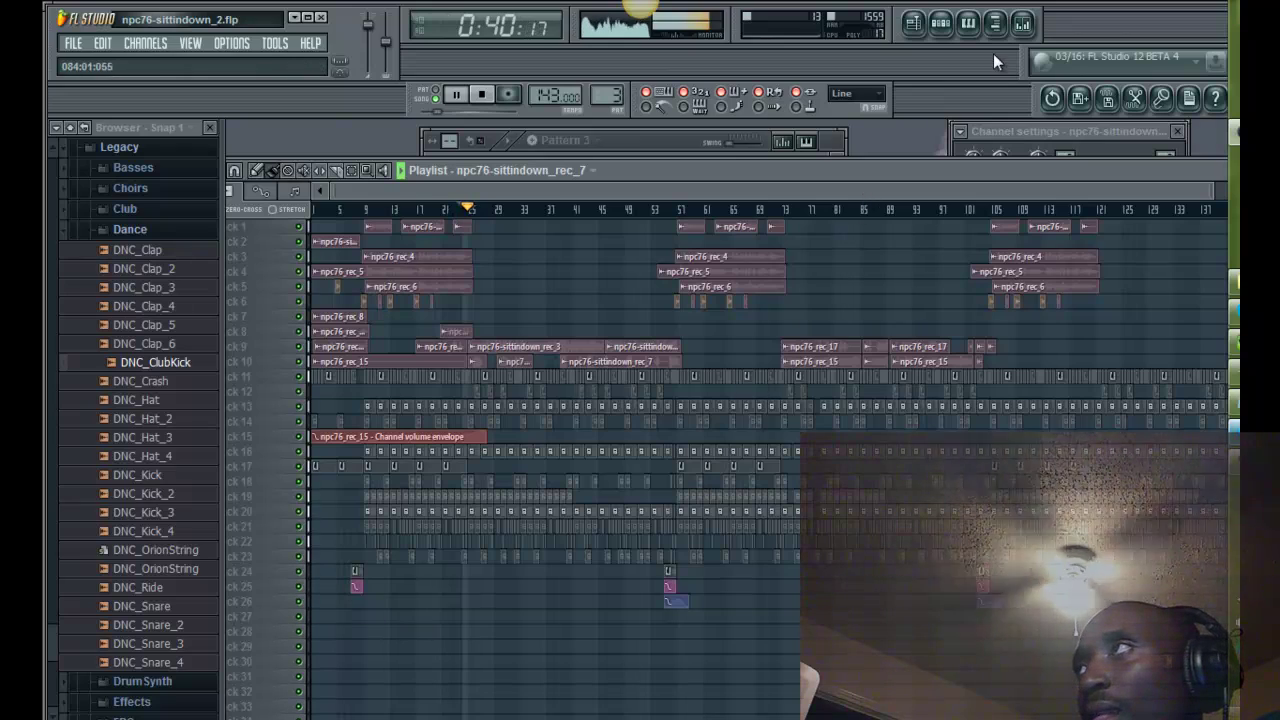
left_click(1021, 26)
key("space")
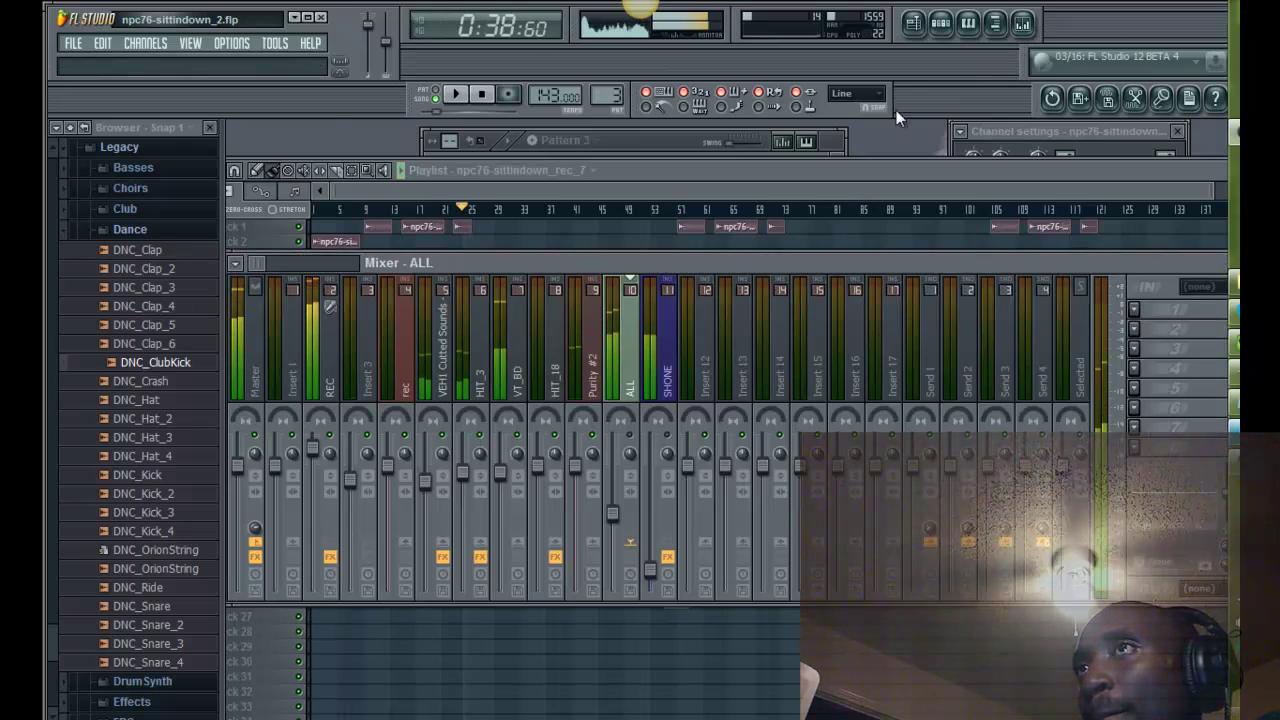
Step: Select the REC mixer track, examine its sends to Master and ALL, and play the full mix
left_click(826, 173)
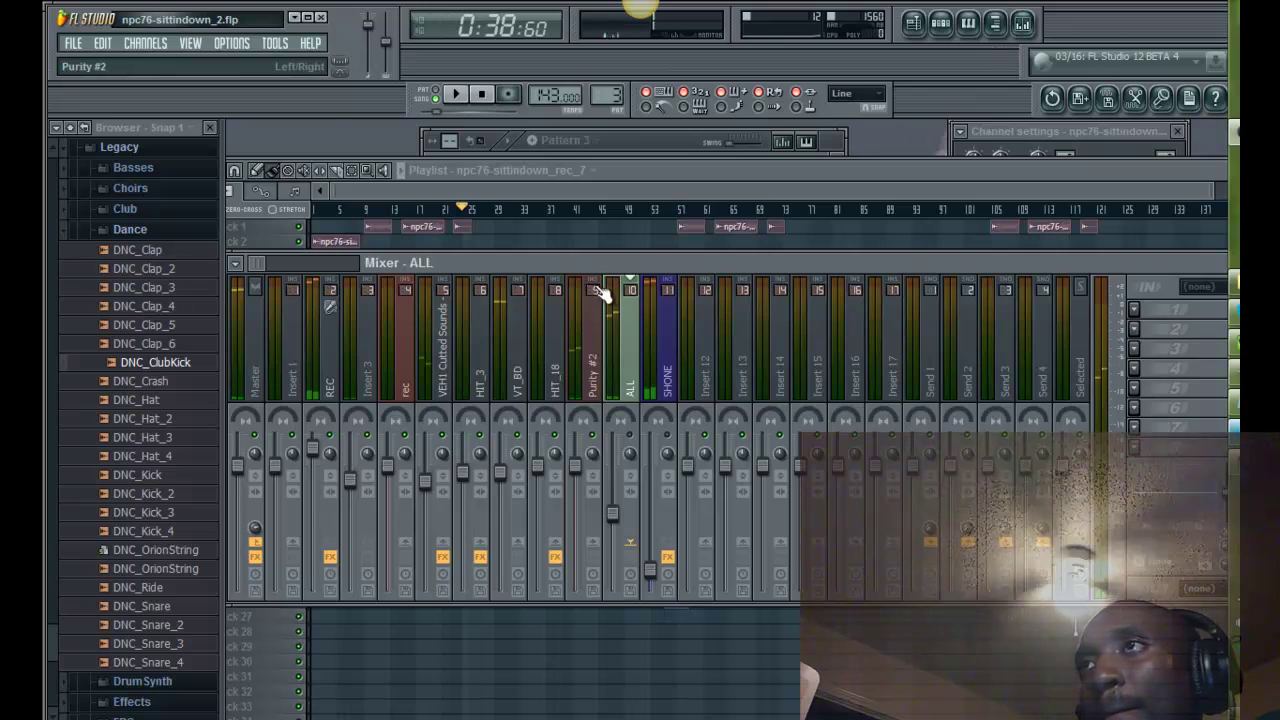
left_click_drag(555, 266, 688, 261)
left_click(538, 383)
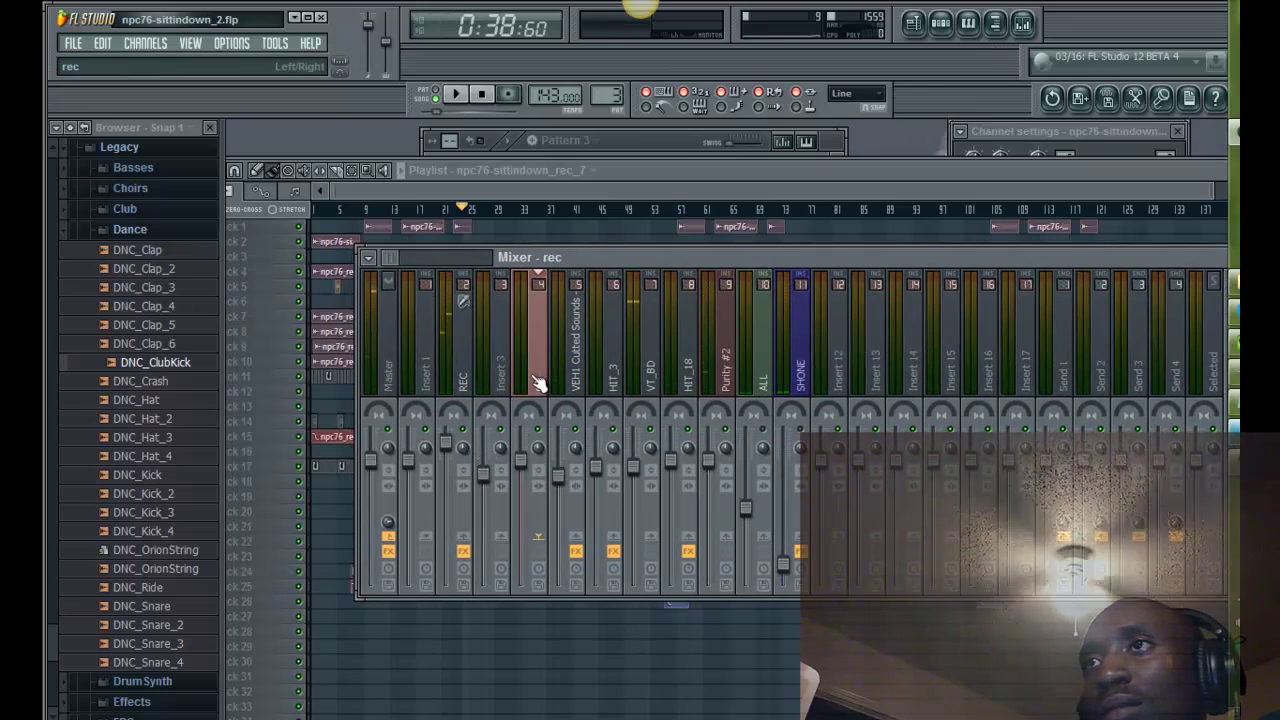
left_click(462, 389)
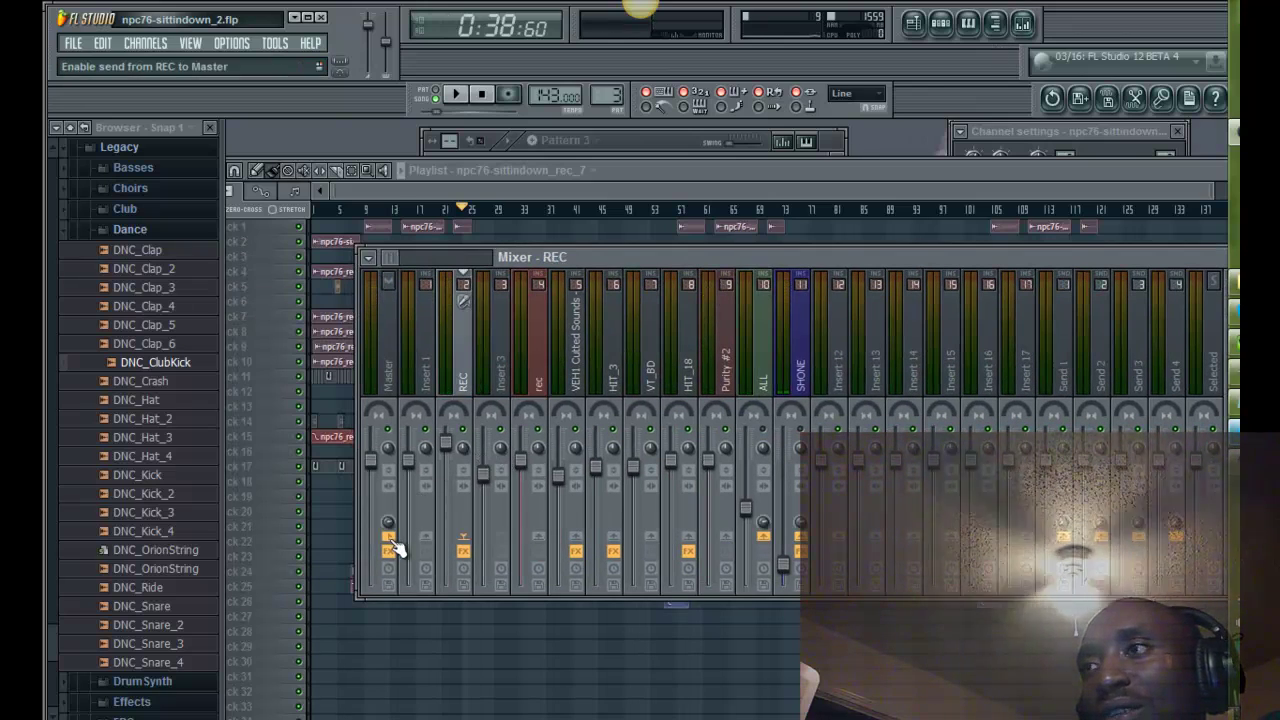
key("space")
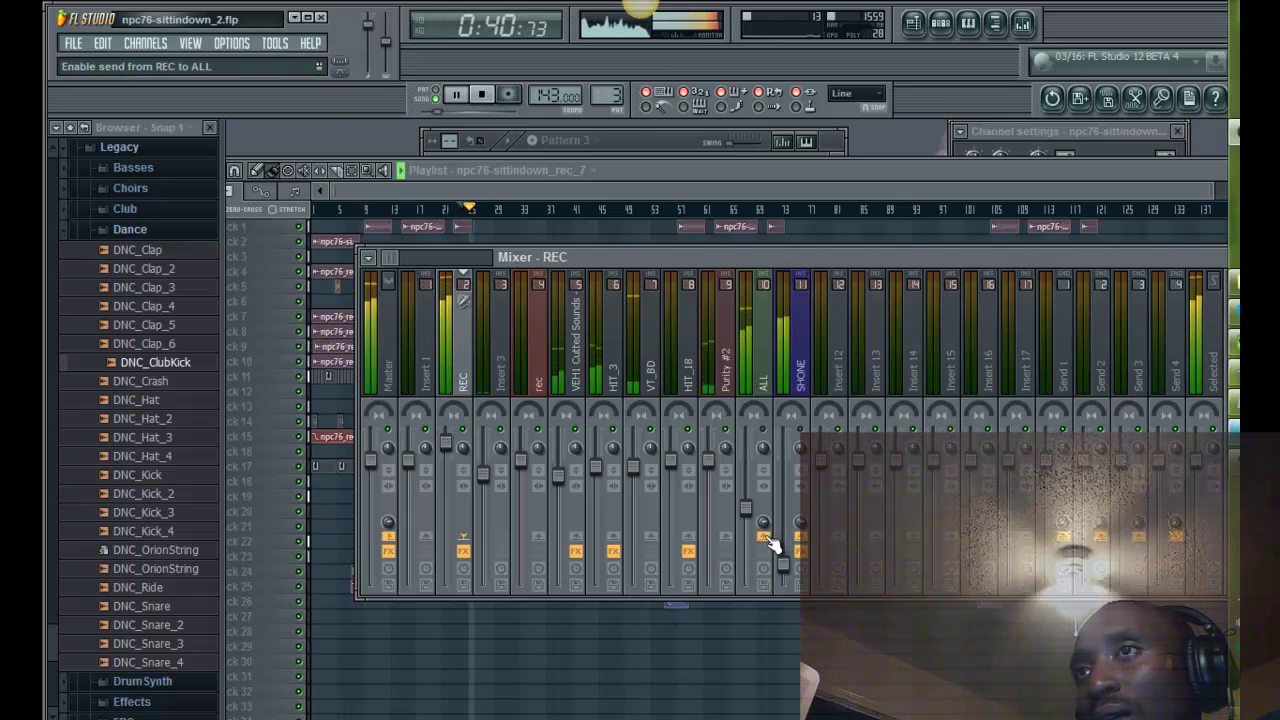
Step: Replay the full mix and gradually lower the REC track's volume fader to slightly below -3.2 dB
key("space")
key("space")
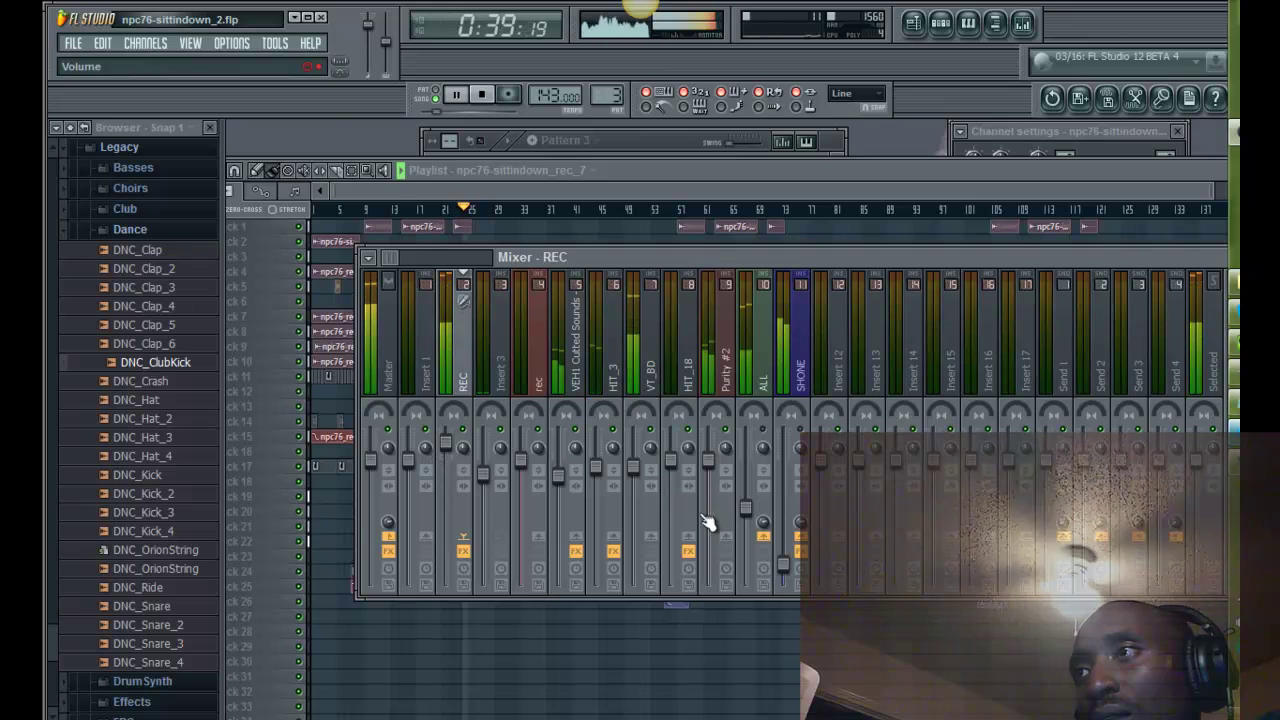
left_click_drag(448, 438, 457, 466)
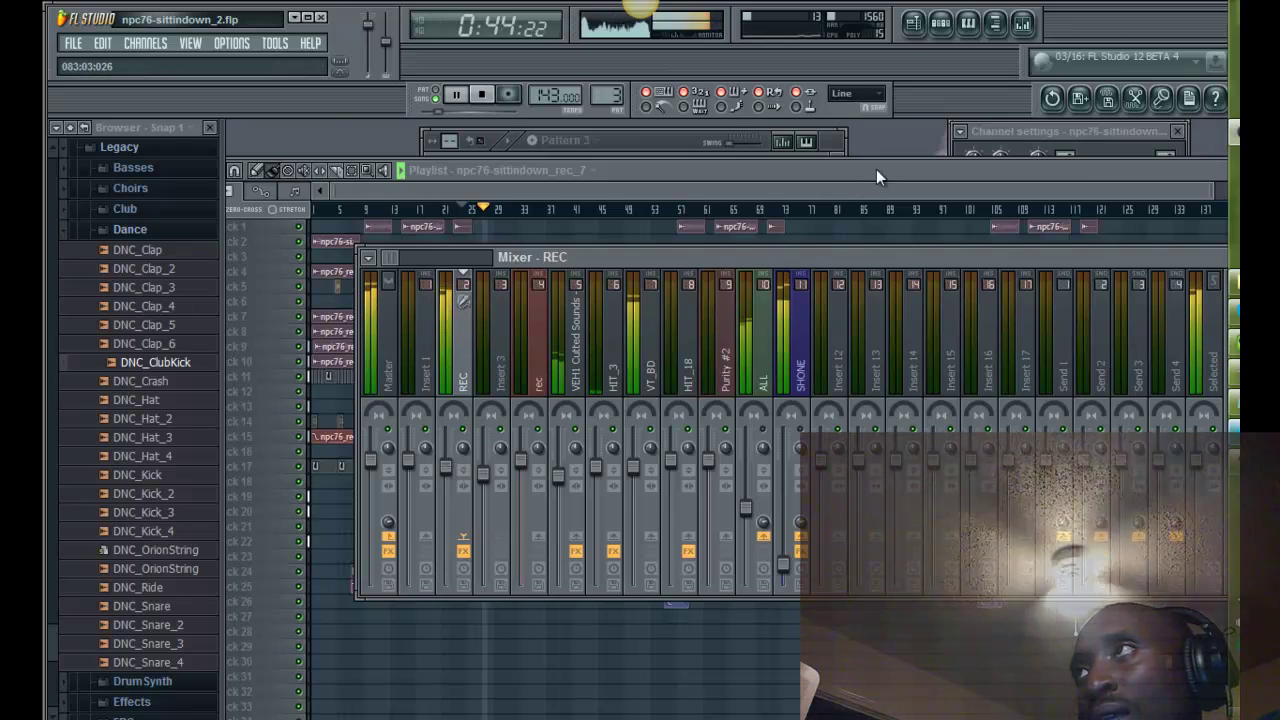
left_click(1022, 23)
key("space")
left_click(1022, 23)
key("space")
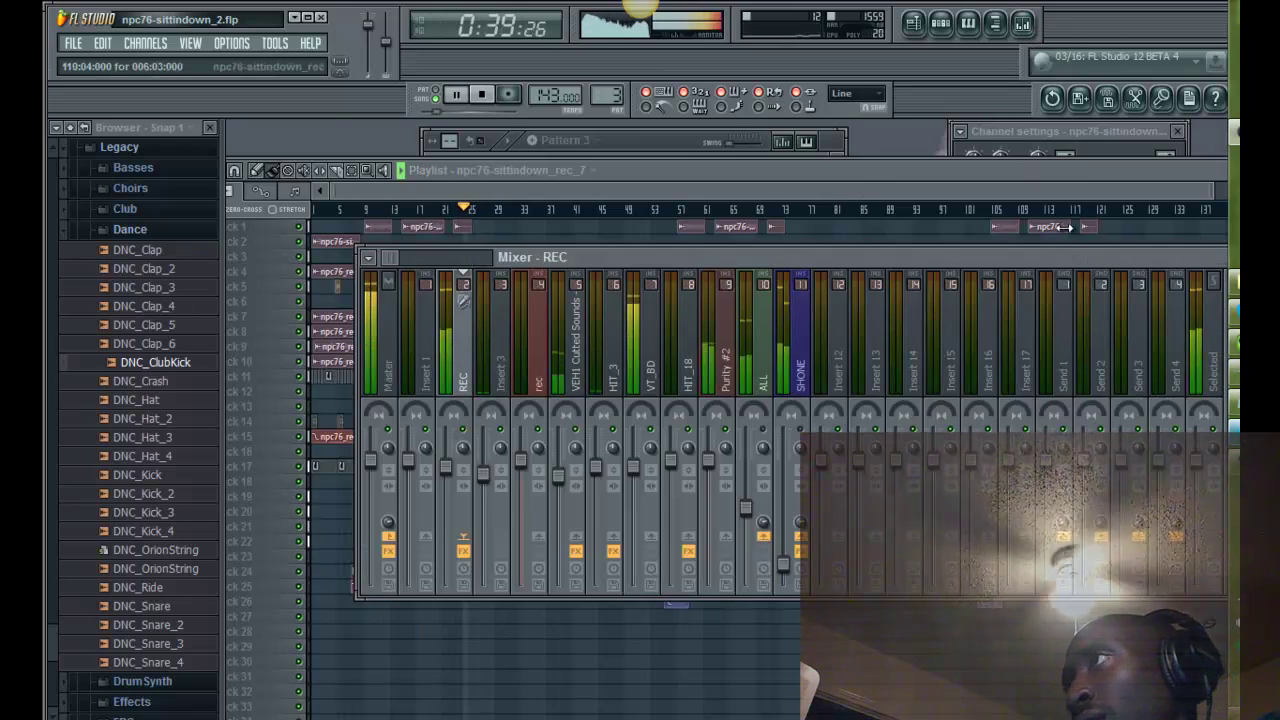
left_click_drag(1040, 259, 878, 240)
left_click_drag(1036, 234, 904, 236)
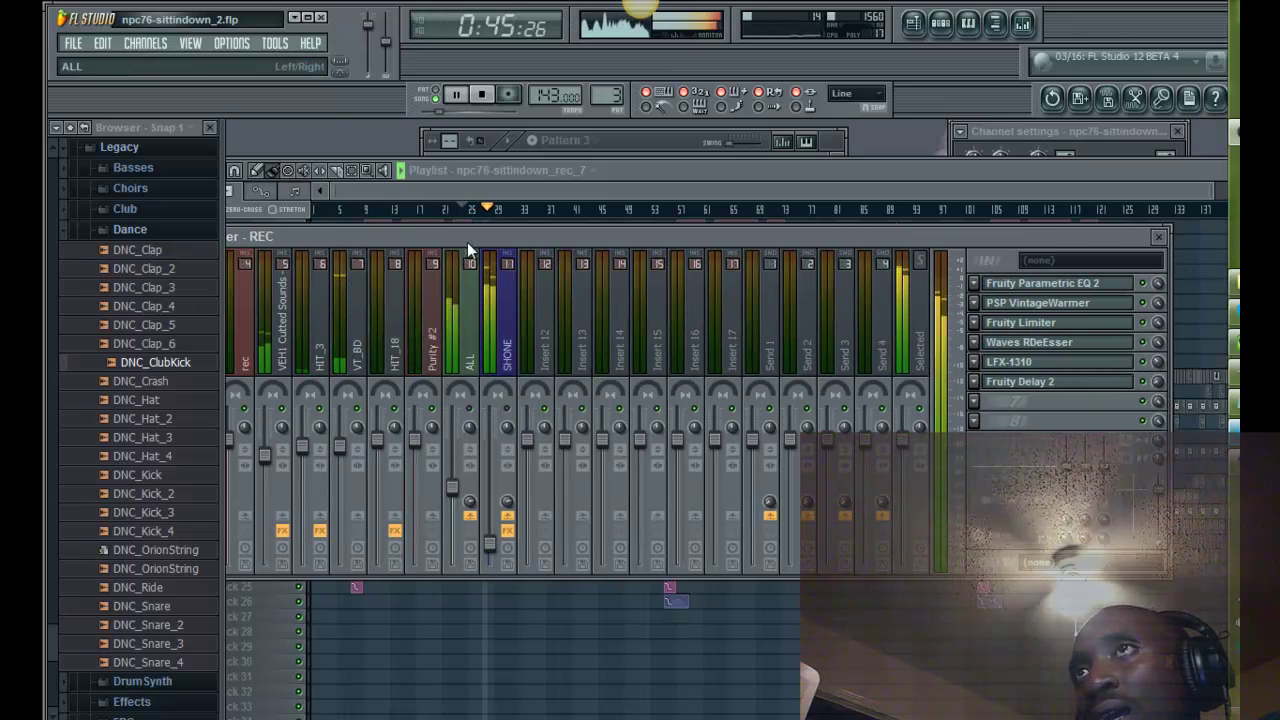
left_click_drag(467, 242, 611, 239)
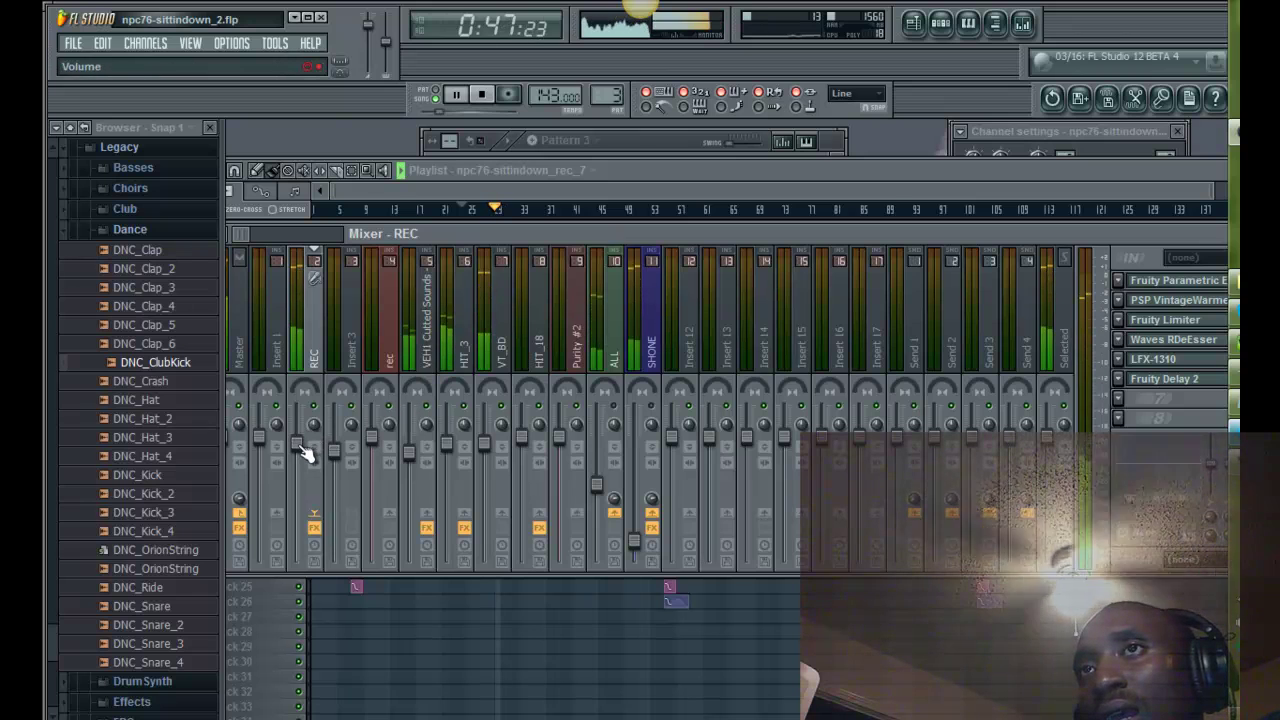
left_click_drag(306, 449, 303, 470)
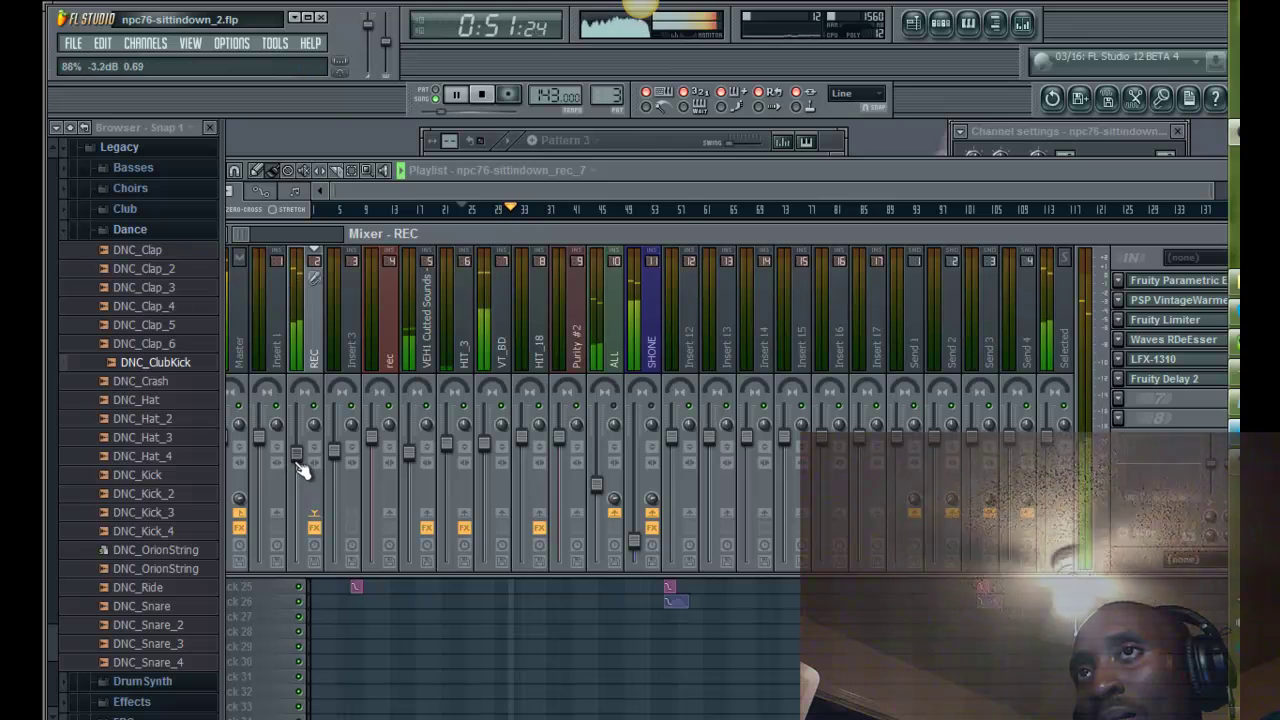
left_click_drag(297, 466, 300, 480)
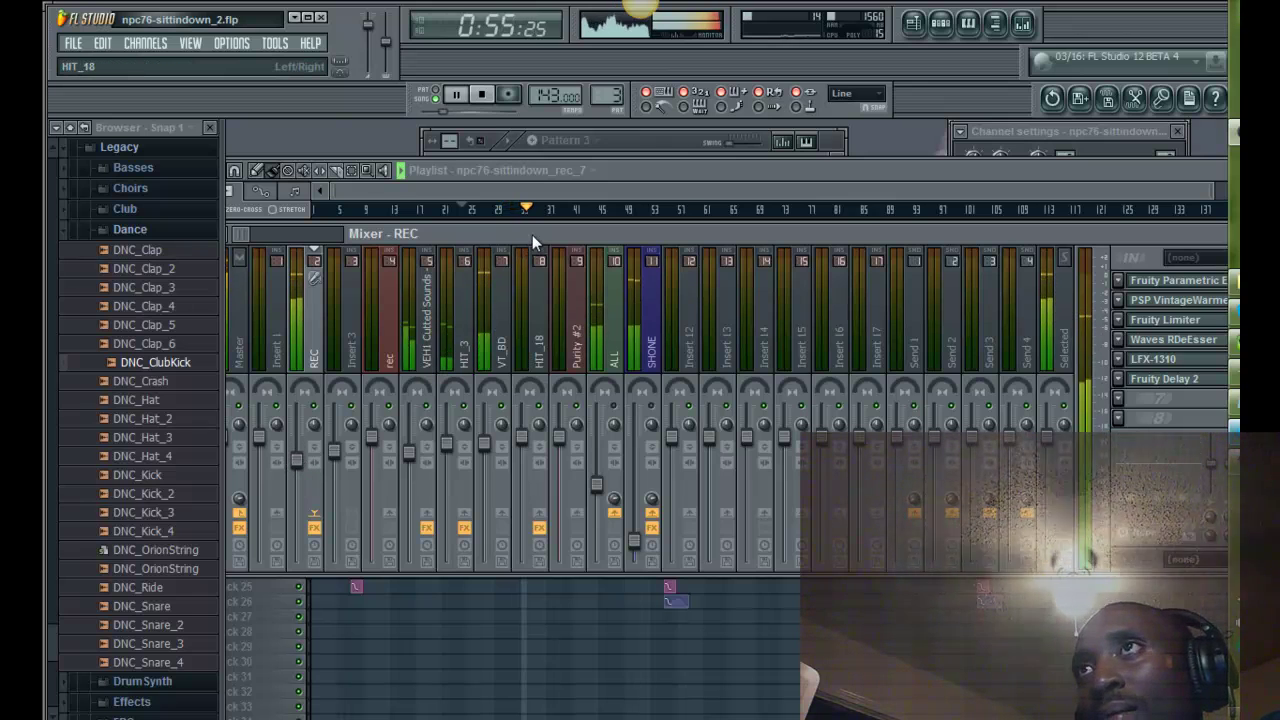
Step: Replay the mix from the marker to check the vocal level, bringing the playlist into view
key("space")
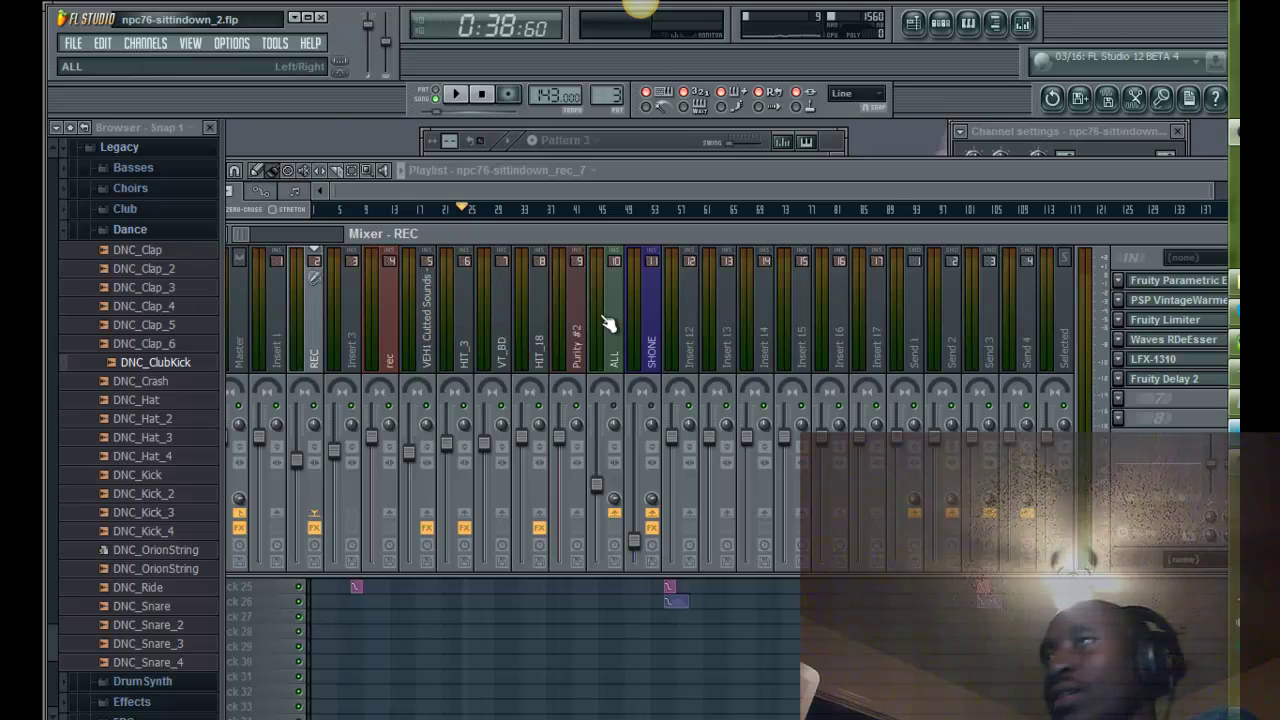
key("space")
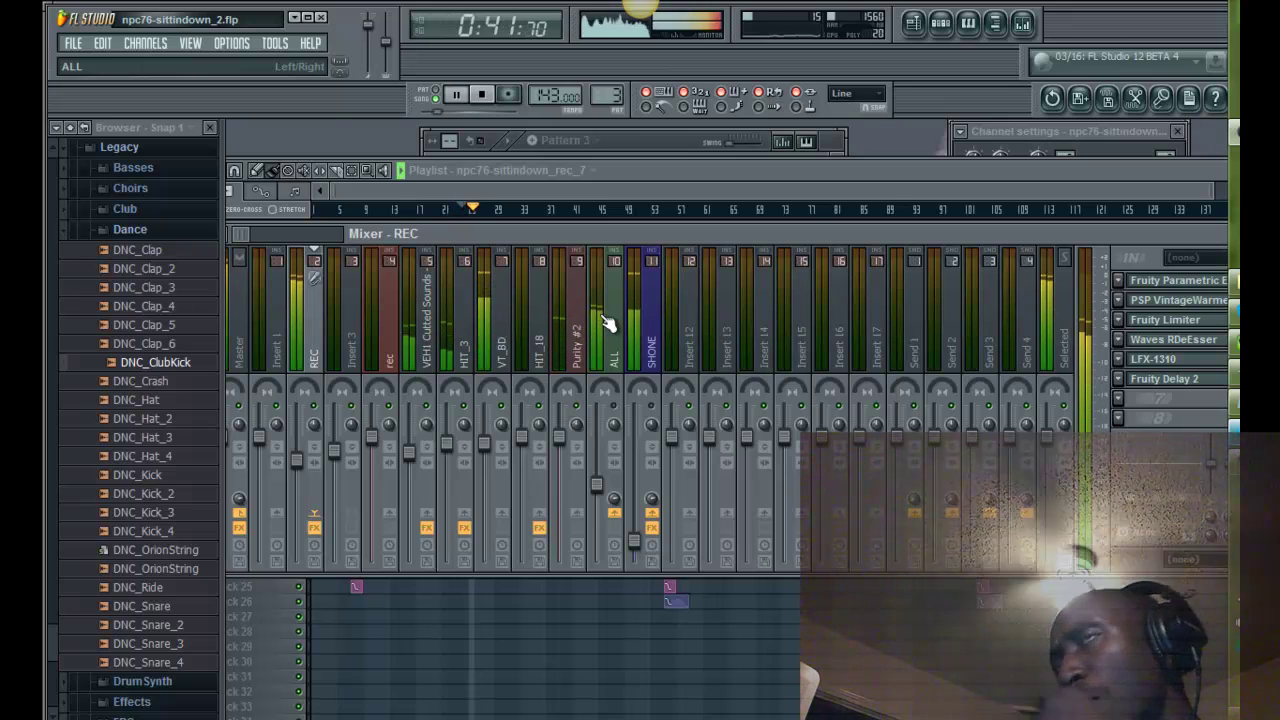
left_click(625, 168)
key("space")
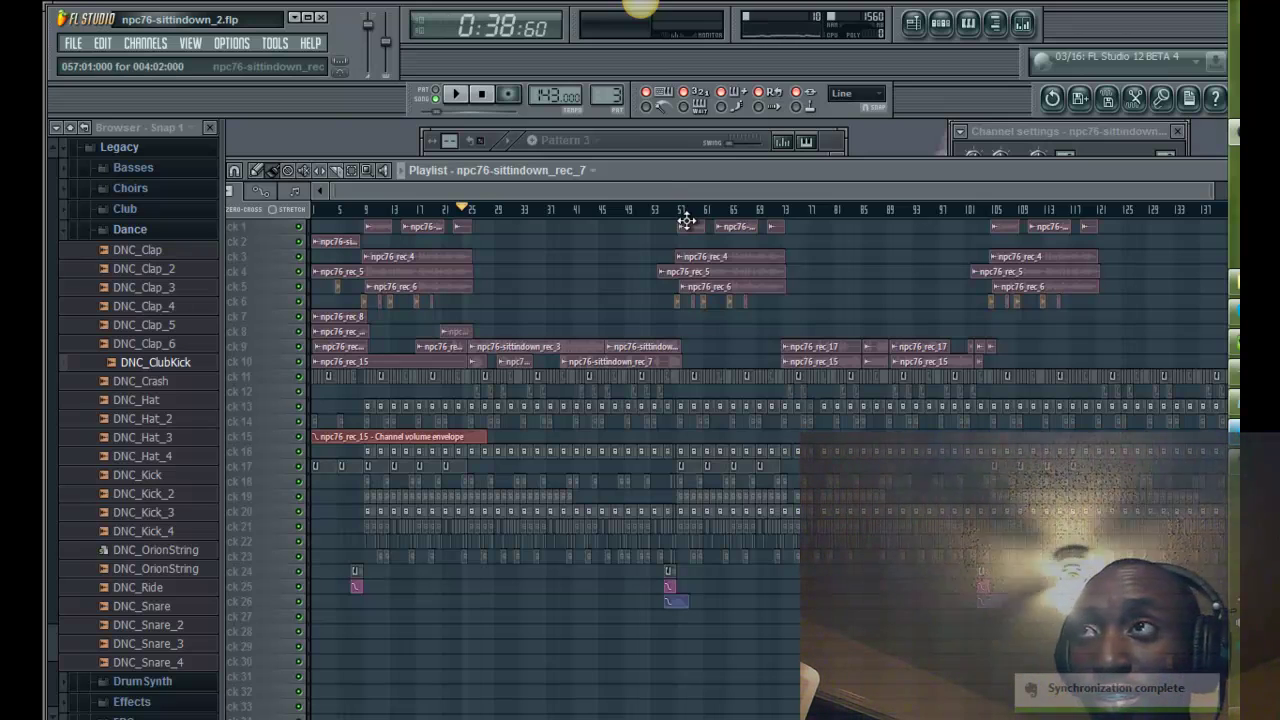
key("space")
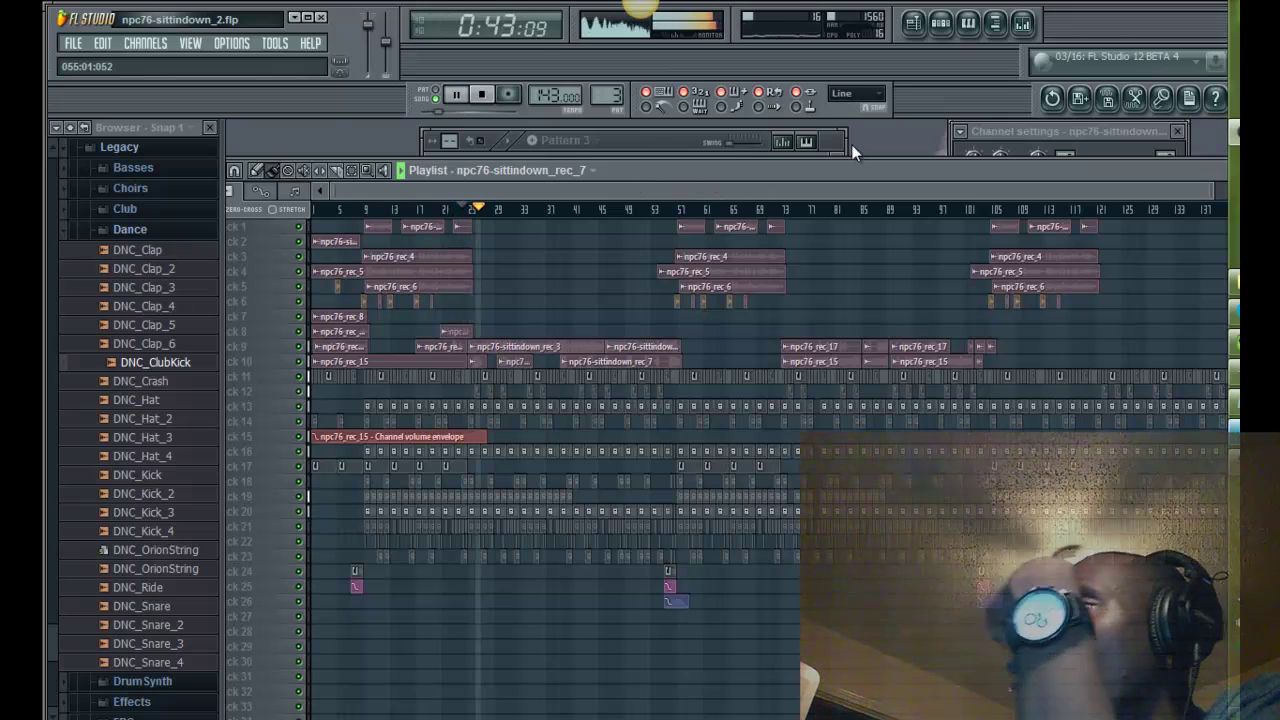
Step: In REC's Fruity Parametric EQ 2, set band 3 to about -4.4 dB at 510 Hz and band 7 to -1.2 dB at 11764 Hz
left_click(1020, 30)
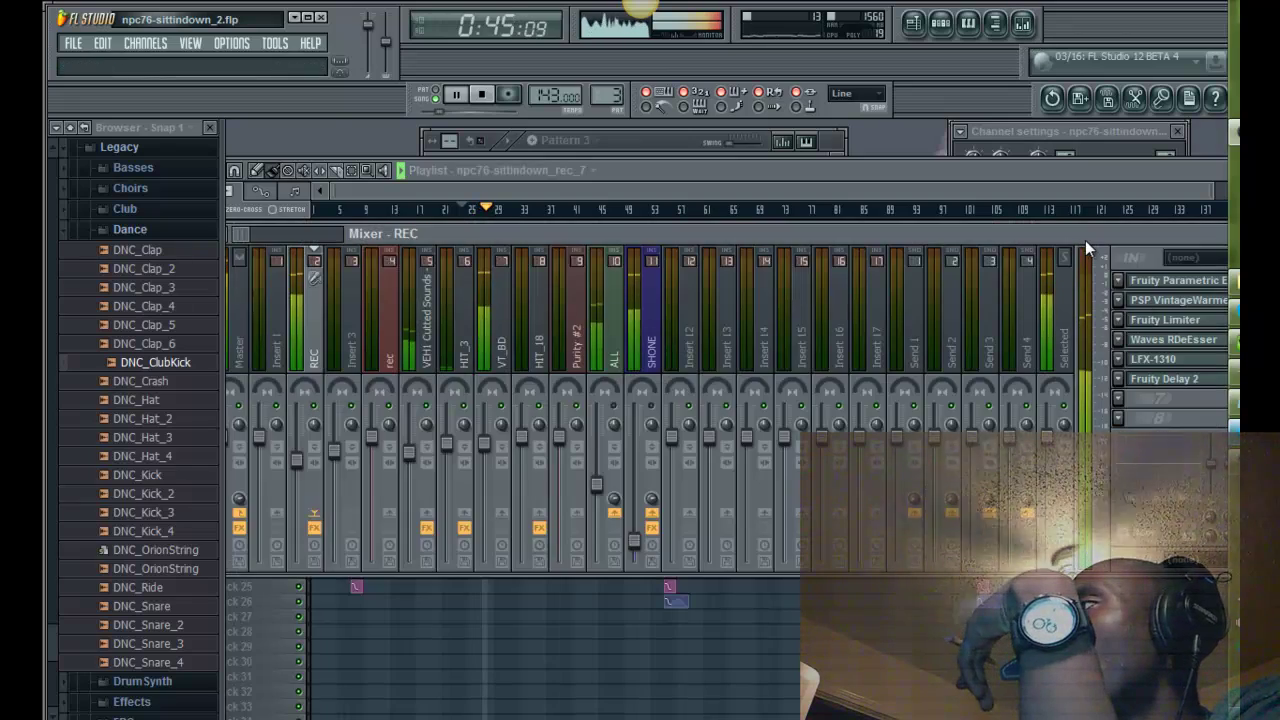
left_click_drag(1085, 237, 959, 224)
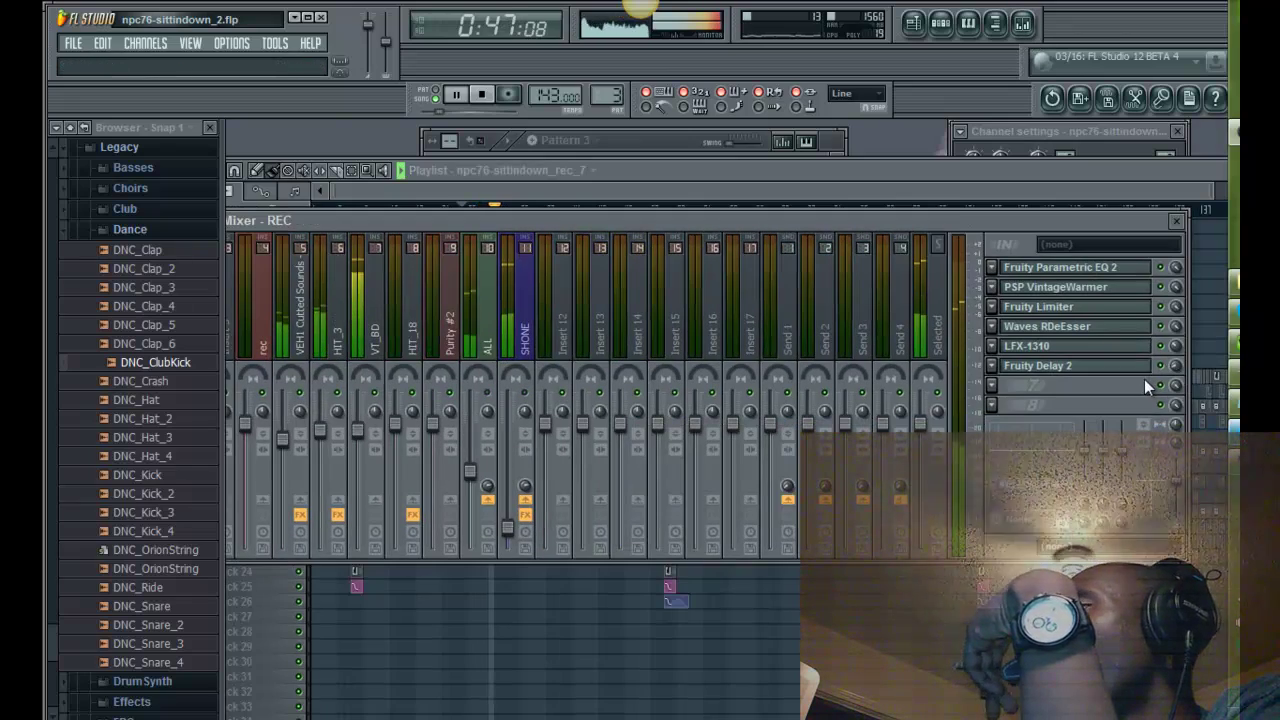
left_click(1097, 268)
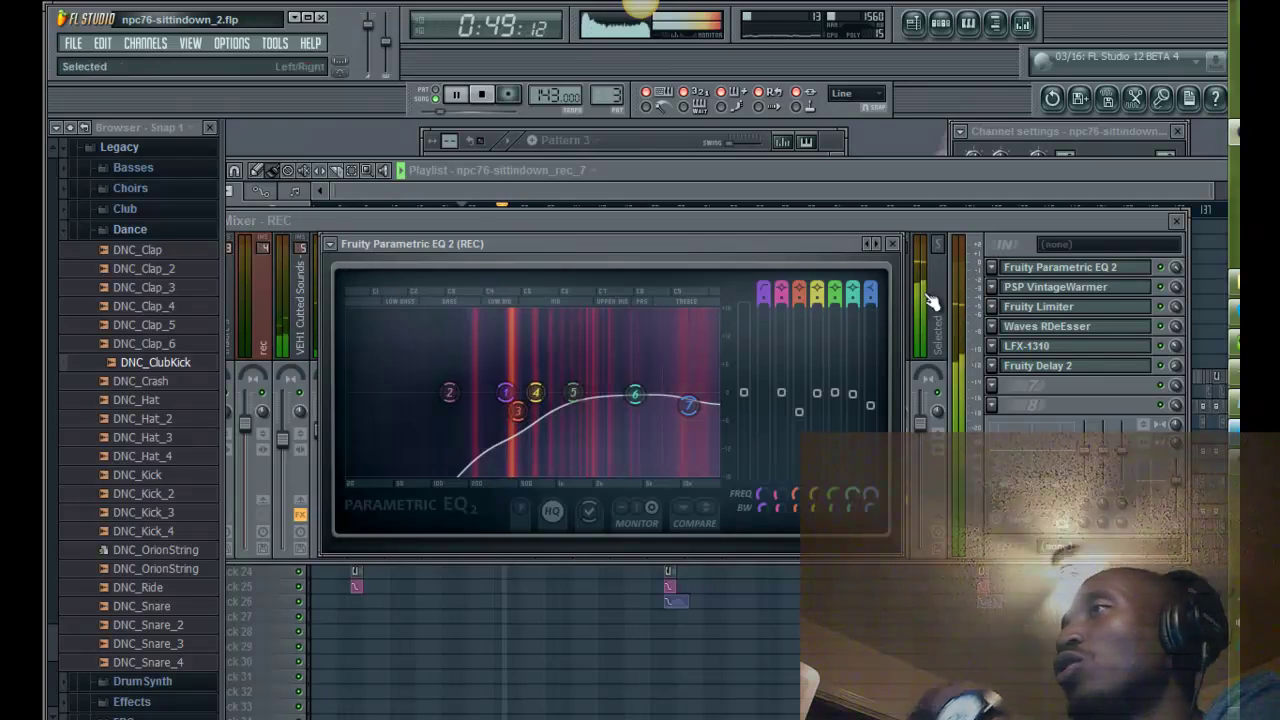
mouse_move(508, 394)
left_mouse_down()
mouse_move(496, 396)
mouse_move(545, 410)
mouse_move(510, 396)
mouse_move(509, 418)
left_mouse_up()
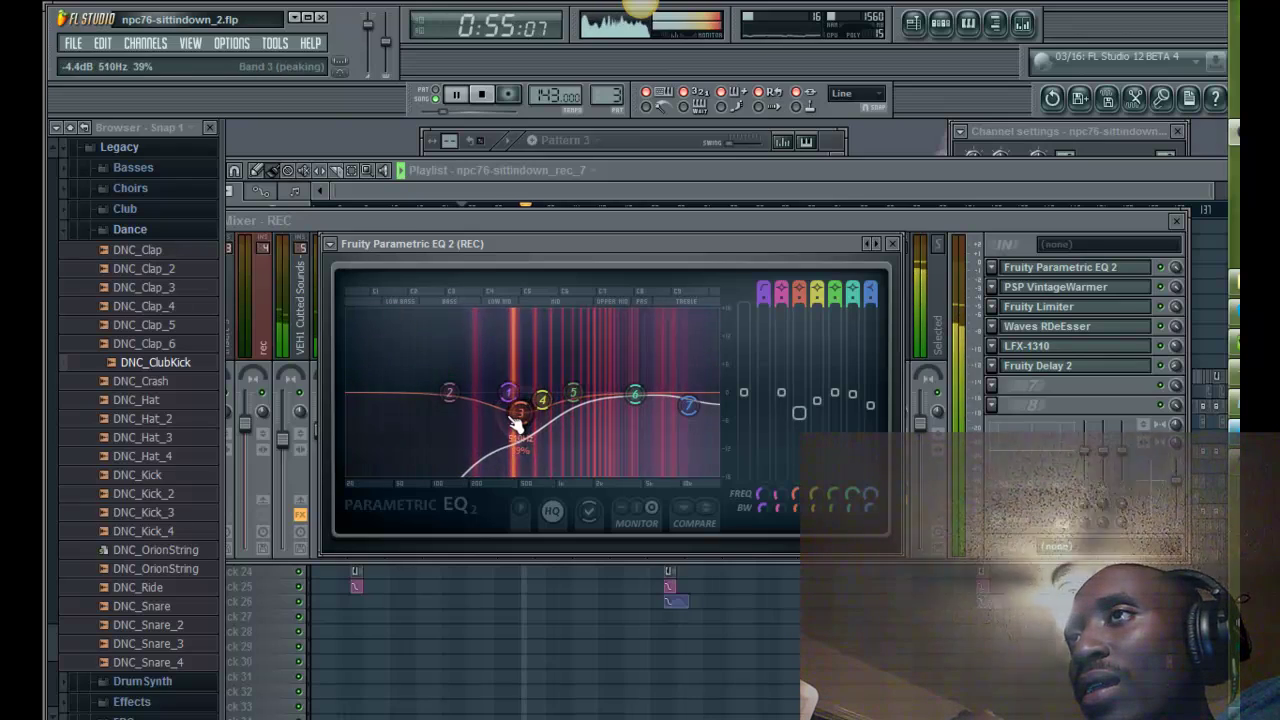
mouse_move(691, 407)
left_mouse_down()
mouse_move(686, 442)
mouse_move(689, 407)
mouse_move(692, 418)
mouse_move(705, 400)
left_mouse_up()
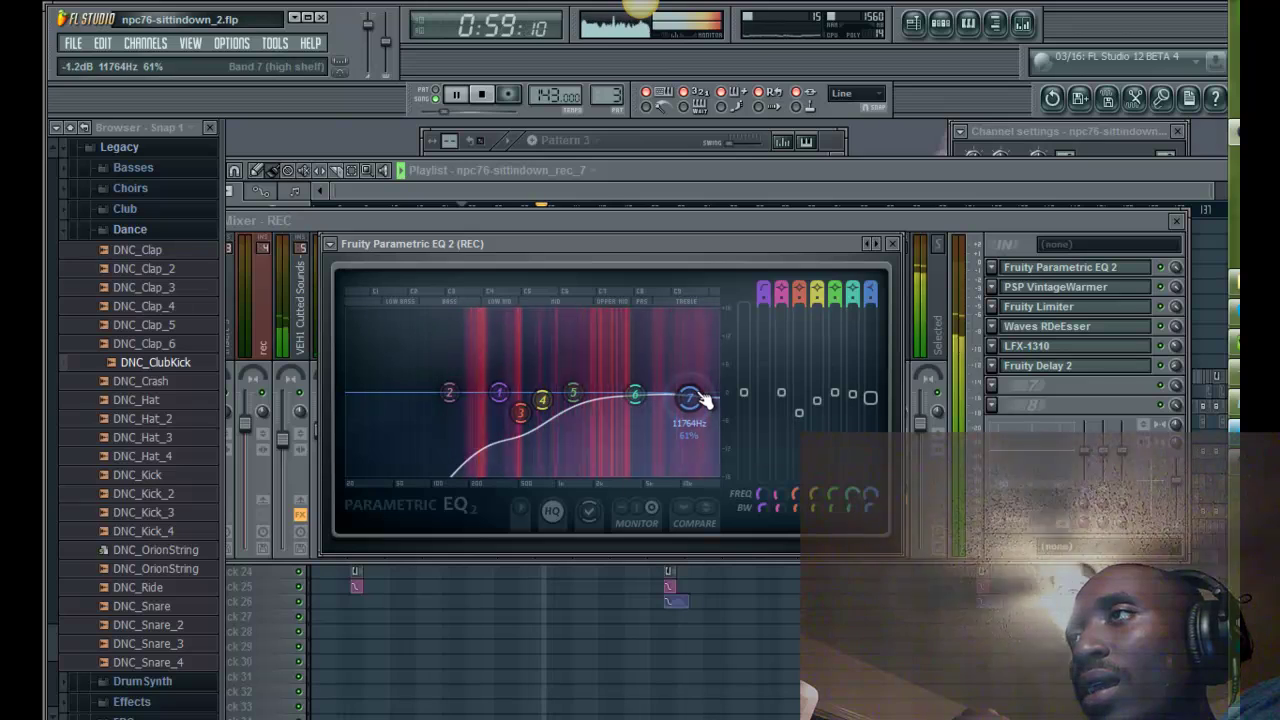
left_click(866, 230)
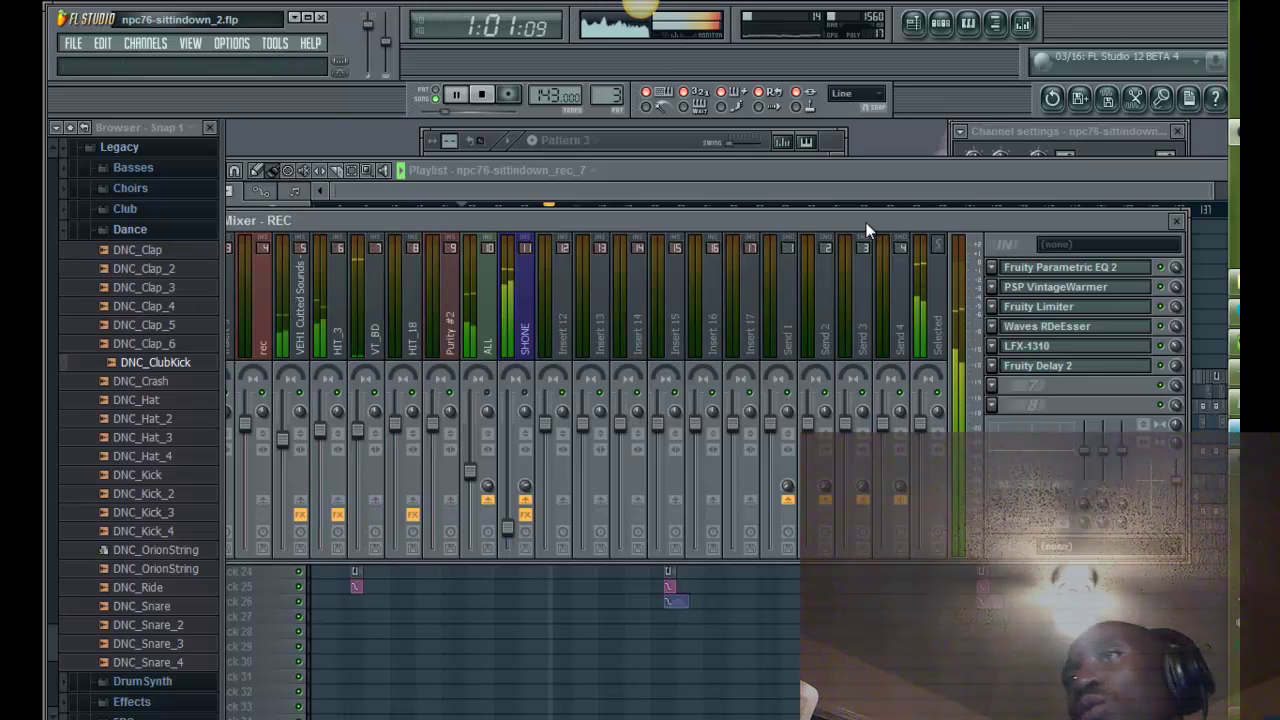
key("space")
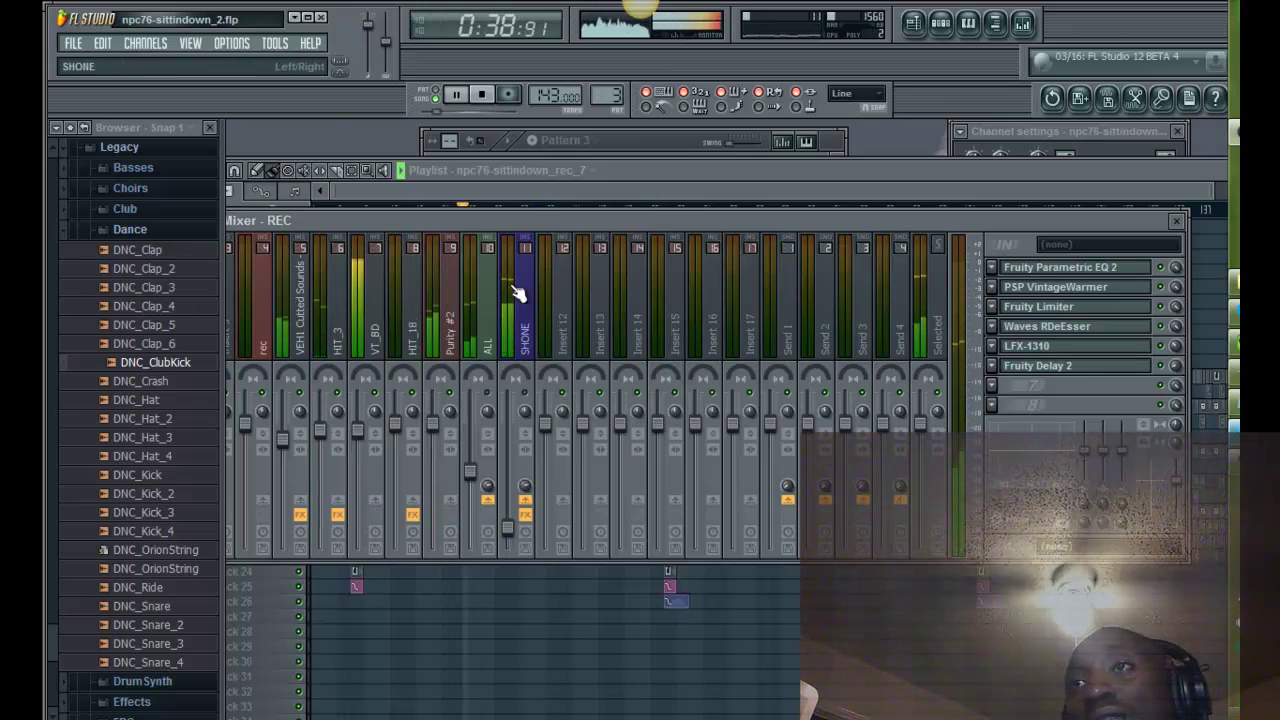
Step: Review SHONE's Fruity Parametric EQ 2 and Fruity Fast Dist, and nudge the low-shelf level of the track's built-in EQ
left_click(527, 352)
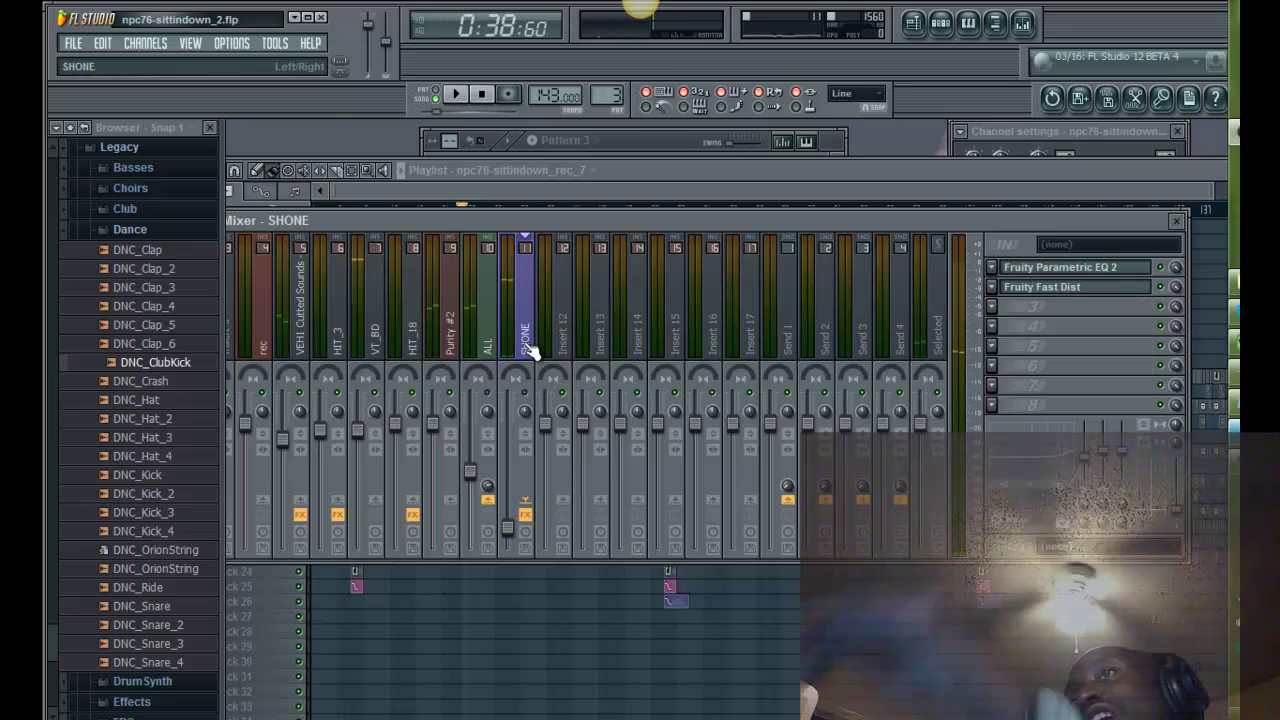
left_click(1069, 270)
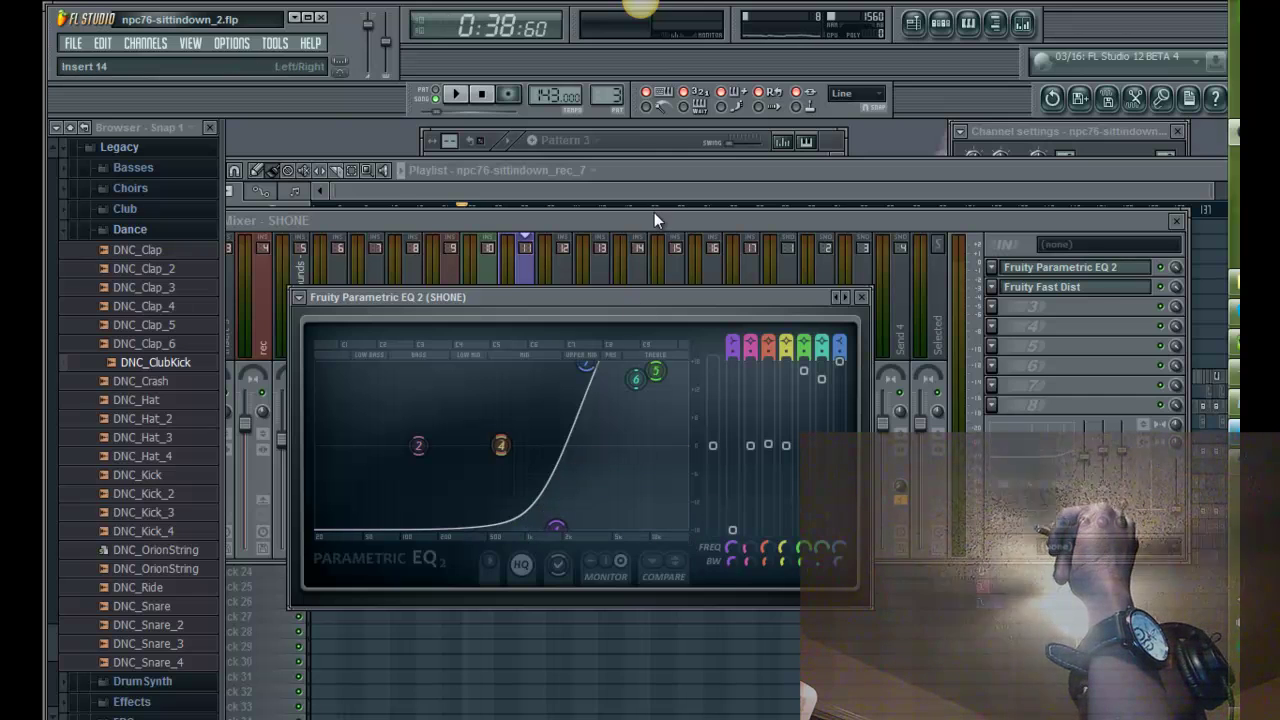
left_click(1097, 305)
left_click(1036, 294)
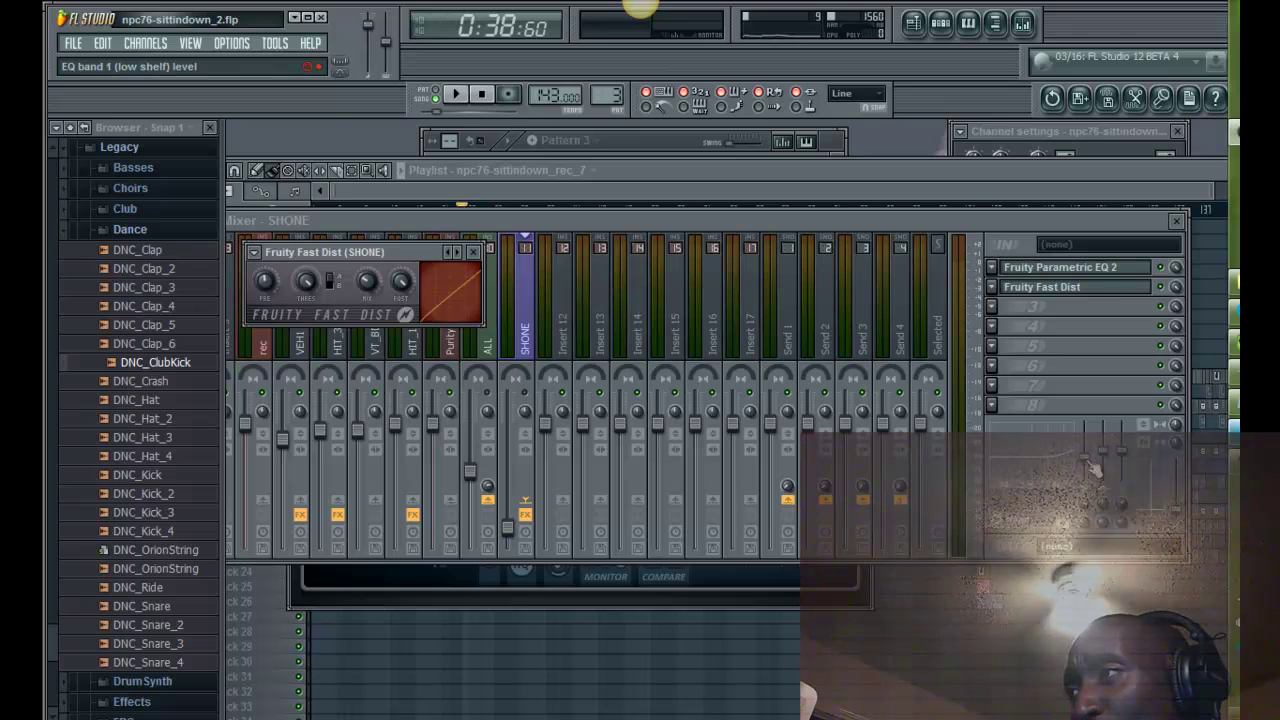
left_click_drag(1089, 462, 1086, 457)
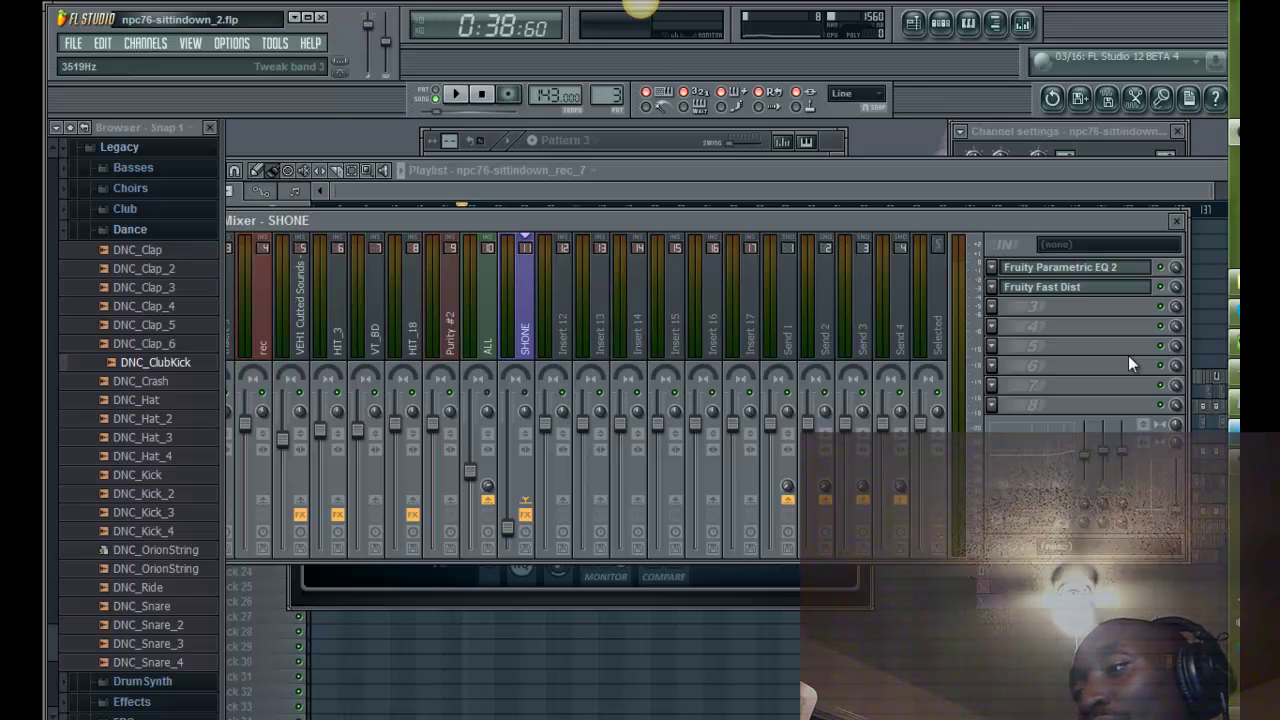
Step: Play the mix while trying the SHONE fader at about -12.1 dB, at about -22.1 dB and back up again
key("space")
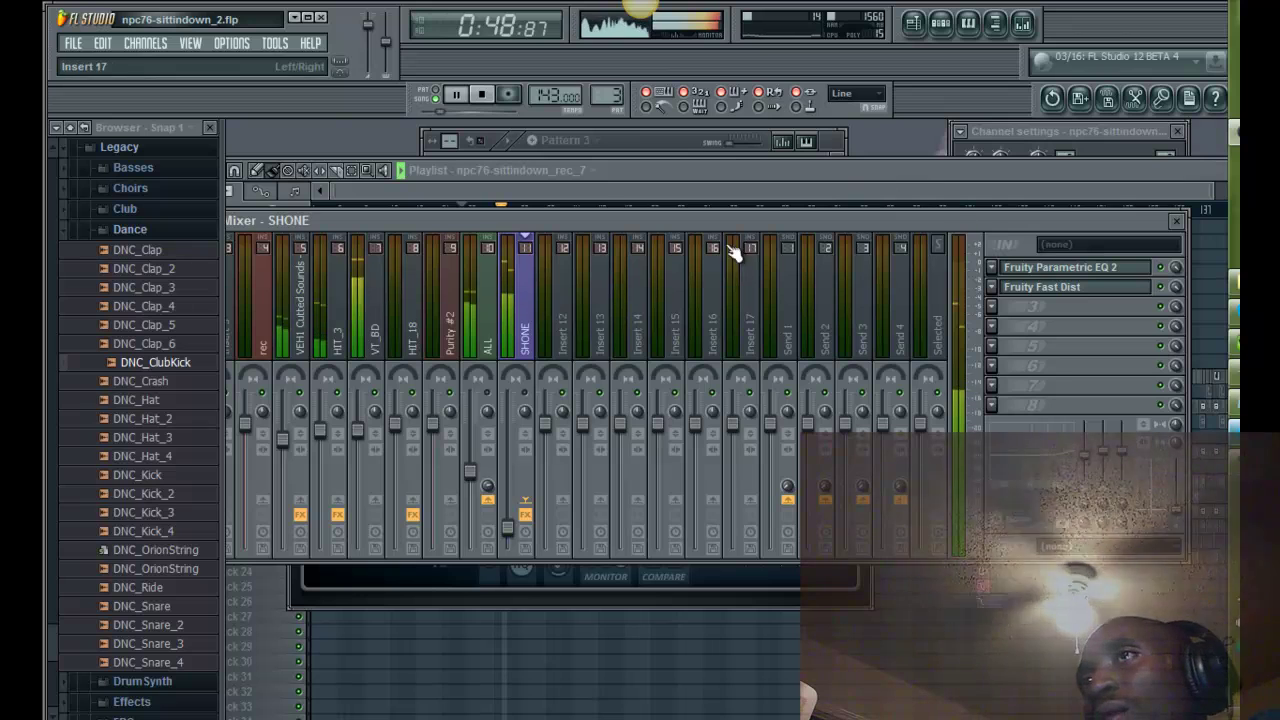
key("space")
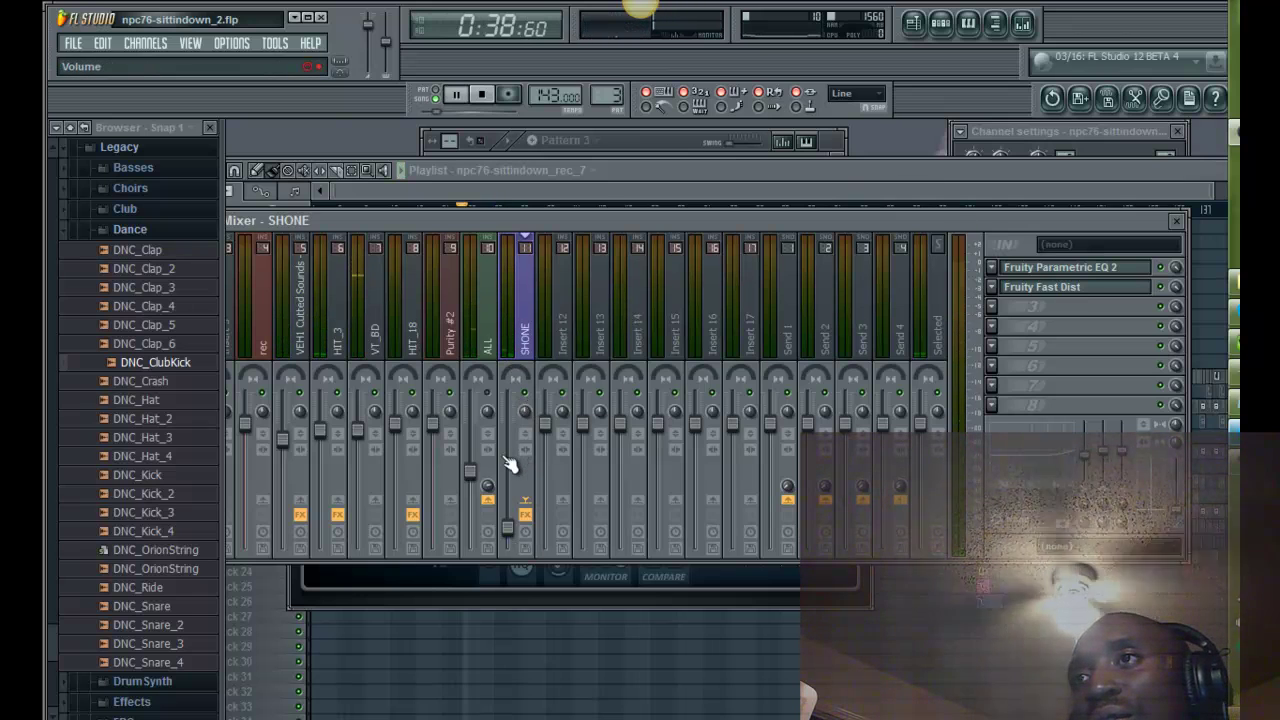
key("space")
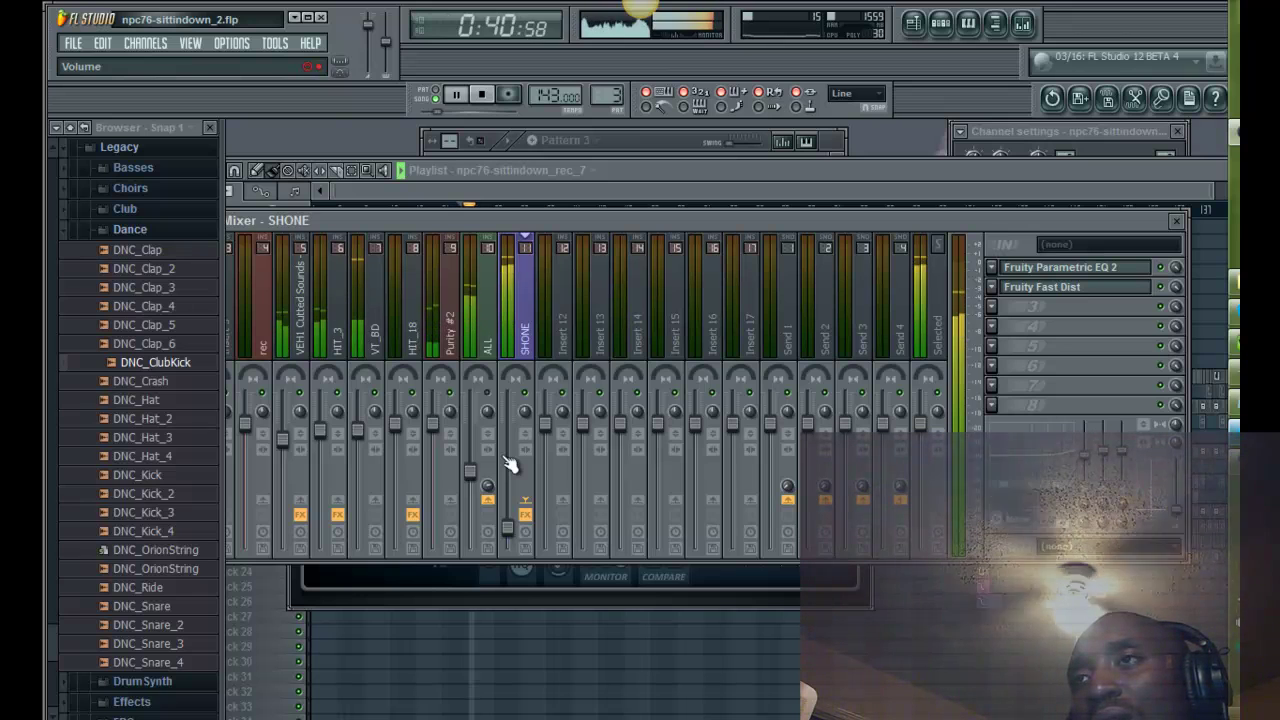
left_click_drag(508, 525, 516, 457)
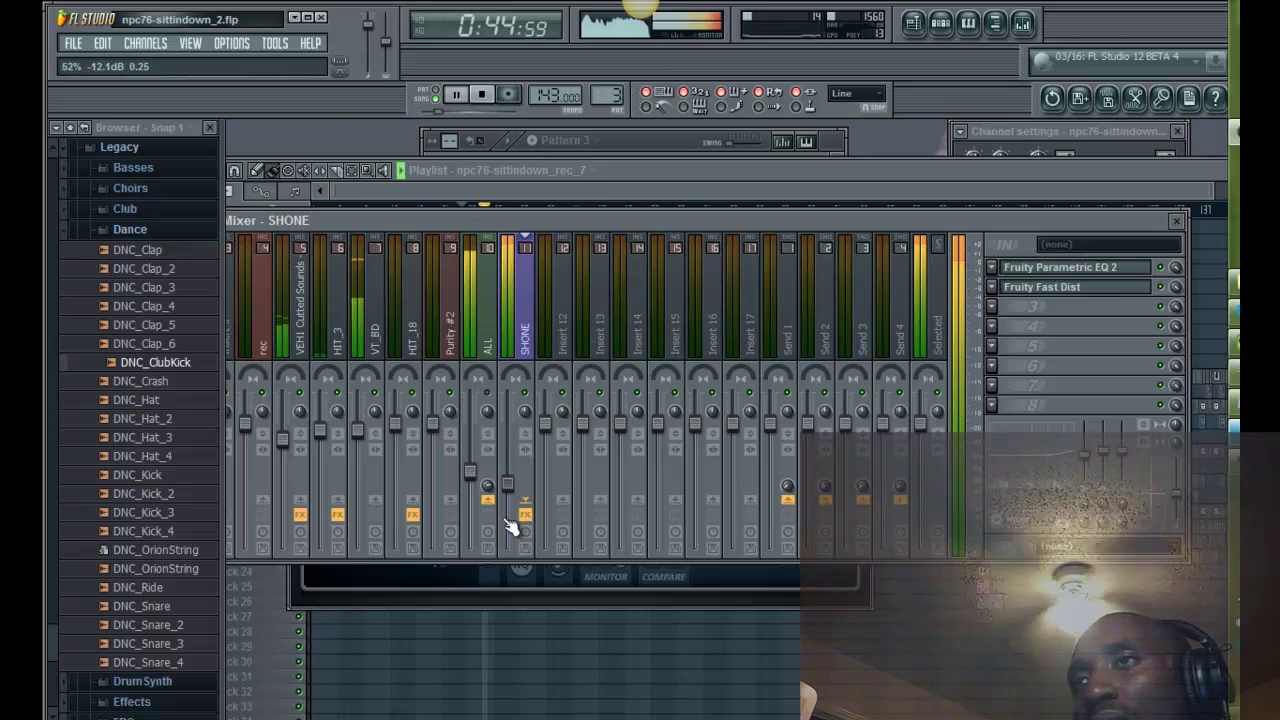
left_click_drag(510, 527, 516, 541)
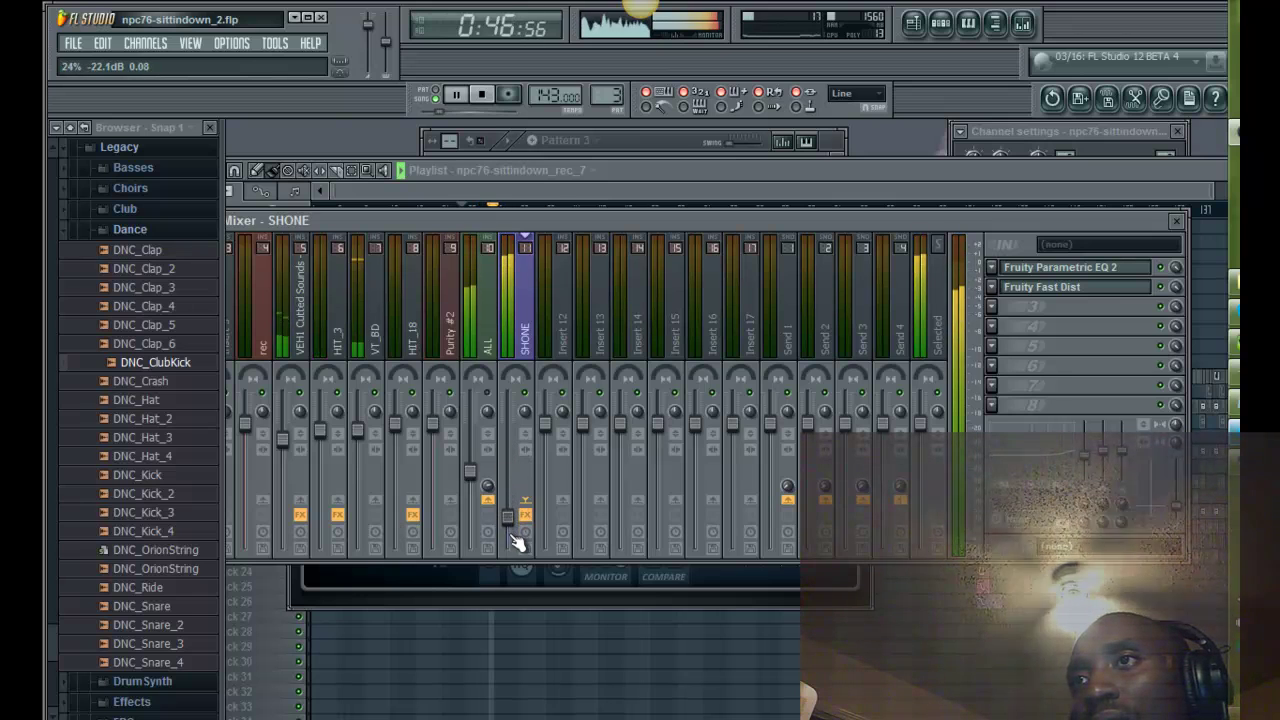
key("space")
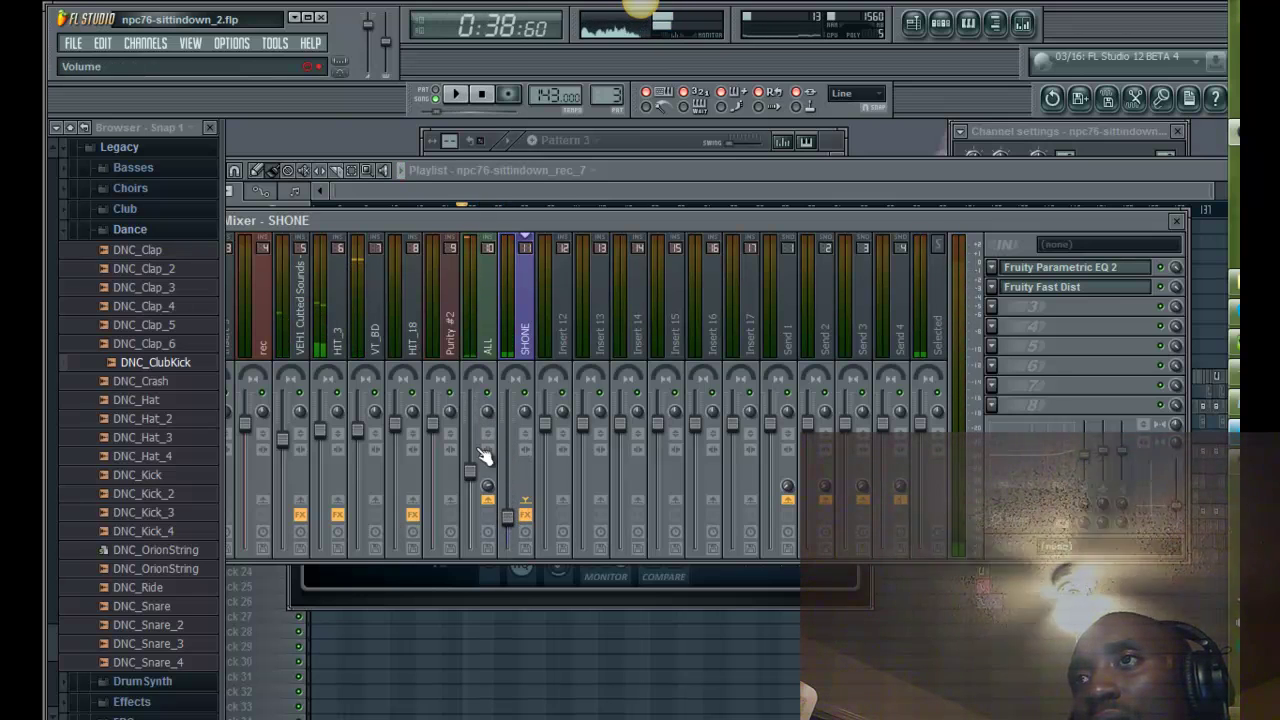
key("space")
left_click_drag(513, 518, 510, 477)
key("space")
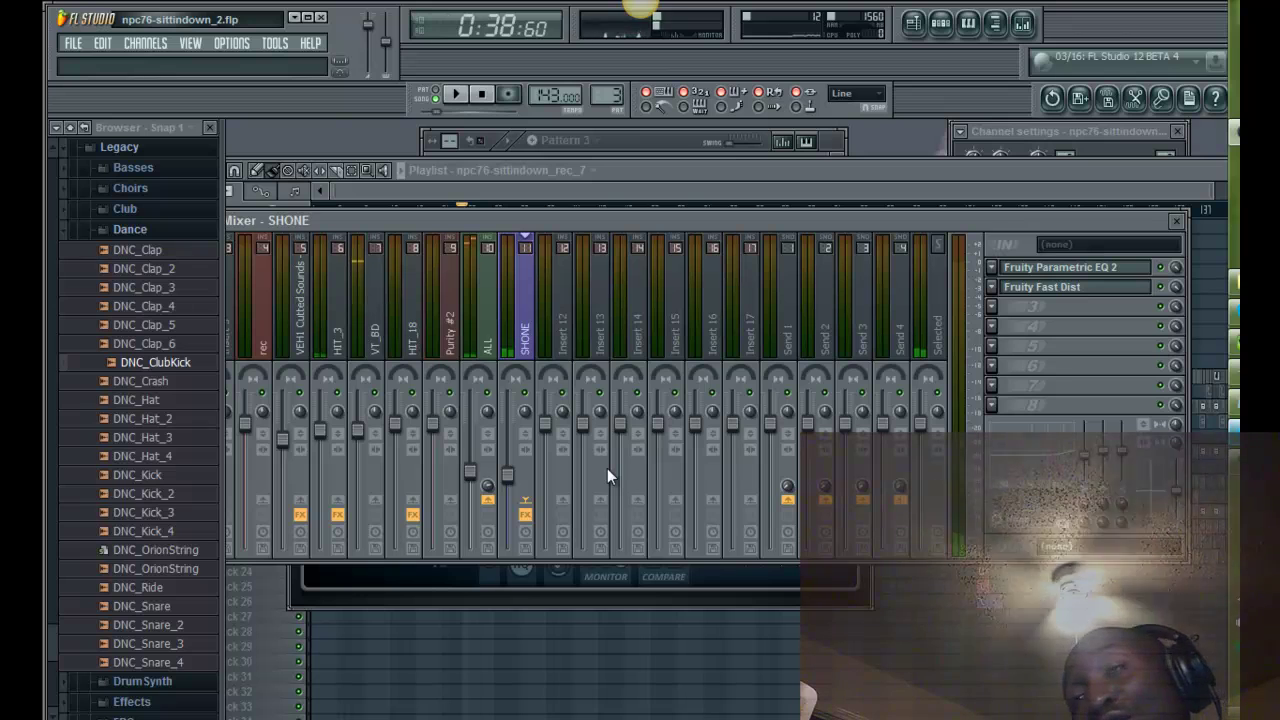
Step: Replay the mix, setting the SHONE fader to about -21.0 dB and the ALL fader to about -10.2 dB
key("space")
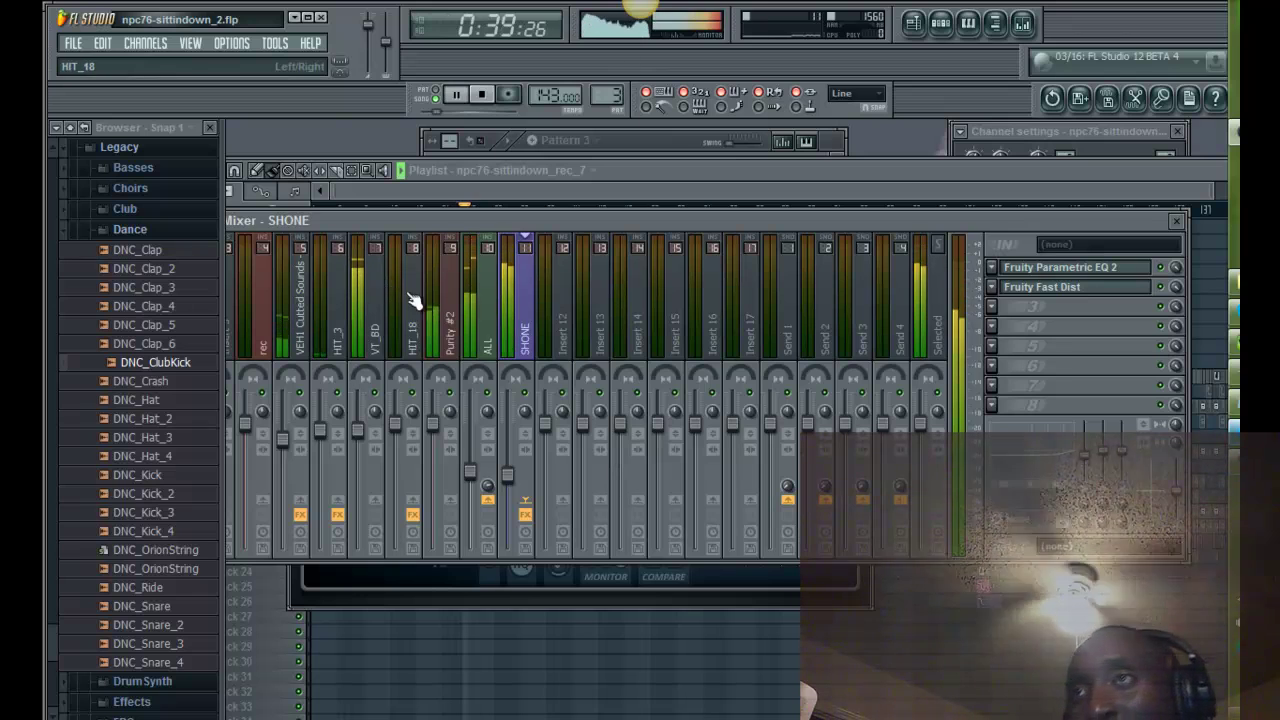
left_click(480, 486)
left_click_drag(480, 485, 524, 566)
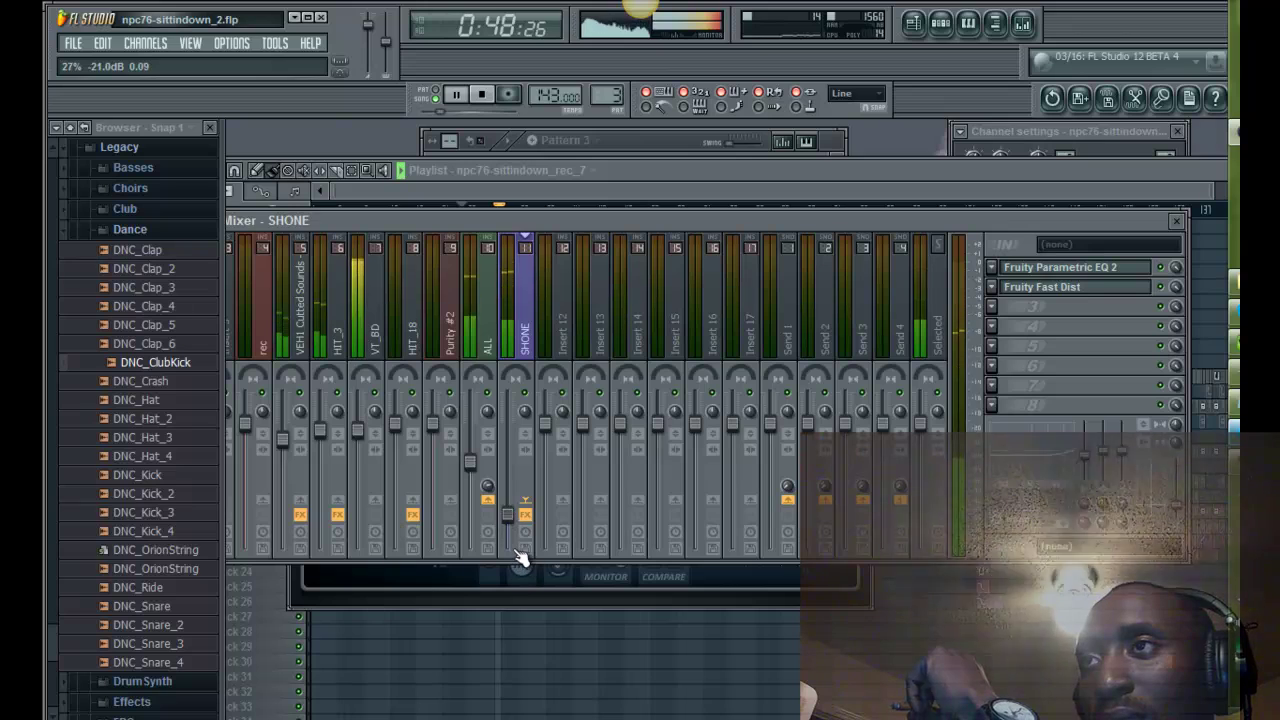
left_click(472, 460)
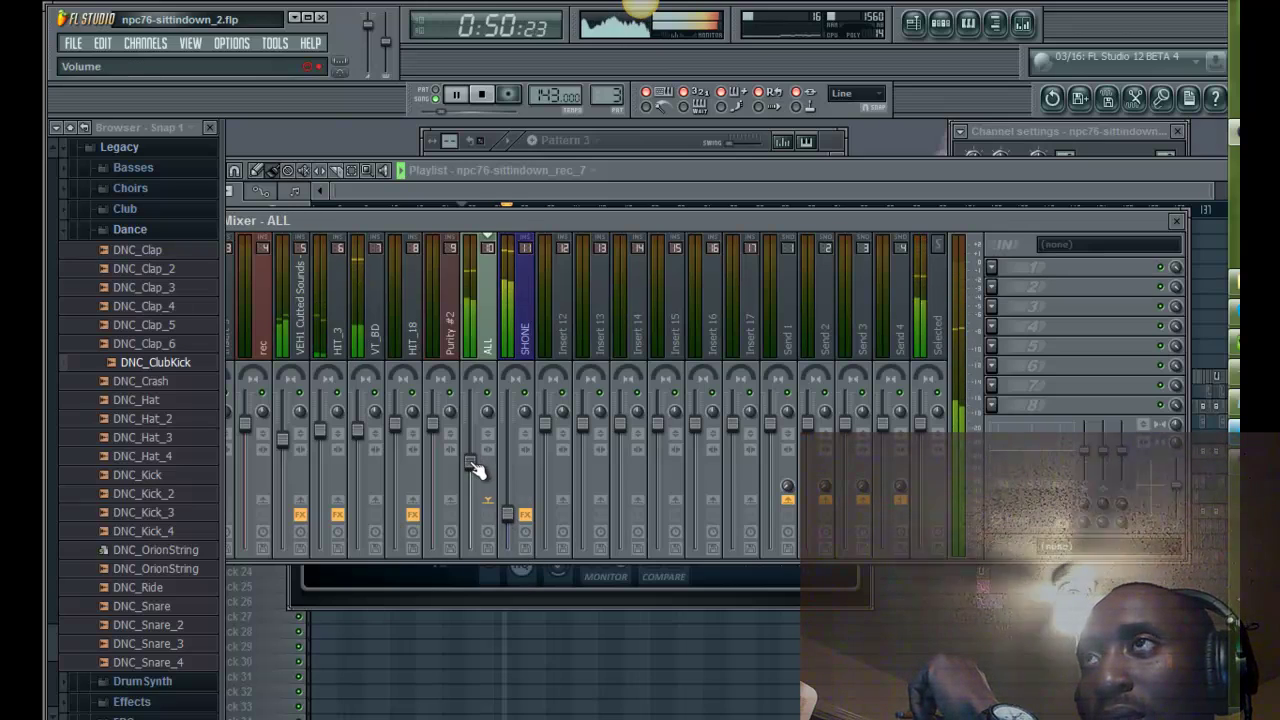
left_click_drag(517, 216, 577, 224)
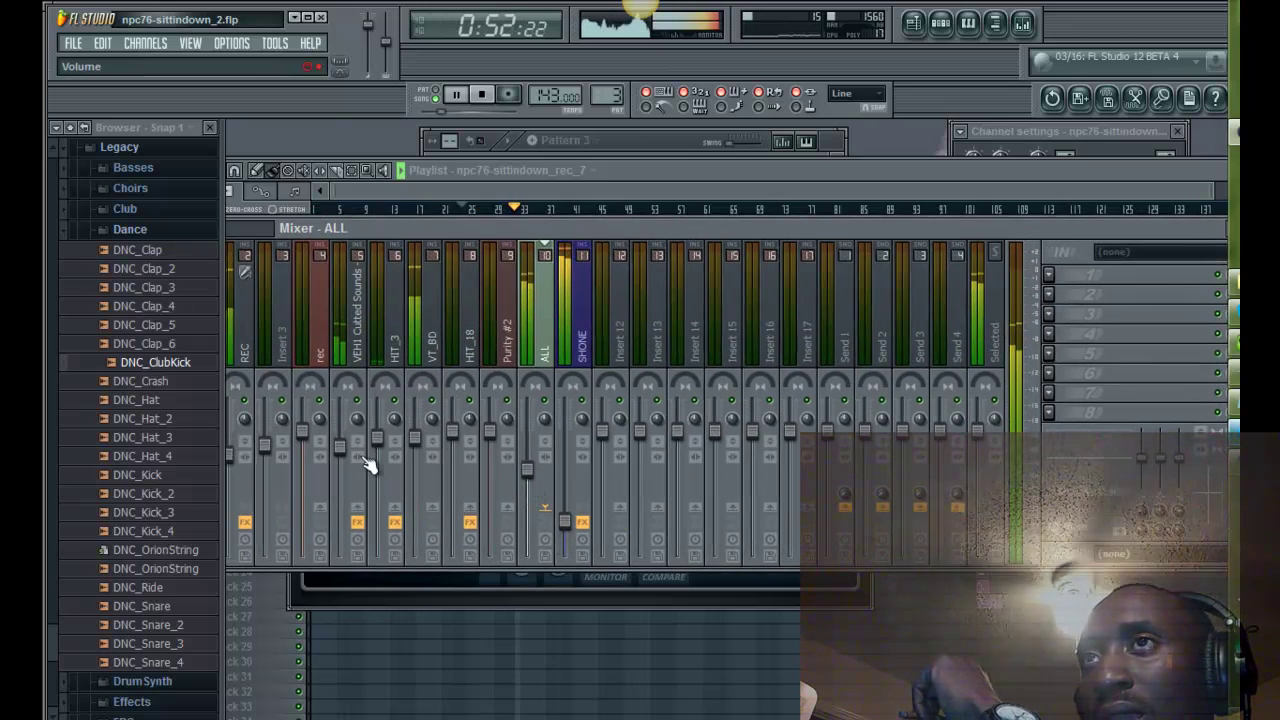
left_click_drag(534, 491, 534, 509)
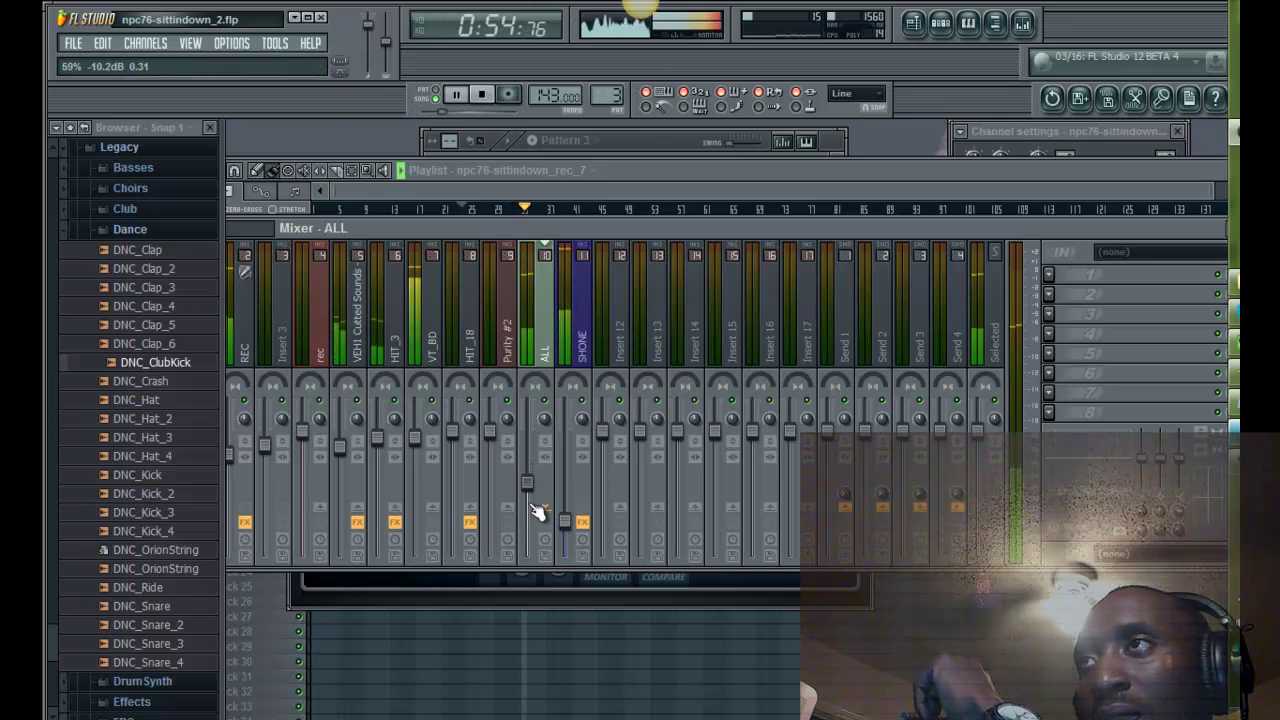
Step: Select the SHONE mixer track and disable its send to Master
left_click(583, 337)
left_click_drag(554, 238, 711, 233)
left_click(330, 514)
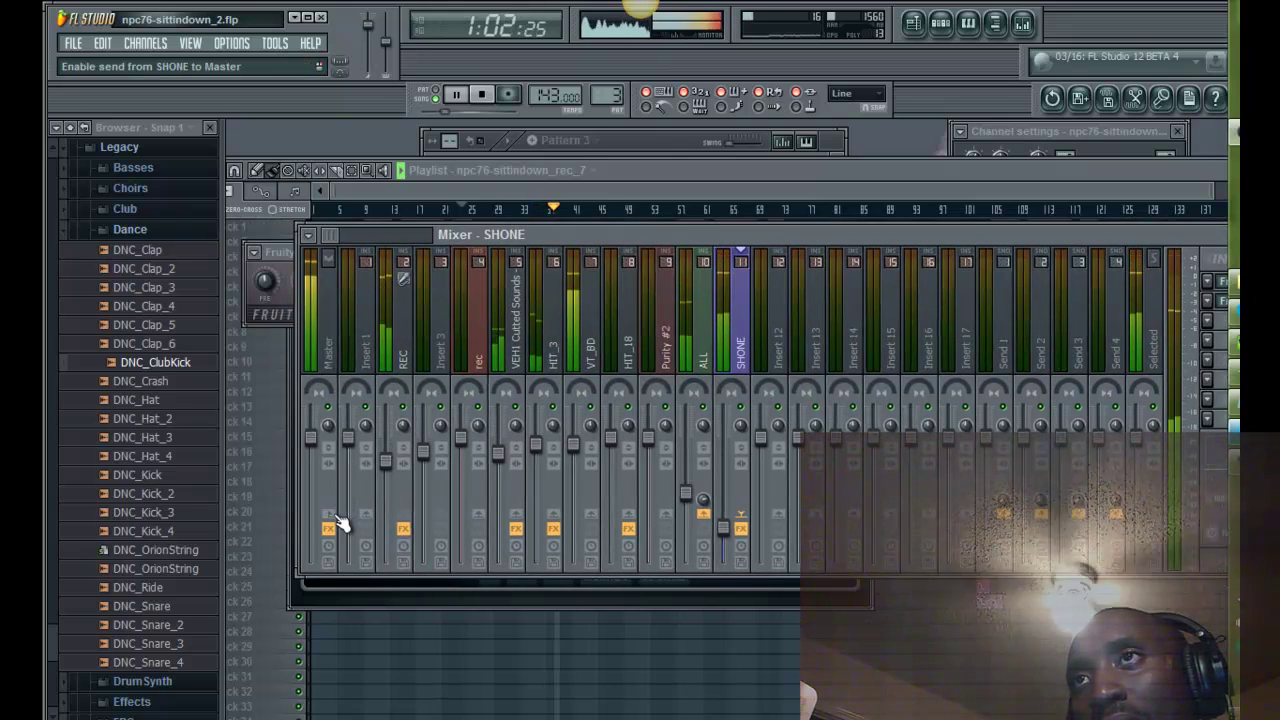
Step: Select the REC mixer track, disable its send to Master and restart playback
left_click(408, 358)
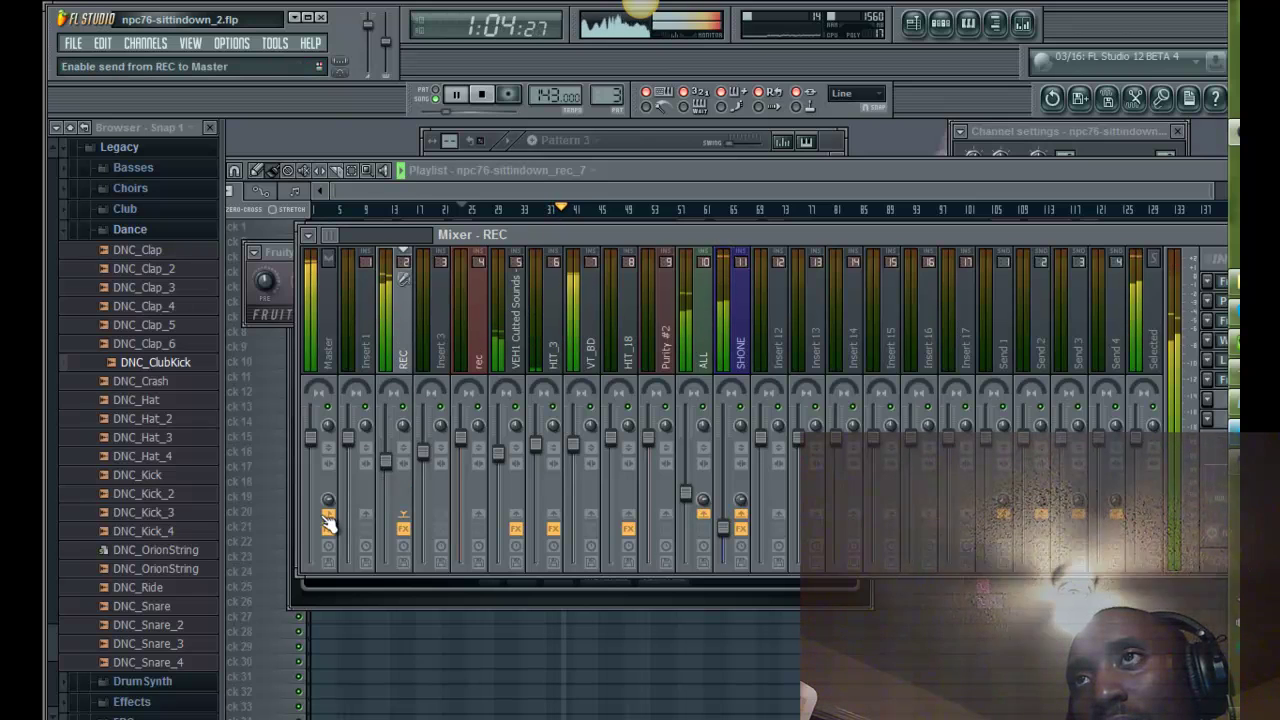
key("space")
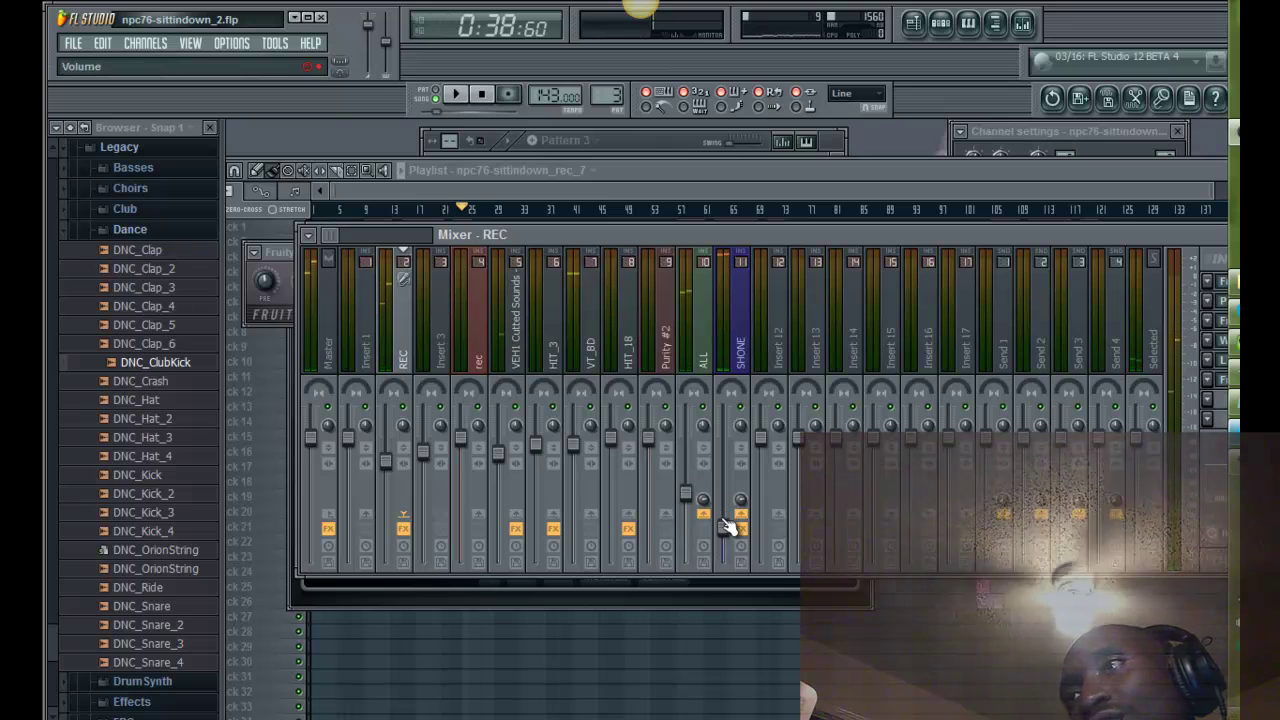
key("space")
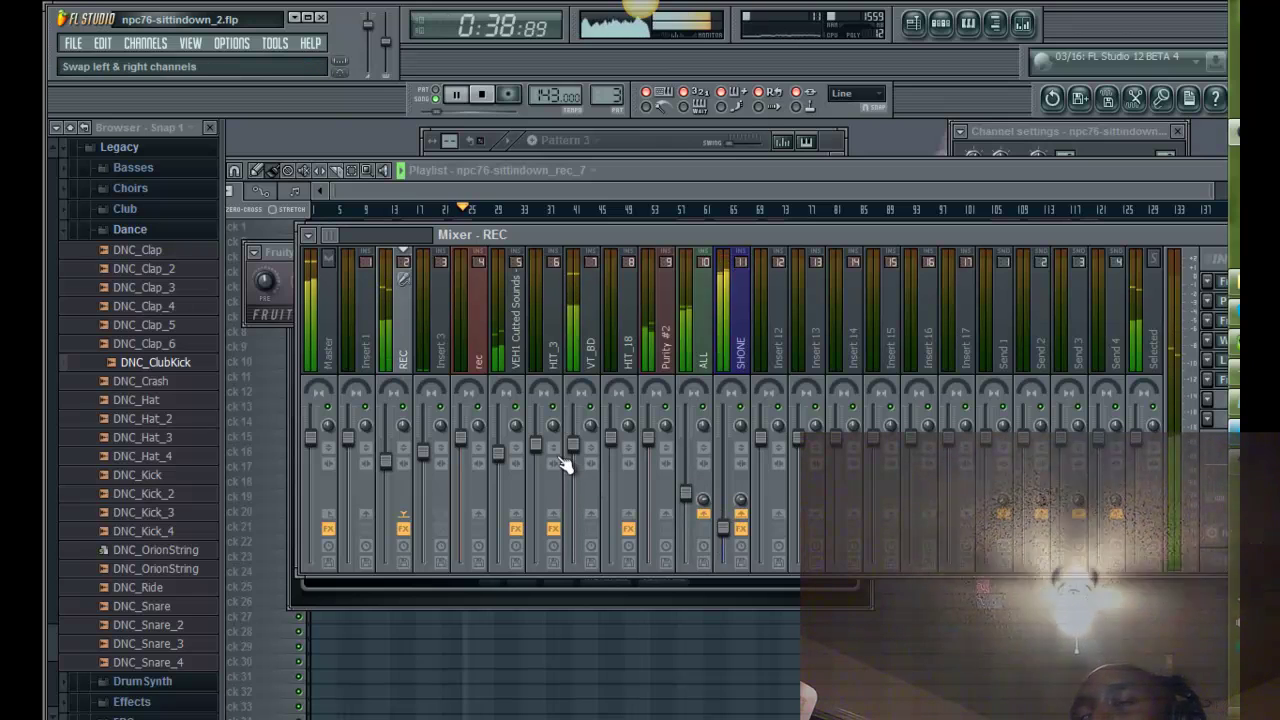
Step: Play the mix while raising the REC fader, setting ALL to about -8.6 dB and lowering the SHONE fader
left_click(726, 527)
left_click_drag(388, 470, 397, 427)
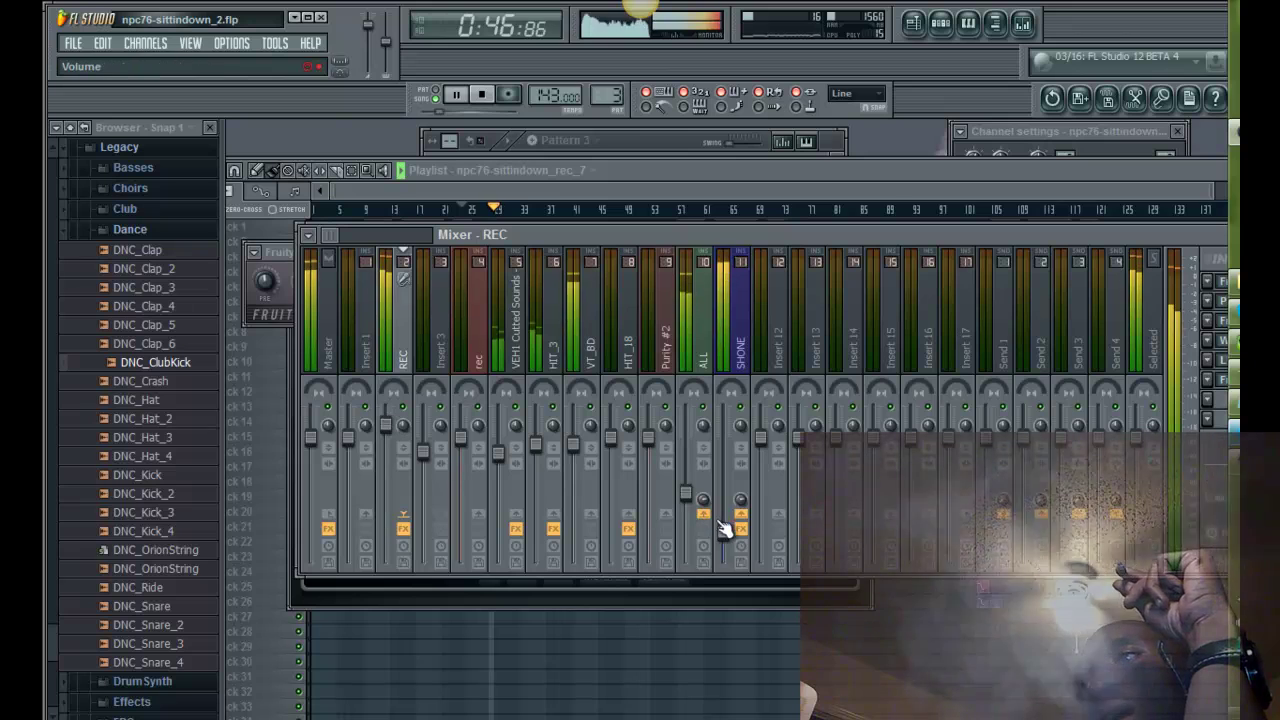
left_click_drag(700, 500, 691, 486)
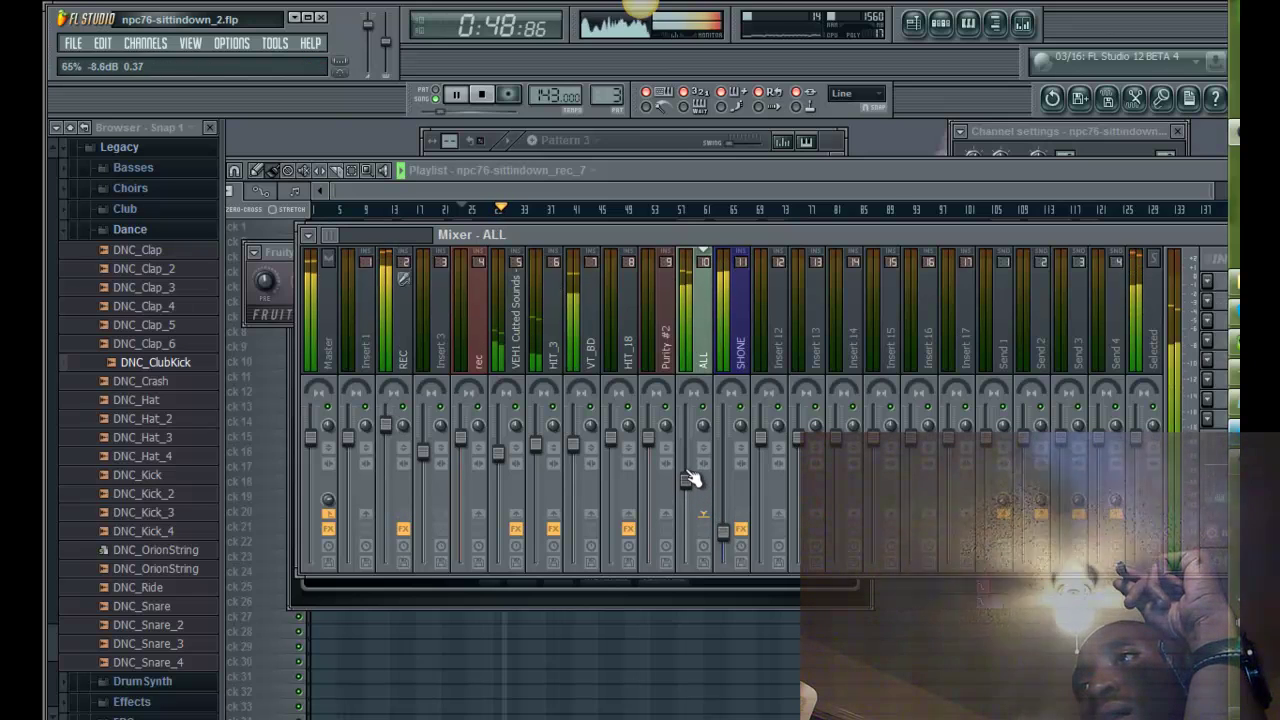
left_click_drag(724, 541, 724, 538)
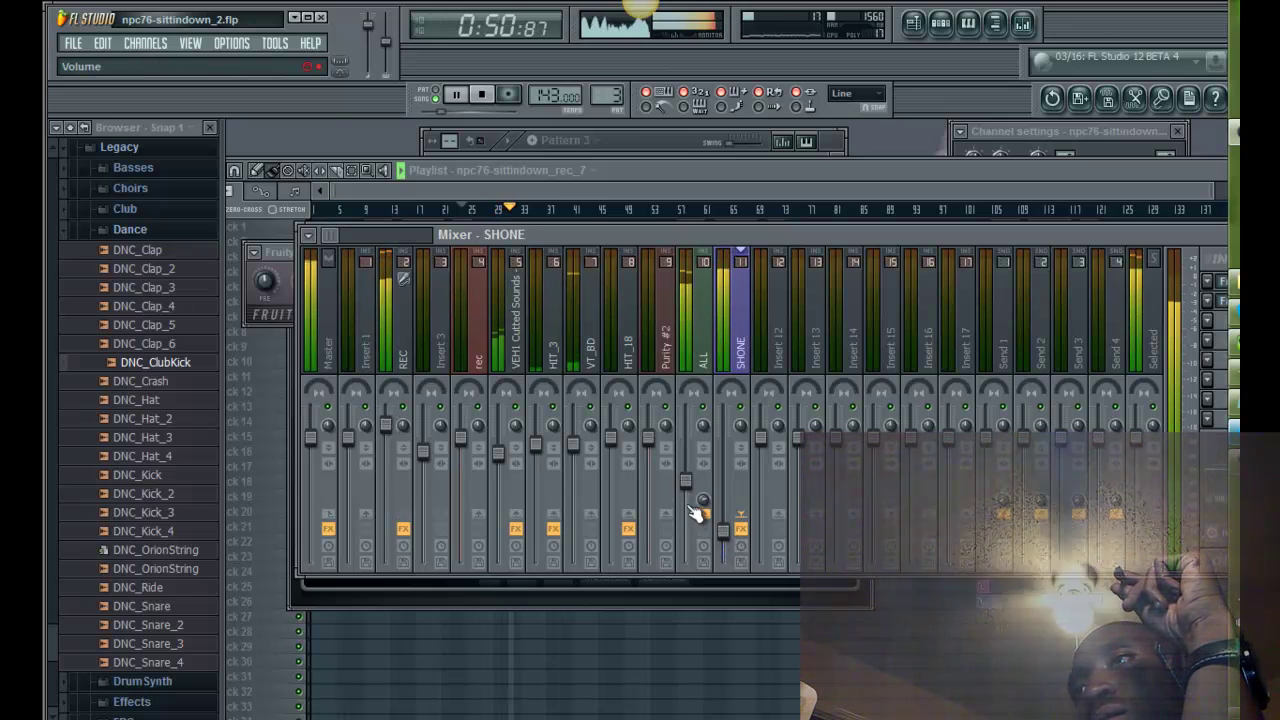
left_click_drag(689, 487, 692, 489)
left_click_drag(724, 530, 733, 548)
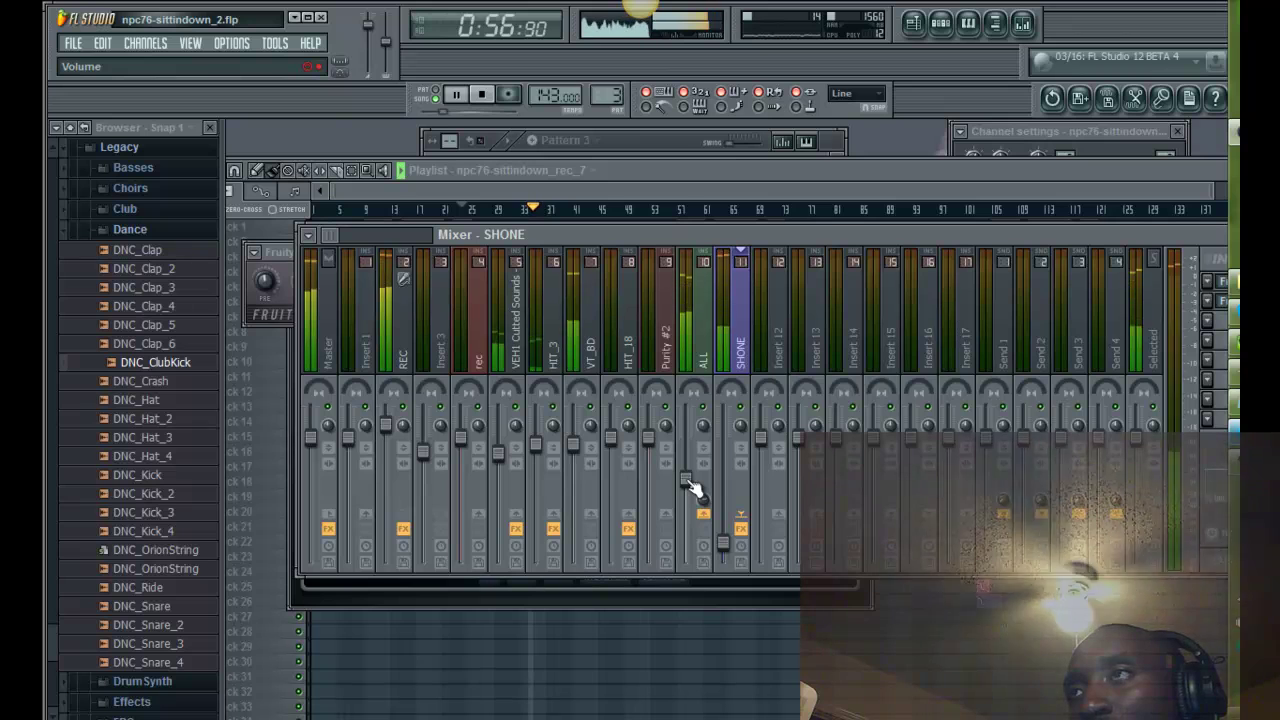
key("space")
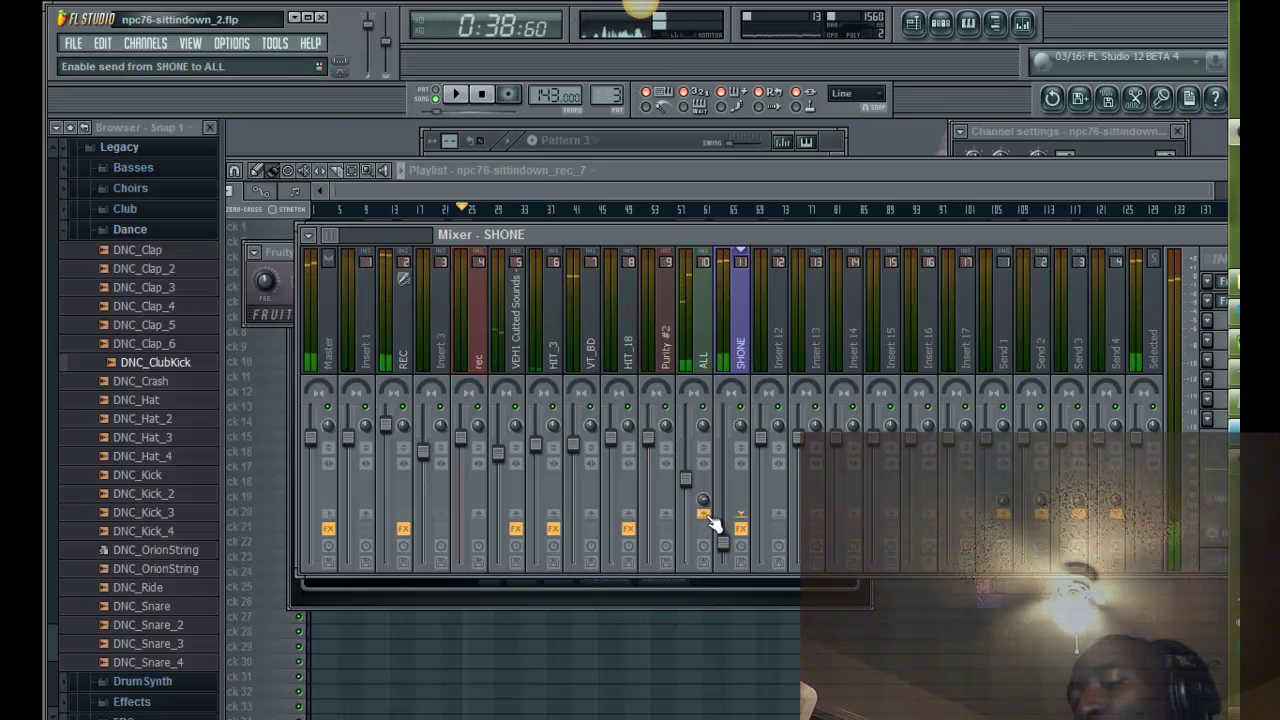
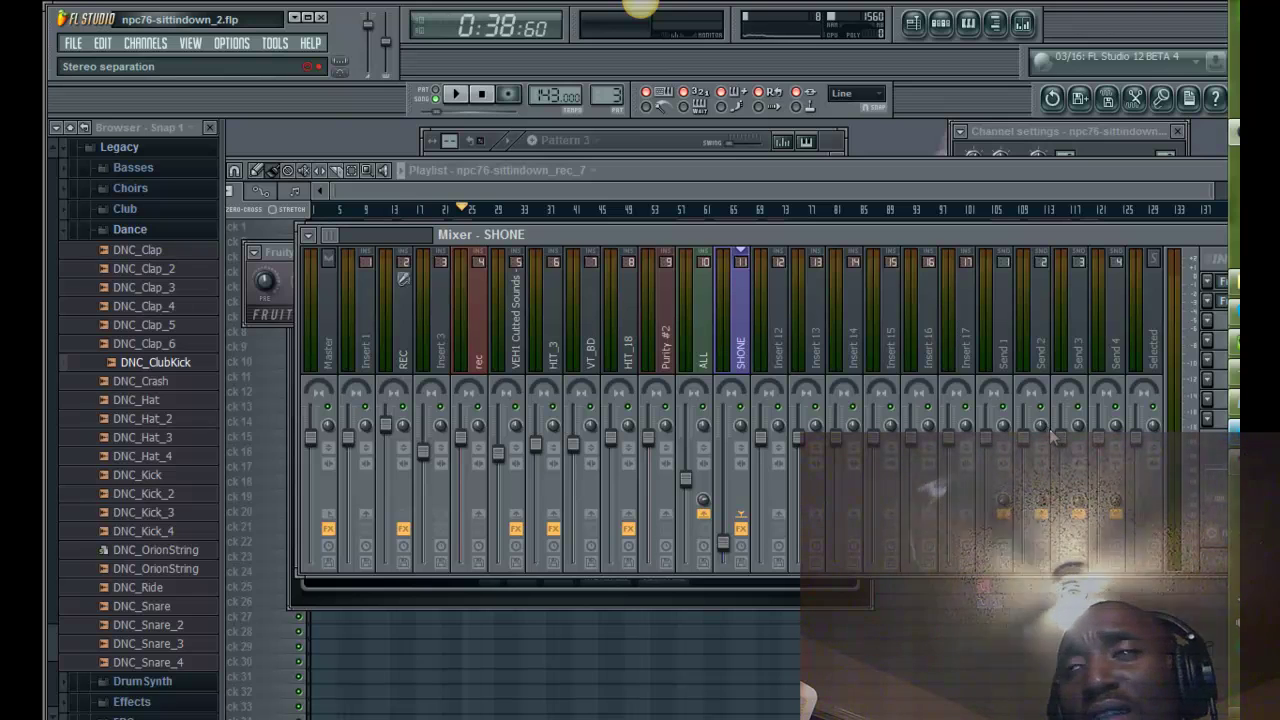
Step: Replay the mix from about 0:38 and lower the SHONE fader slightly further
left_click(787, 170)
key("space")
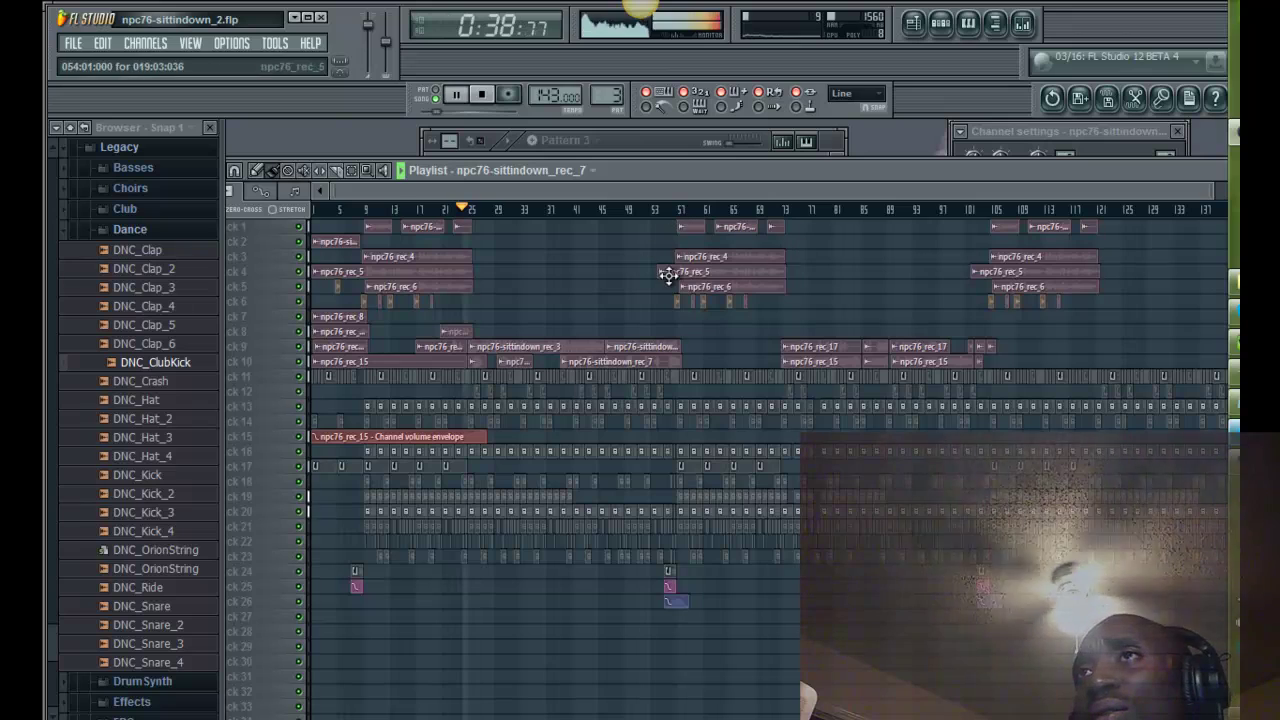
left_click(1022, 22)
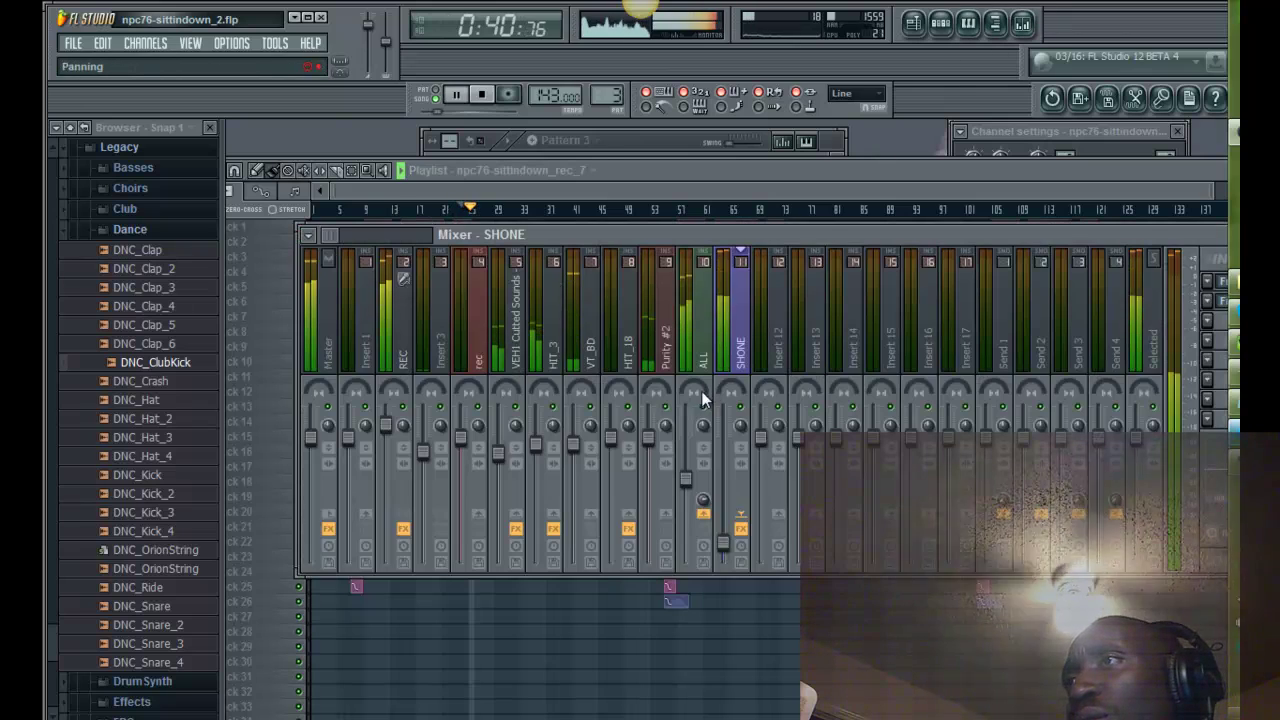
left_click_drag(731, 549, 729, 553)
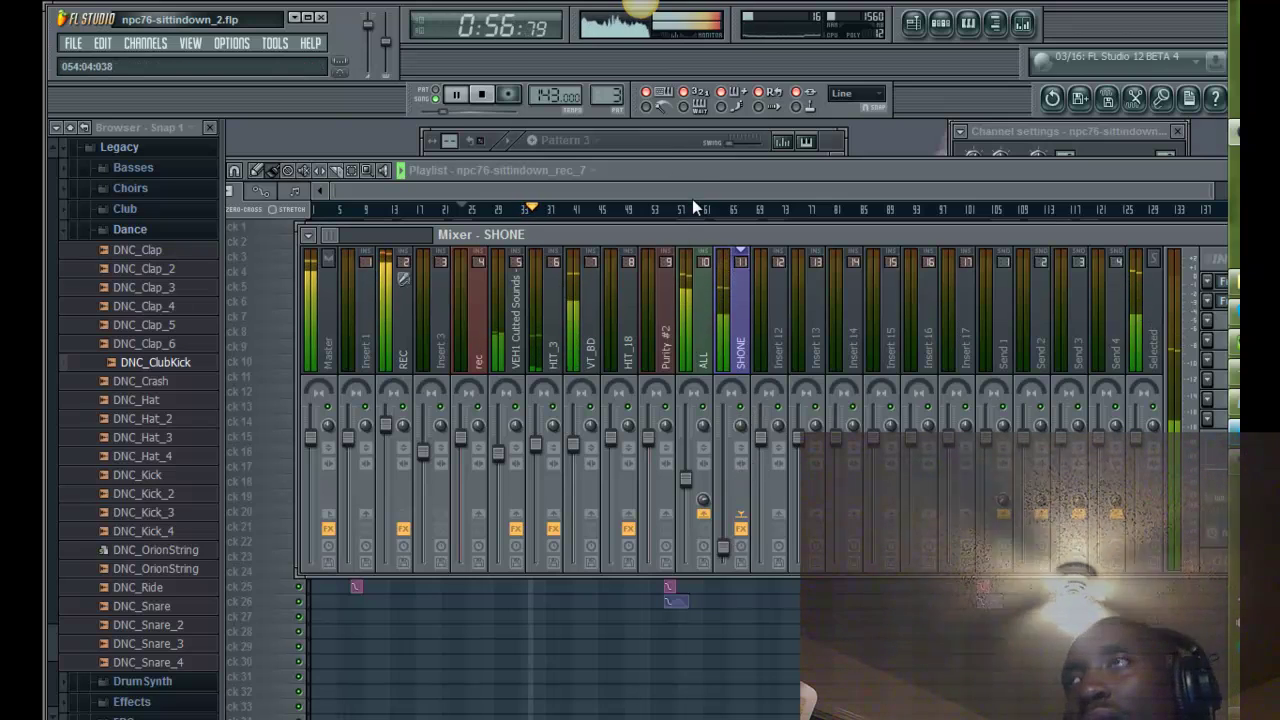
key("space")
left_click(723, 175)
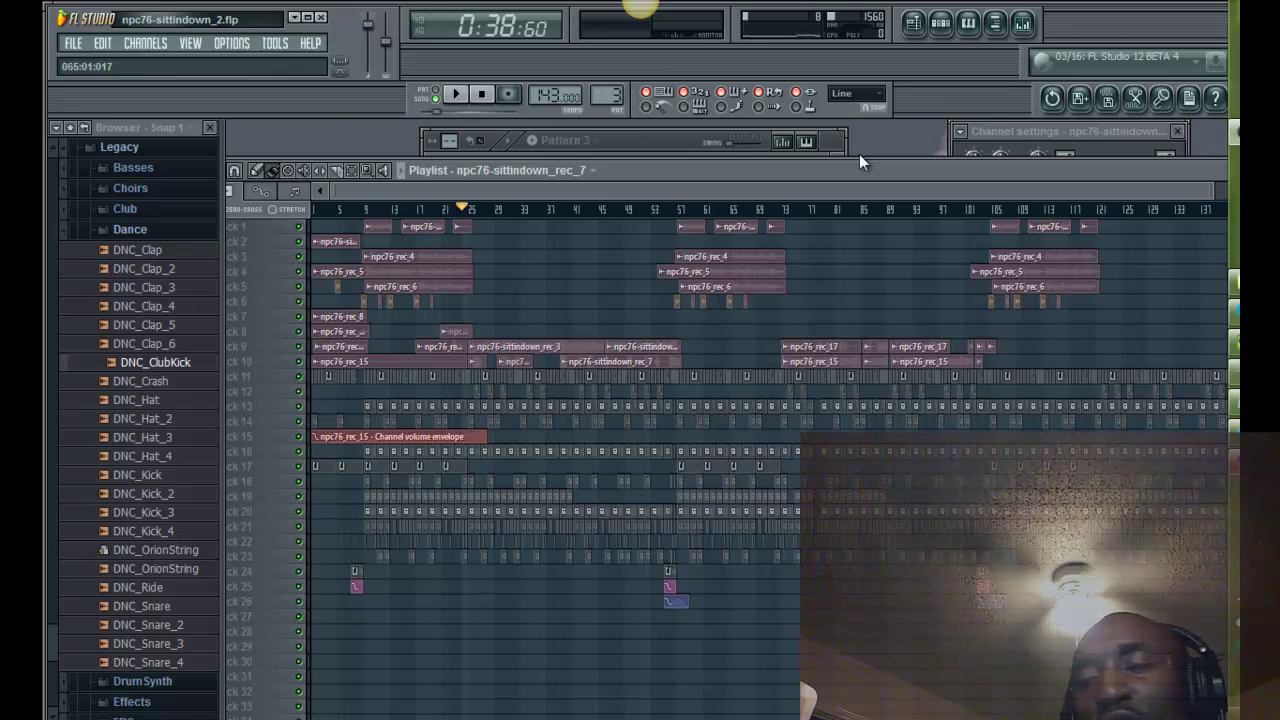
left_click(1020, 23)
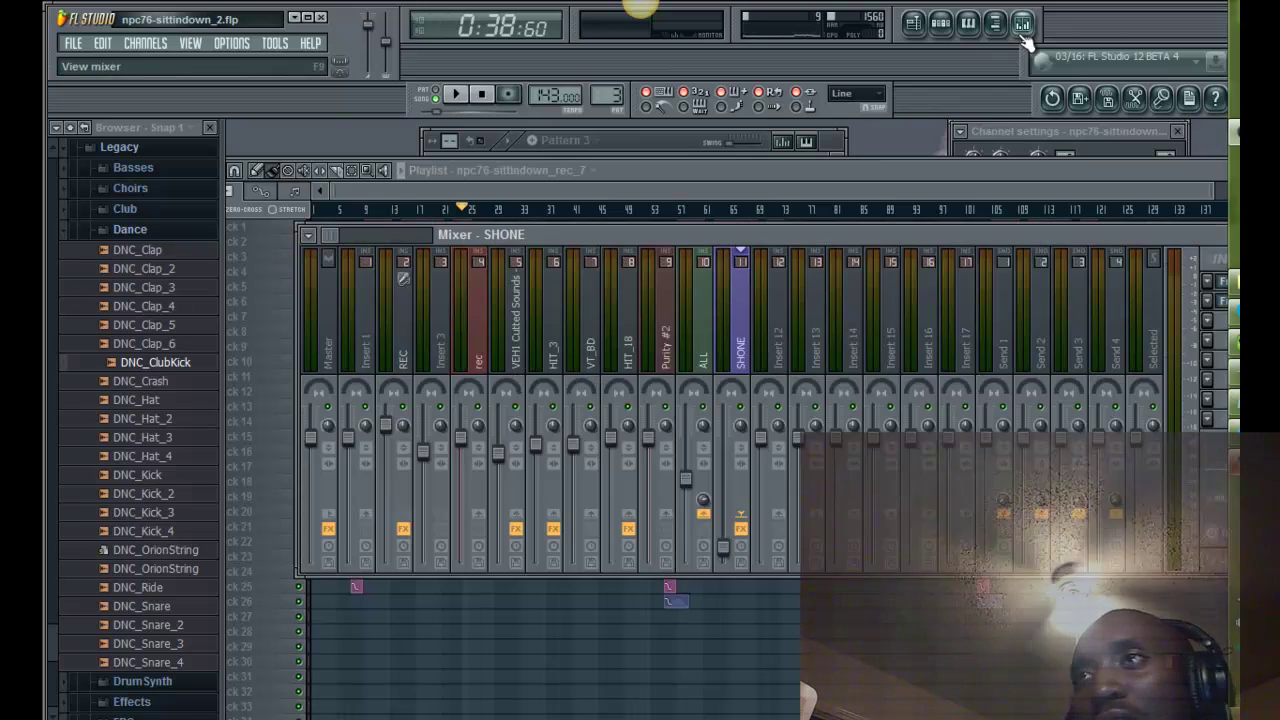
left_click(757, 170)
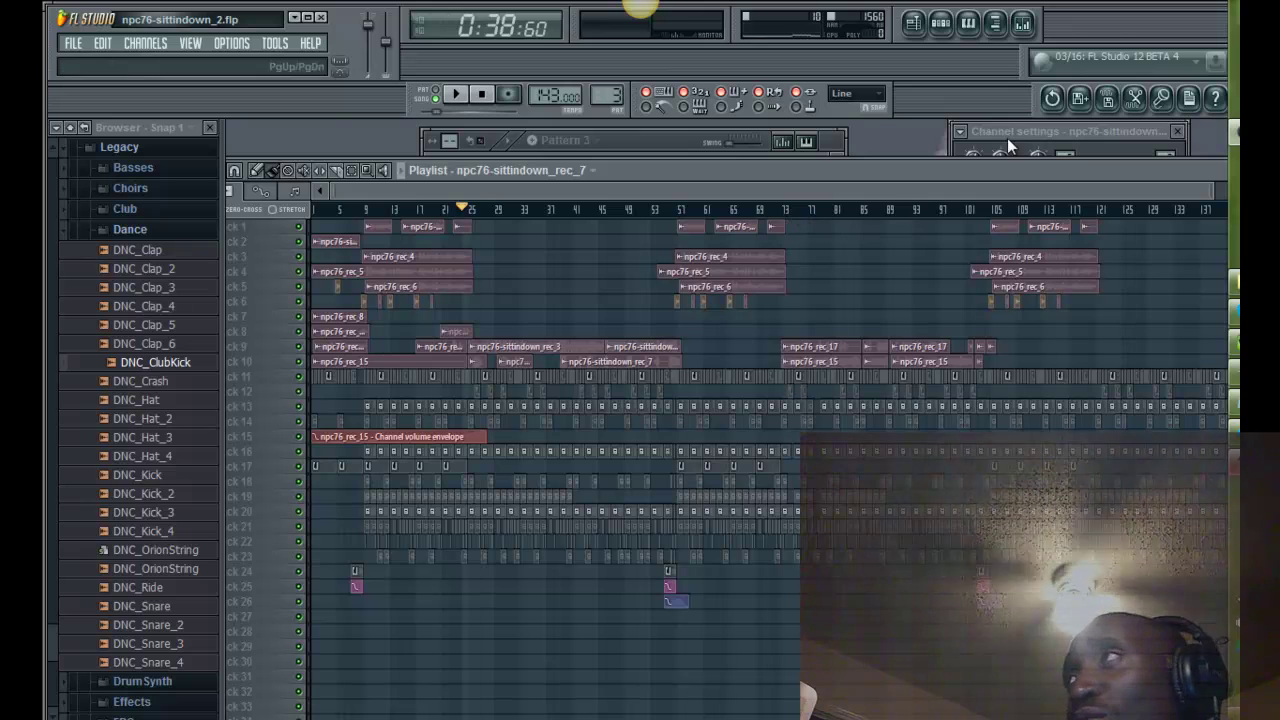
left_click(1022, 23)
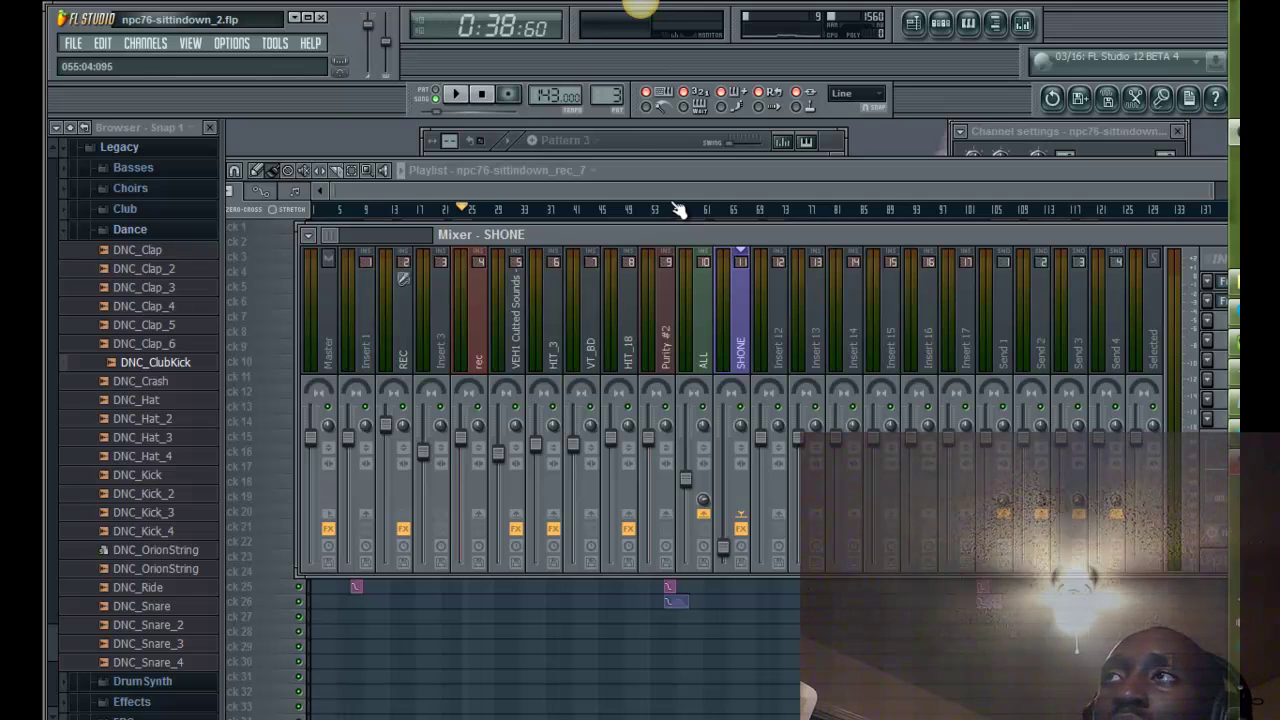
left_click(731, 181)
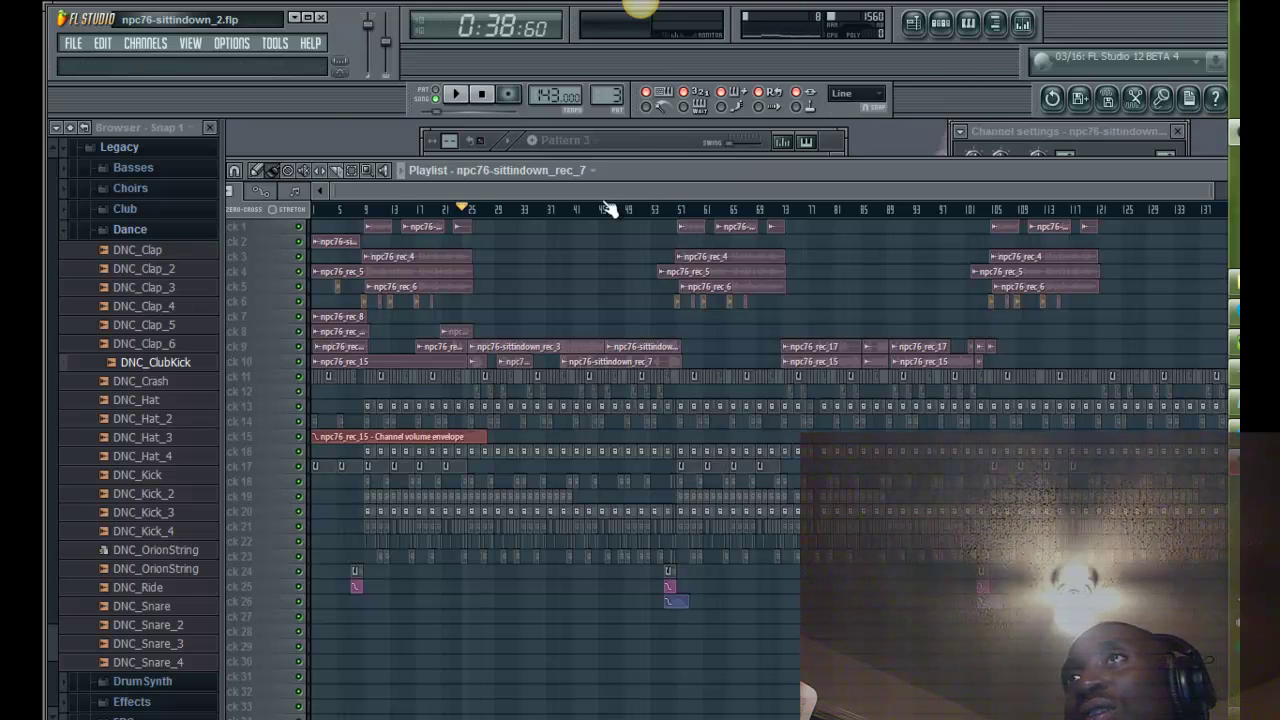
Step: Move the song position to about 0:35 and listen to the transition into the verse
left_click(449, 209)
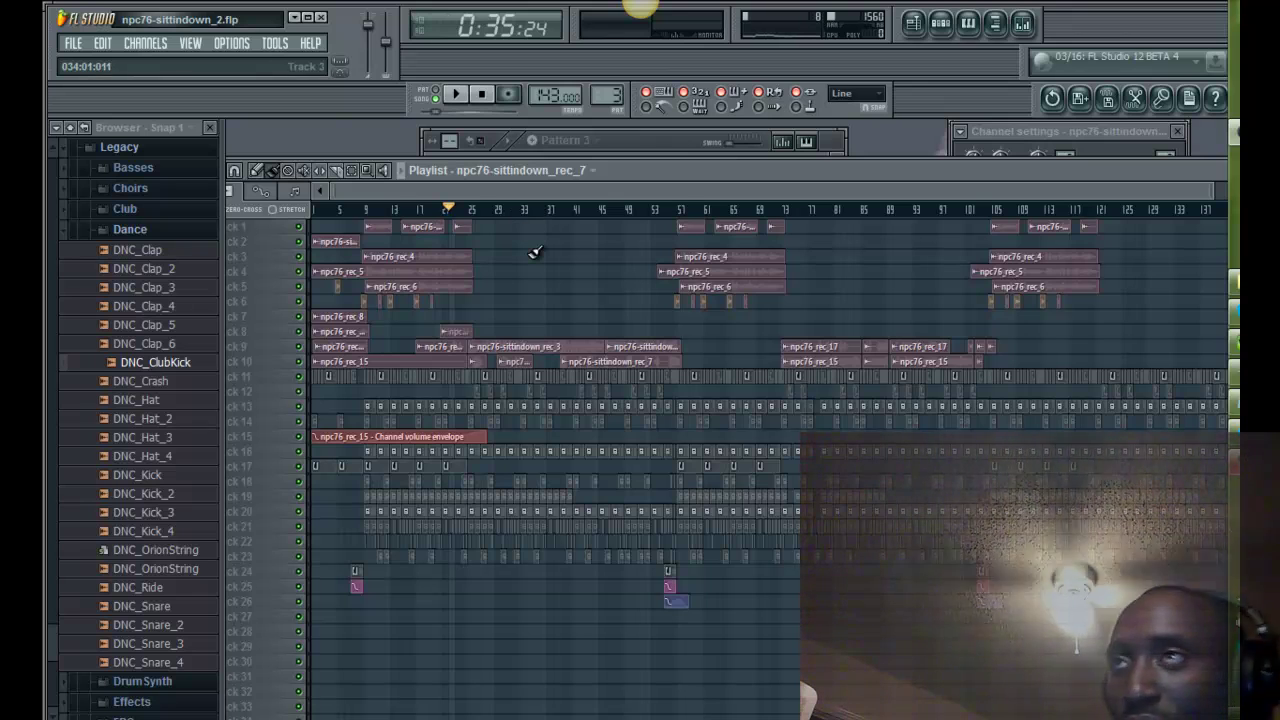
key("space")
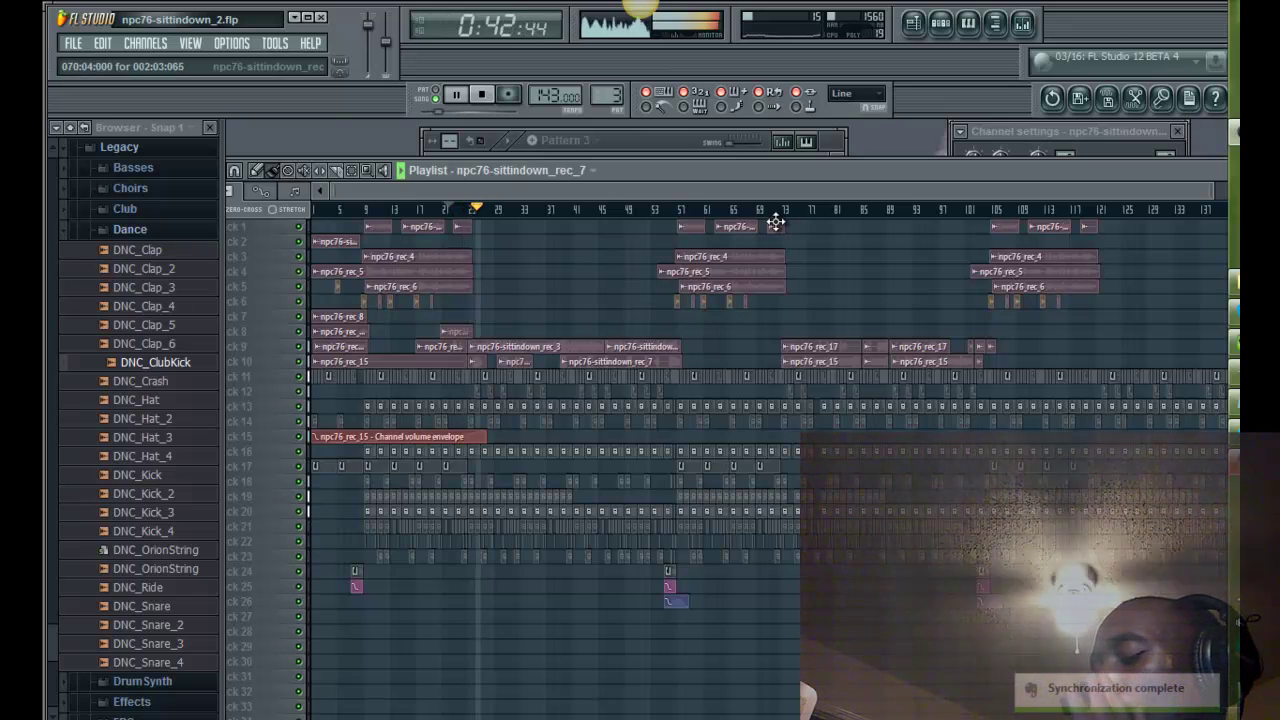
key("space")
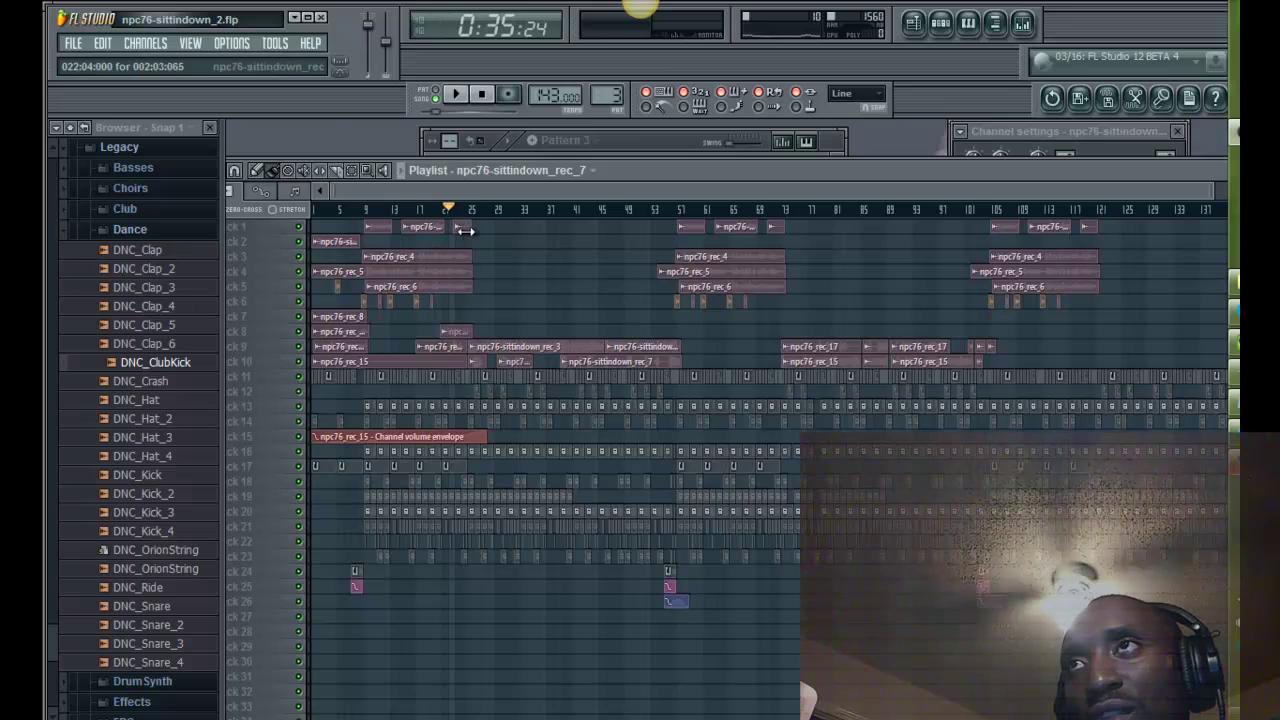
Step: Compare the channel settings of the npc76-sittindown_rec_3 and rec_7 verse clips, including rec_7's miscellaneous settings
scroll(523, 232, "down", 1)
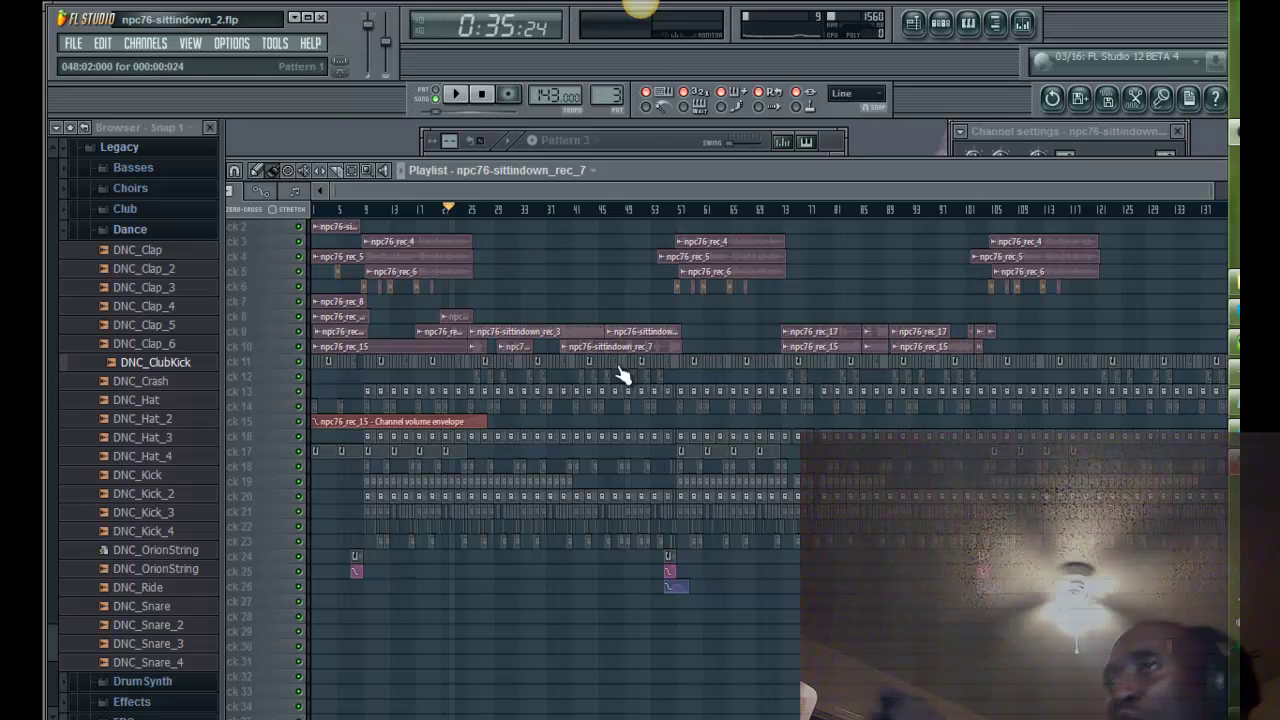
double_click(583, 331)
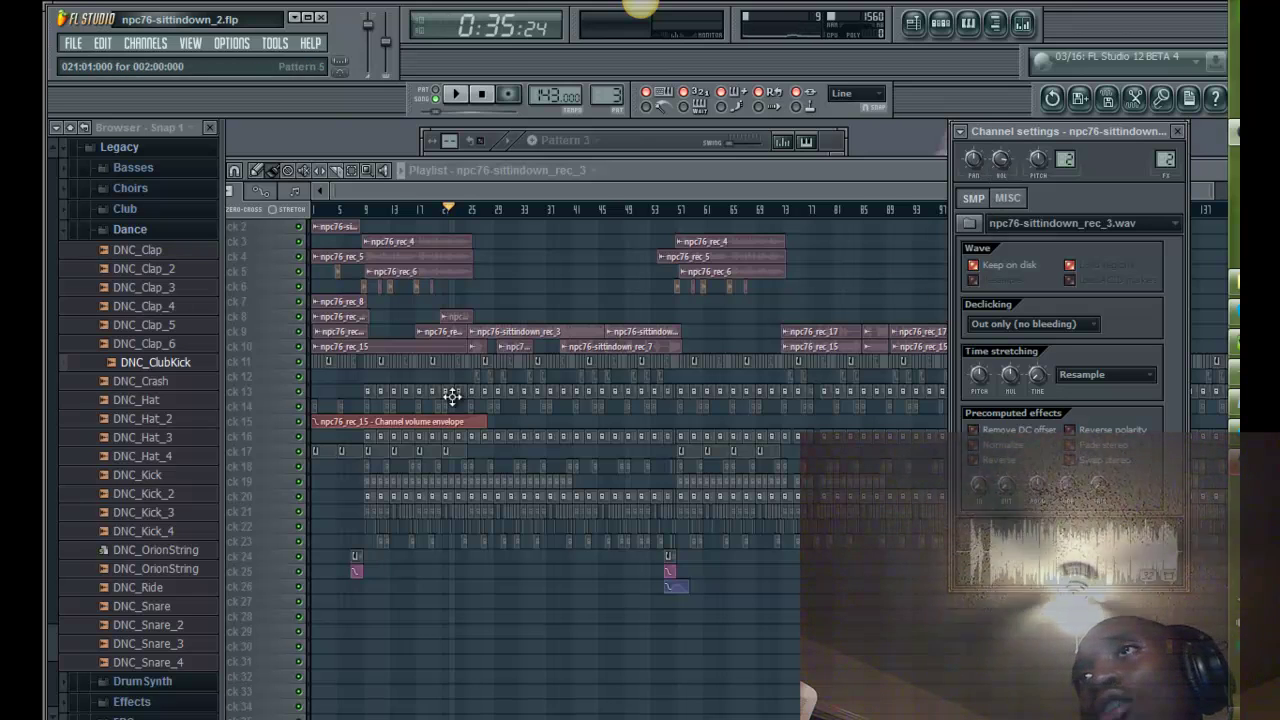
double_click(521, 346)
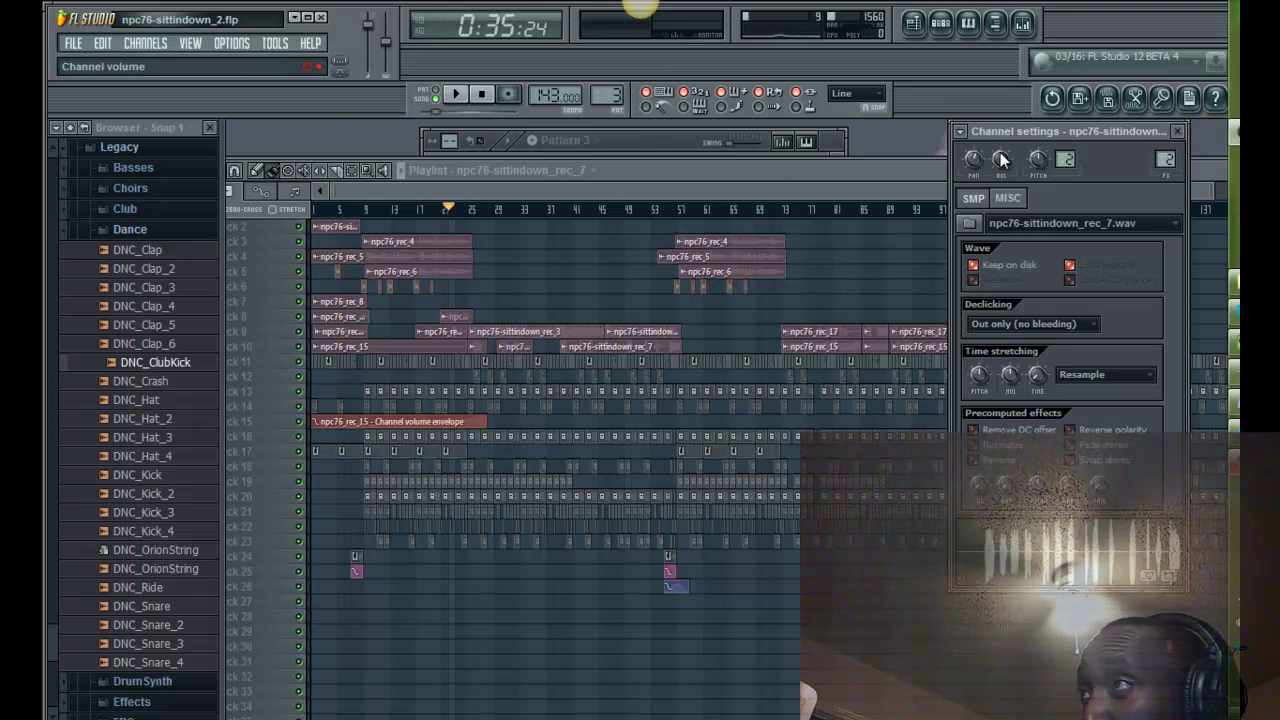
left_click(543, 328)
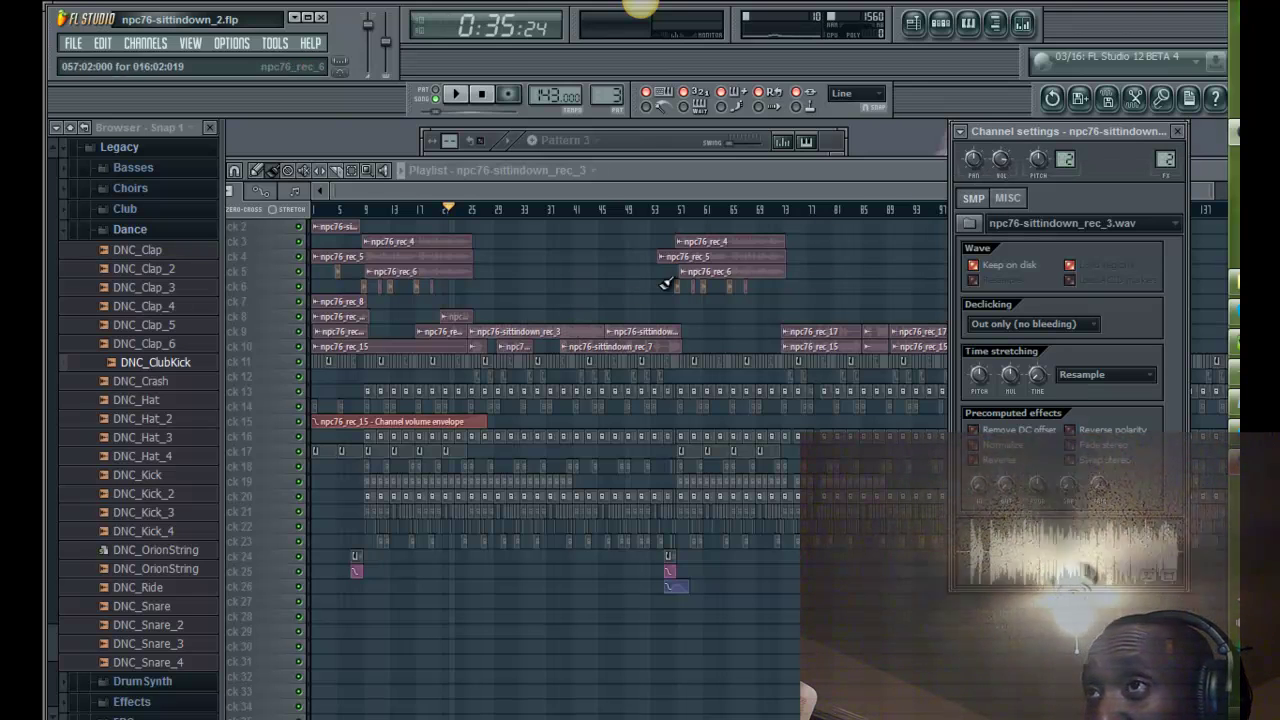
left_click(515, 348)
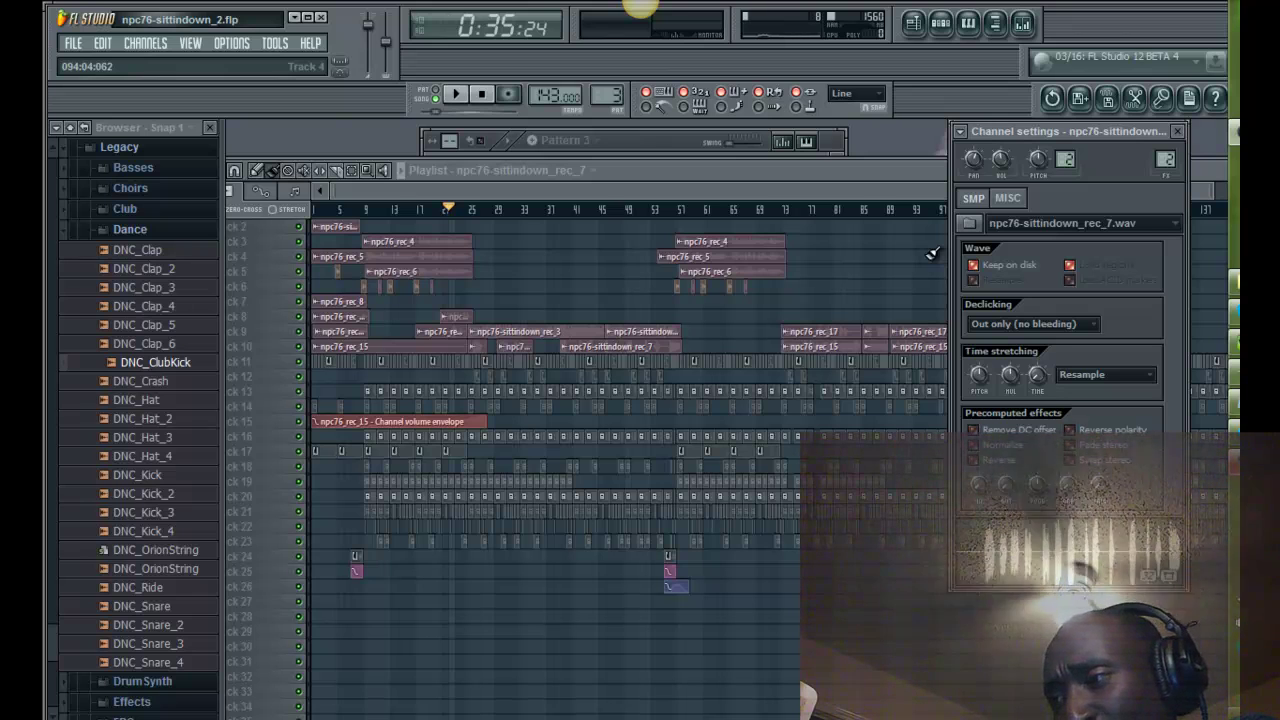
left_click(1006, 198)
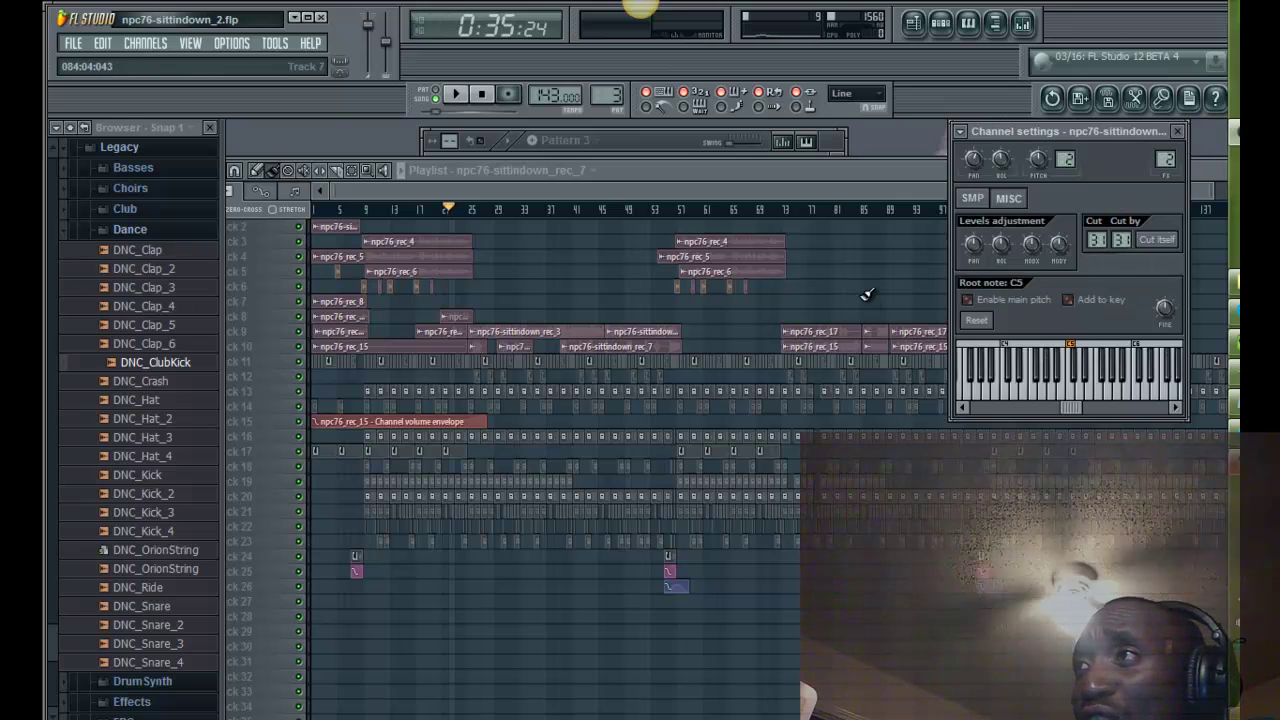
right_click(866, 293)
scroll(837, 270, "up", 1)
Step: Inspect the second chorus clips npc76_rec_4, npc76_rec_6, npc76_rec_5 and npc76-sittindown_rec, reviewing their channel settings
left_click(728, 210)
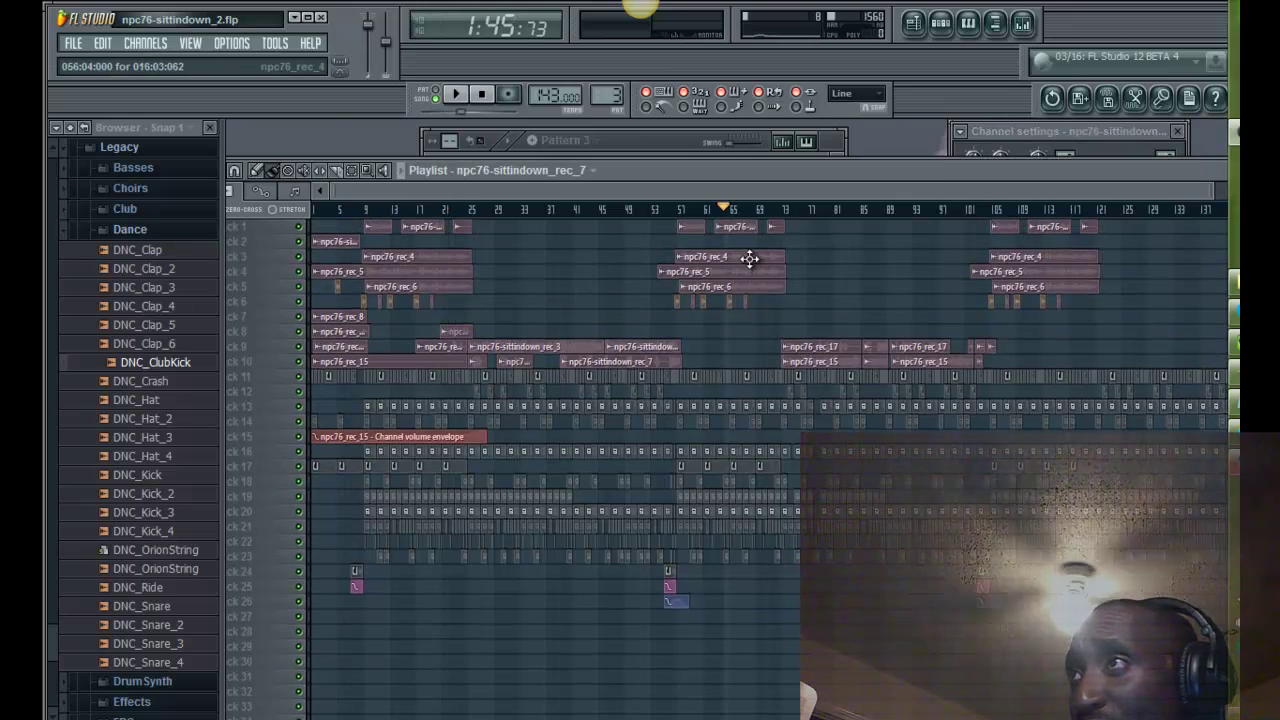
double_click(751, 255)
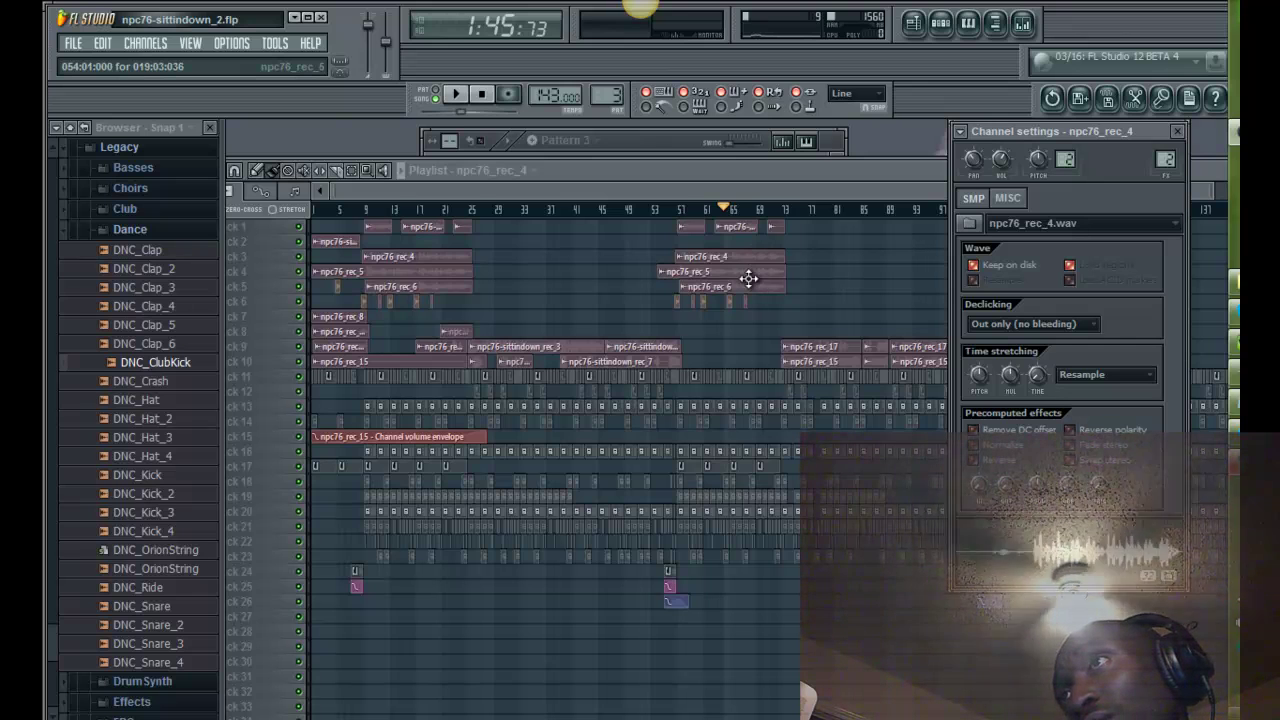
left_click(749, 284)
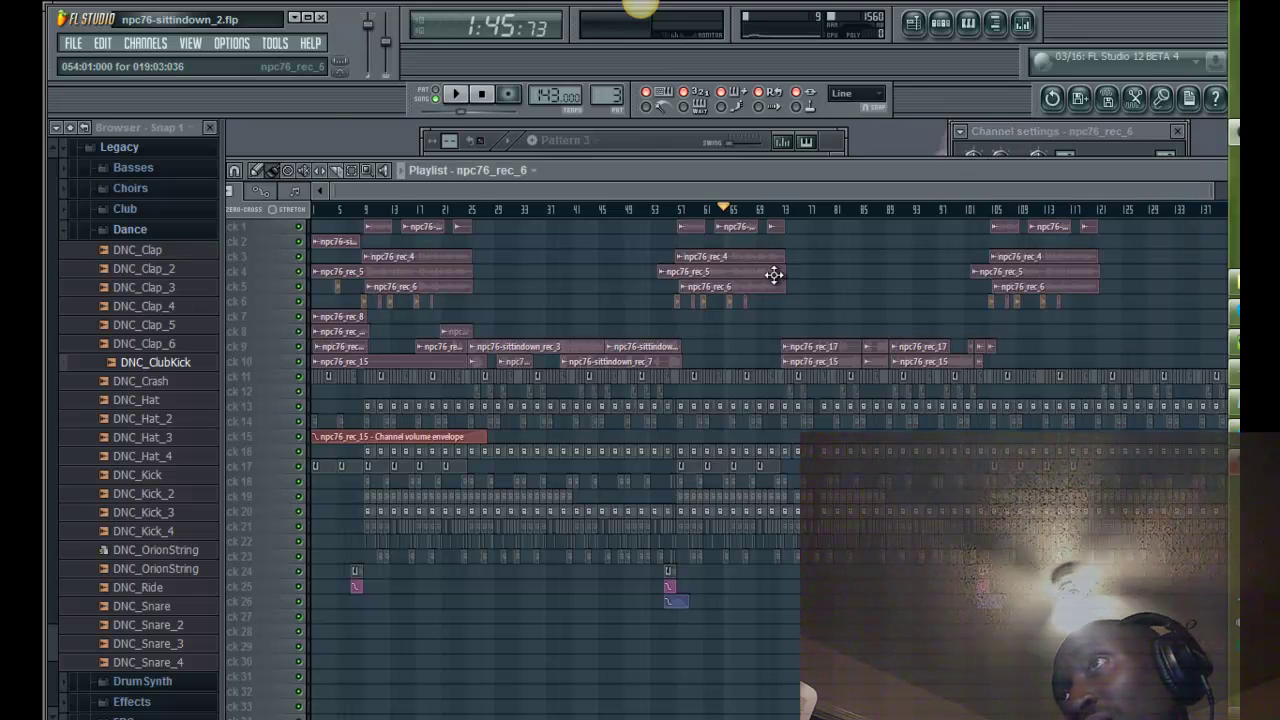
double_click(775, 273)
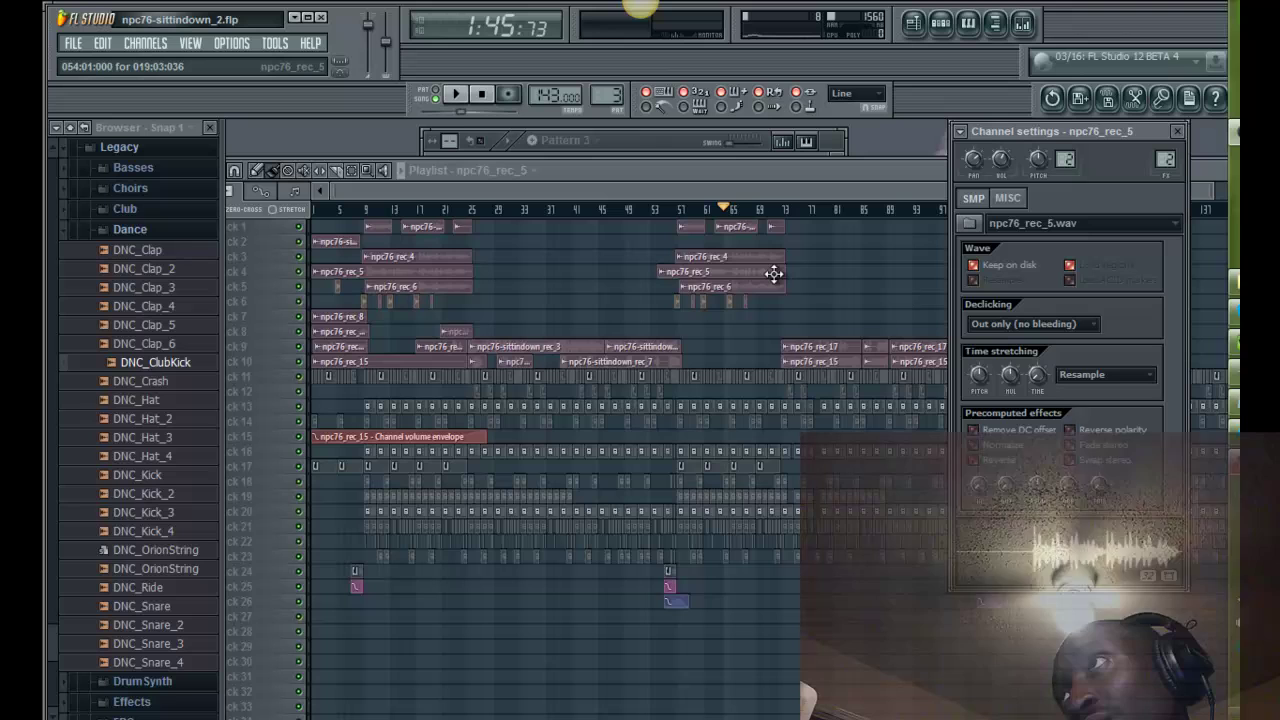
double_click(728, 227)
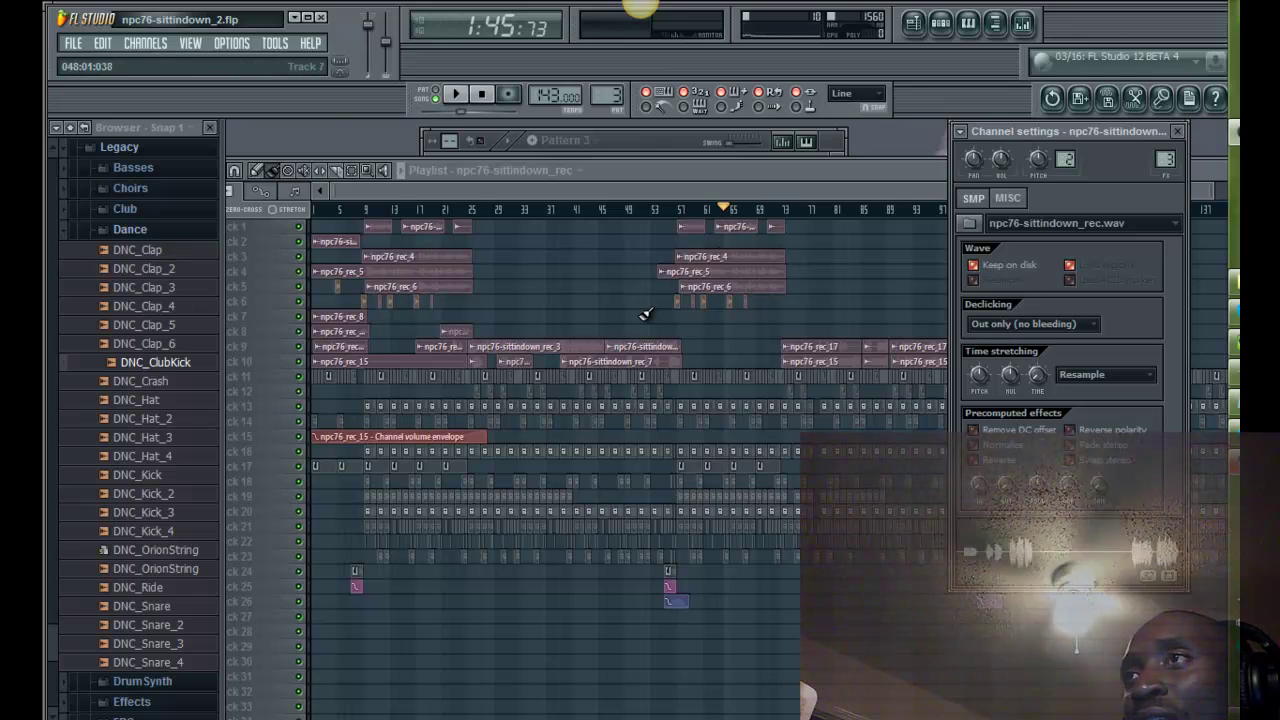
left_click(838, 296)
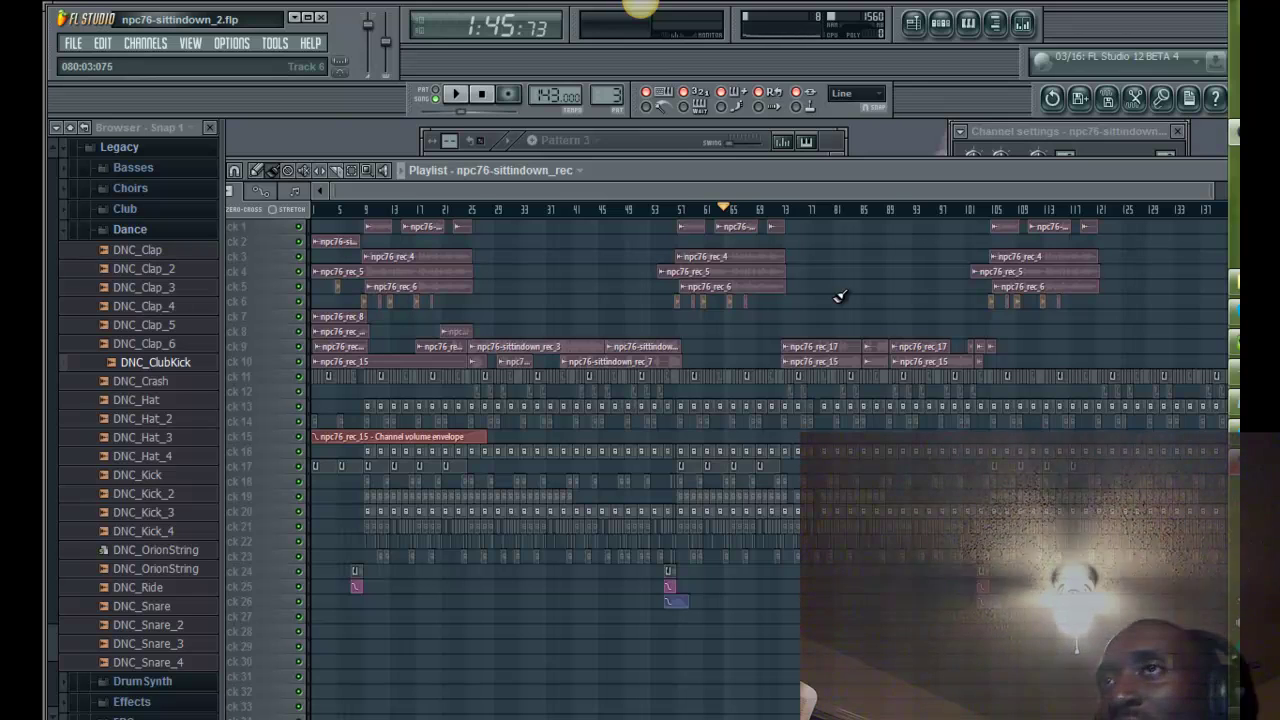
Step: Replay the mix from about 0:40 in the song and set the ALL fader to about -9.1 dB
left_click(470, 210)
key("space")
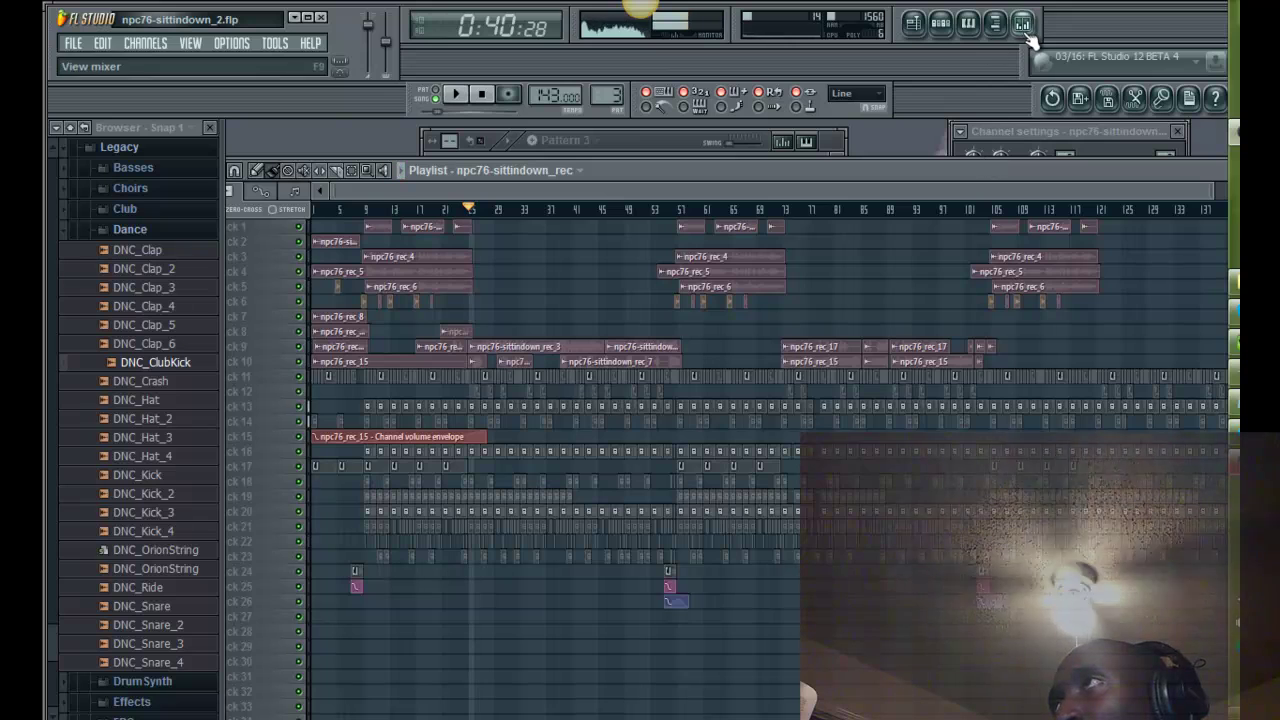
left_click(1024, 24)
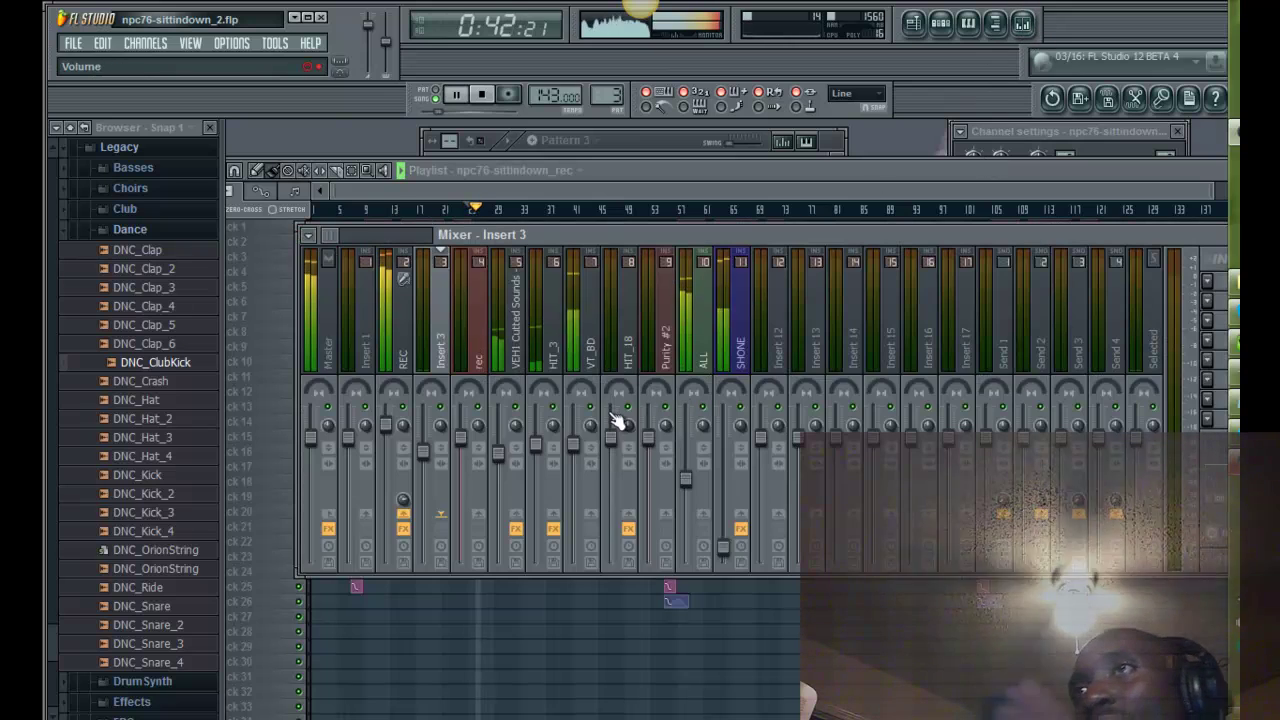
left_click(689, 488)
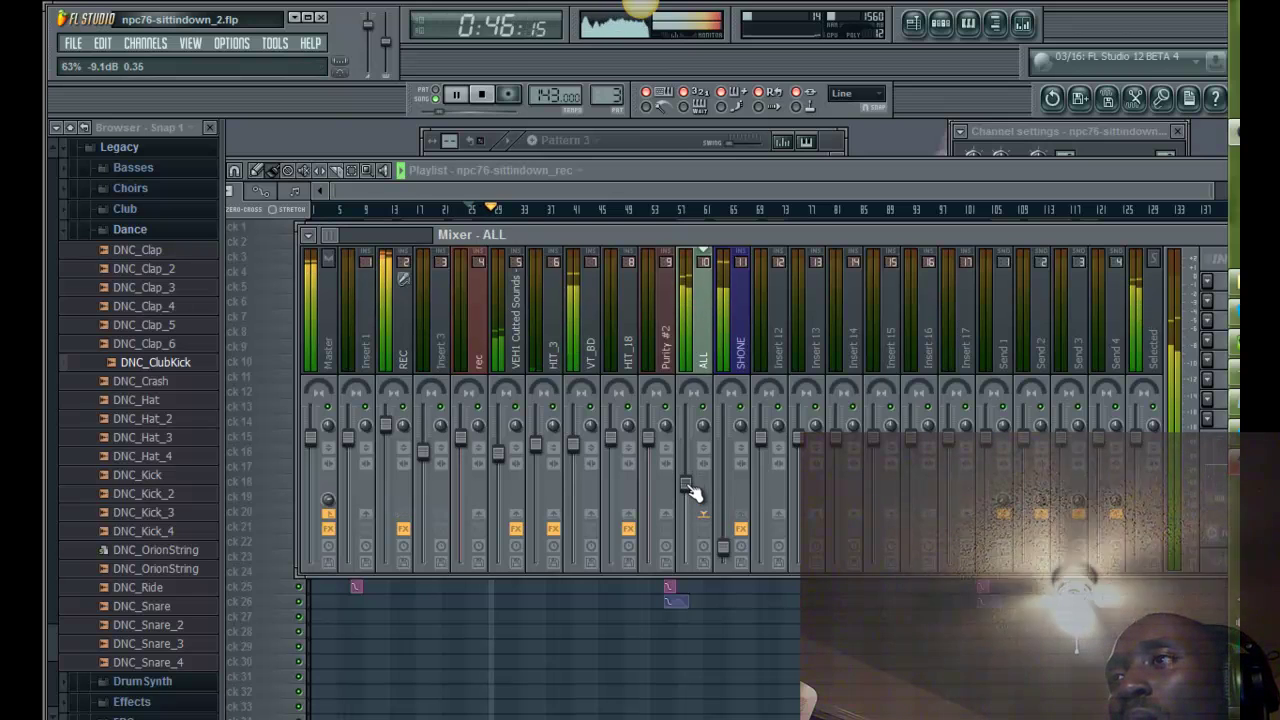
Step: Lower the ALL fader to about -11.4 dB, then check the SHONE and REC mixer tracks
left_click_drag(692, 500, 697, 514)
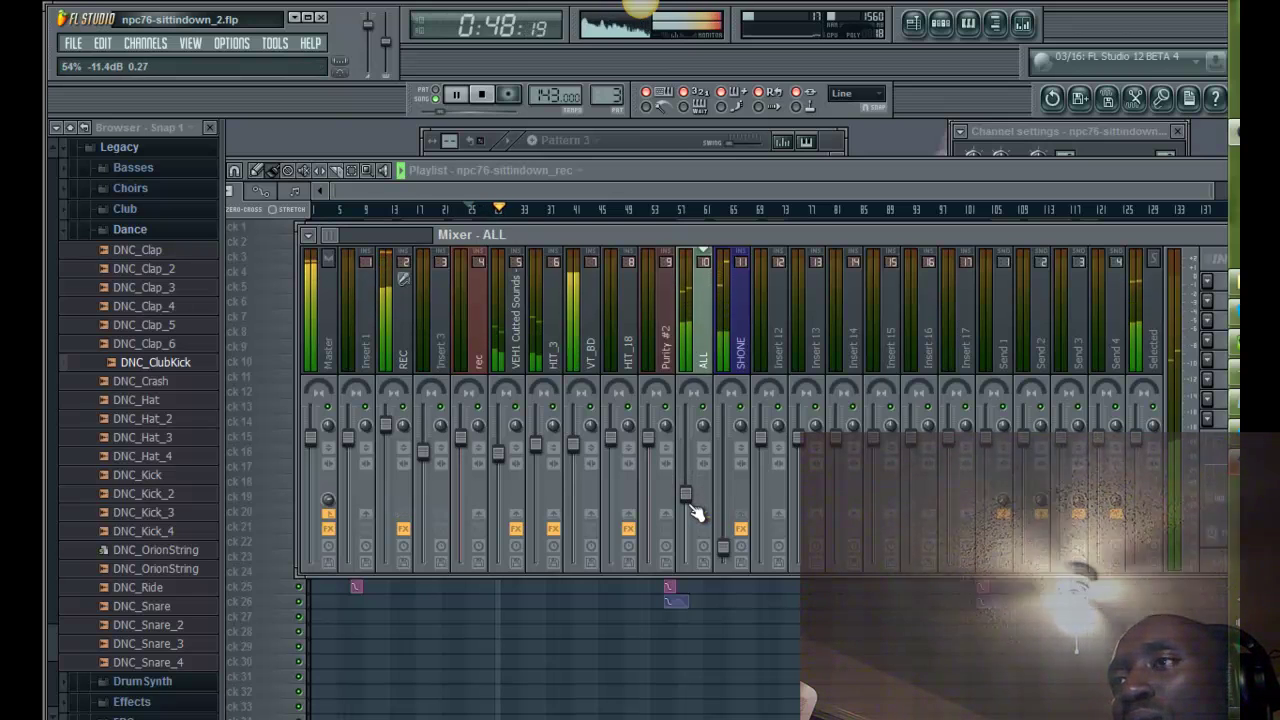
left_click(731, 559)
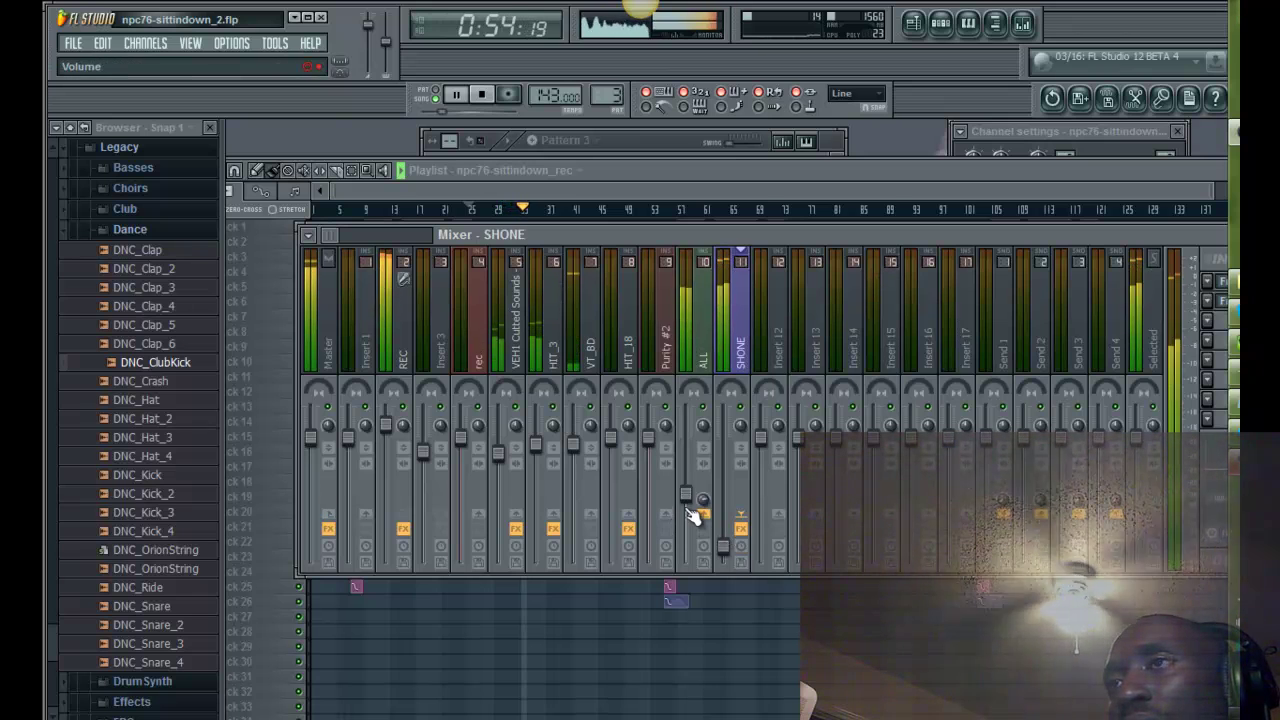
left_click(398, 433)
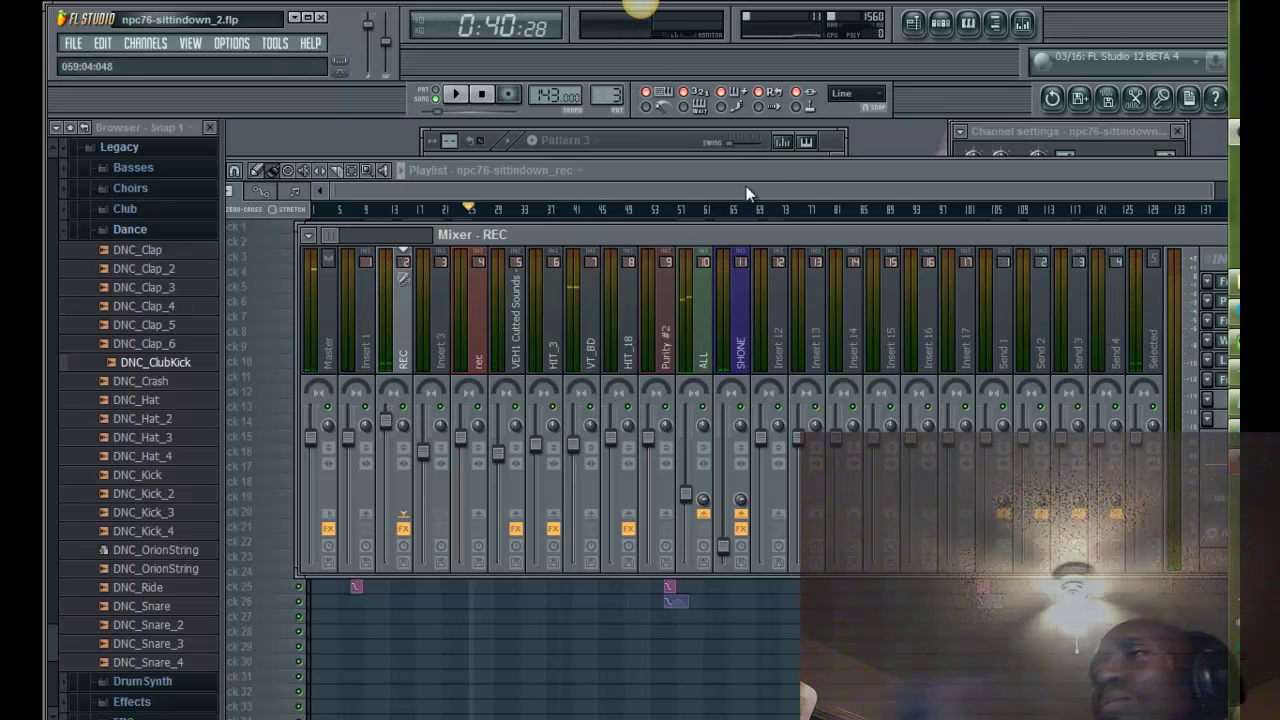
Step: Reposition the mixer over the playlist so its effect slots and the uppermost playlist tracks are both in view
left_click(777, 176)
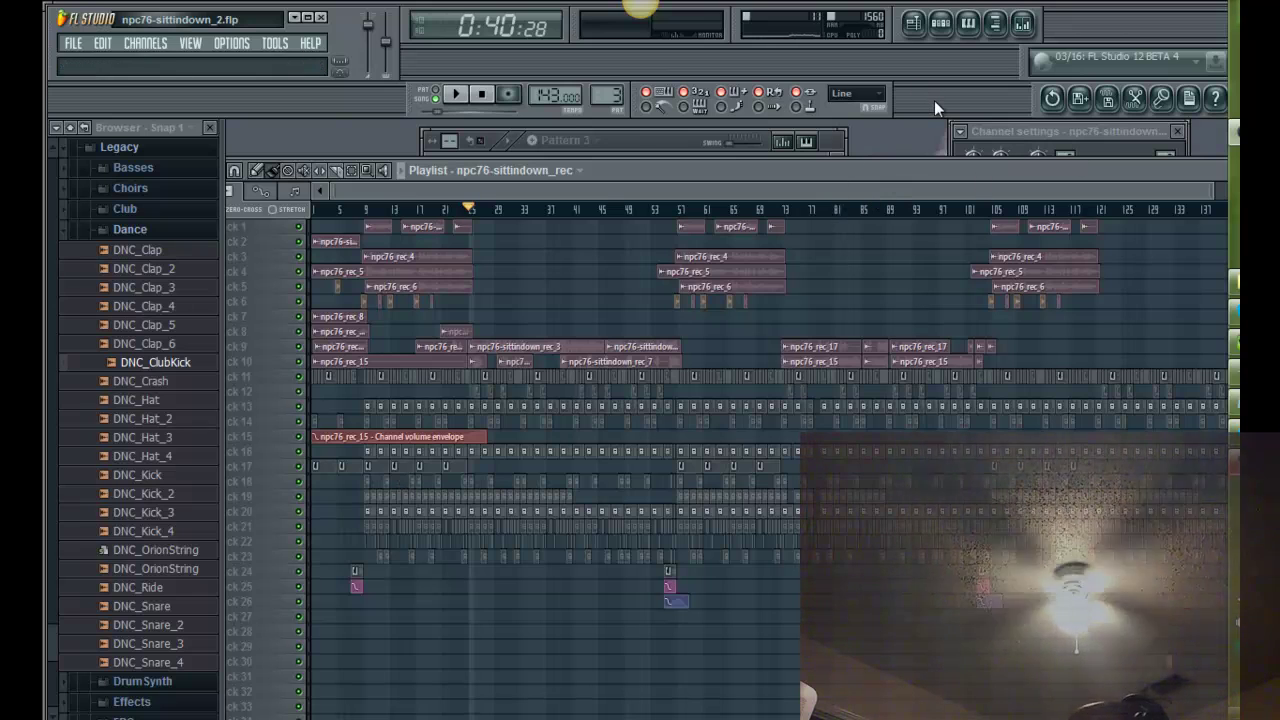
left_click(1022, 22)
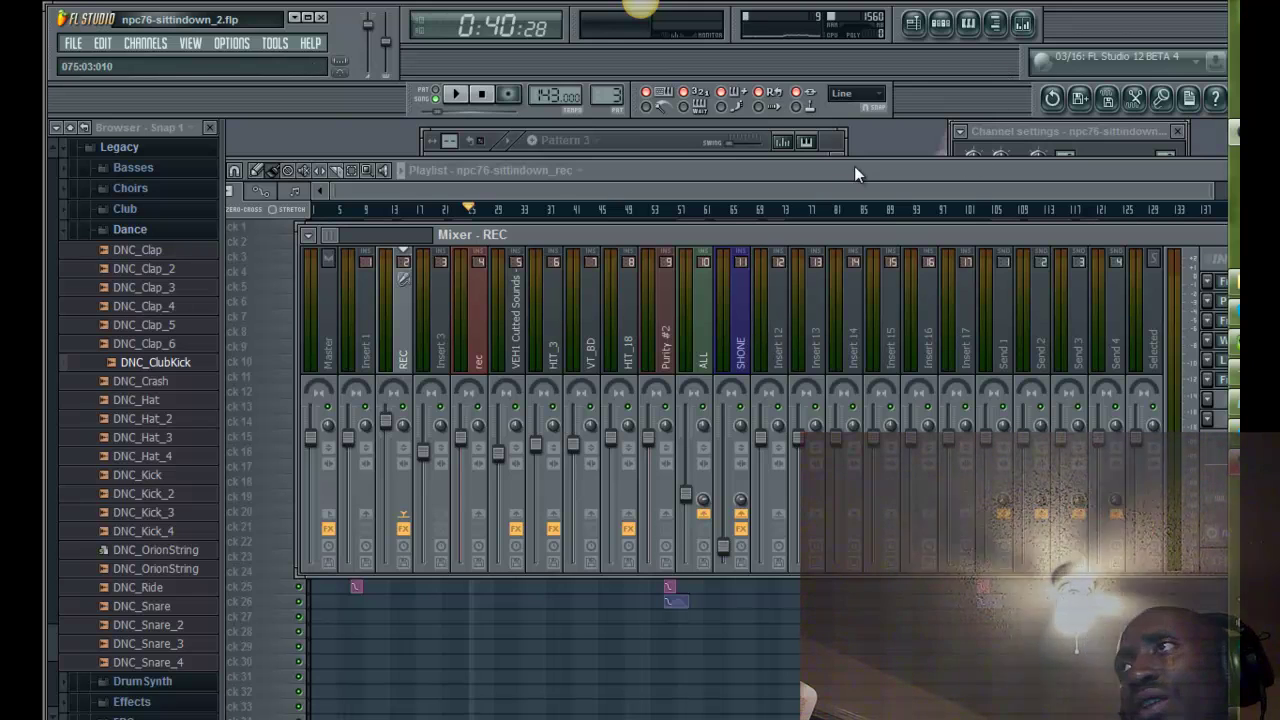
left_click_drag(838, 240, 777, 245)
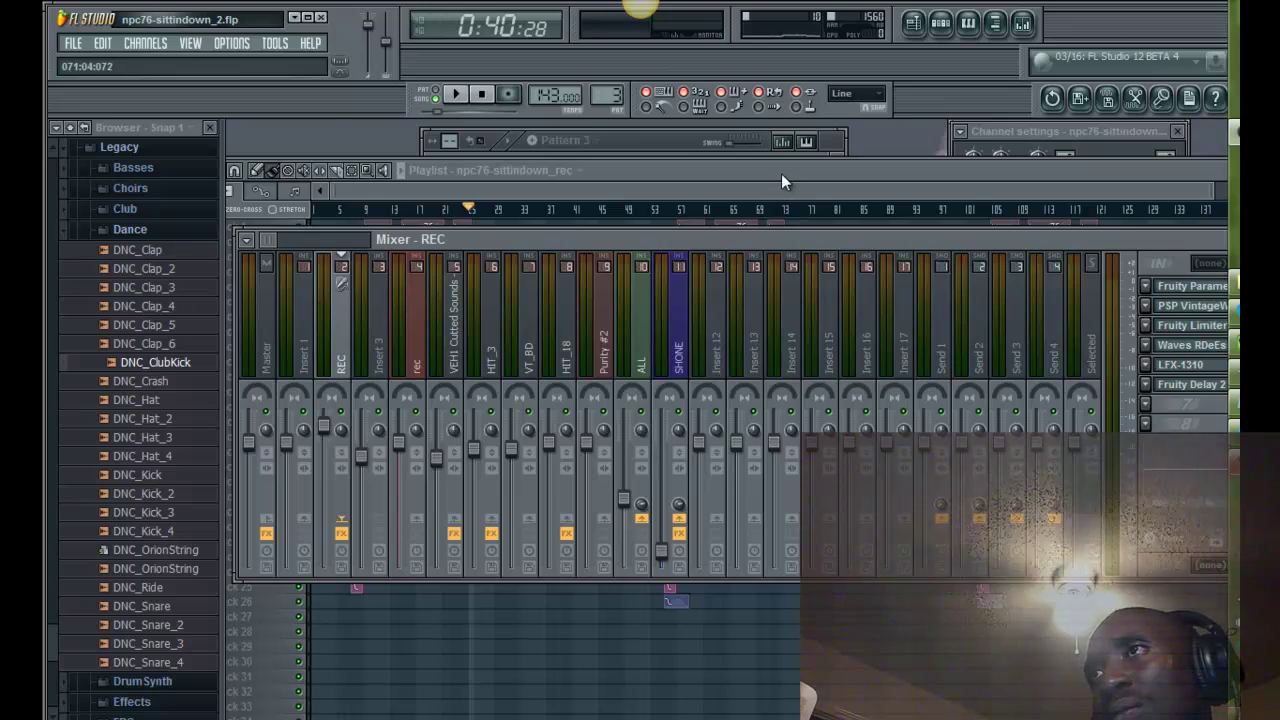
left_click(781, 173)
scroll(626, 280, "down", 1)
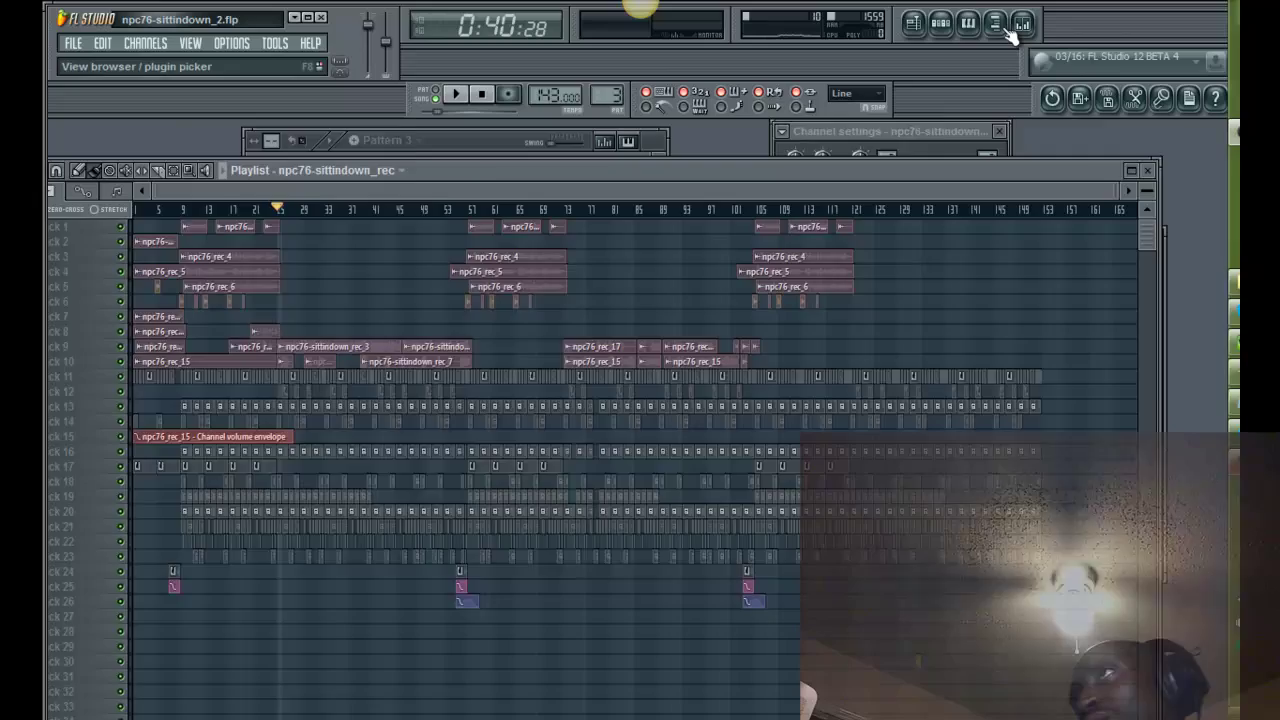
left_click(1022, 22)
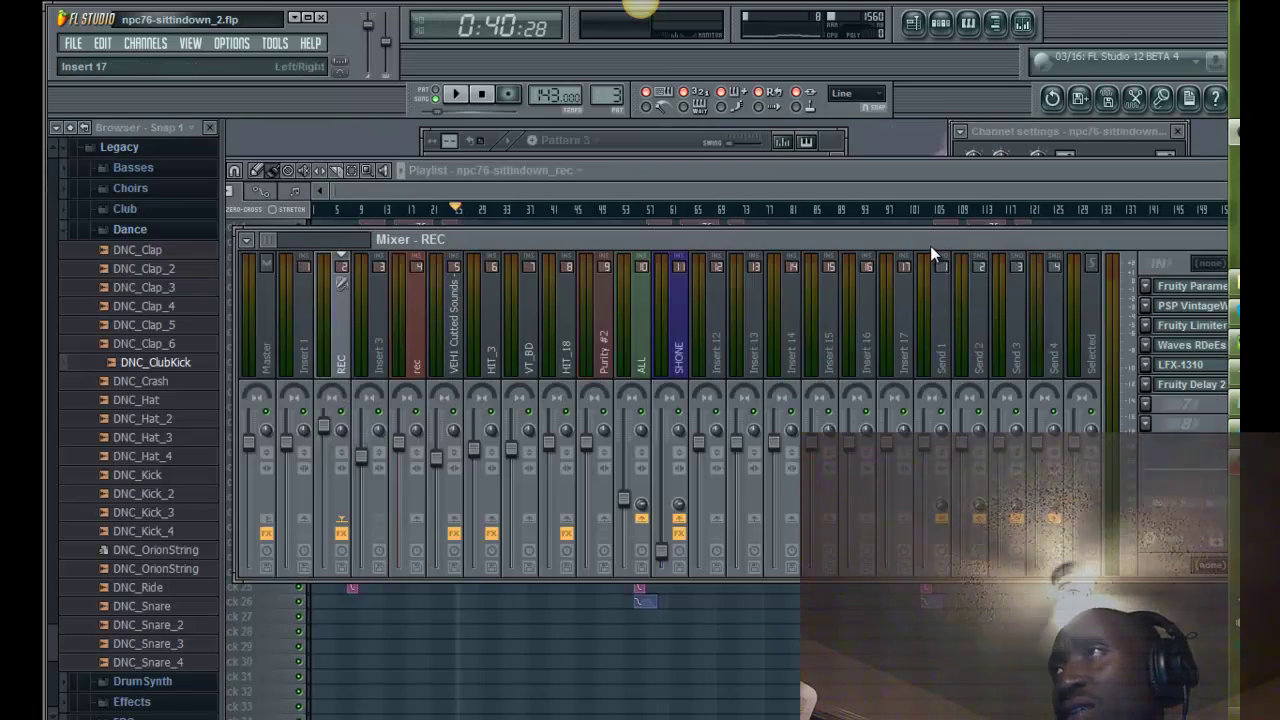
left_click_drag(930, 245, 800, 282)
left_click_drag(916, 283, 1048, 272)
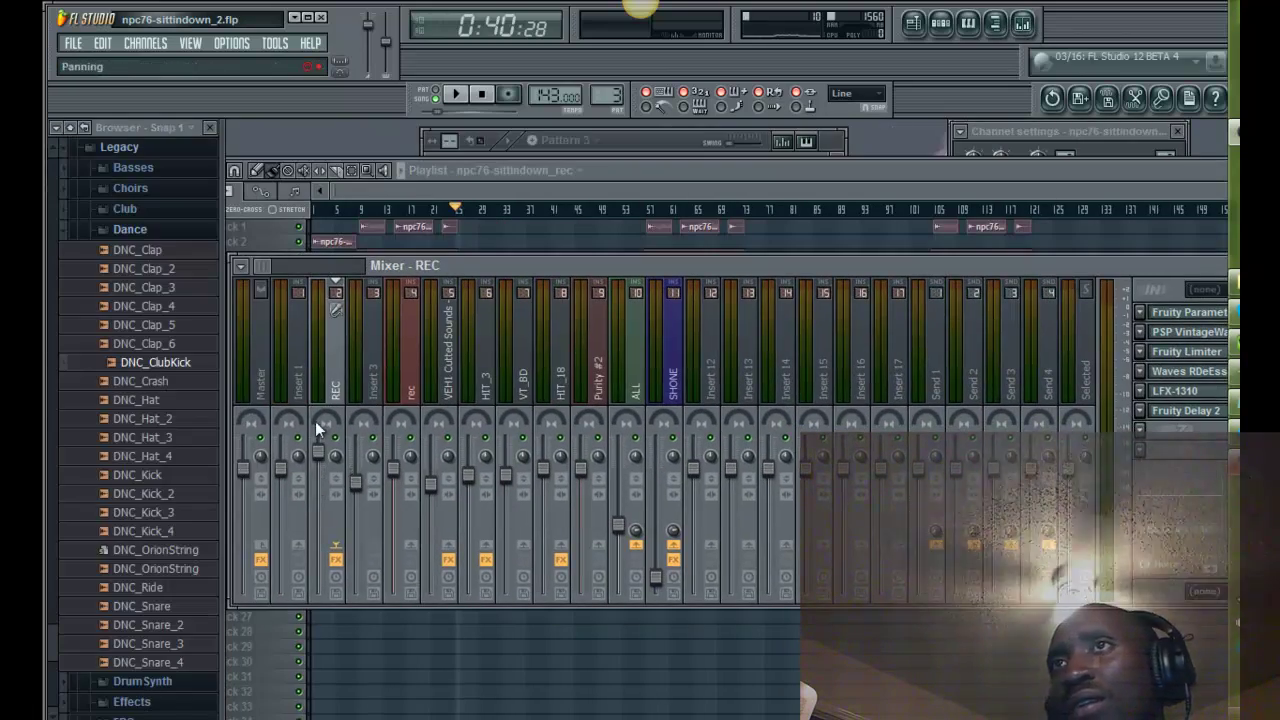
Step: Review the channel settings of the verse clips npc76-sittindown_rec_7 and npc76-sittindown_rec_3
left_click(614, 171)
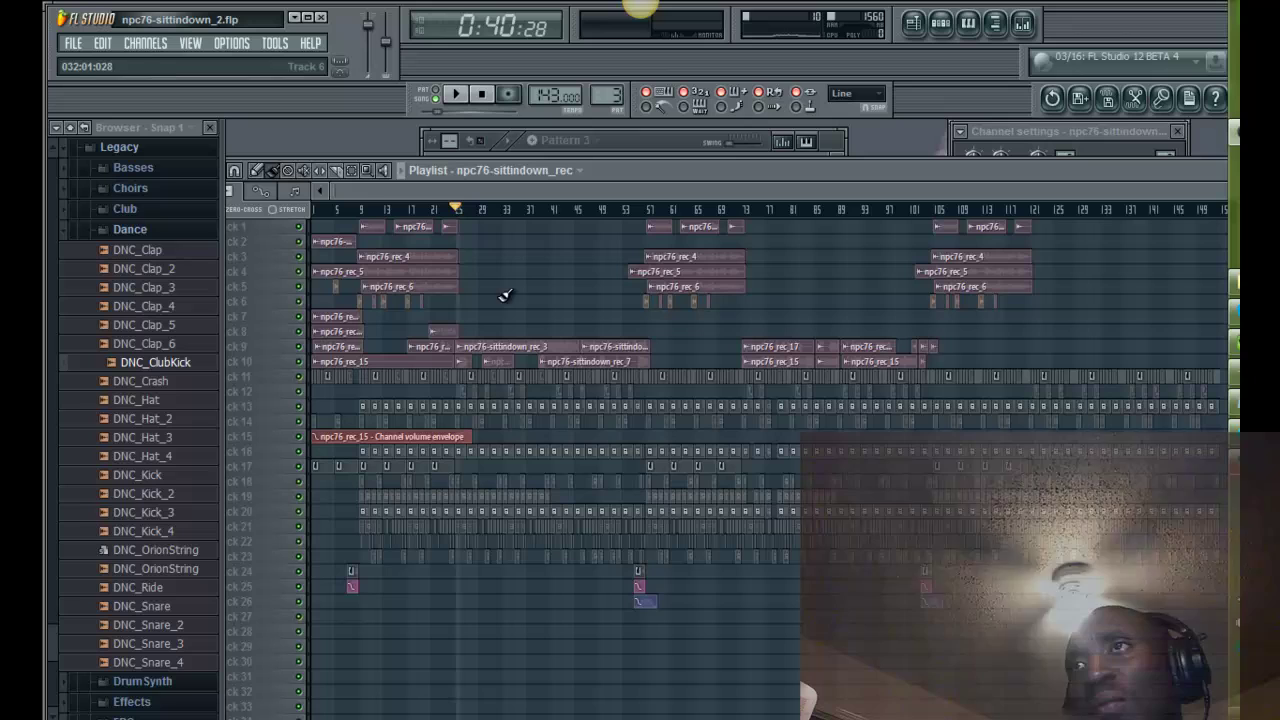
double_click(496, 364)
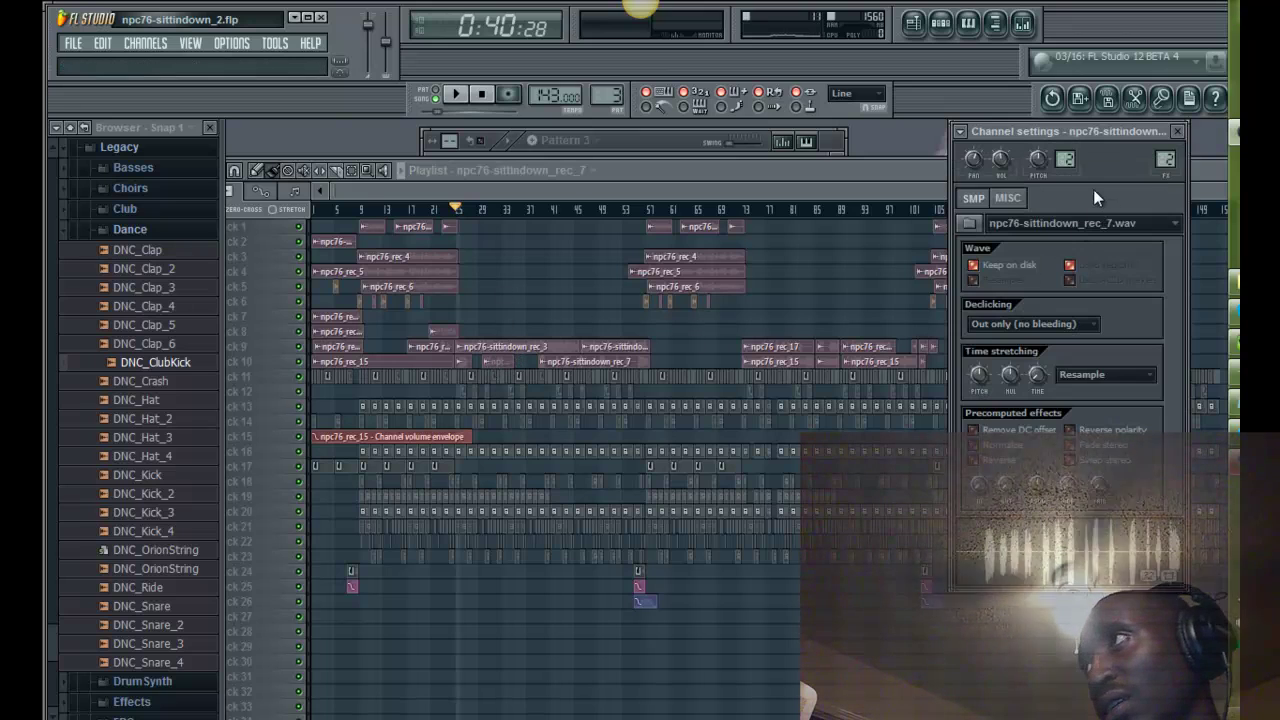
left_click(737, 184)
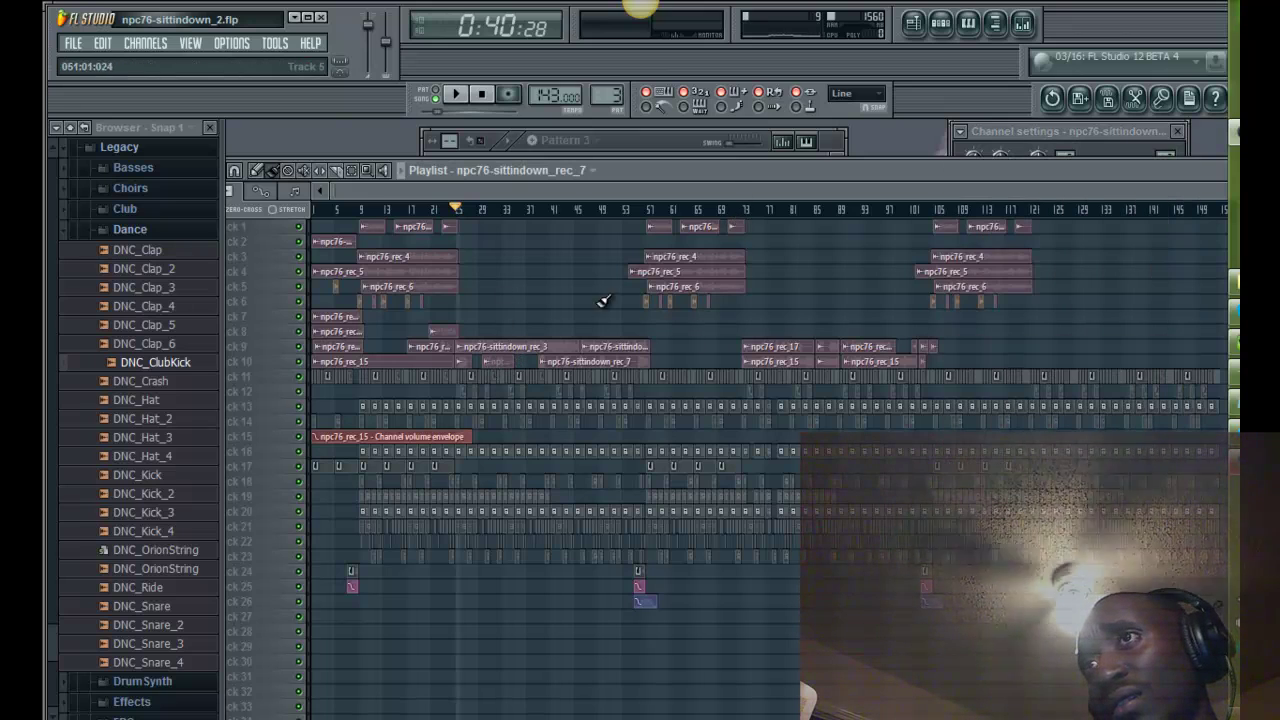
double_click(562, 363)
left_click(559, 348)
double_click(559, 348)
left_click(660, 186)
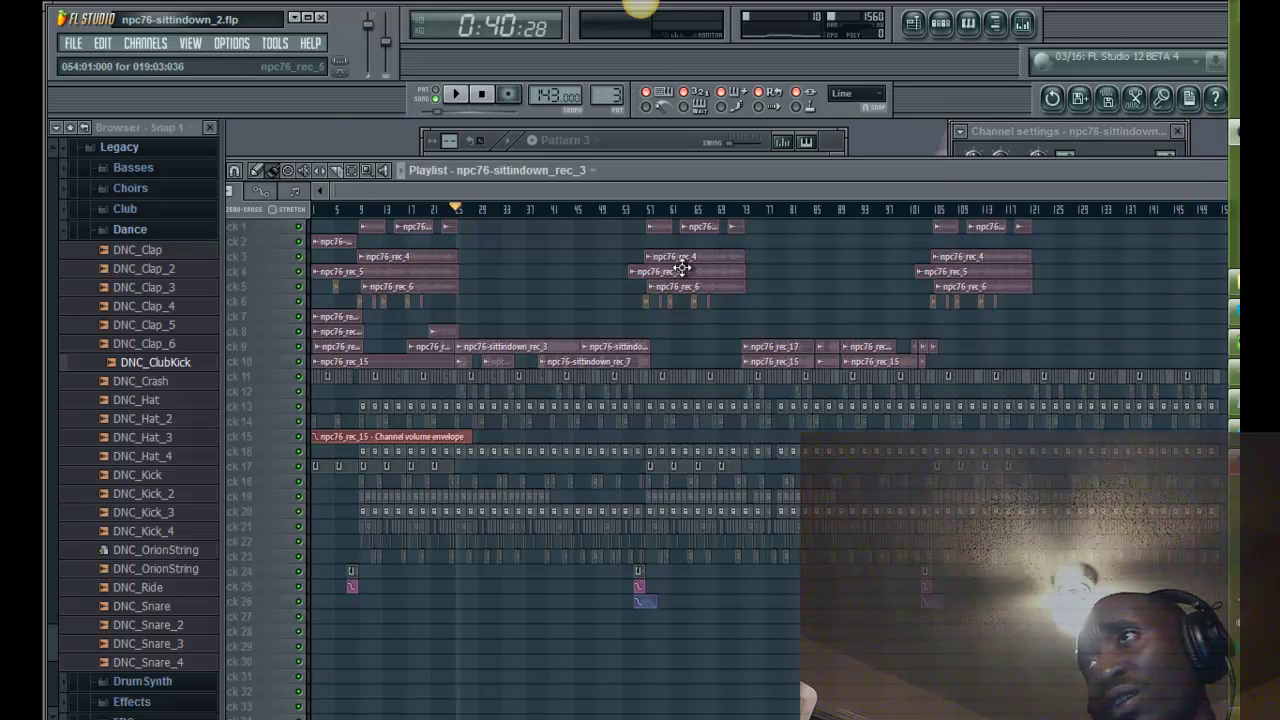
Step: Play the second chorus from about 1:35 and check the level on the Insert 3 mixer track
left_click(654, 209)
key("space")
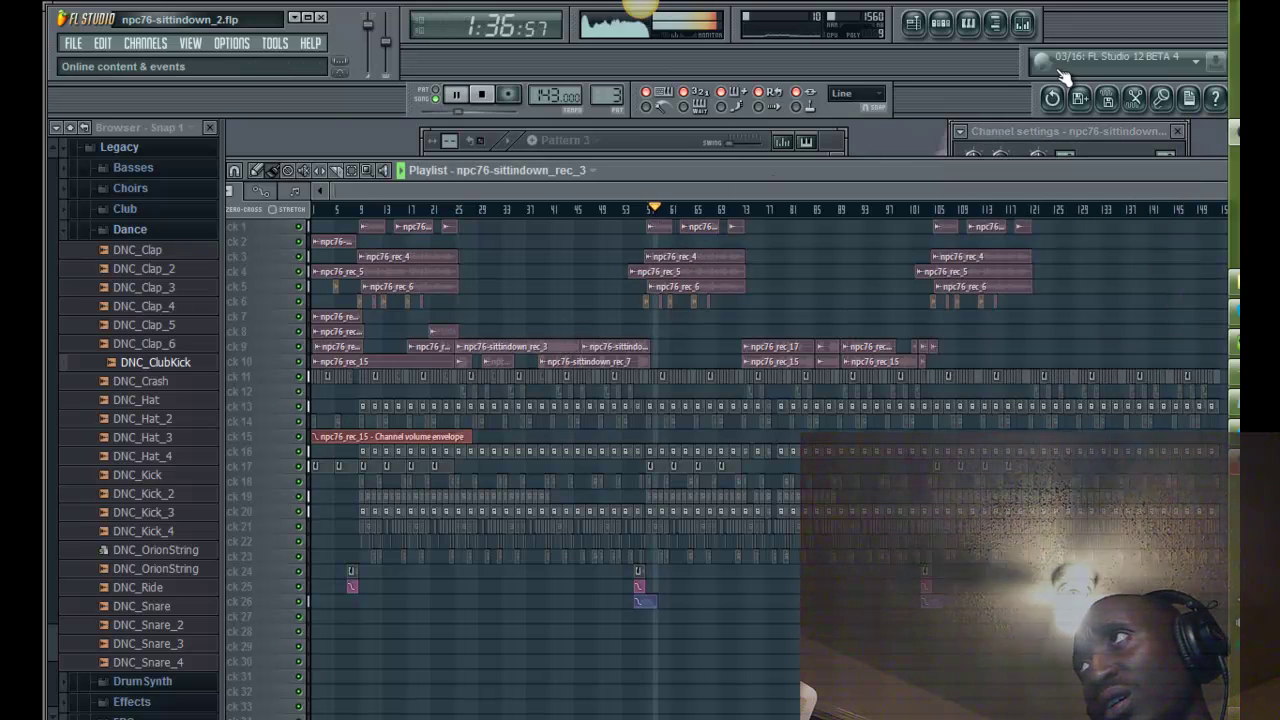
key("space")
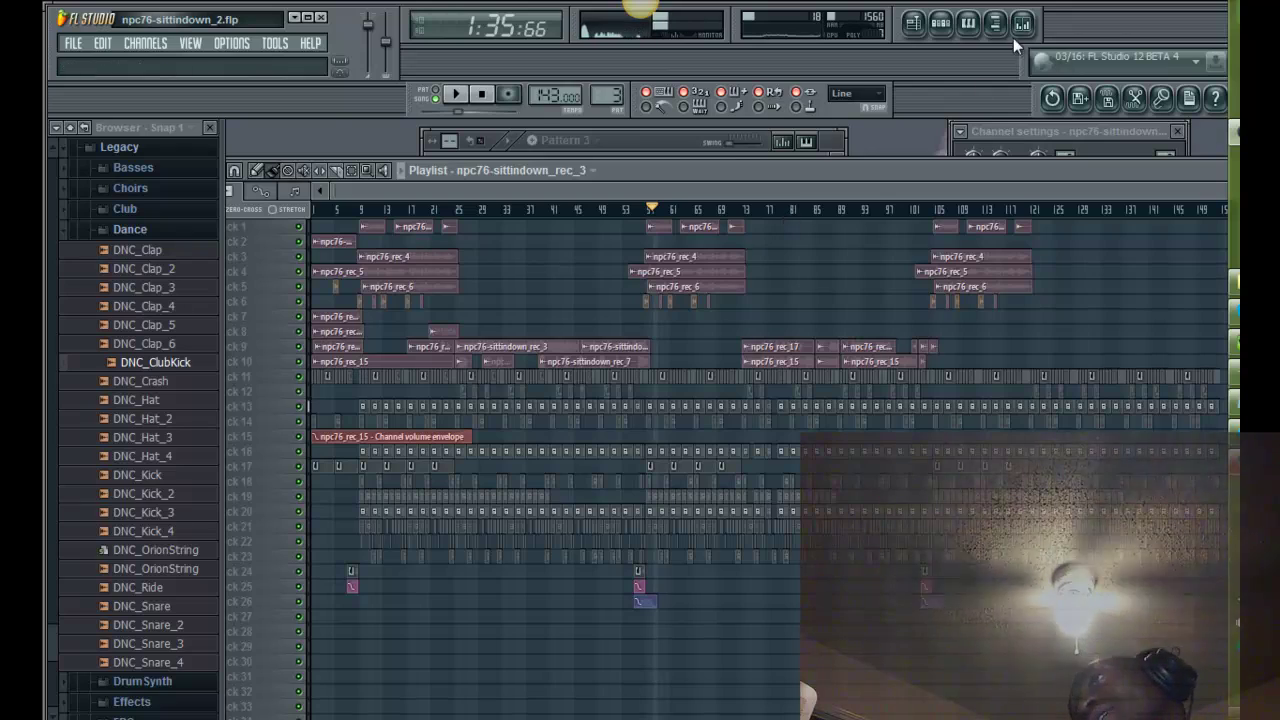
left_click(1011, 35)
left_click(376, 368)
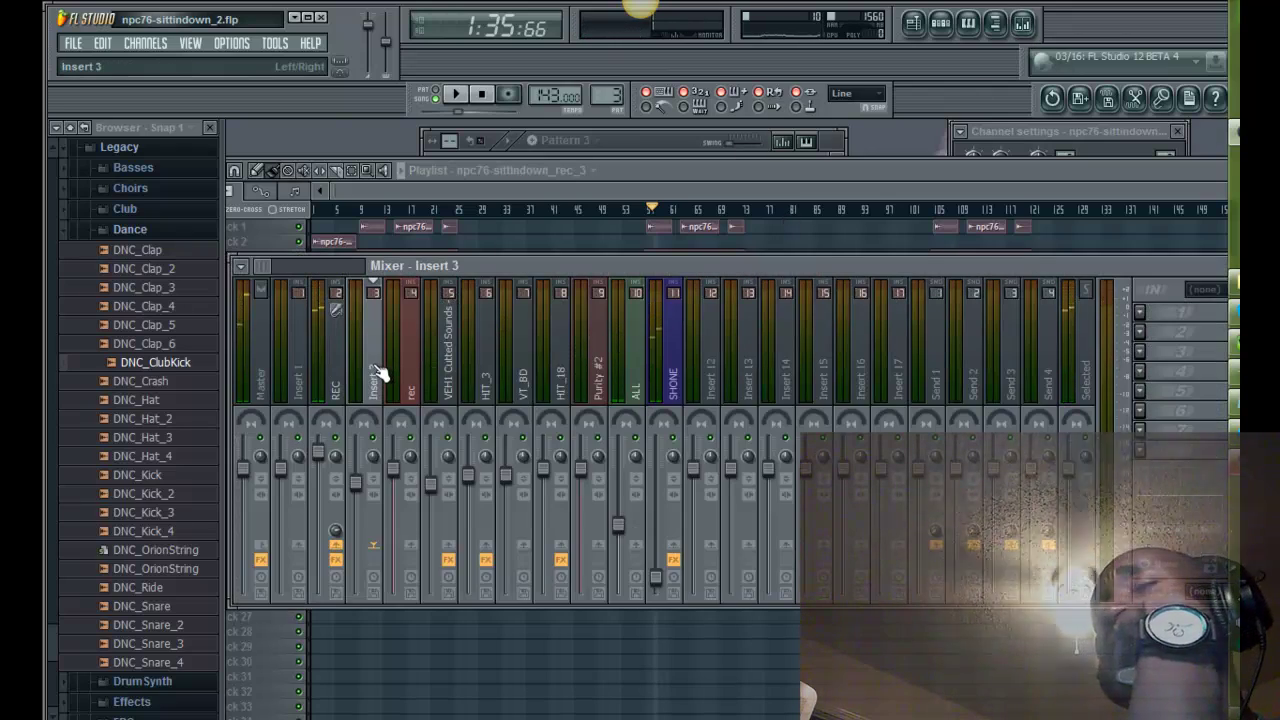
key("space")
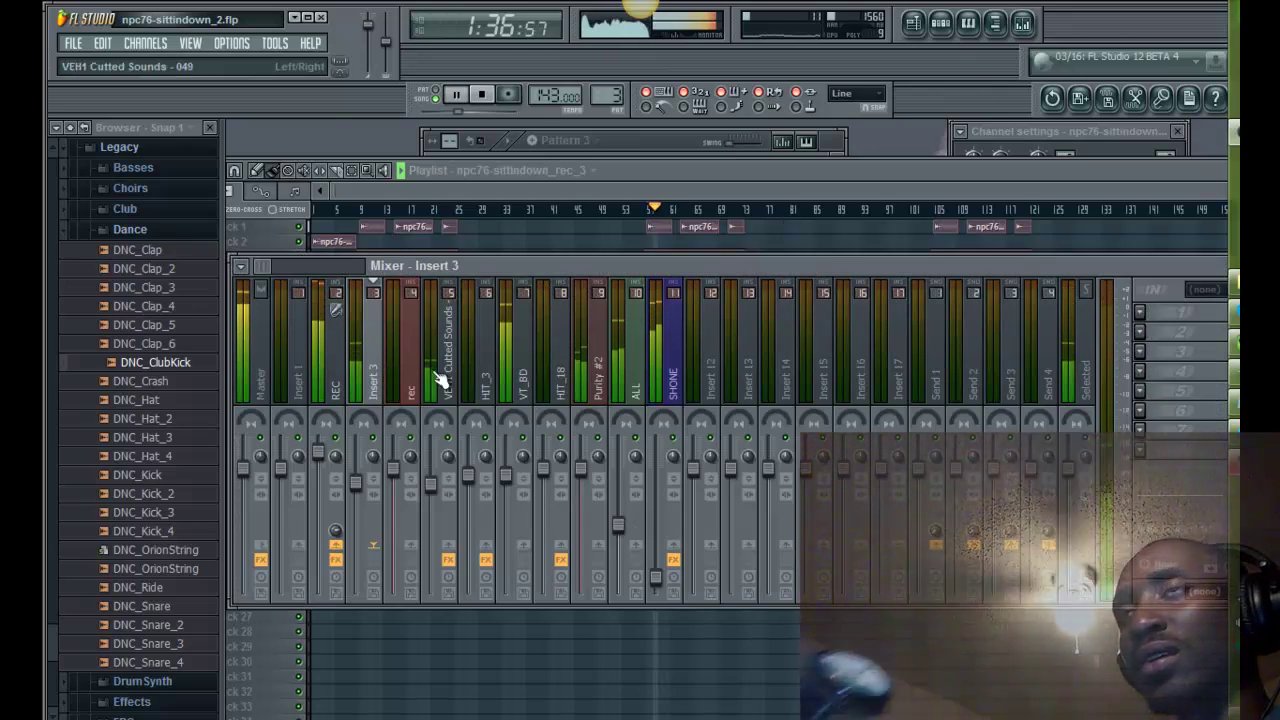
key("space")
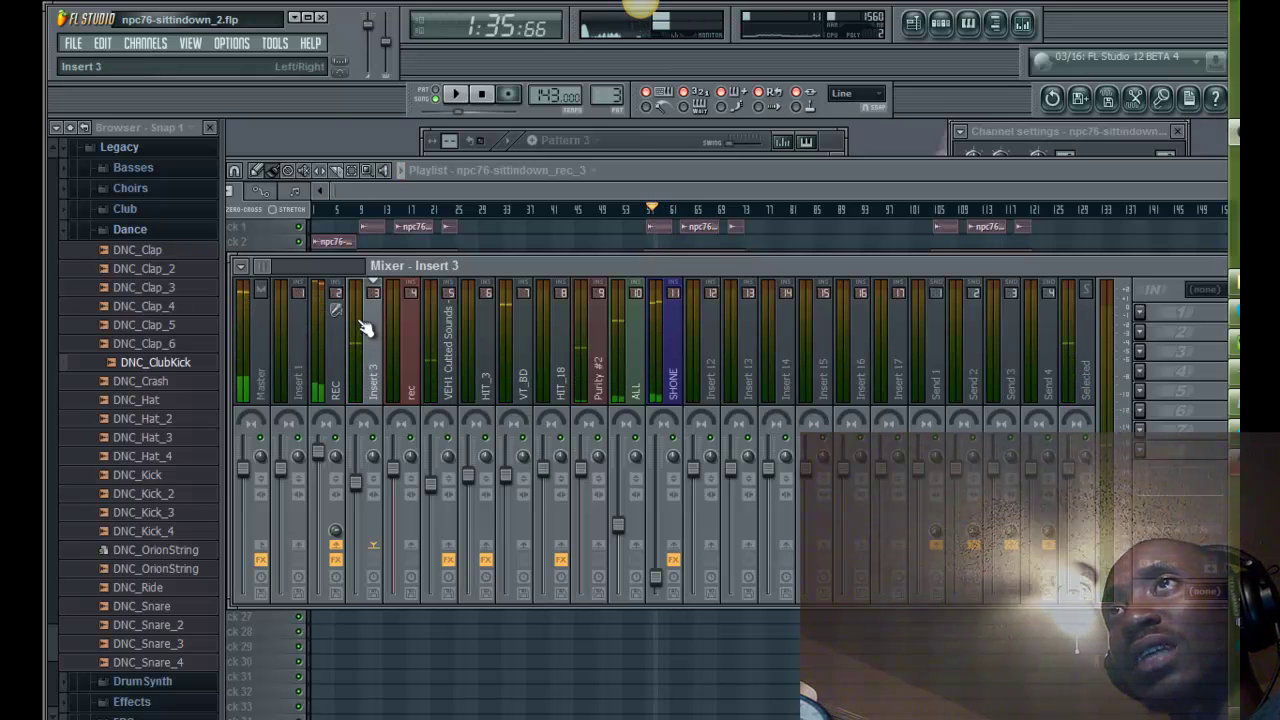
Step: Compare the REC and Insert 3 mixer tracks, inspect the second chorus's npc76-sittindown_rec clip settings, and replay the passage briefly
left_click_drag(499, 273, 605, 273)
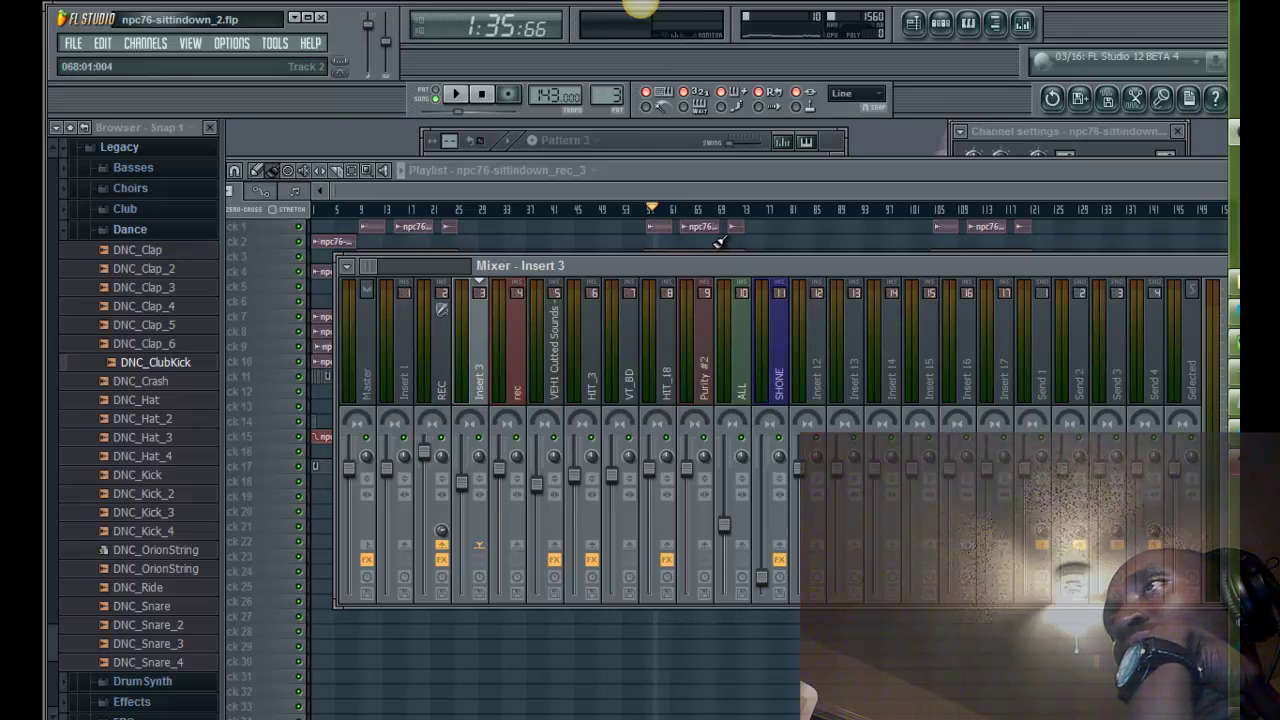
left_click_drag(704, 271, 712, 338)
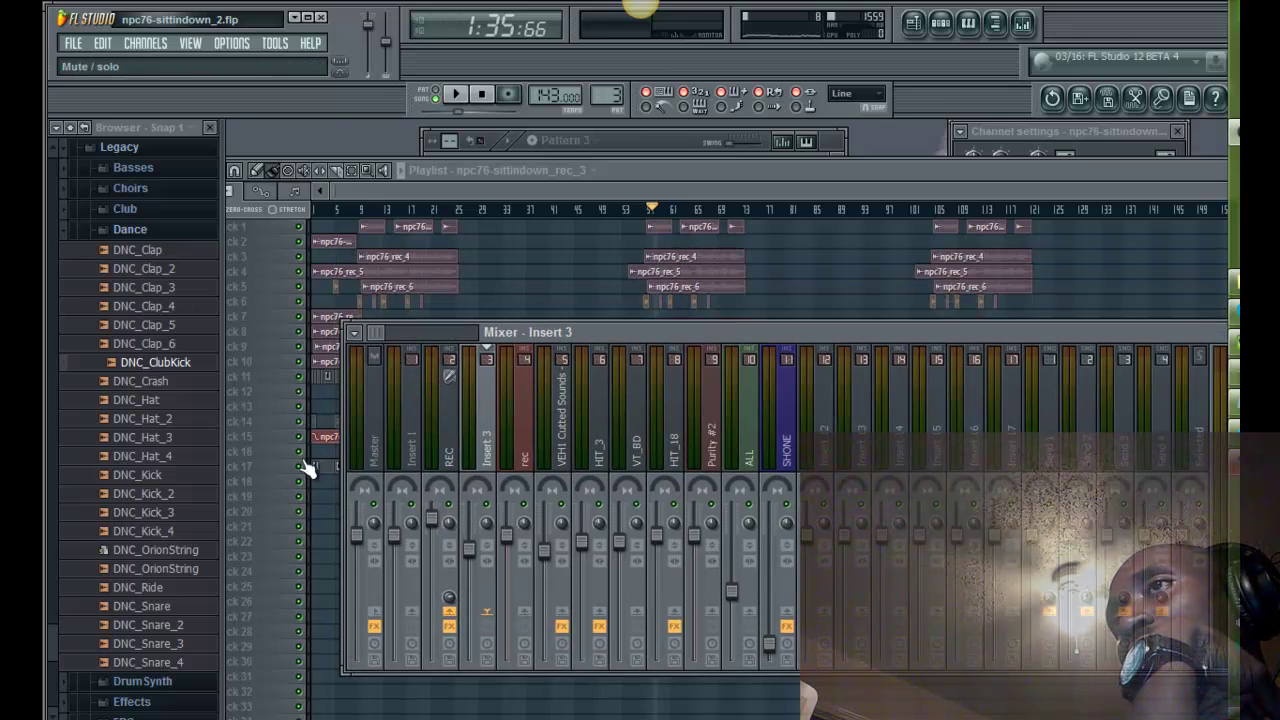
left_click(441, 430)
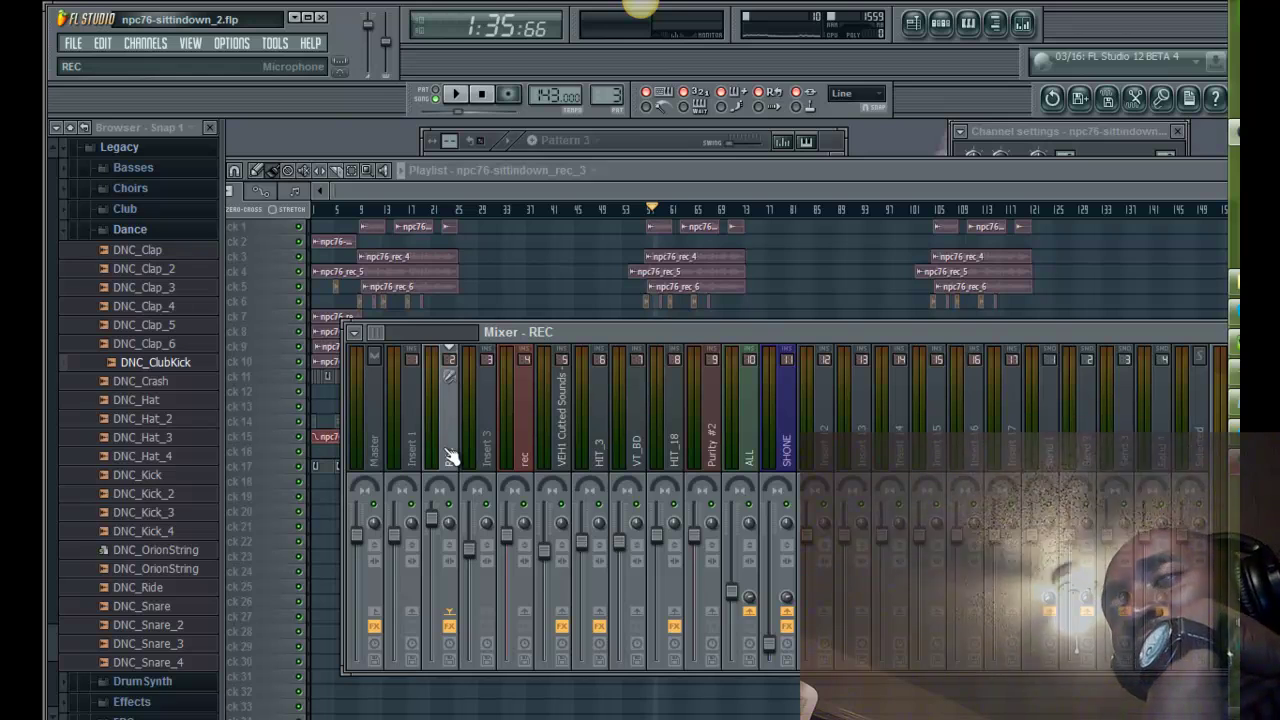
left_click(487, 440)
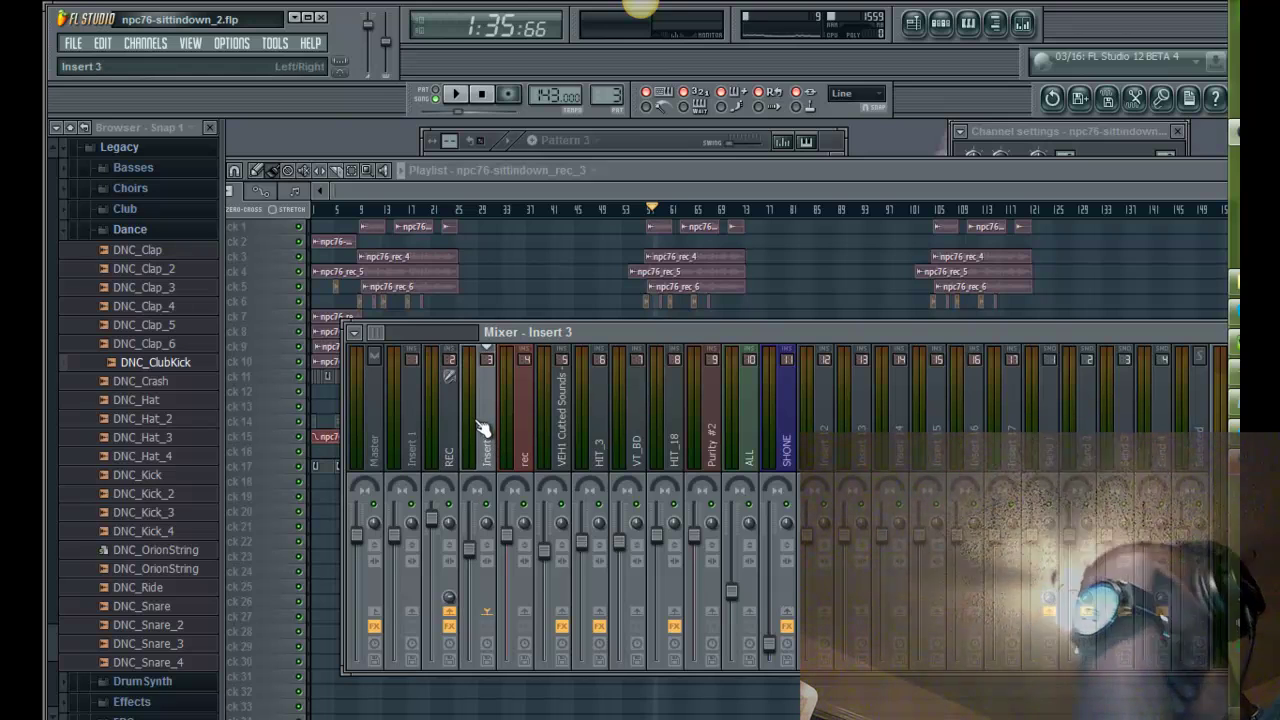
double_click(700, 228)
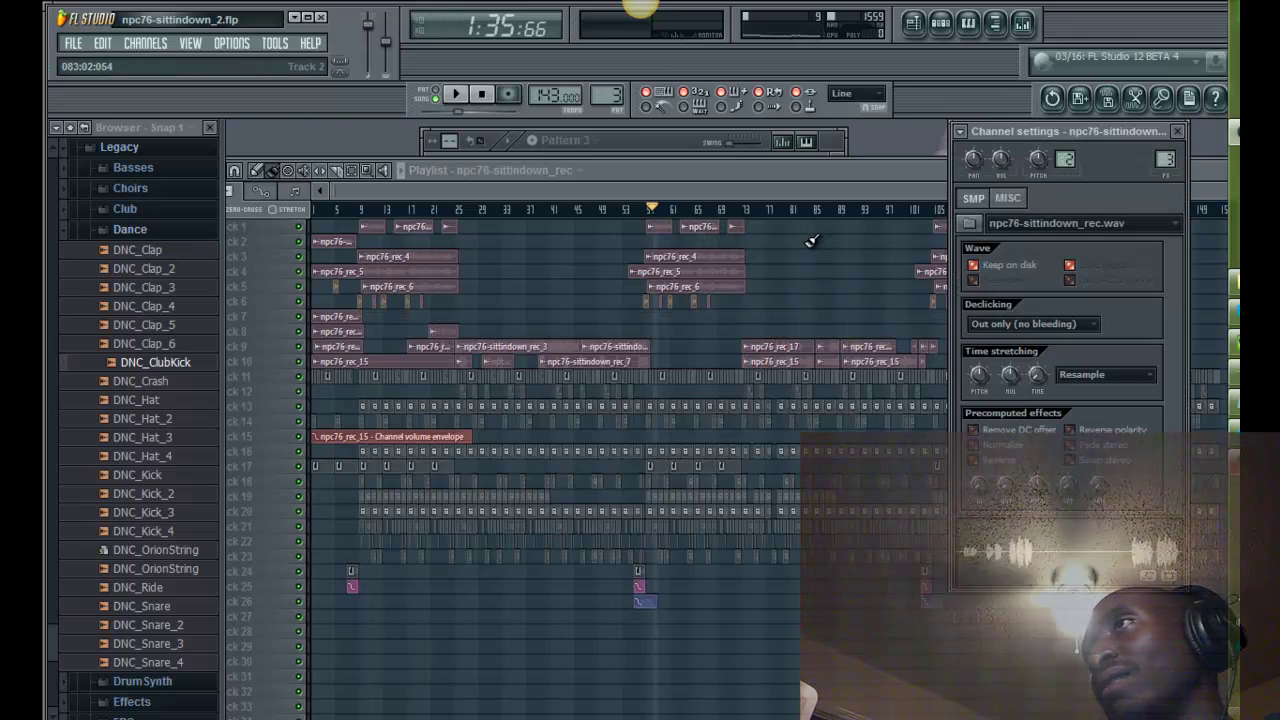
key("space")
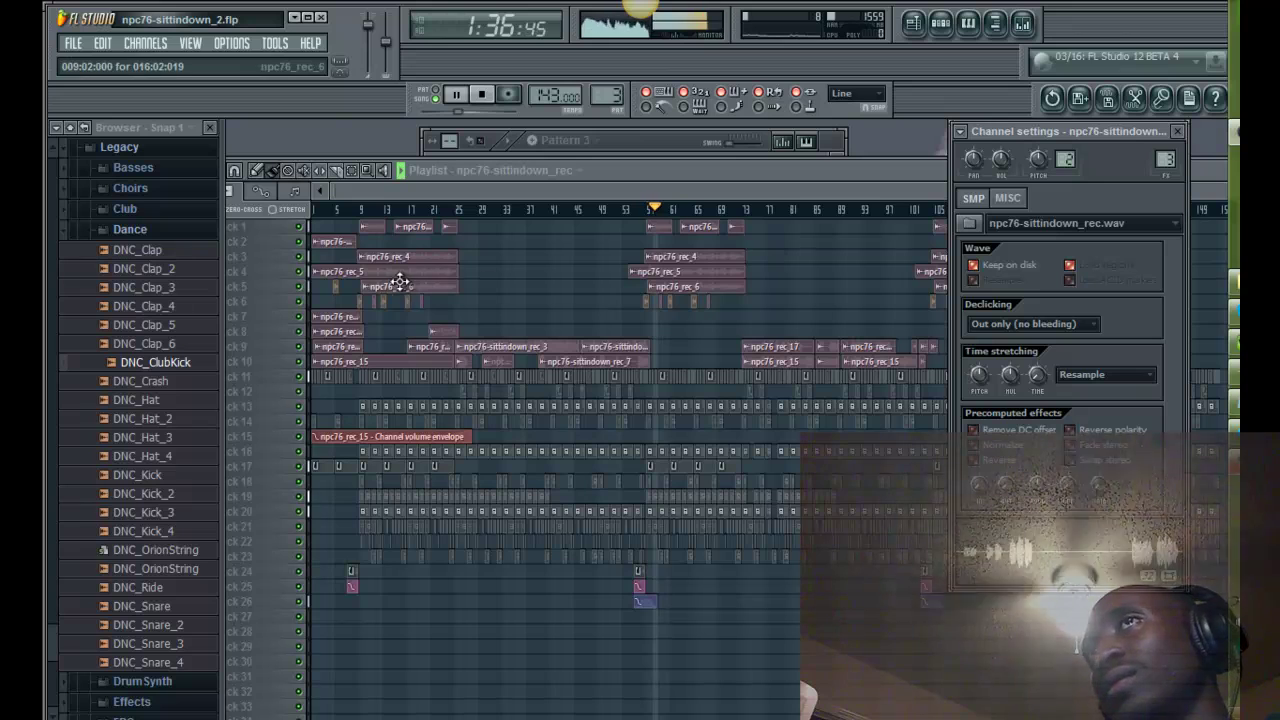
key("space")
Step: Play the song's intro with the mixer open and check the vocal track levels
left_click(326, 238)
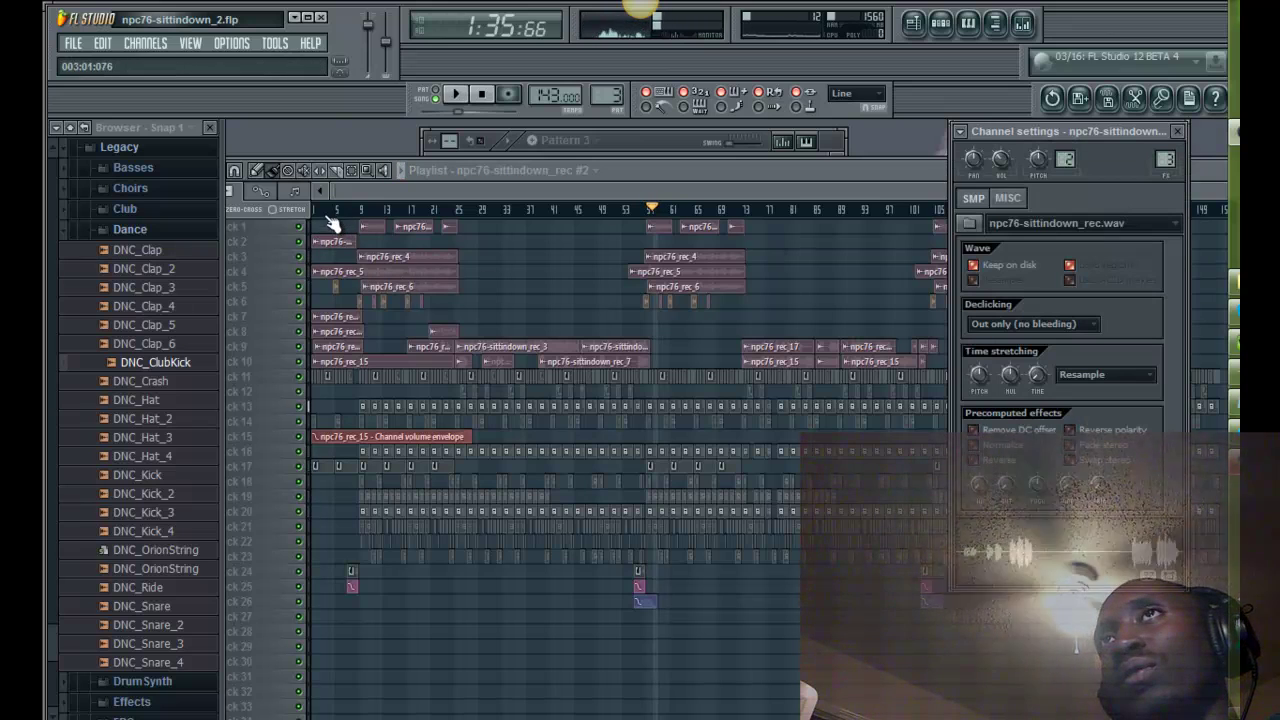
left_click(328, 216)
key("space")
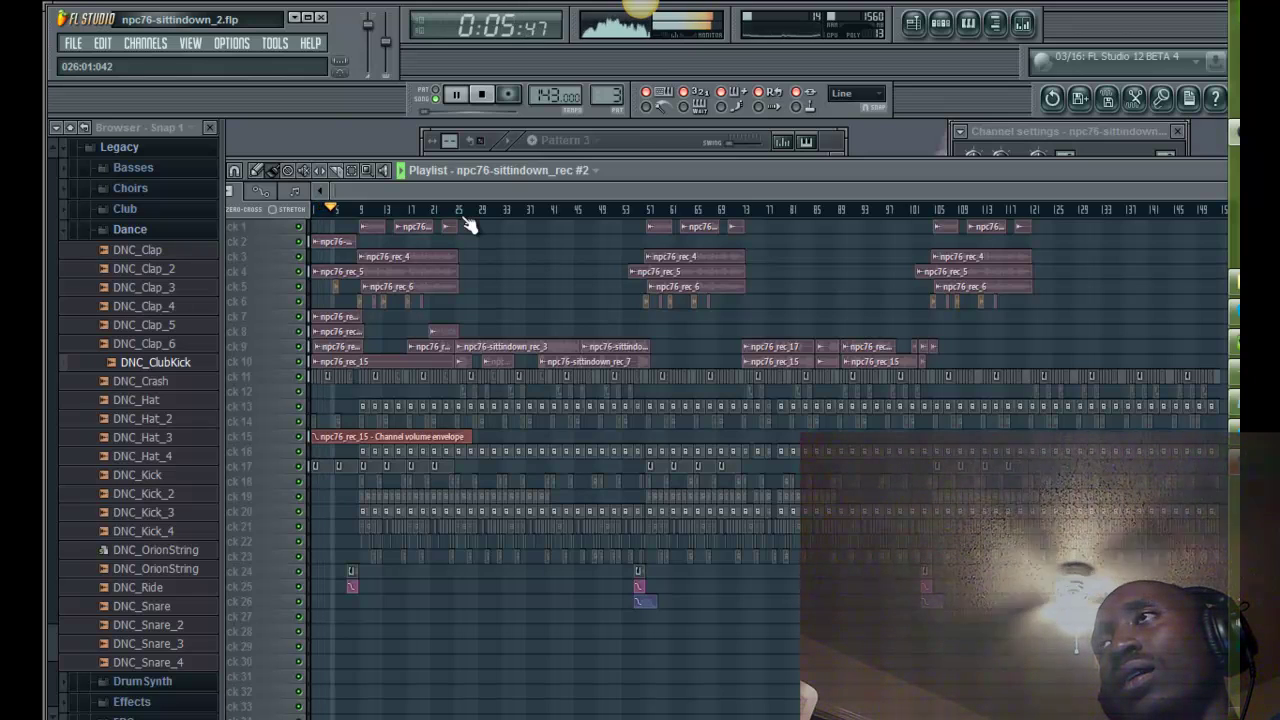
left_click(1040, 33)
left_click(1030, 28)
left_click(1025, 28)
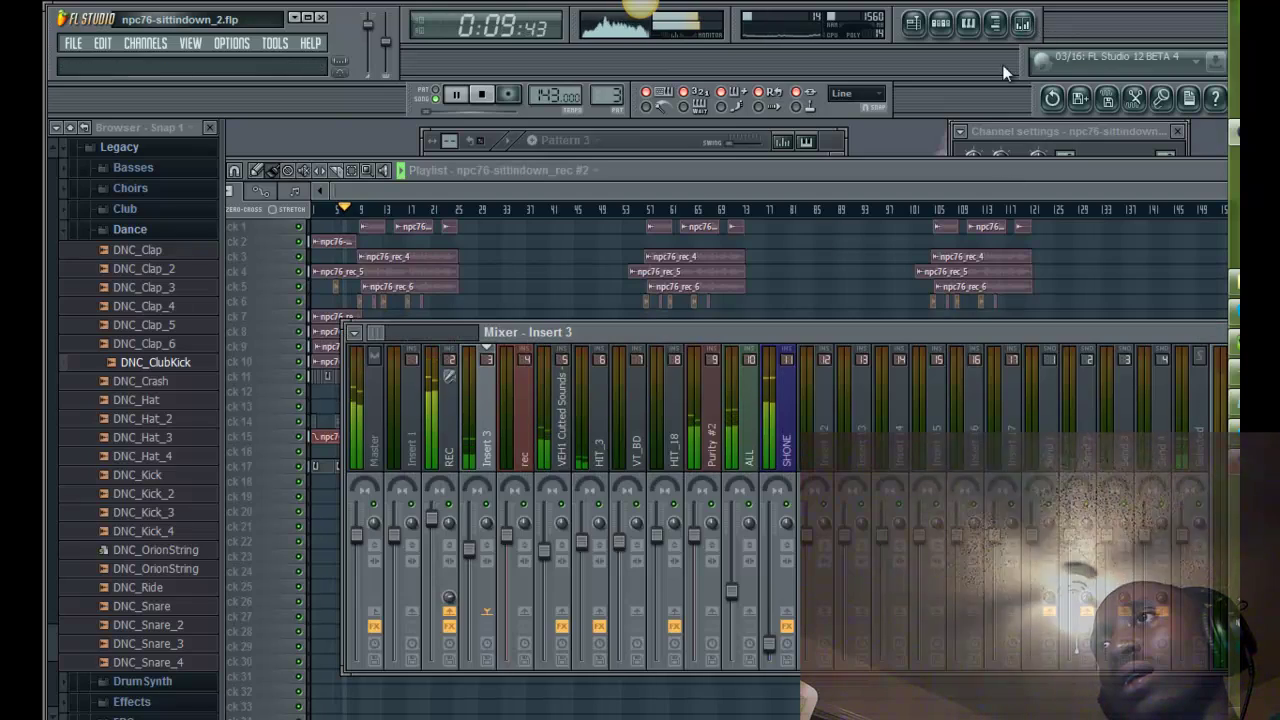
key("space")
Step: Compare the effect chains of the REC and Insert 3 mixer tracks, moving the mixer clear of the playlist's vocal clips
left_click_drag(638, 333, 528, 284)
left_click(340, 398)
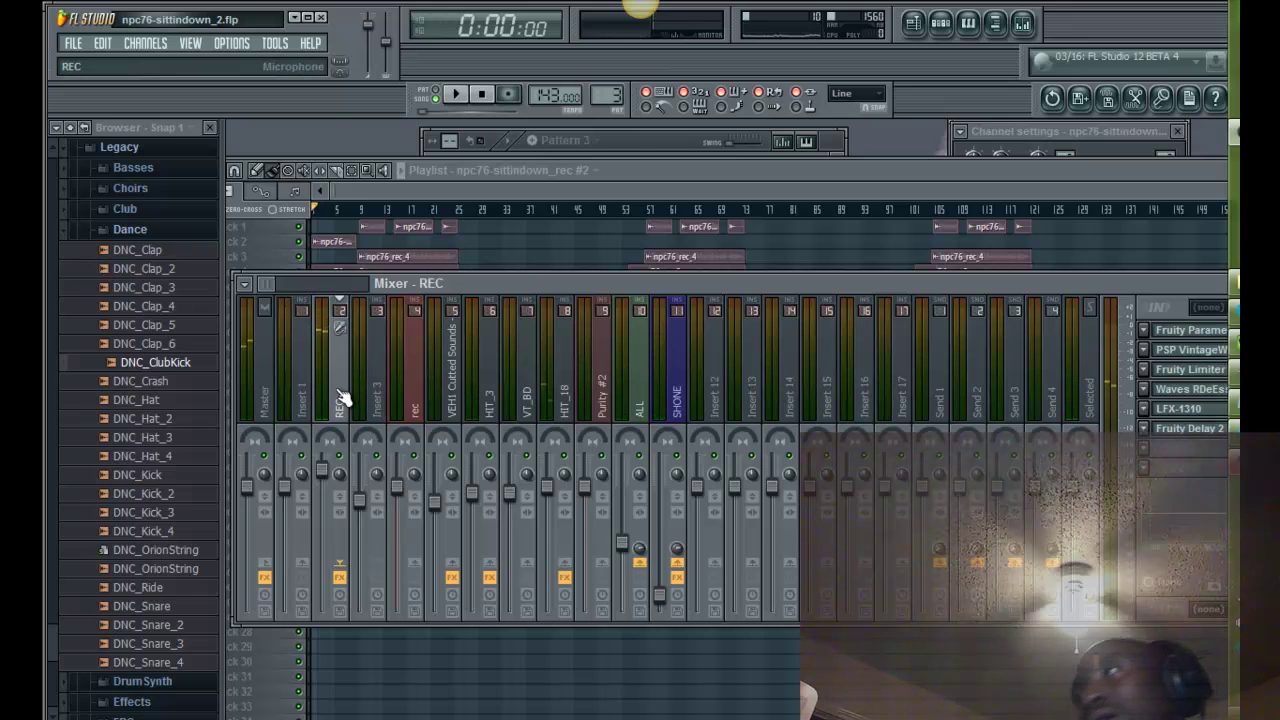
left_click(367, 425)
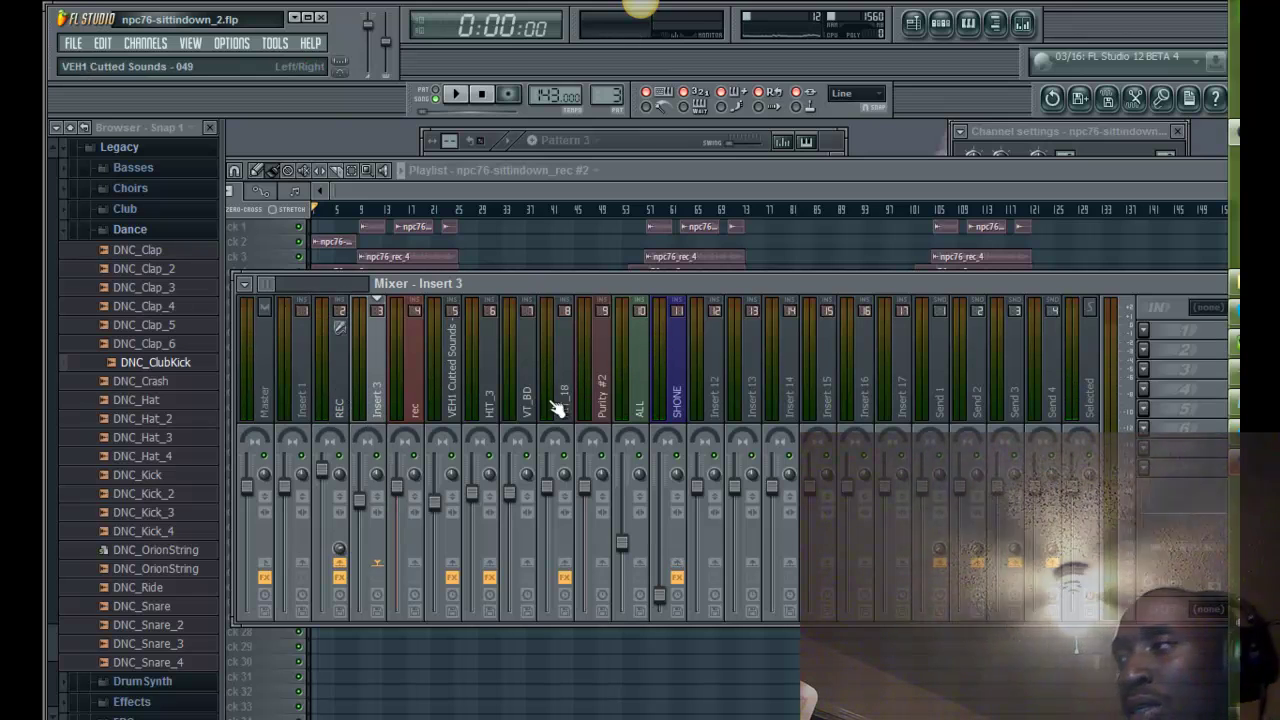
left_click_drag(1143, 288, 1119, 289)
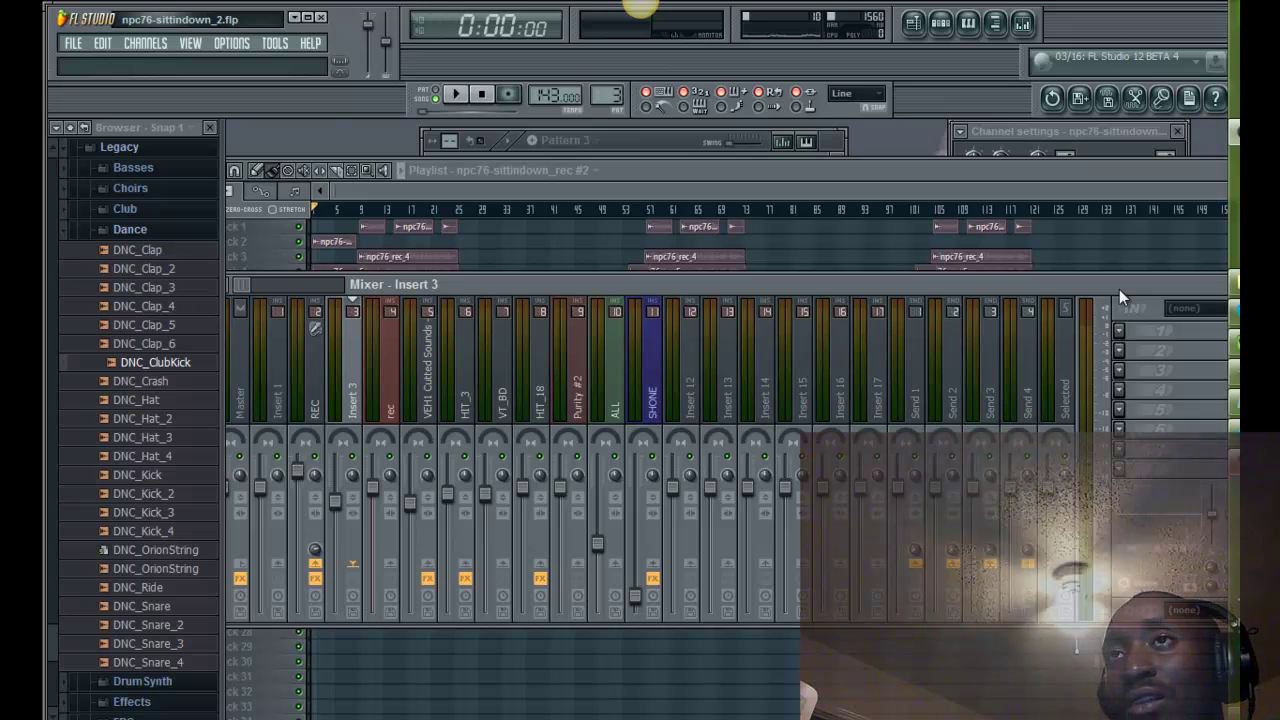
left_click_drag(432, 290, 566, 318)
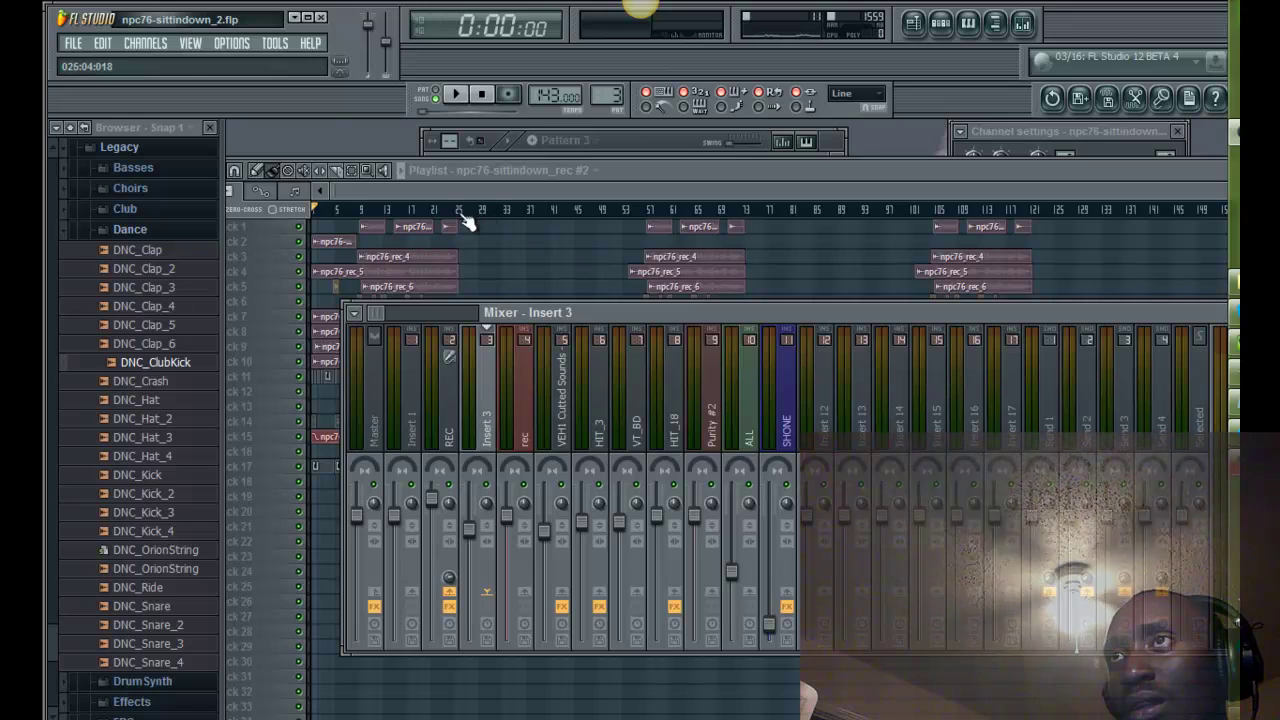
Step: Load Antares Auto-Tune 4 into the REC track's seventh effect slot and briefly play the song's opening
left_click(447, 430)
left_click_drag(671, 318, 534, 312)
left_click(1113, 497)
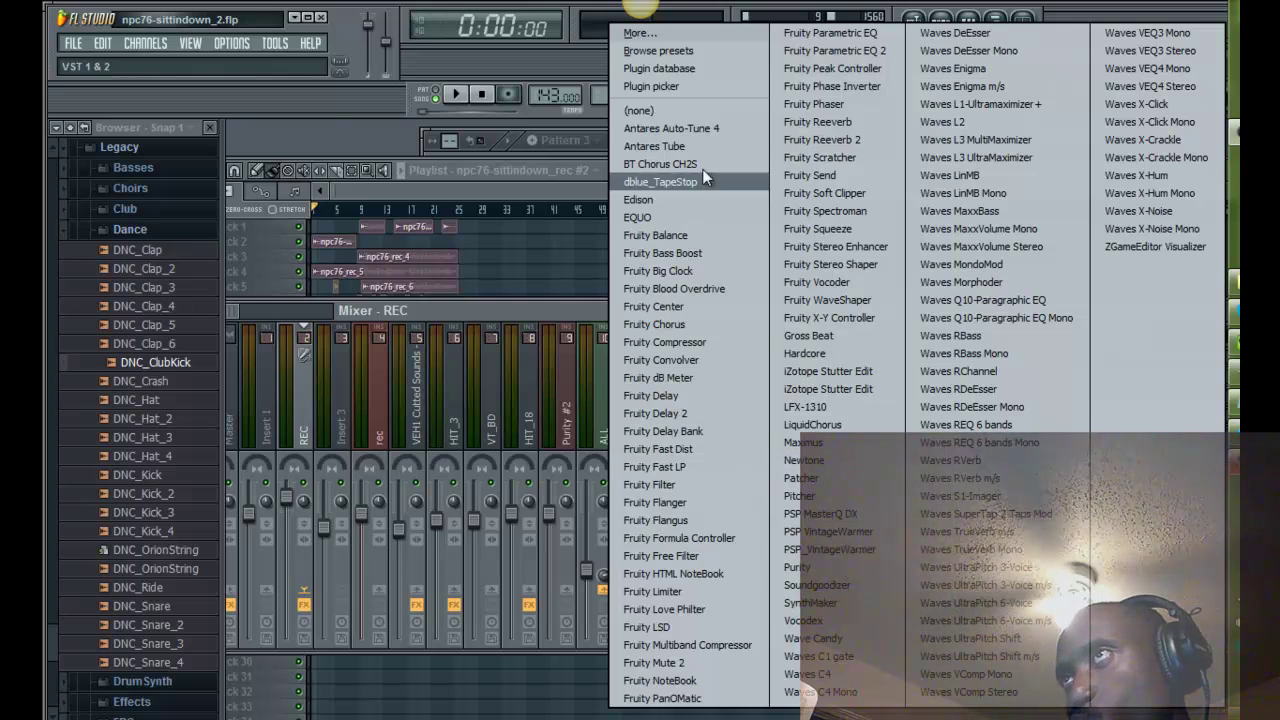
left_click(688, 129)
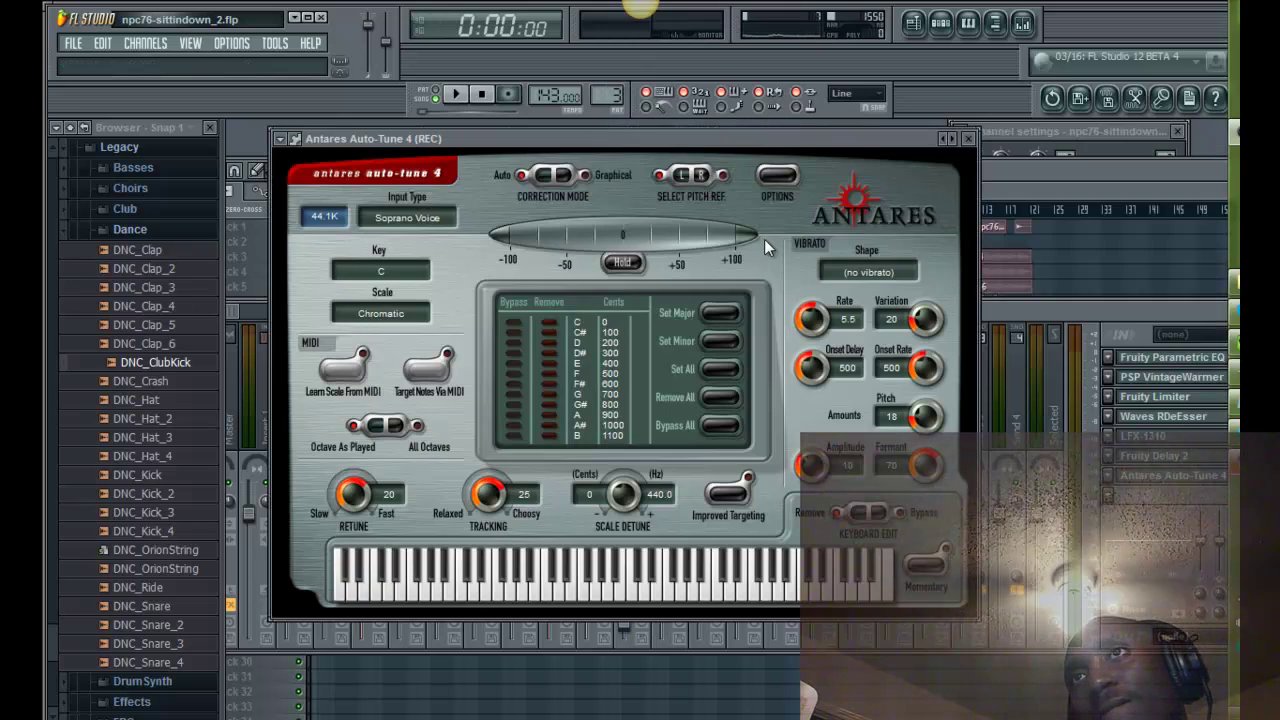
key("space")
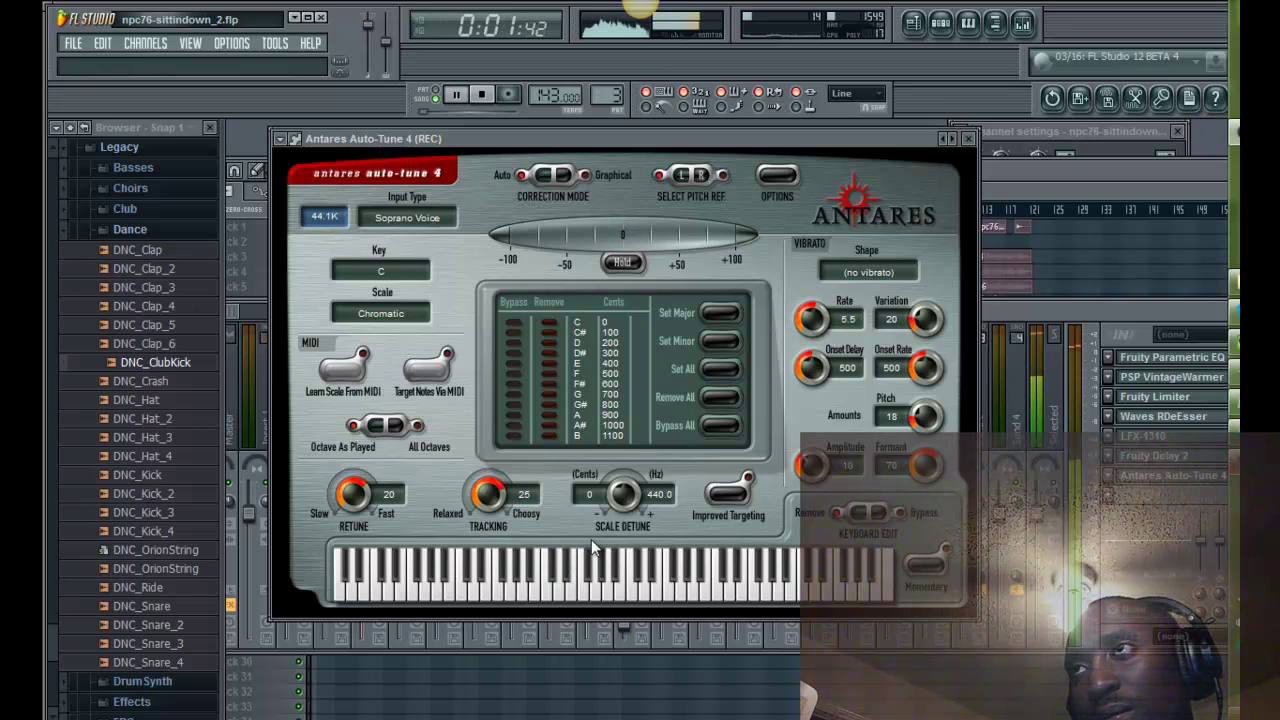
key("space")
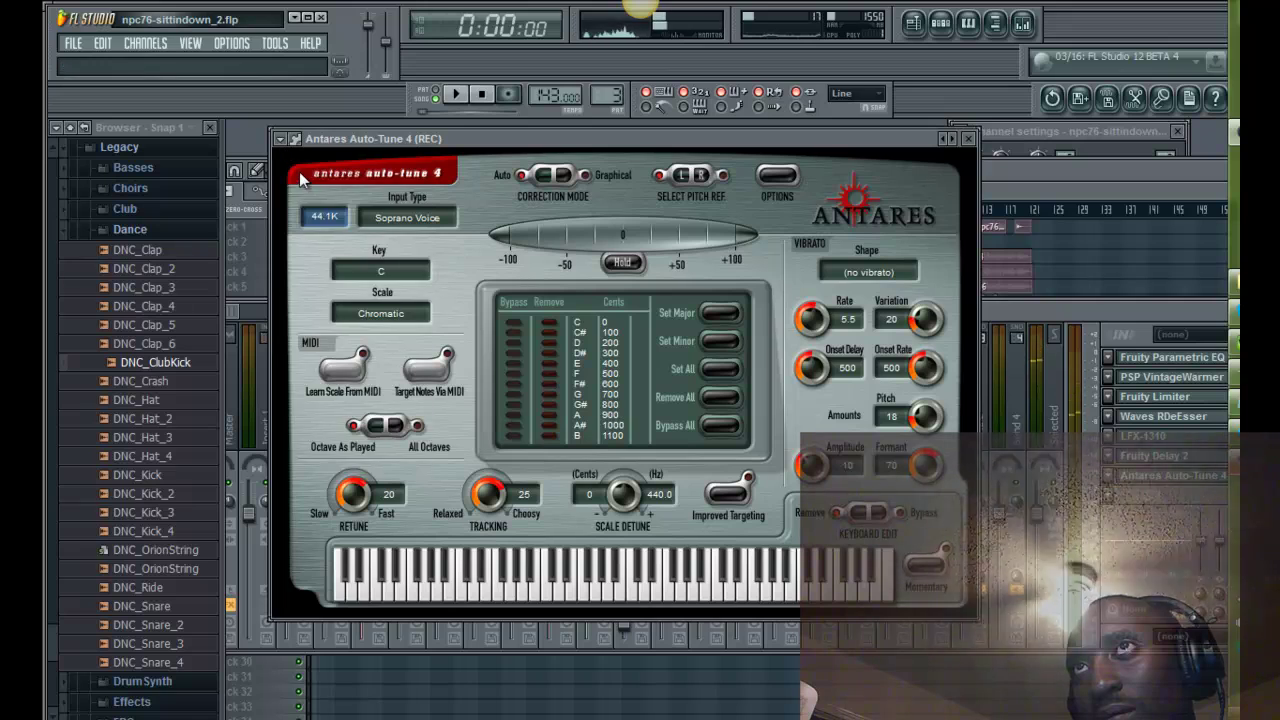
Step: Load the ME00 preset into the REC track's Auto-Tune 4 and set its input type to Alto/Tenor Voice
left_click(282, 139)
mouse_move(309, 190)
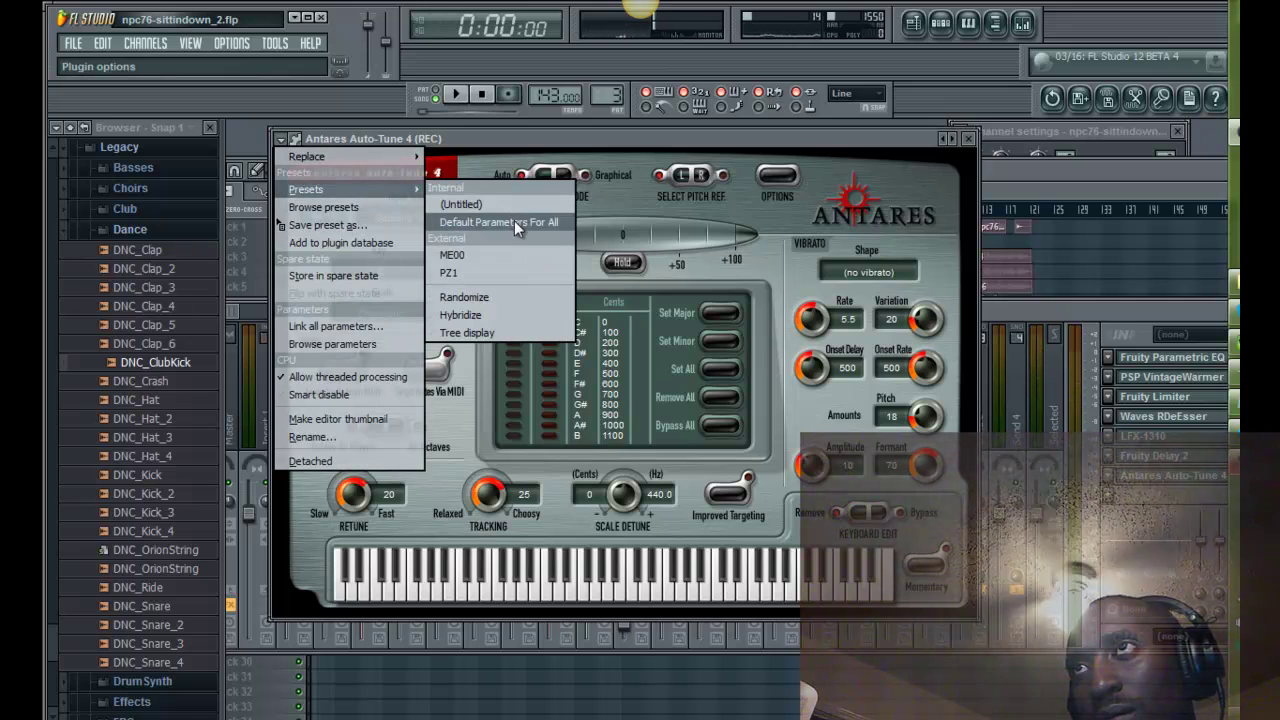
left_click(486, 255)
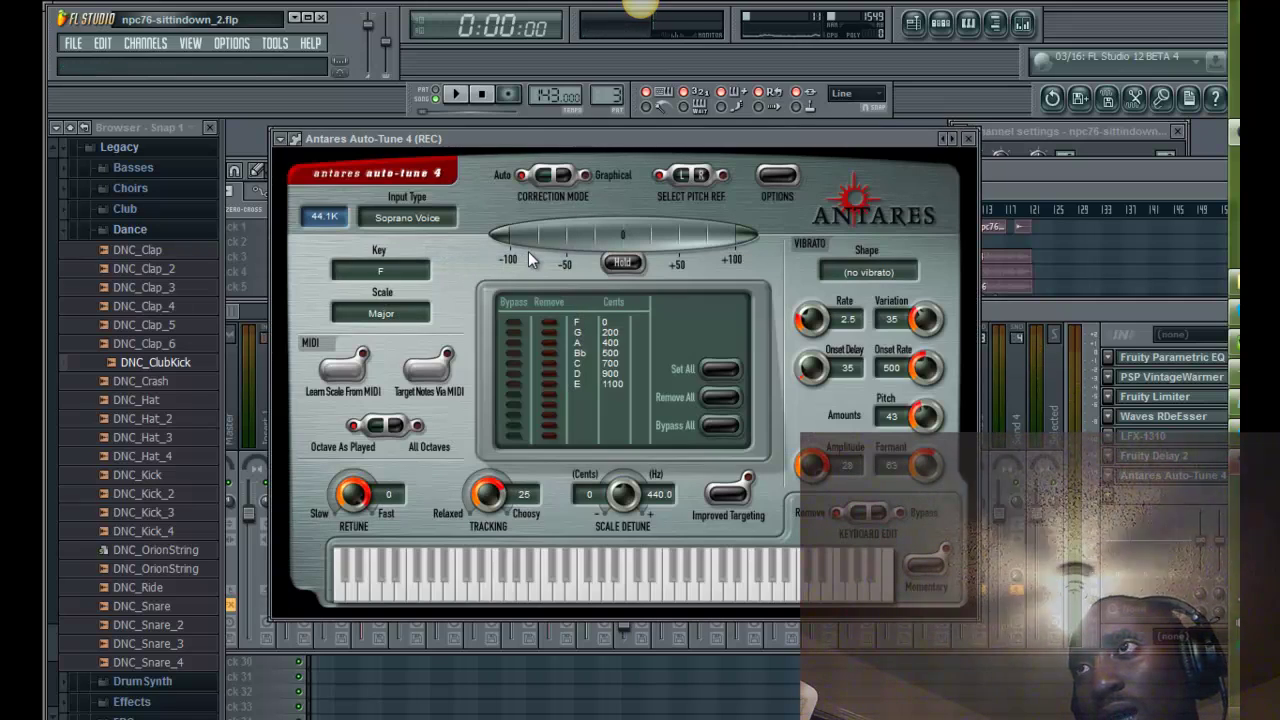
left_click_drag(536, 142, 596, 162)
left_click(478, 240)
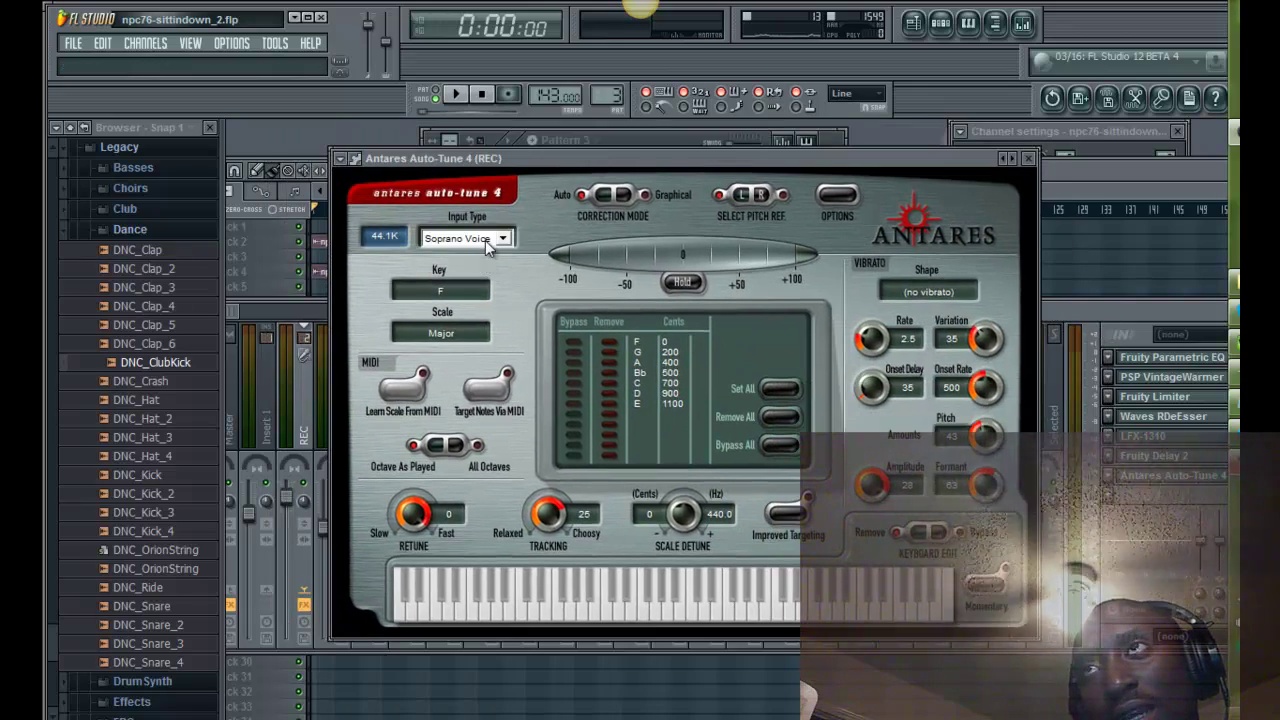
left_click(505, 240)
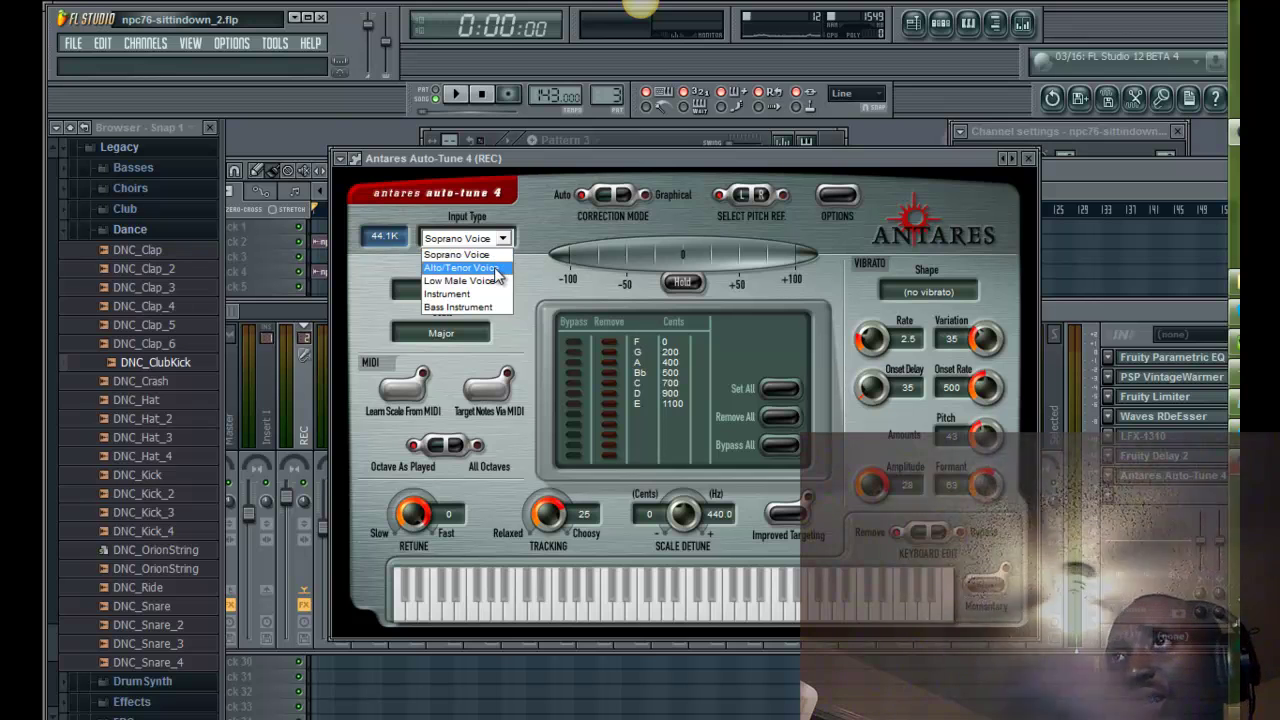
left_click(462, 268)
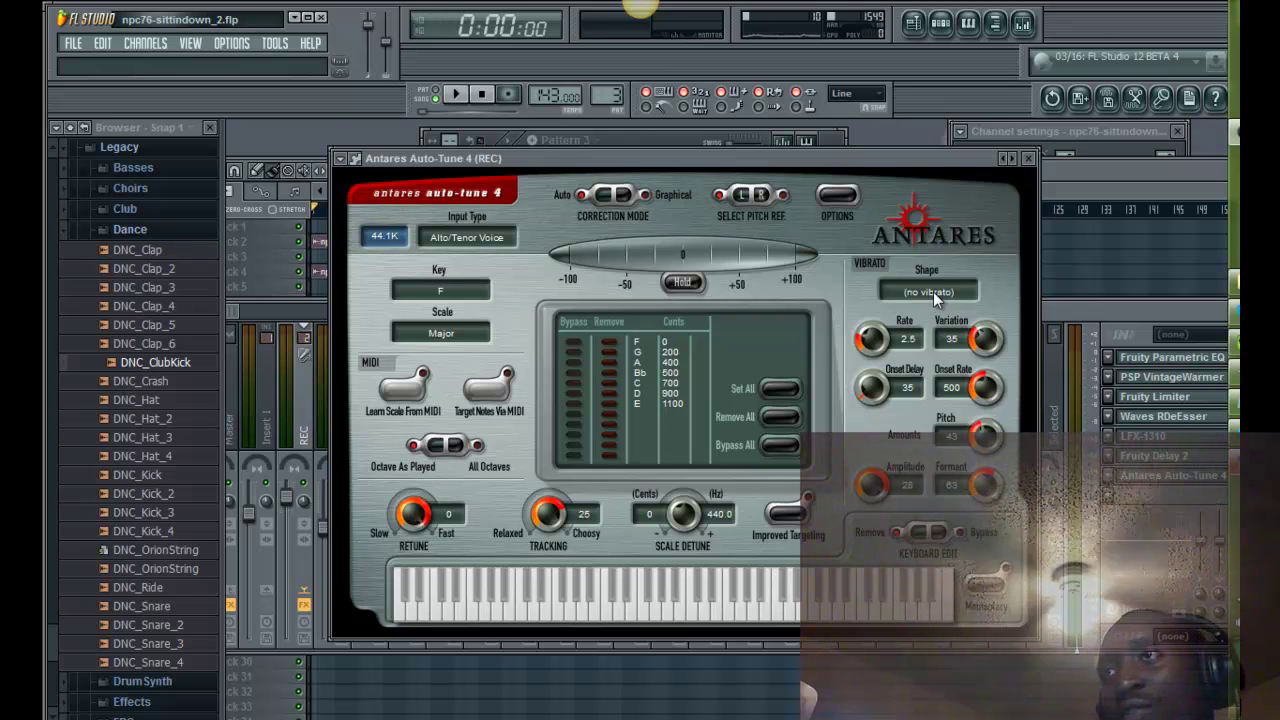
Step: Play the song's opening with the new Auto-Tune preset, bring the mixer back up, and stop playback
left_click(317, 213)
key("space")
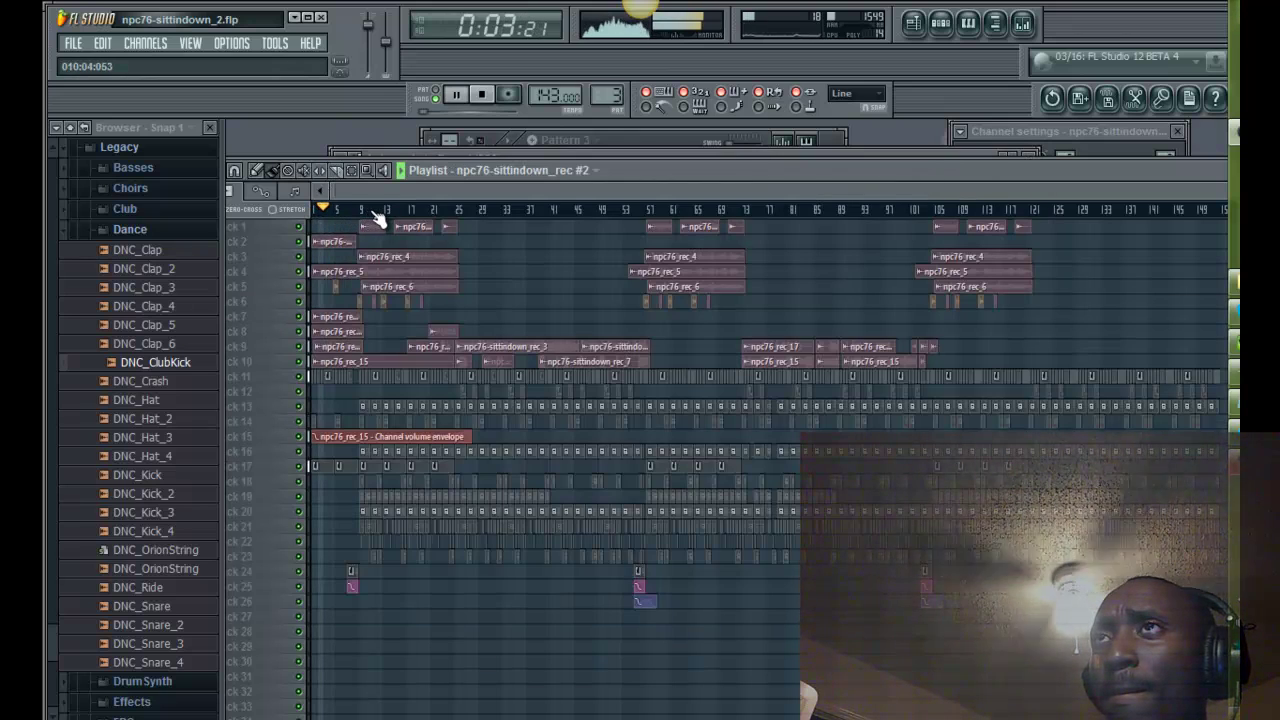
left_click(1022, 24)
key("space")
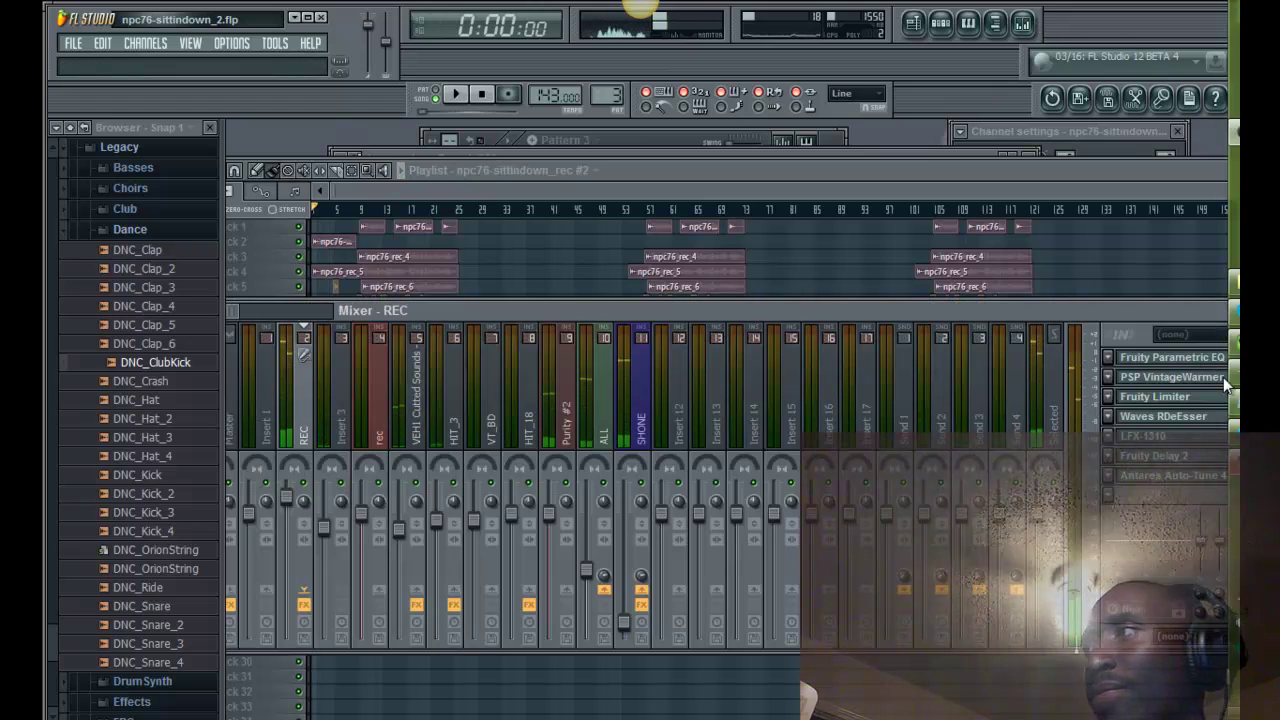
Step: Try D as the key in the REC track's Auto-Tune 4 and play the song from the start
left_click(1200, 472)
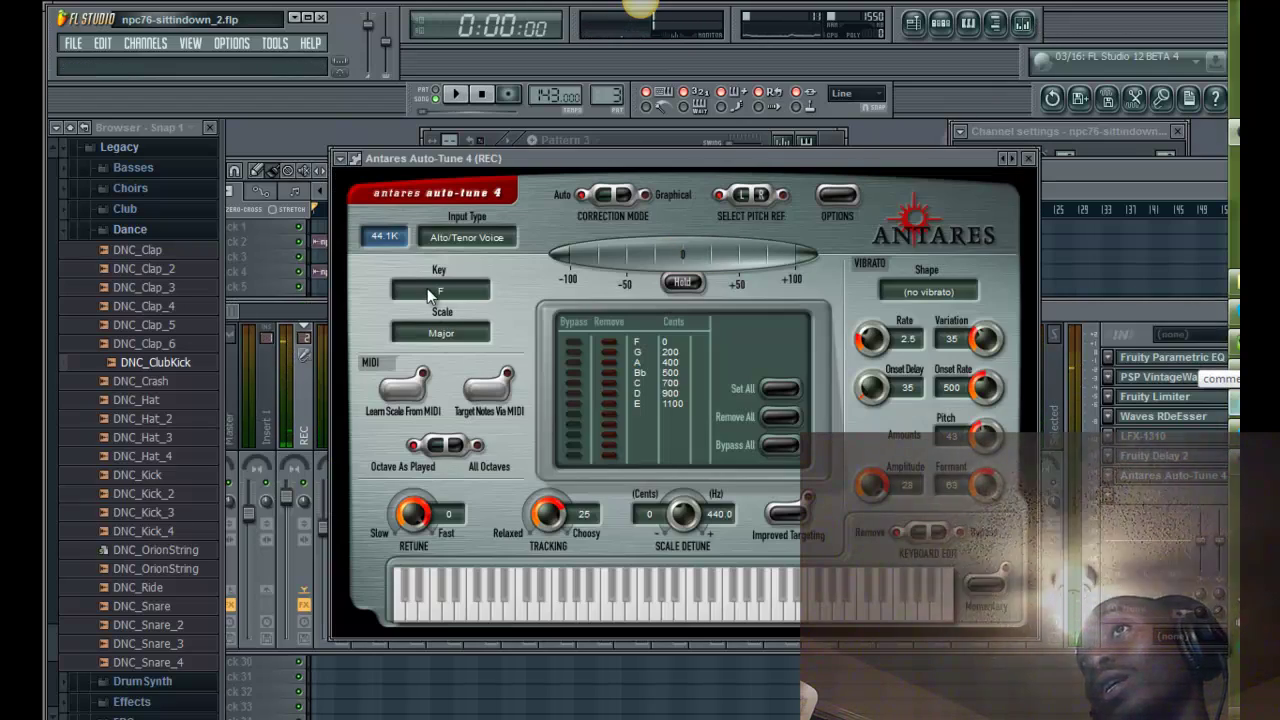
left_click(427, 288)
left_click(425, 337)
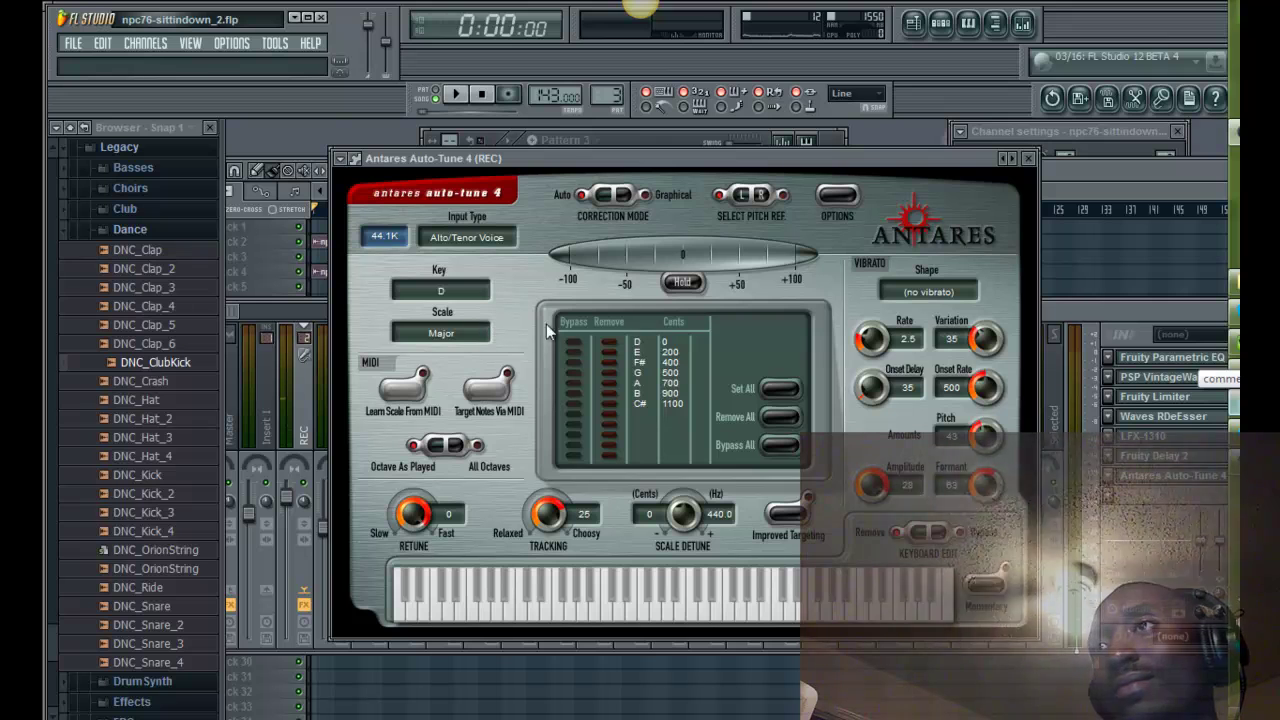
left_click(455, 94)
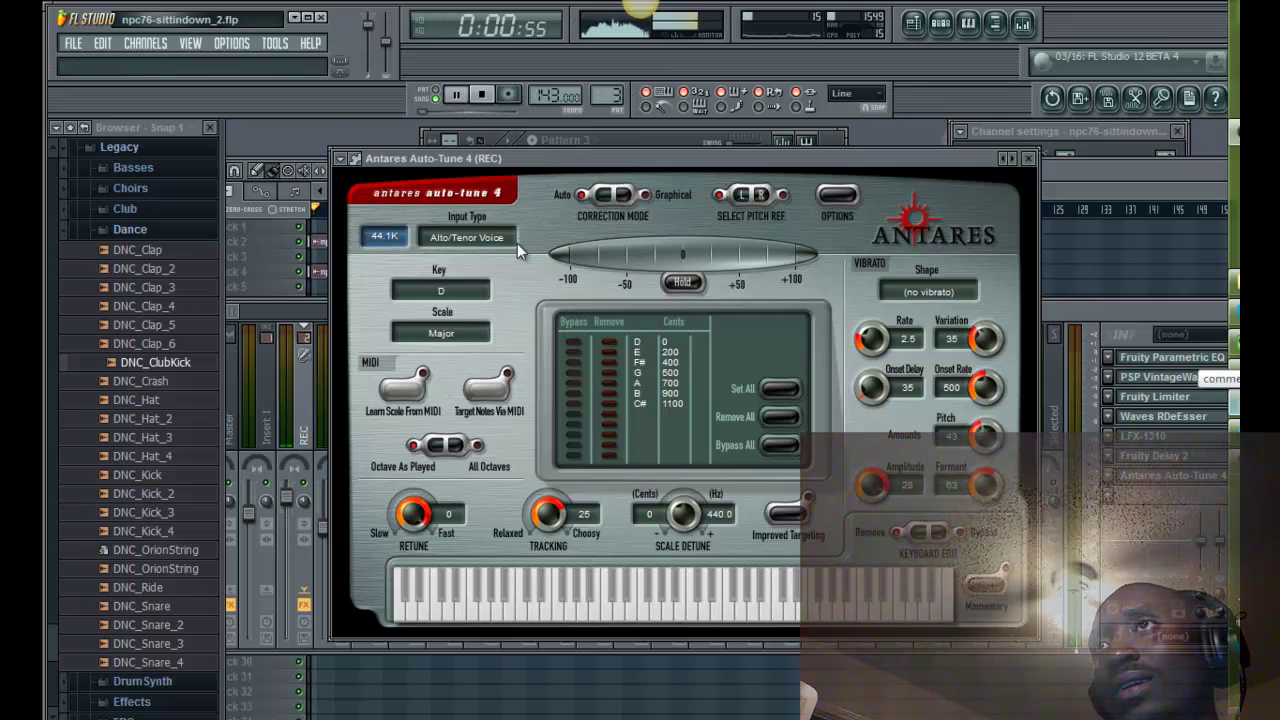
Step: Set the Auto-Tune key to E-flat and replay the song's opening
left_click(442, 292)
left_click(442, 351)
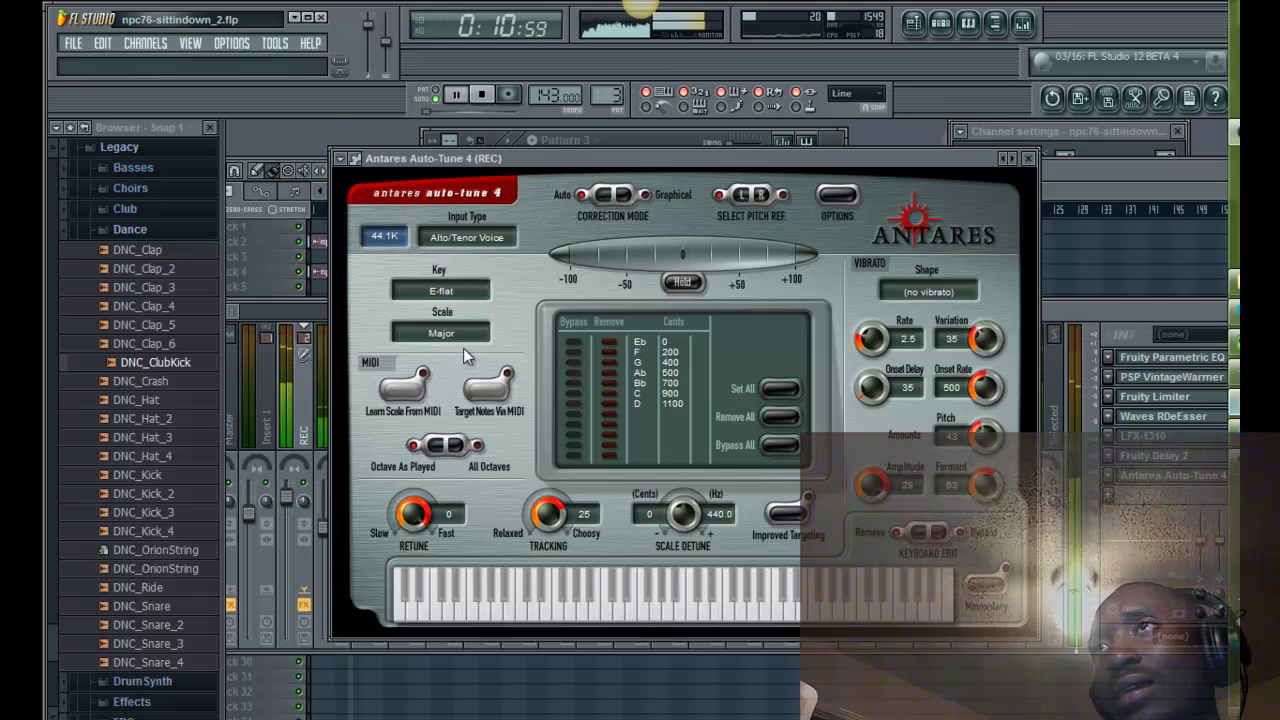
left_click(456, 94)
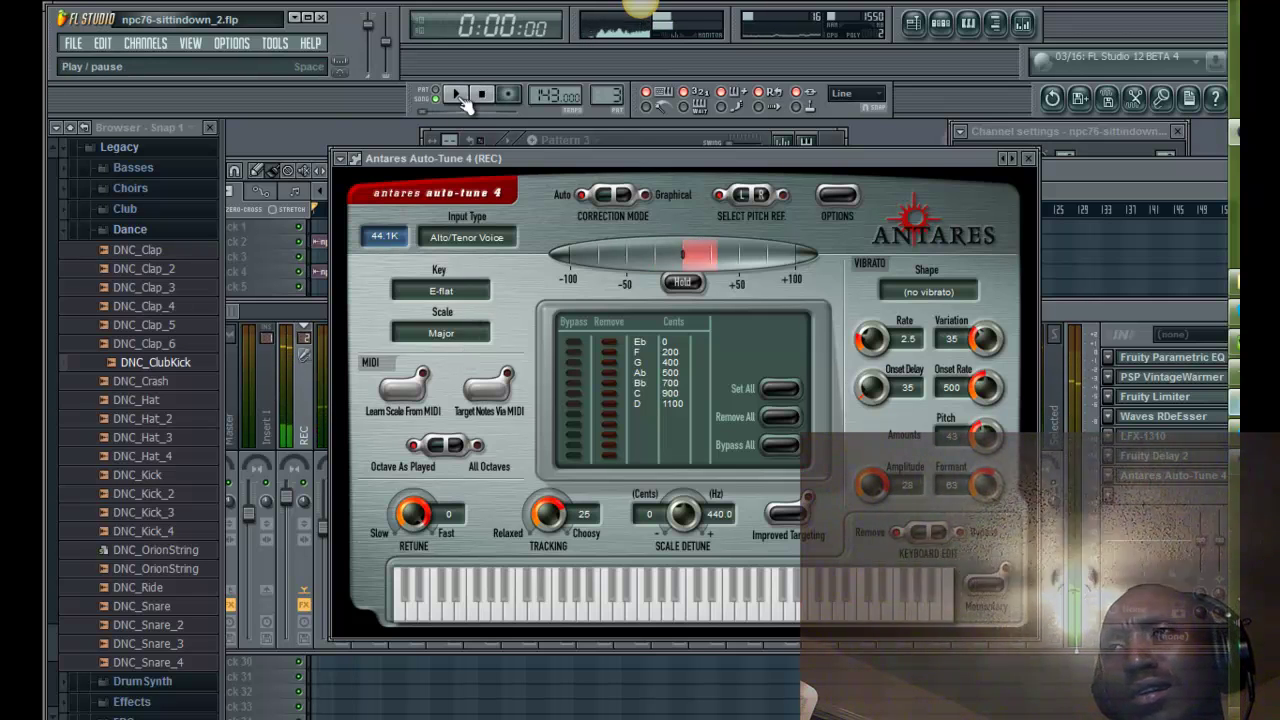
double_click(459, 97)
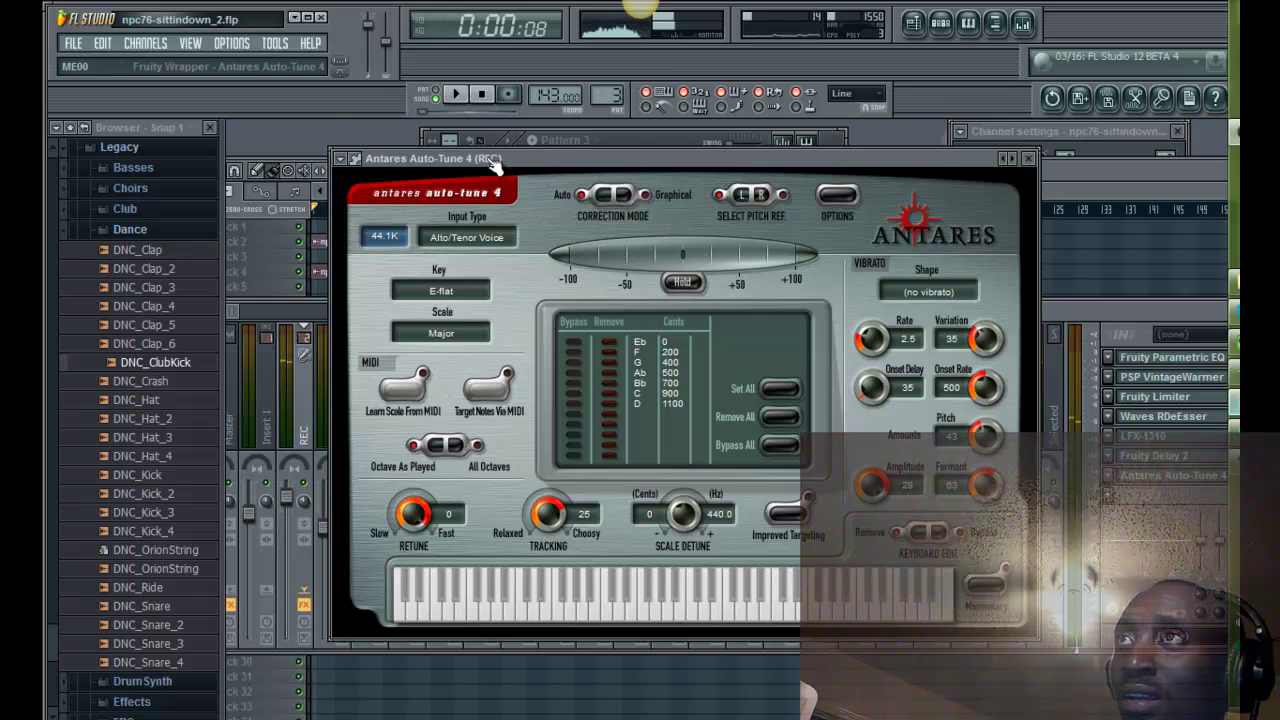
key("space")
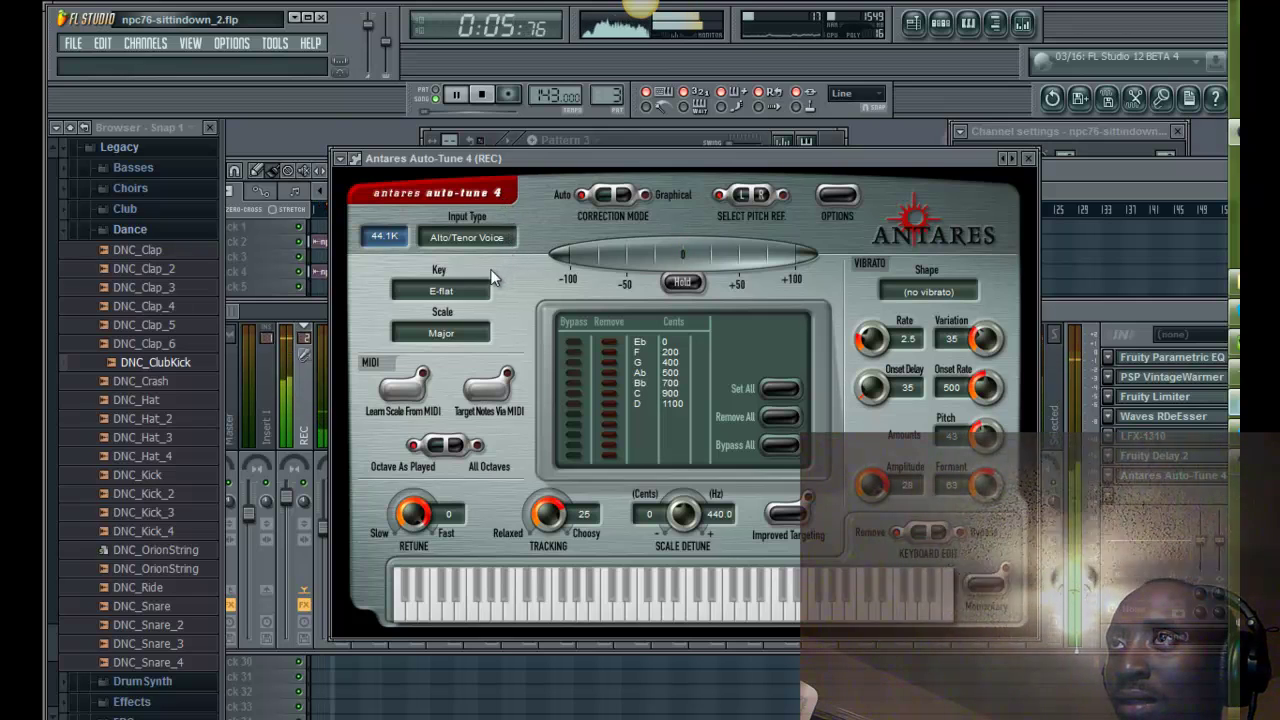
Step: Play the song from the start while examining the REC track's Auto-Tune 4 and Fruity Parametric EQ 2, and stop playback
left_click(316, 211)
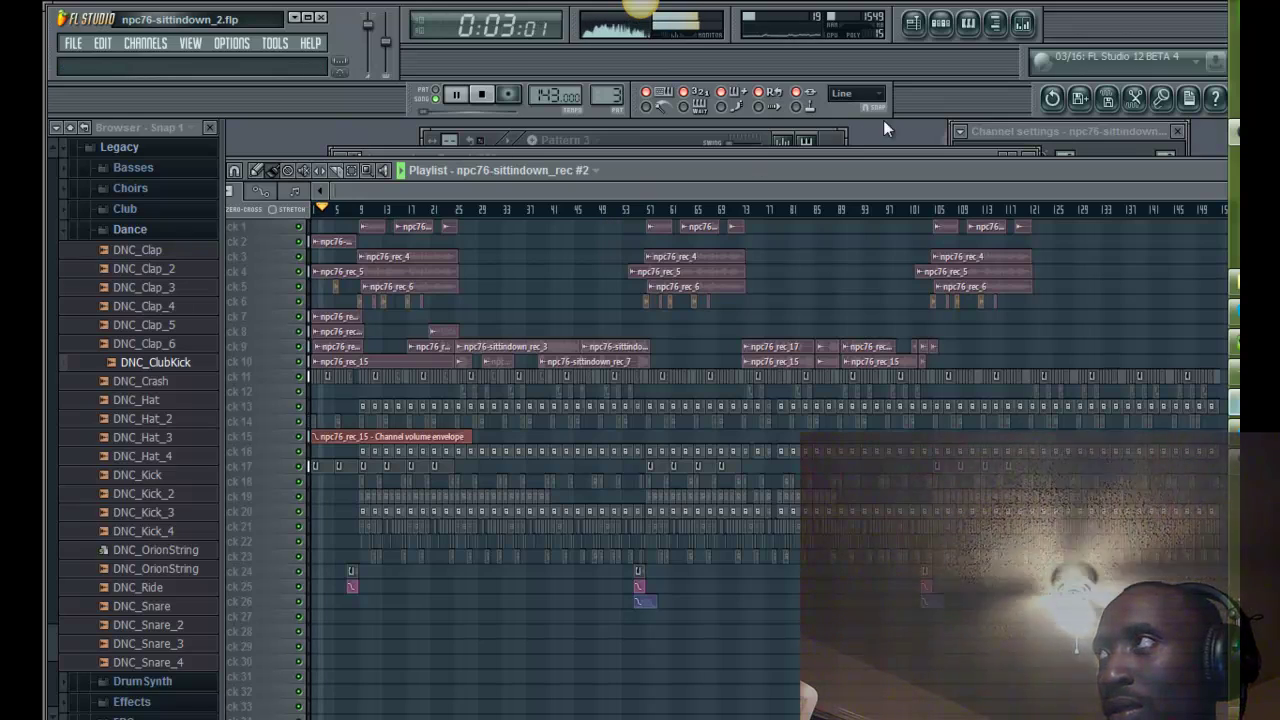
left_click(1024, 22)
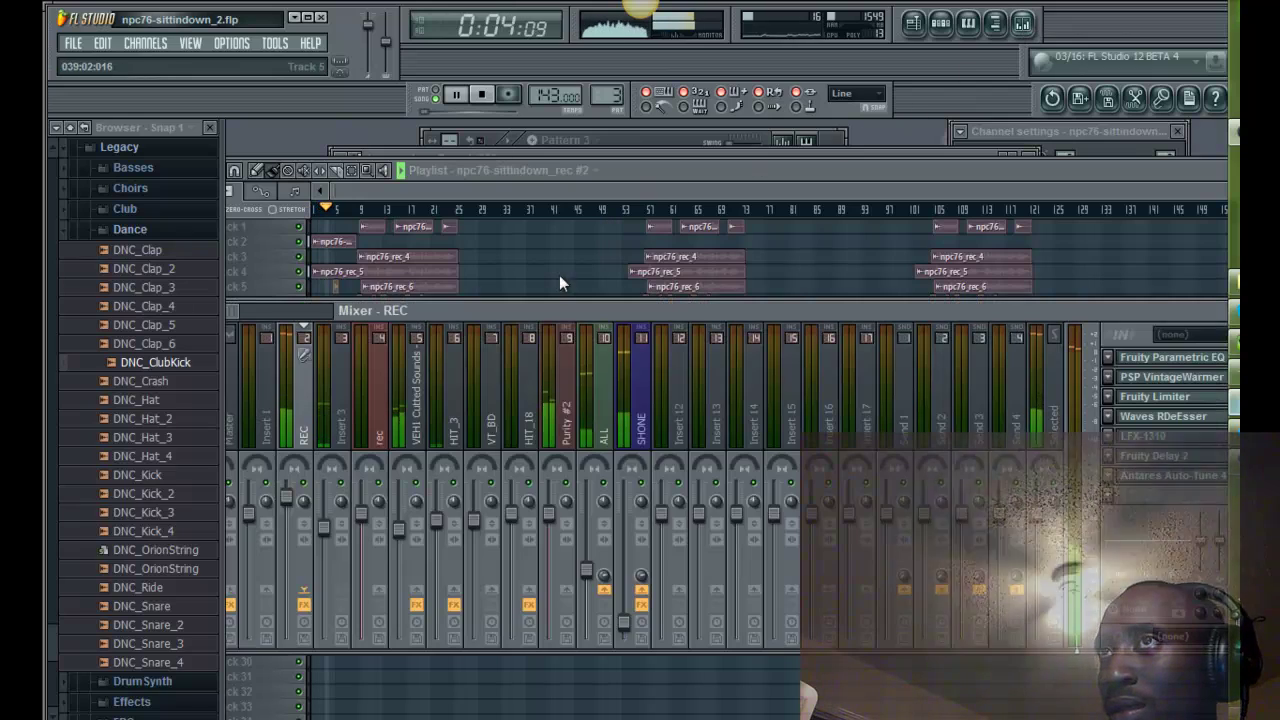
left_click(1165, 475)
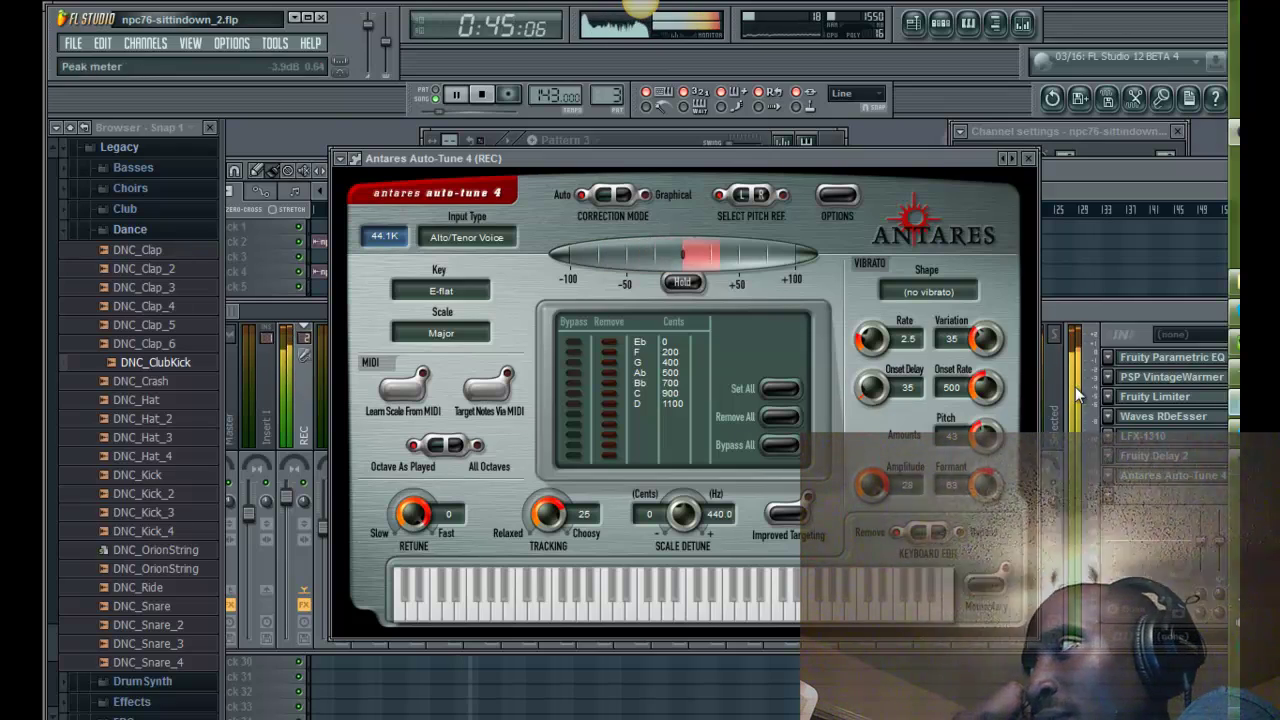
left_click(1163, 361)
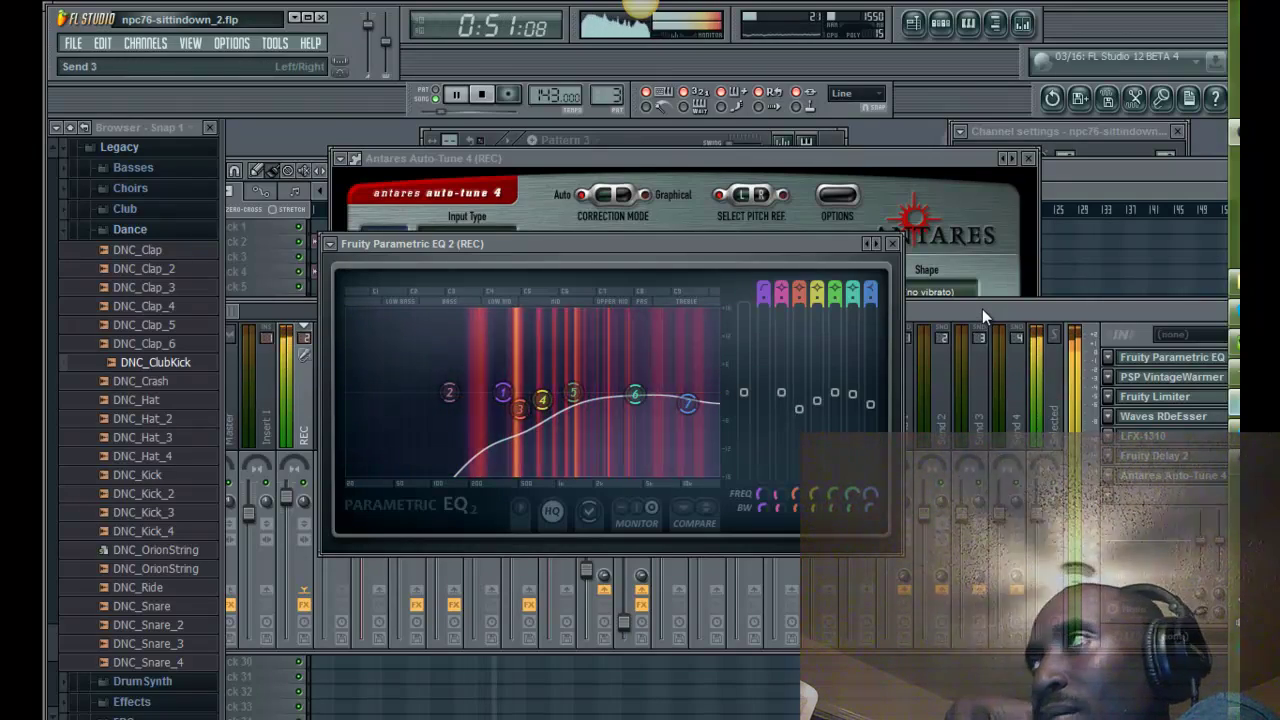
left_click(1091, 166)
key("space")
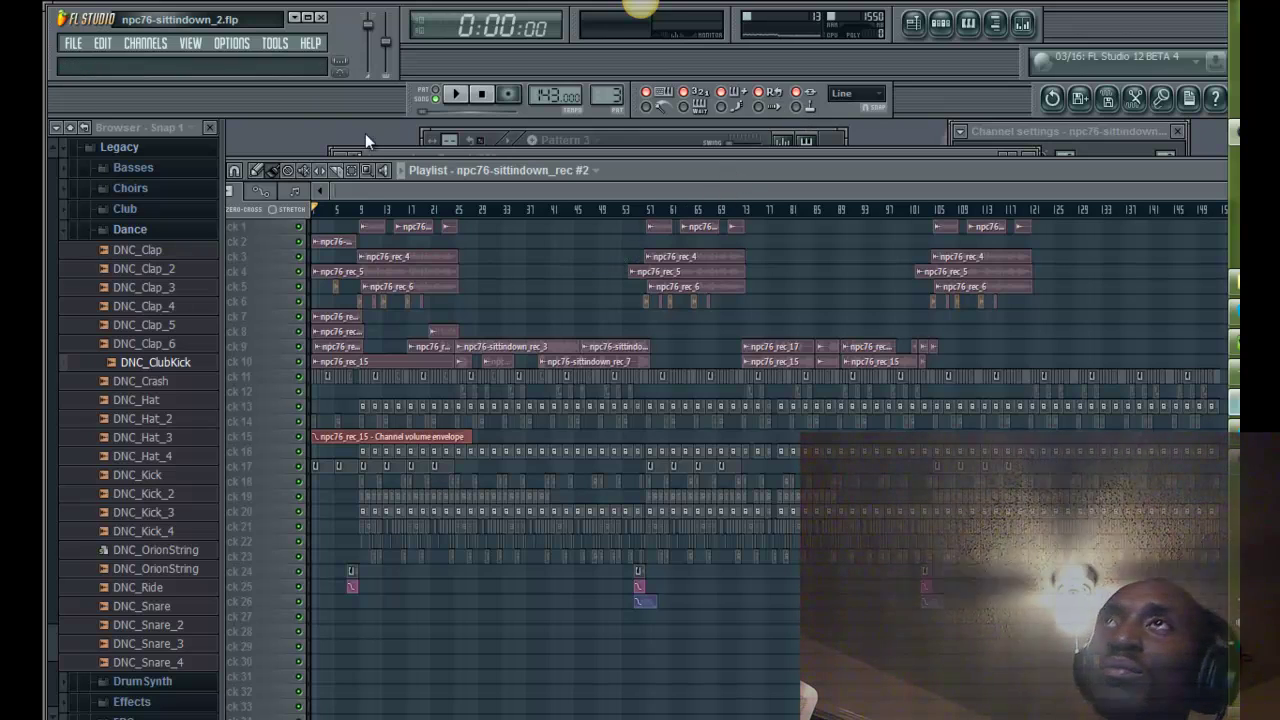
left_click(1235, 461)
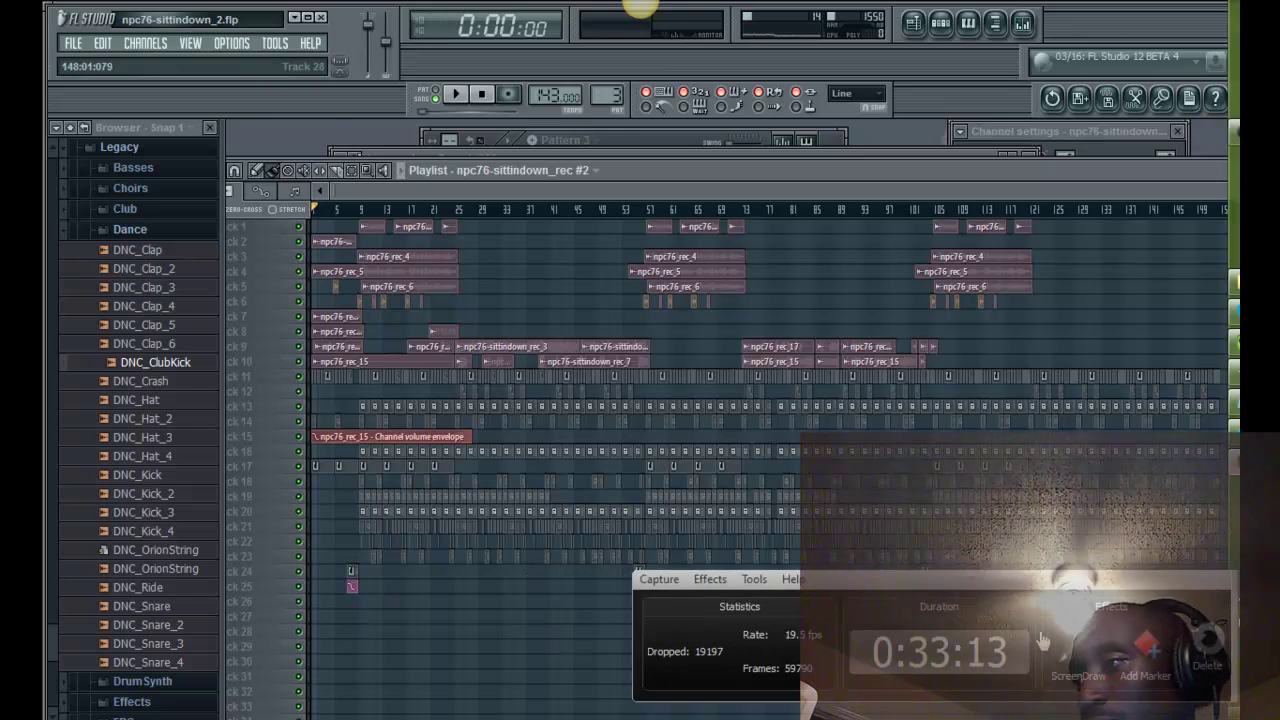
left_click(1197, 648)
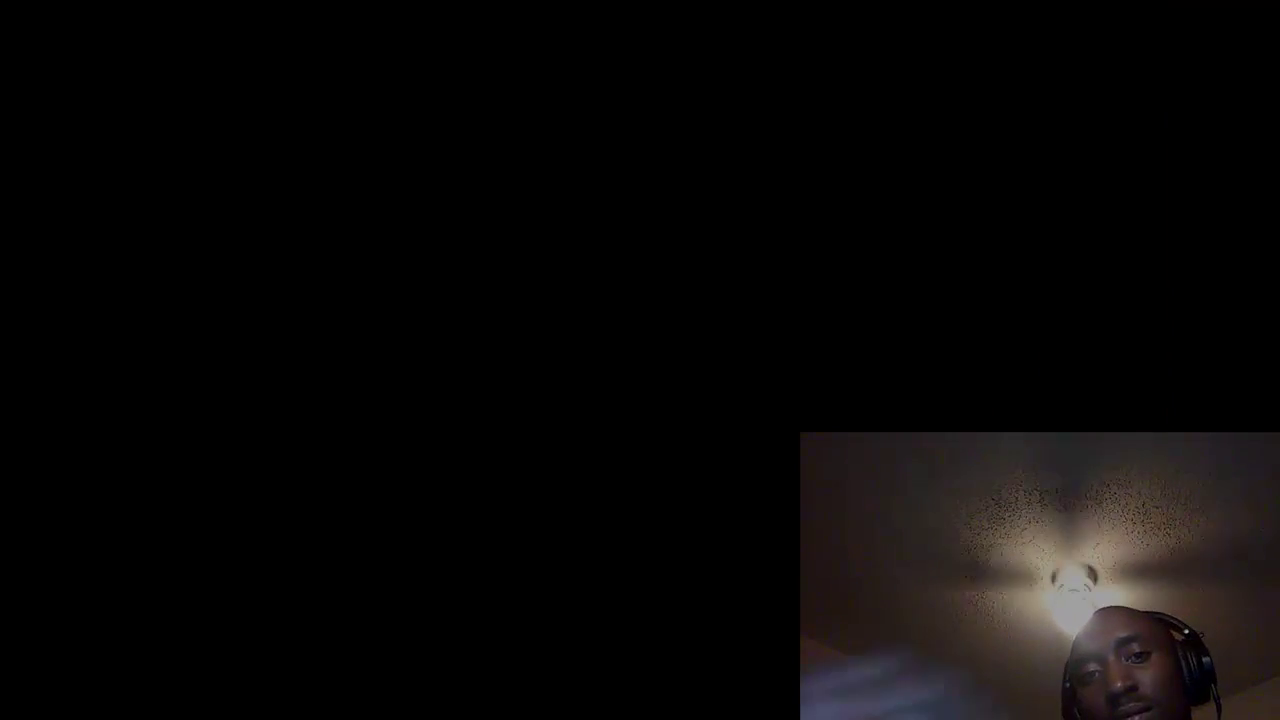